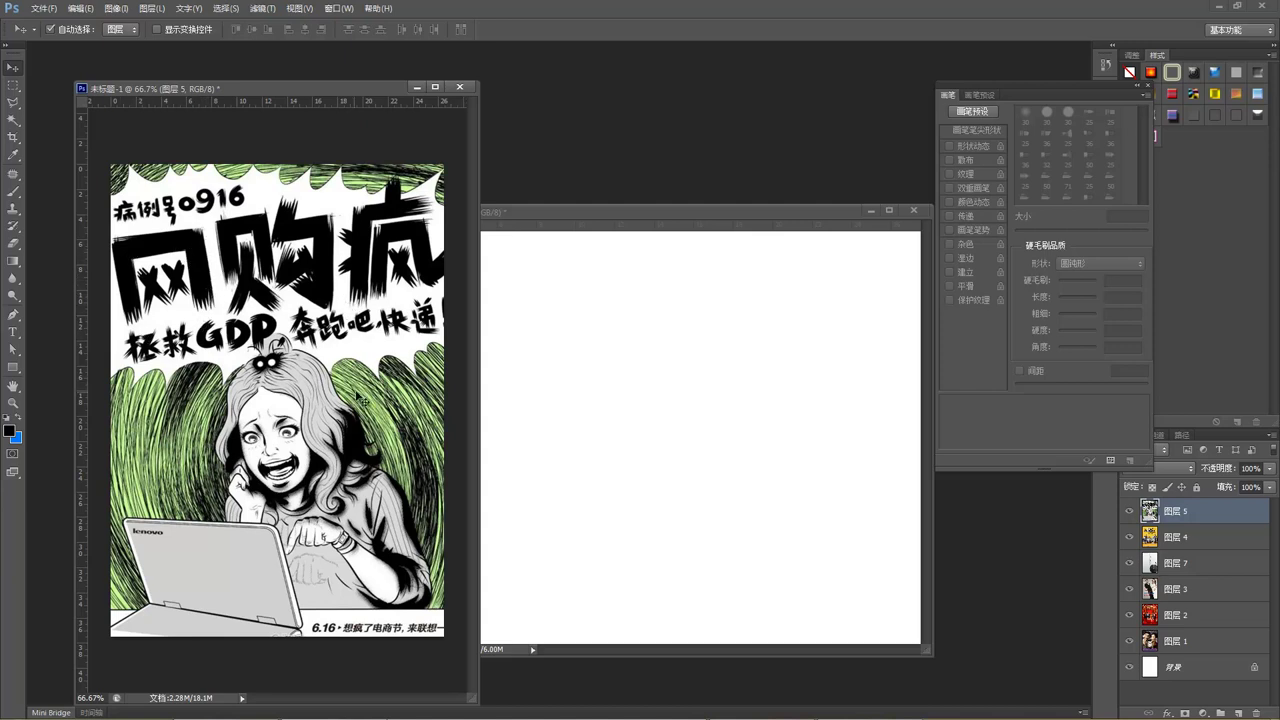
# Step: Examine the title lettering of each poster by hiding the layers one after another from 图层 5 down, and show them all again
pyautogui.click(1130, 512)
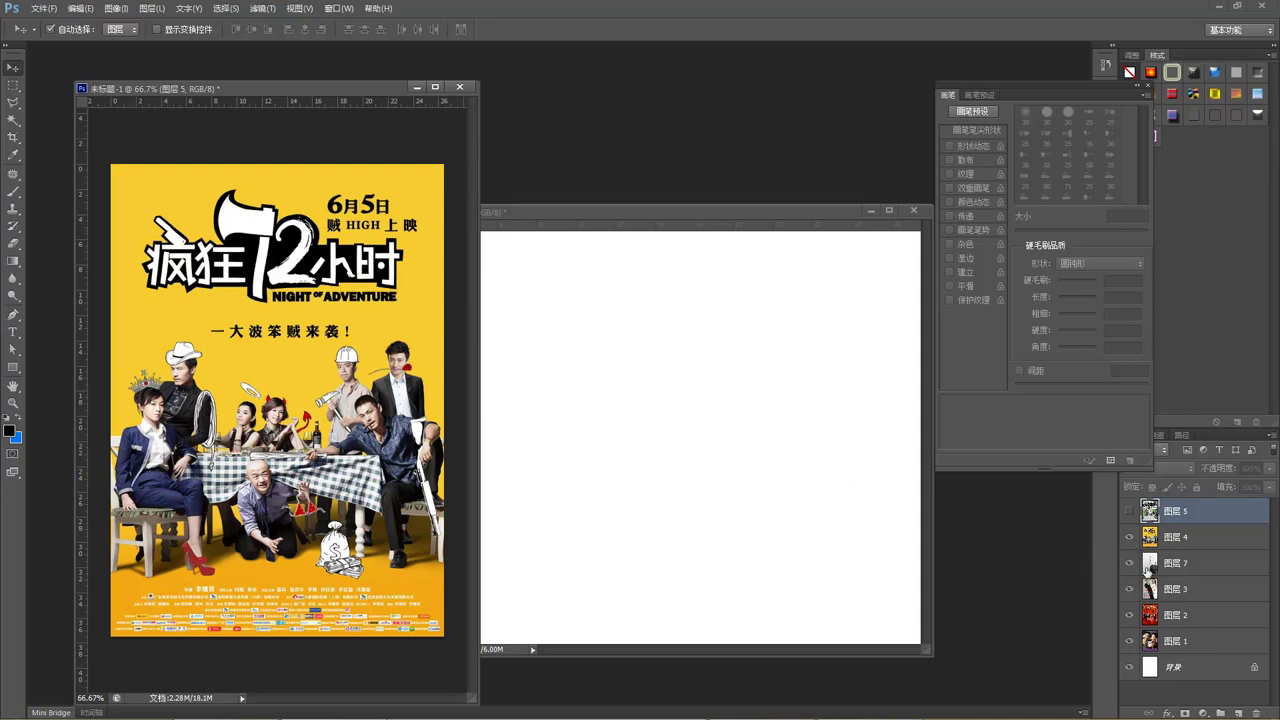
pyautogui.click(1131, 538)
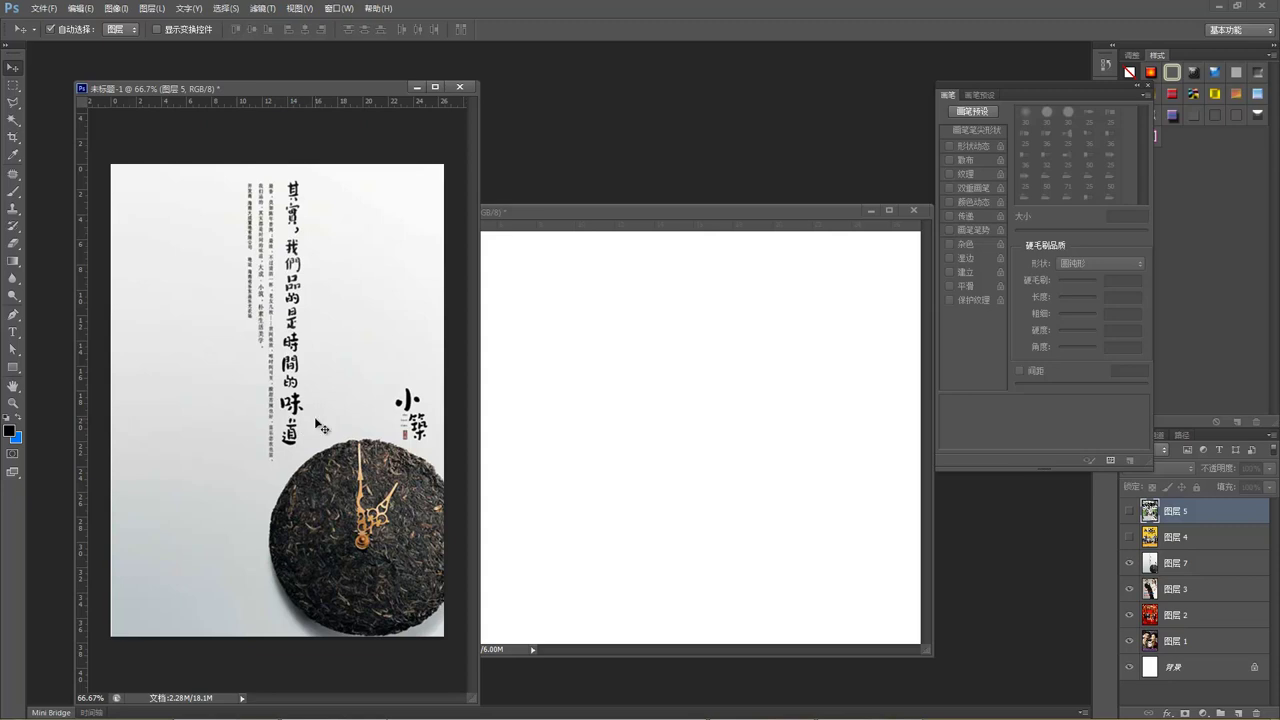
pyautogui.click(1130, 566)
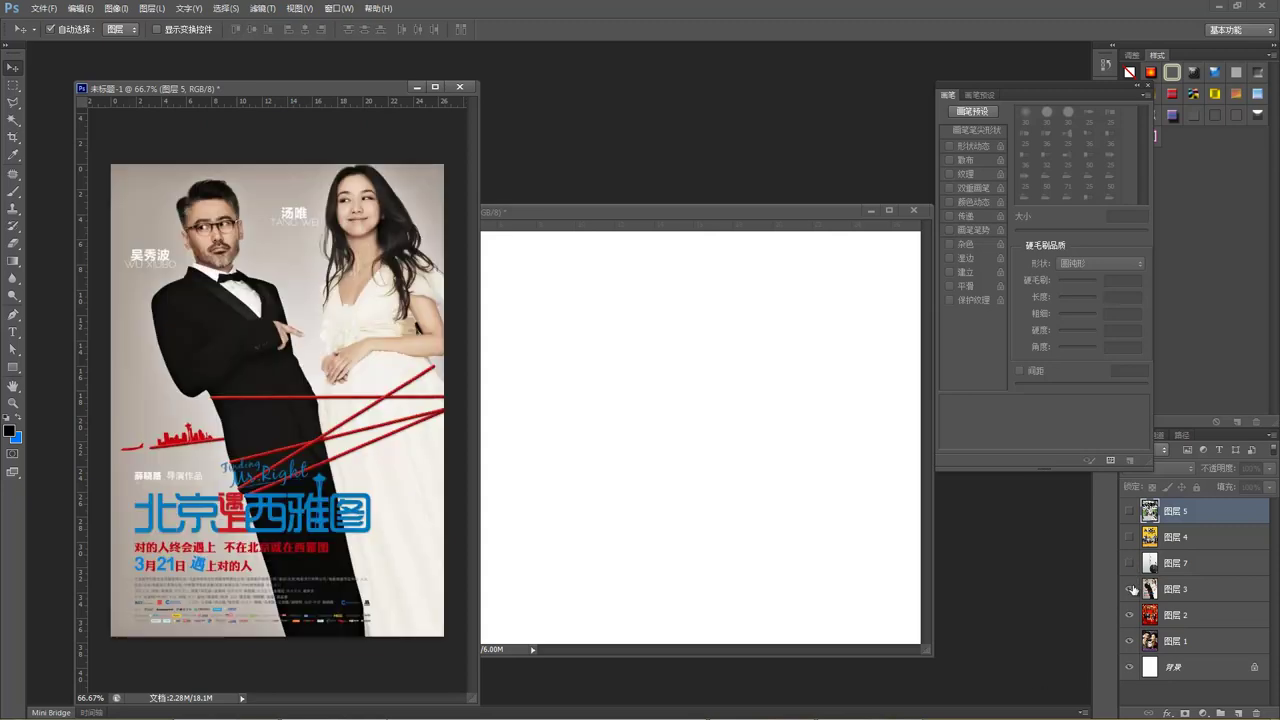
pyautogui.click(1131, 589)
pyautogui.click(1131, 589)
pyautogui.click(1131, 589)
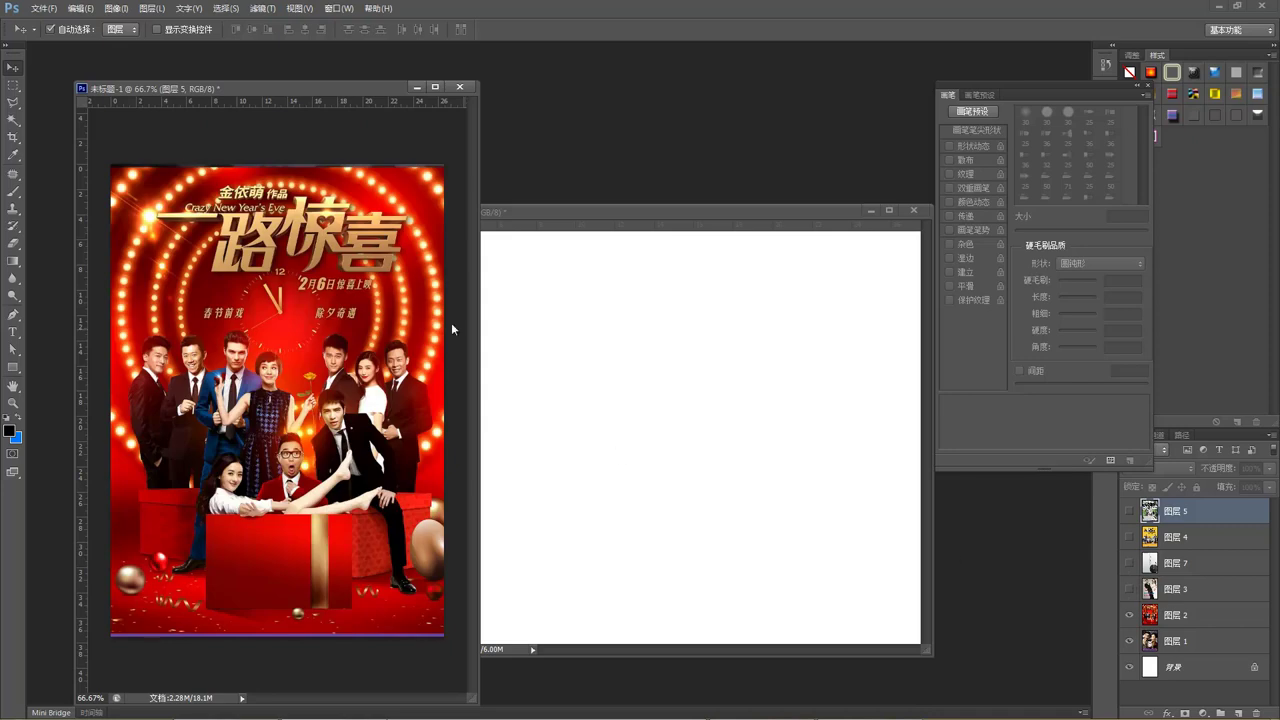
pyautogui.click(1130, 616)
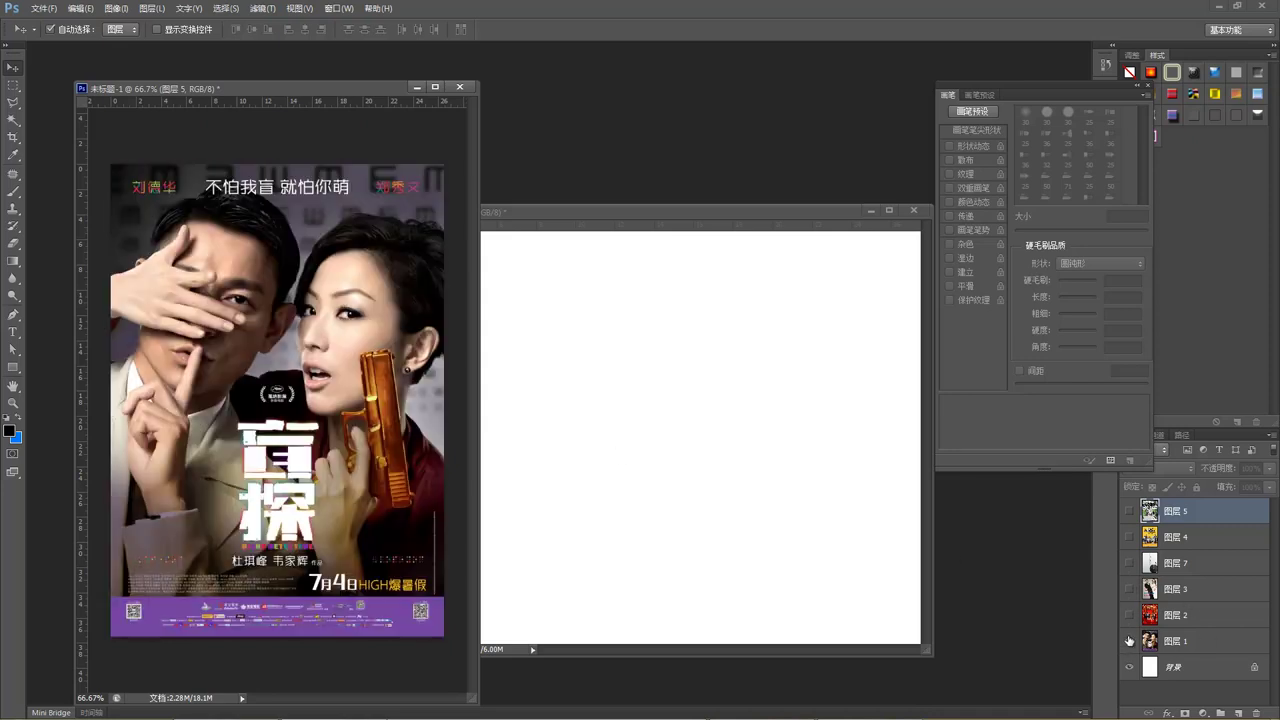
pyautogui.click(1130, 641)
pyautogui.click(1130, 641)
pyautogui.moveTo(1132, 590); pyautogui.dragTo(1132, 522)
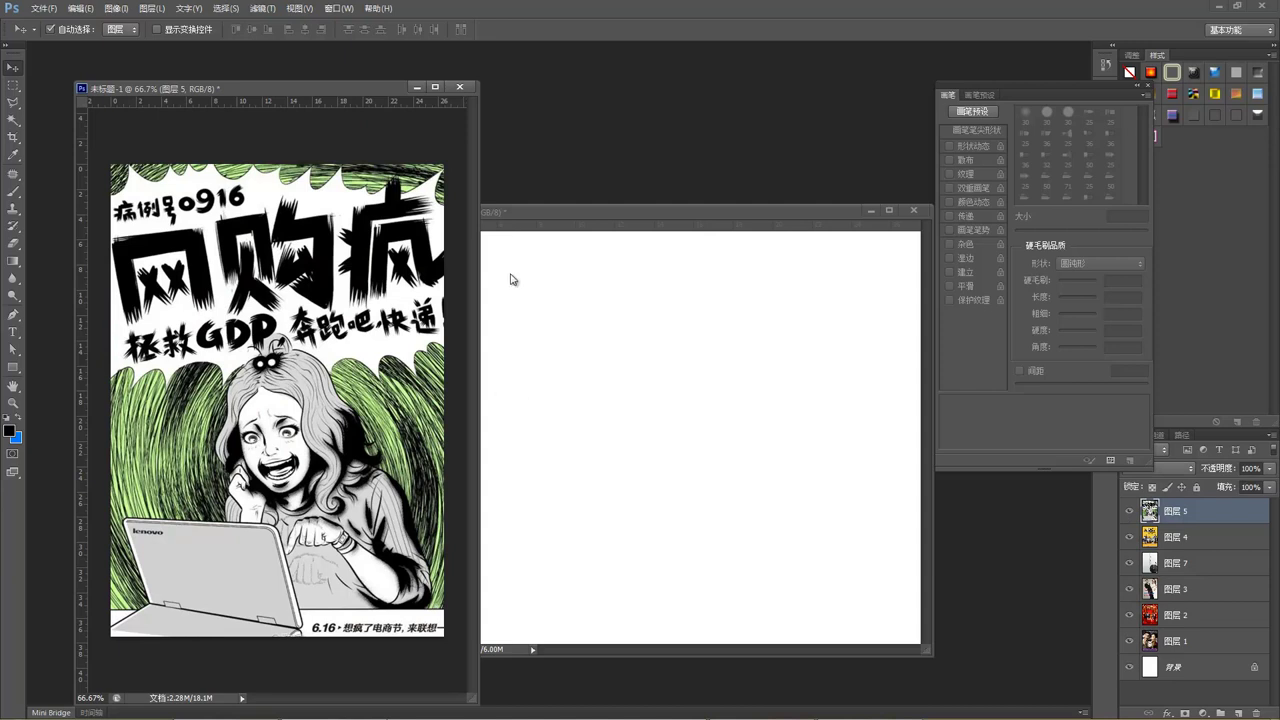
# Step: Rearrange the two document windows so the 网购疯 poster sits in front beside the blank document
pyautogui.moveTo(499, 212); pyautogui.dragTo(411, 216)
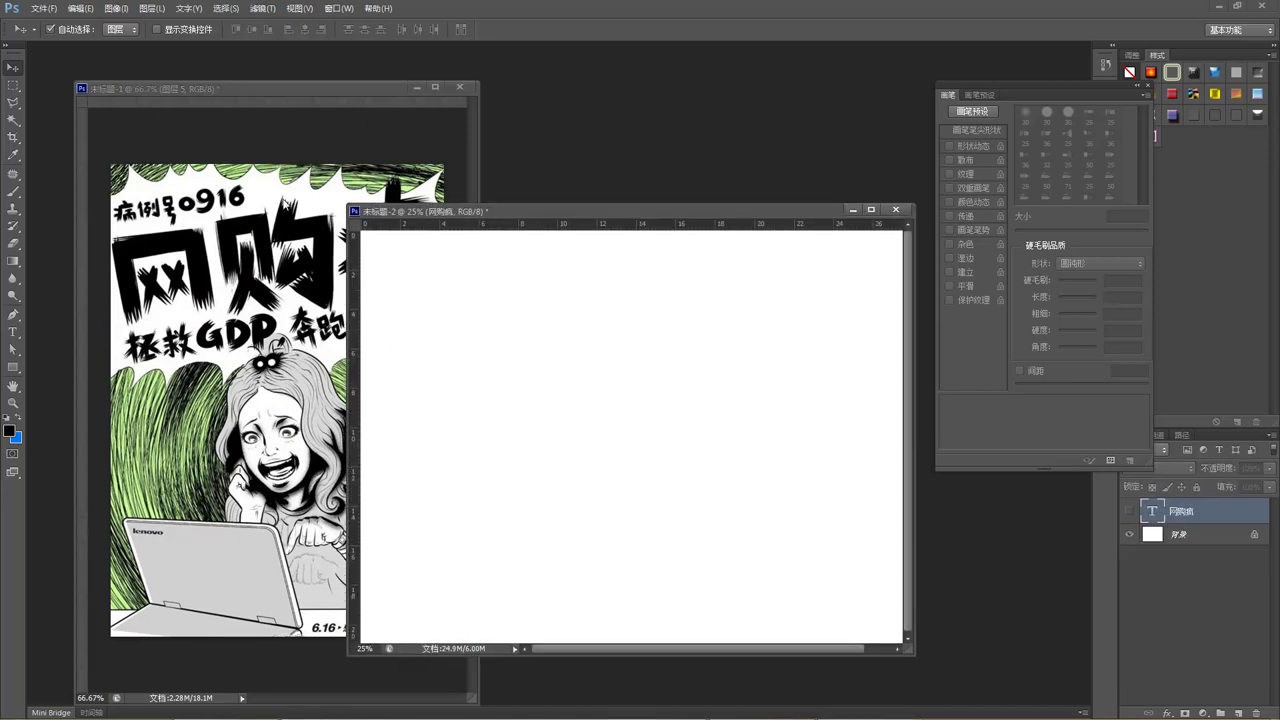
pyautogui.click(298, 210)
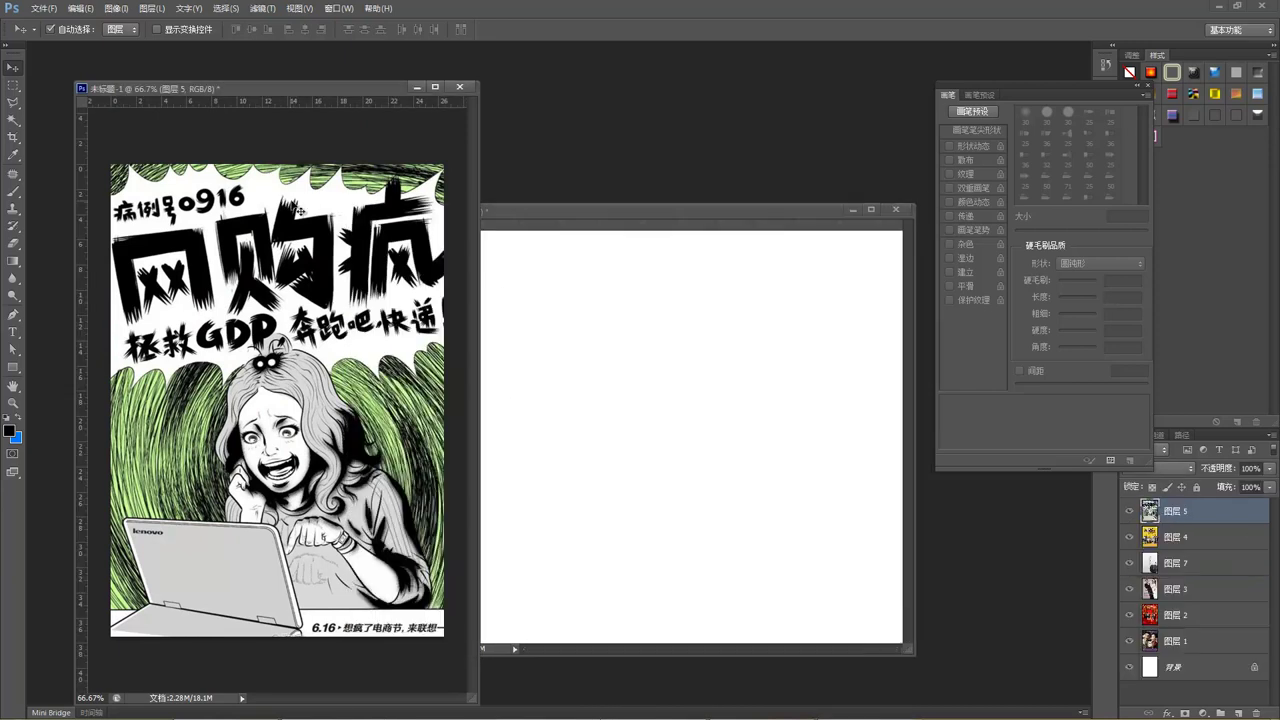
pyautogui.click(585, 326)
pyautogui.click(282, 290)
pyautogui.moveTo(267, 90); pyautogui.dragTo(249, 86)
pyautogui.hotkey('ctrl', 'r')
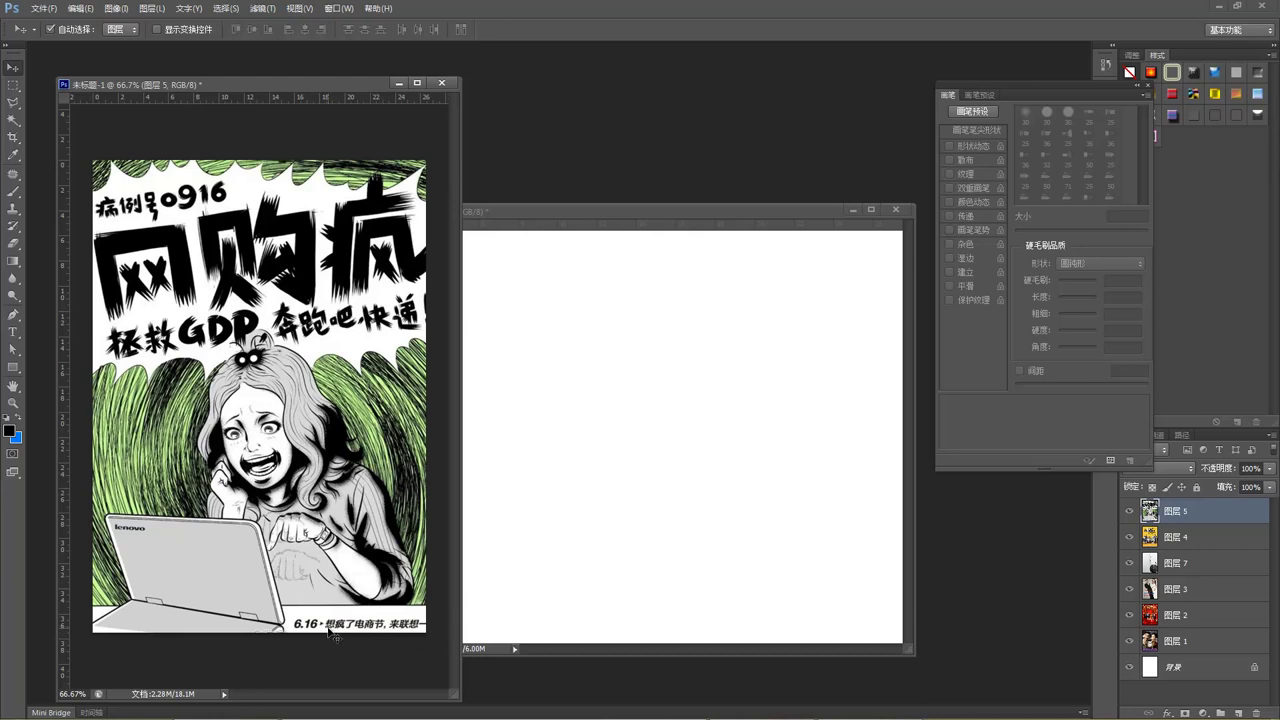
pyautogui.moveTo(396, 632); pyautogui.dragTo(334, 431)
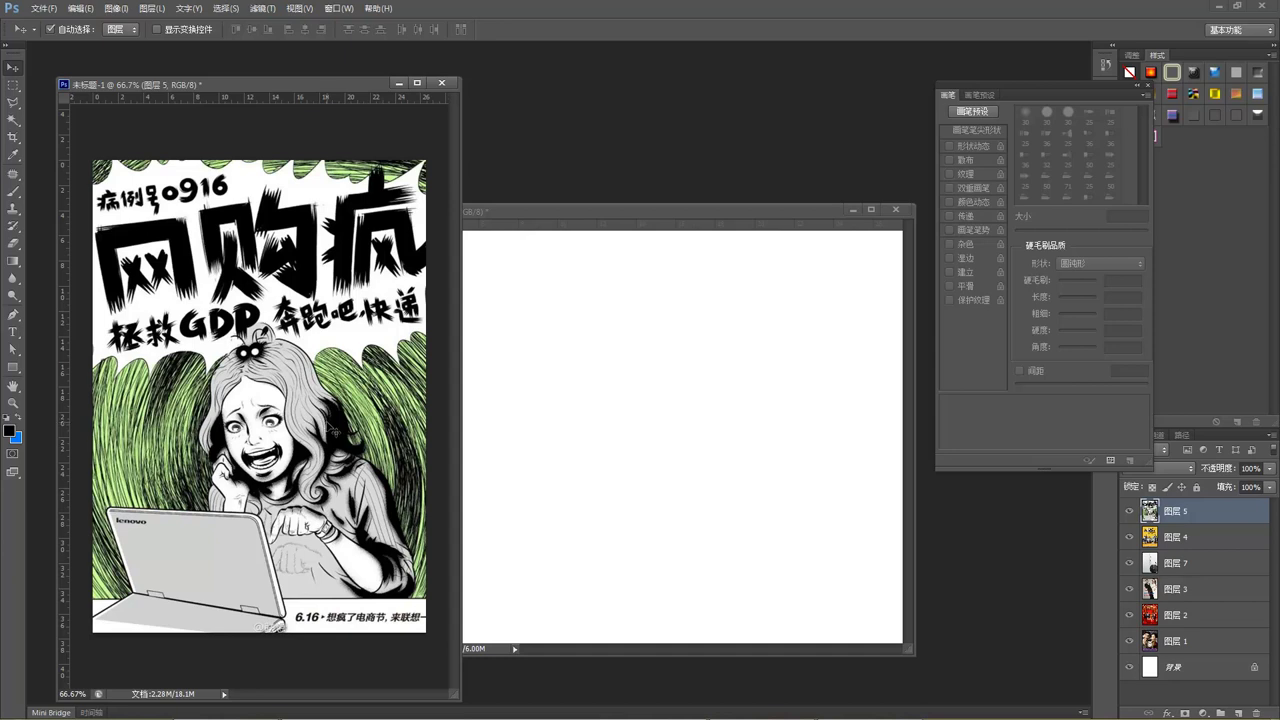
pyautogui.moveTo(340, 408); pyautogui.dragTo(335, 400)
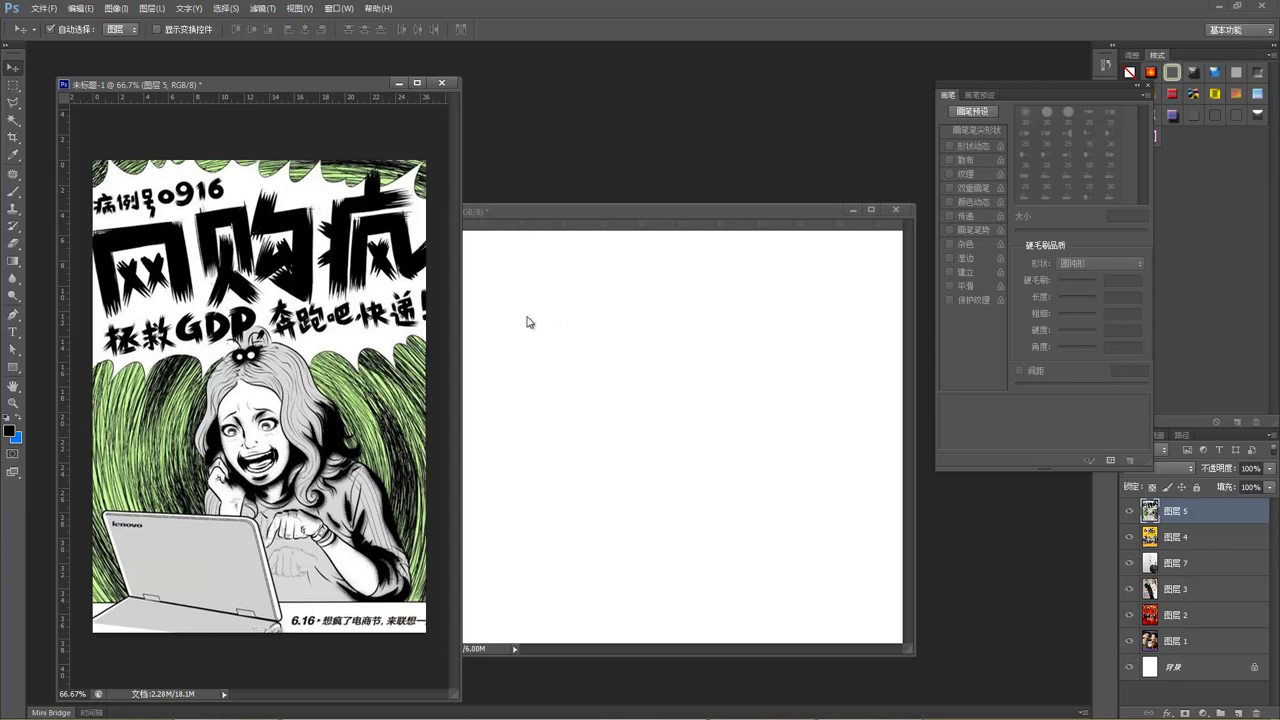
pyautogui.hotkey('shift', 'Right')
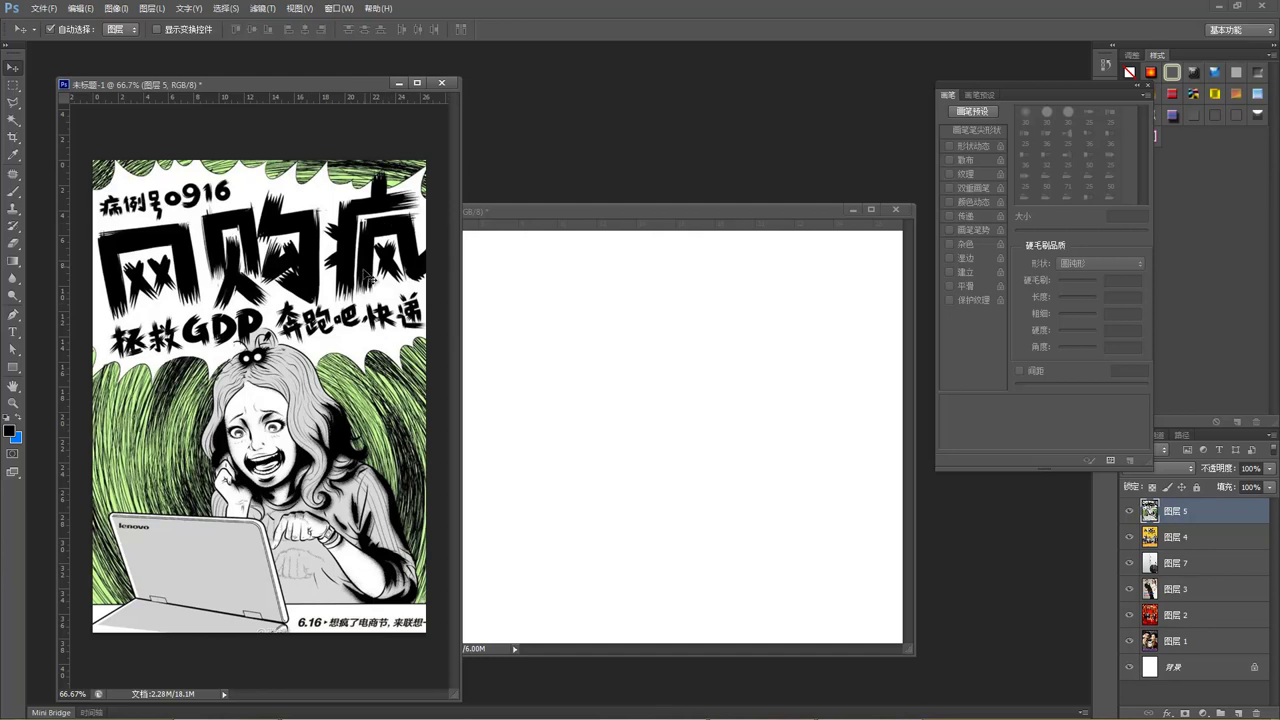
pyautogui.moveTo(347, 311); pyautogui.dragTo(349, 311)
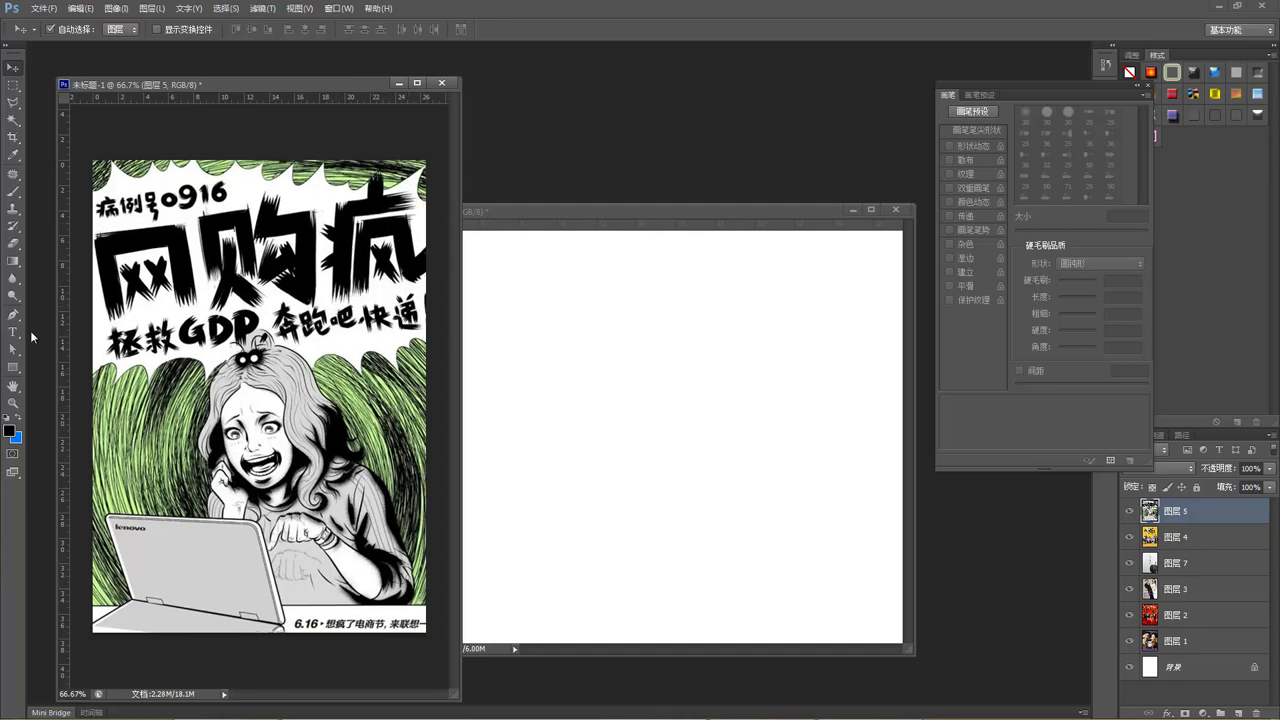
# Step: Add the horizontal text 网购疯 to the blank document with the Type tool, in blue at 50 点
pyautogui.click(13, 331)
pyautogui.moveTo(537, 212); pyautogui.dragTo(553, 216)
pyautogui.click(461, 466)
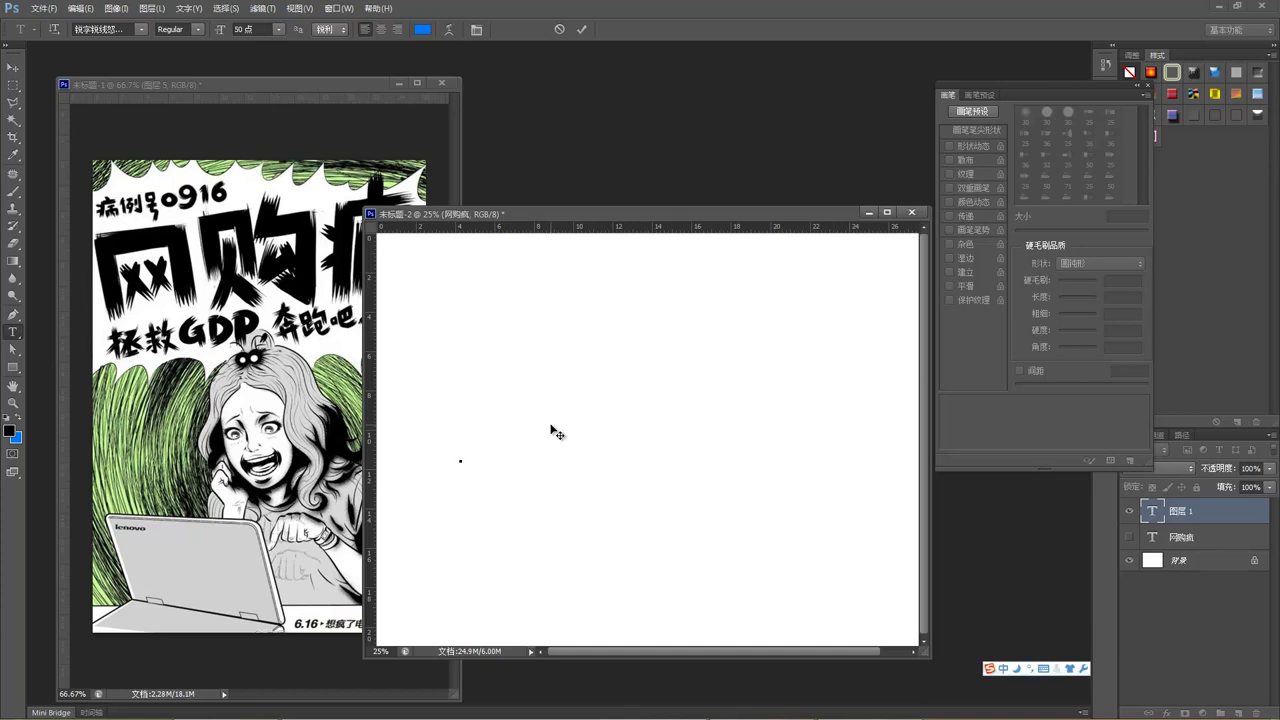
pyautogui.write('wang')
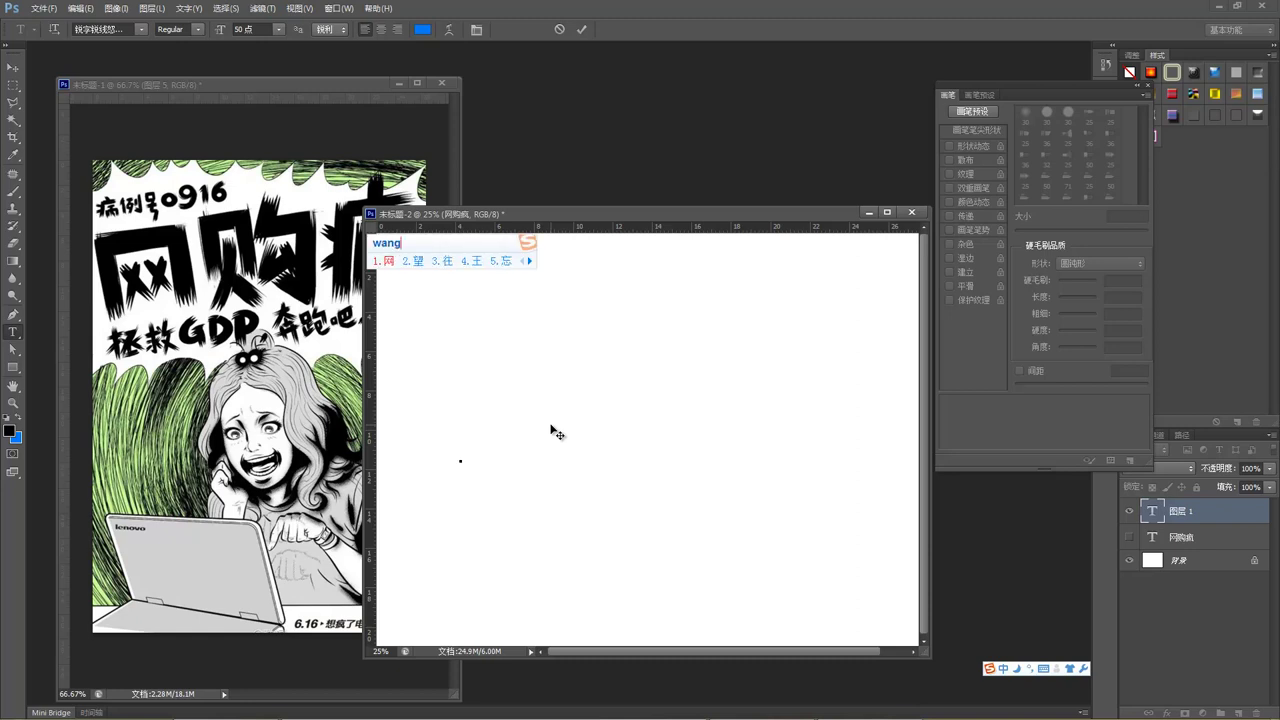
pyautogui.write('goufeng')
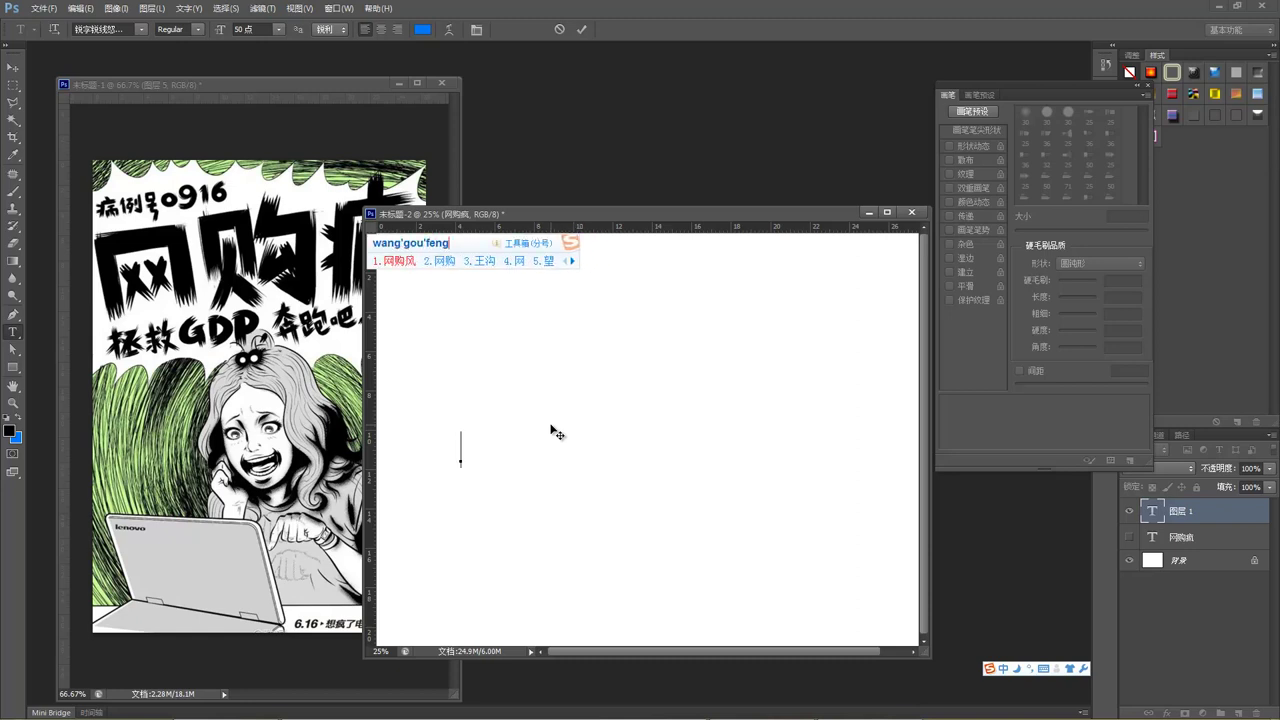
pyautogui.press('space')
pyautogui.press('BackSpace')
pyautogui.write('feng')
pyautogui.press('space')
# Step: Scale the 网购疯 text up to about 358% and place it near the canvas centre, widening the document window around it
pyautogui.click(13, 67)
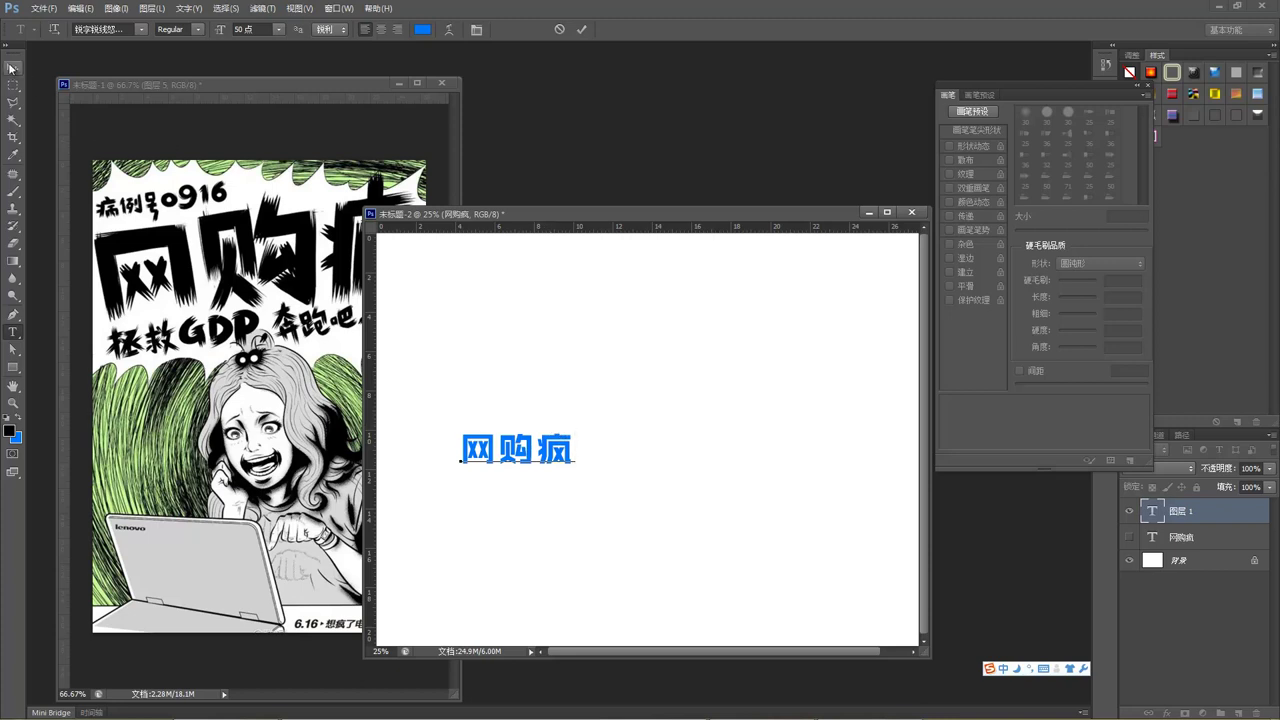
pyautogui.moveTo(538, 455); pyautogui.dragTo(805, 313)
pyautogui.hotkey('ctrl', 't')
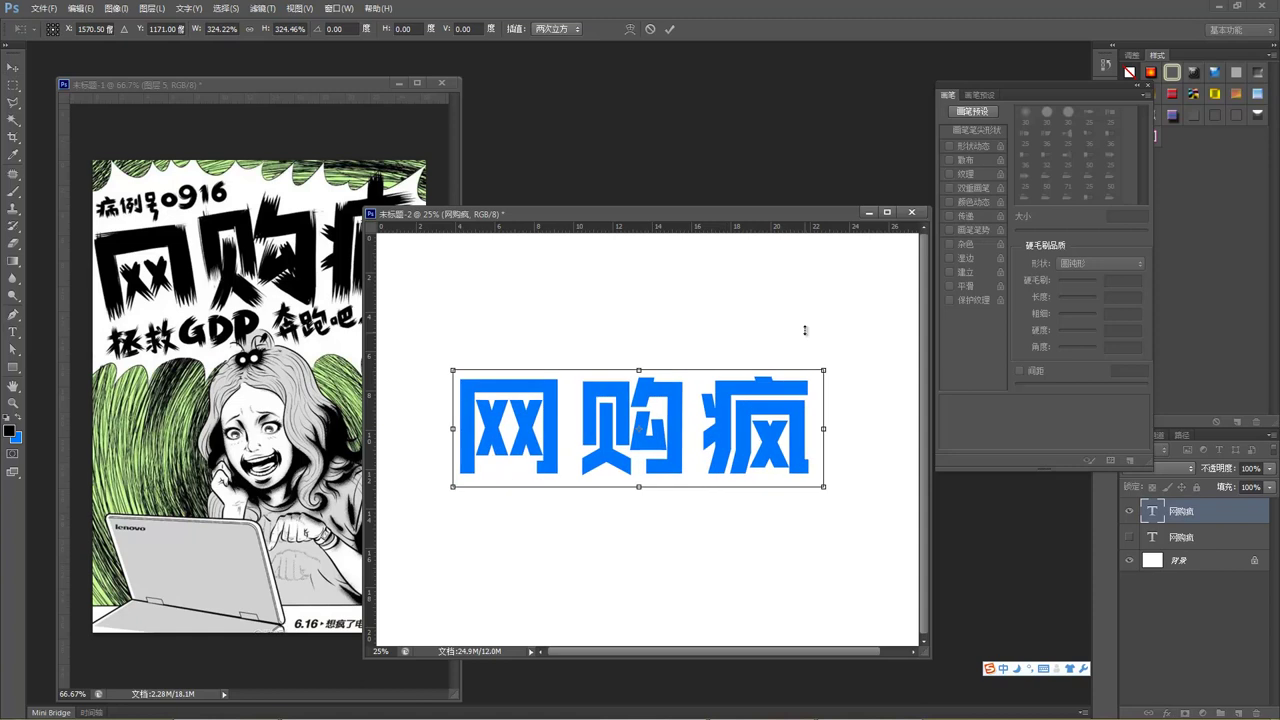
pyautogui.moveTo(830, 367); pyautogui.dragTo(861, 341)
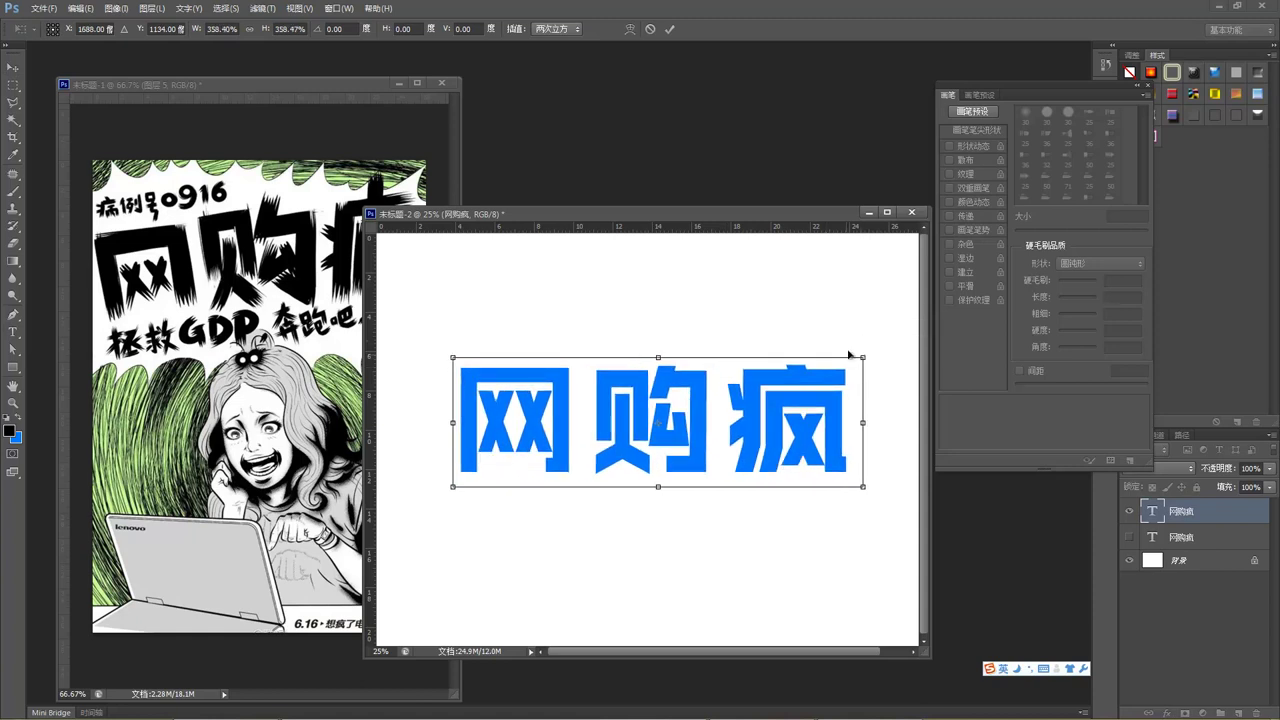
pyautogui.moveTo(931, 524); pyautogui.dragTo(1195, 524)
pyautogui.moveTo(748, 213); pyautogui.dragTo(535, 184)
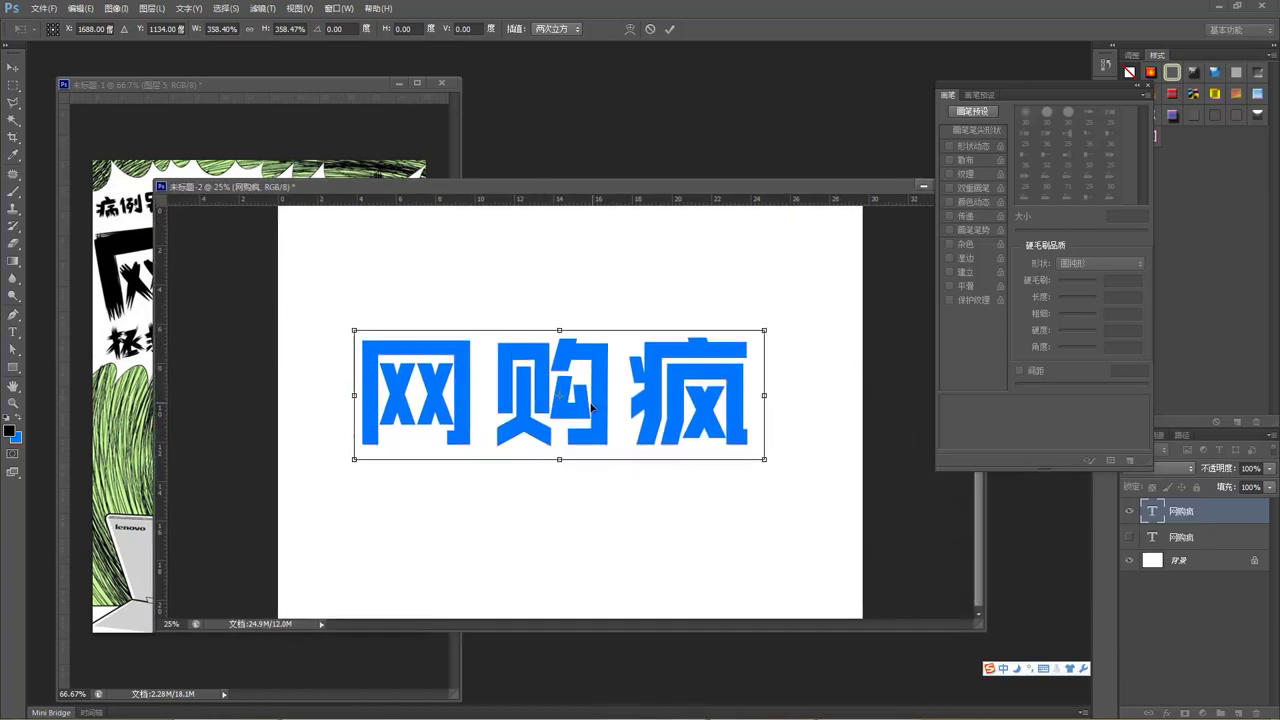
pyautogui.doubleClick(577, 422)
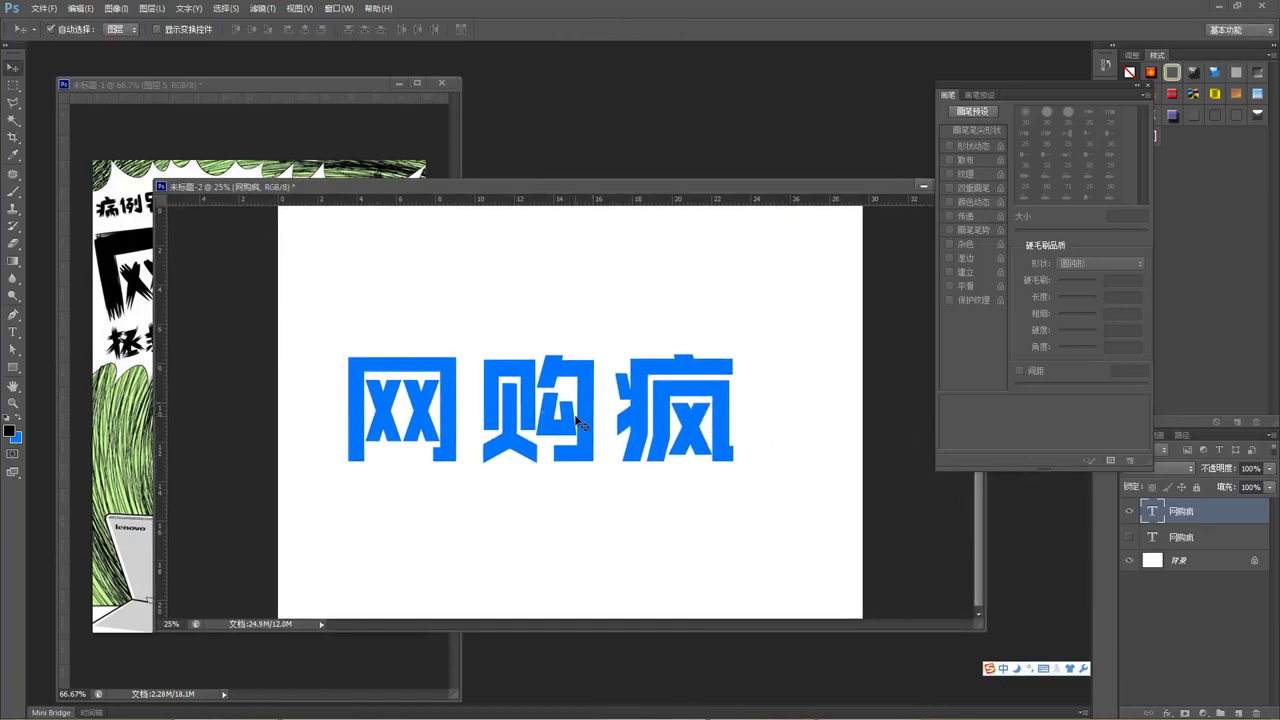
# Step: Extend the canvas with the Crop tool by about 60% of its width on the right and about 38% of its height at the bottom
pyautogui.hotkey('ctrl', '-')
pyautogui.hotkey('ctrl', '-')
pyautogui.press('c')
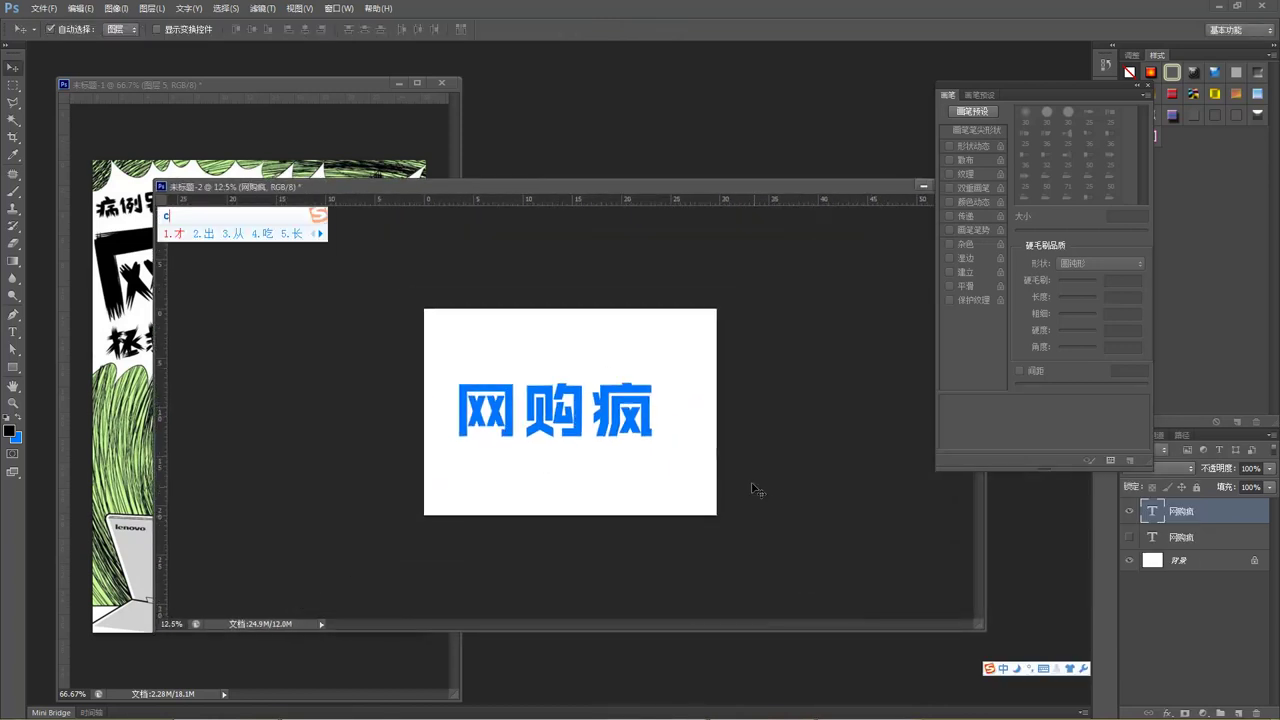
pyautogui.press('Escape')
pyautogui.hotkey('ctrl', 'space')
pyautogui.press('c')
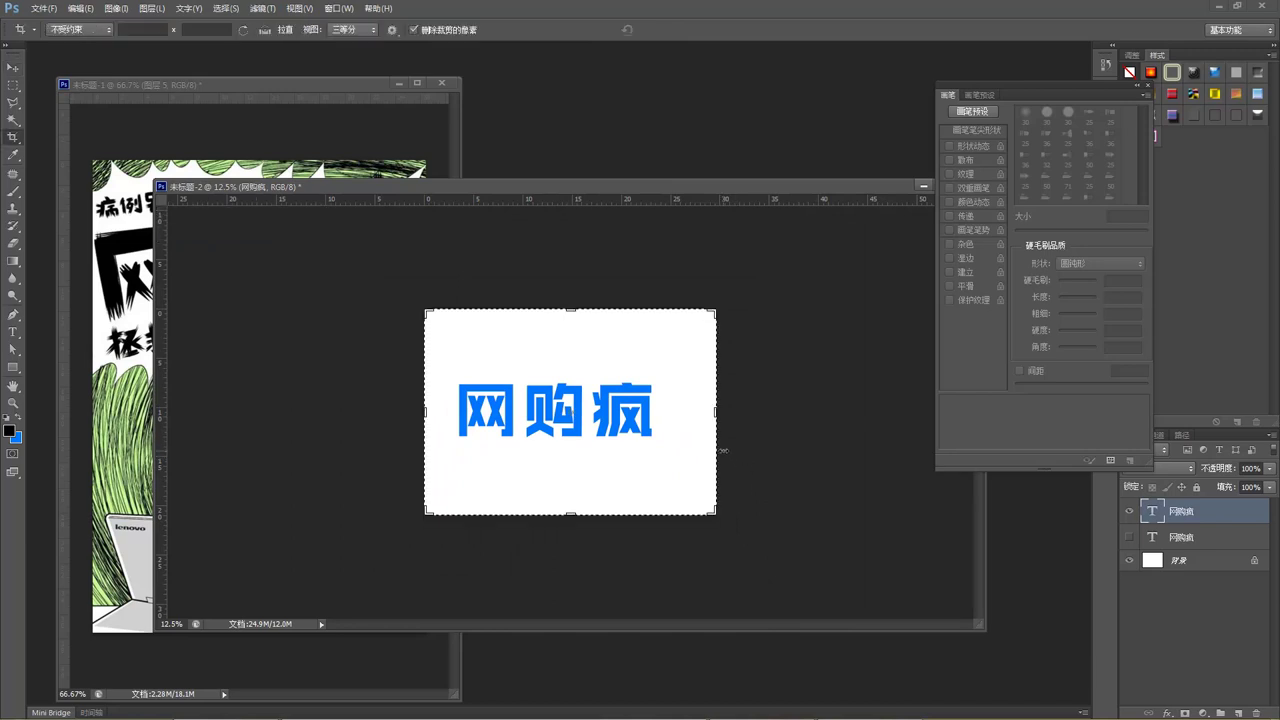
pyautogui.moveTo(714, 413); pyautogui.dragTo(806, 412)
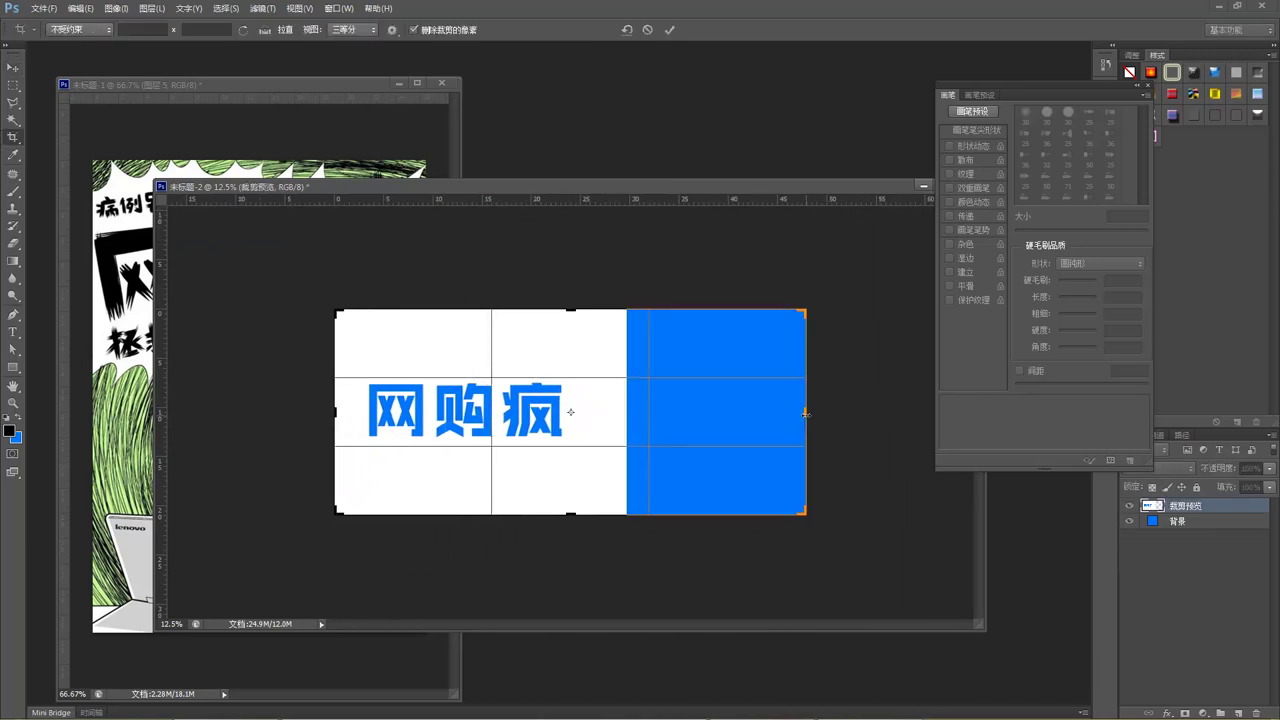
pyautogui.press('Return')
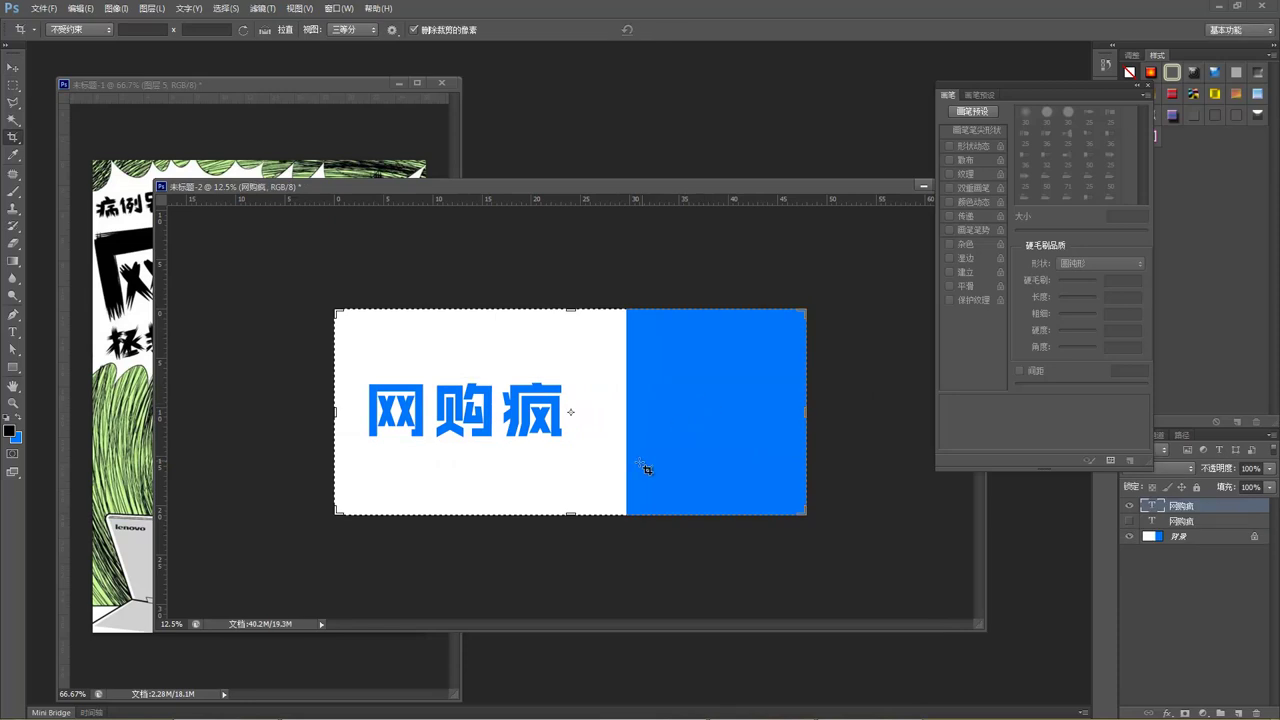
pyautogui.moveTo(572, 516); pyautogui.dragTo(572, 553)
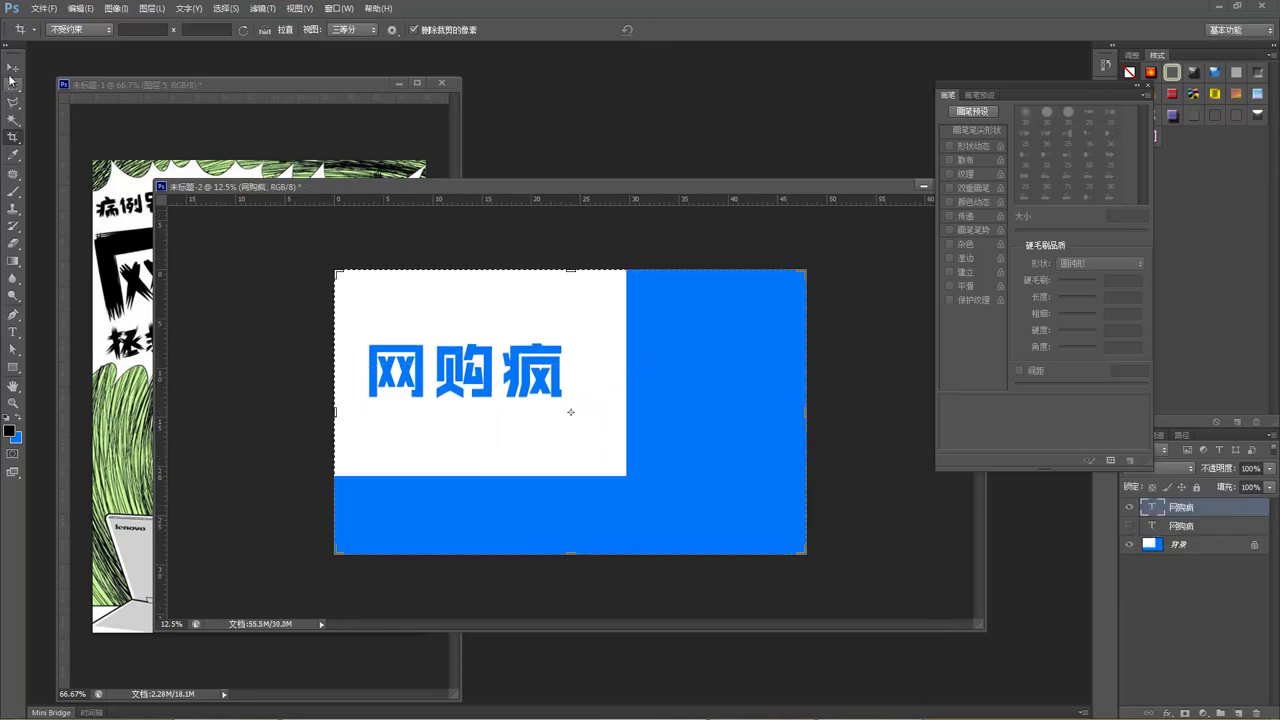
# Step: Fill the whole 背景 layer with white
pyautogui.press('v')
pyautogui.click(1204, 543)
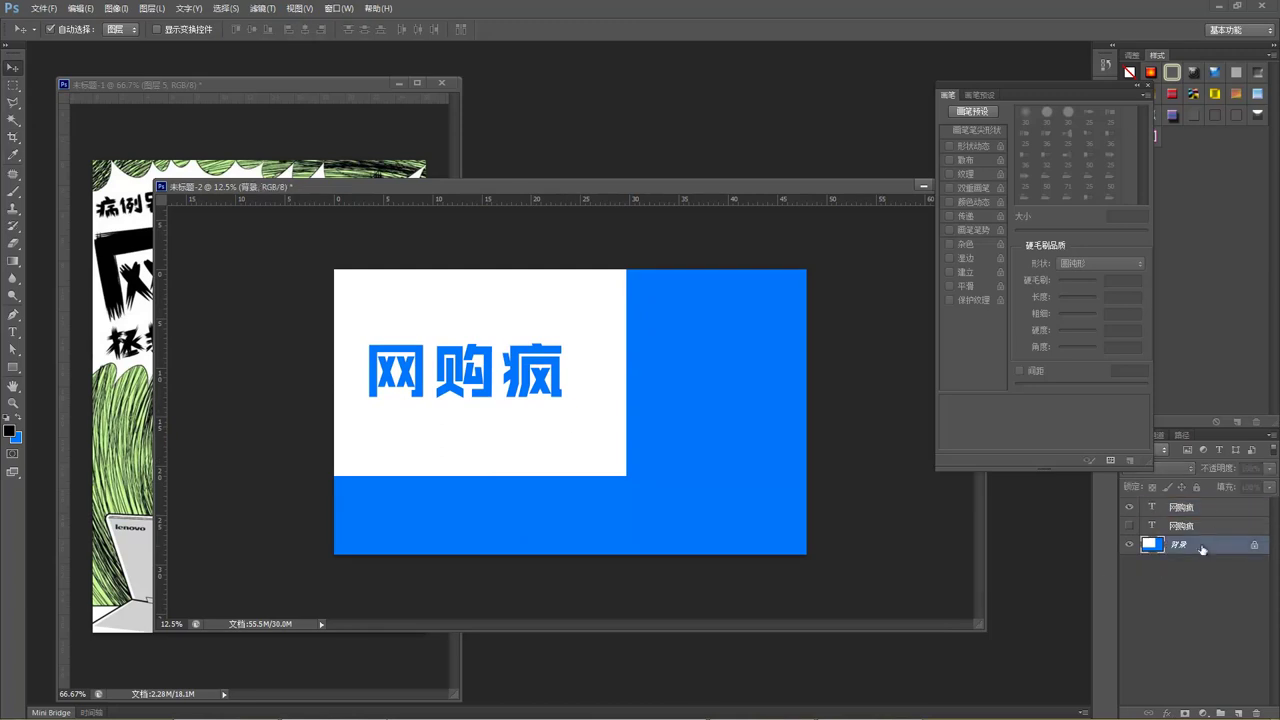
pyautogui.press('x')
pyautogui.hotkey('alt', 'Delete')
# Step: Centre the 网购疯 text on the enlarged canvas, scale it to about 184% and rotate it to about -4.7°
pyautogui.moveTo(447, 375); pyautogui.dragTo(492, 425)
pyautogui.hotkey('ctrl', 't')
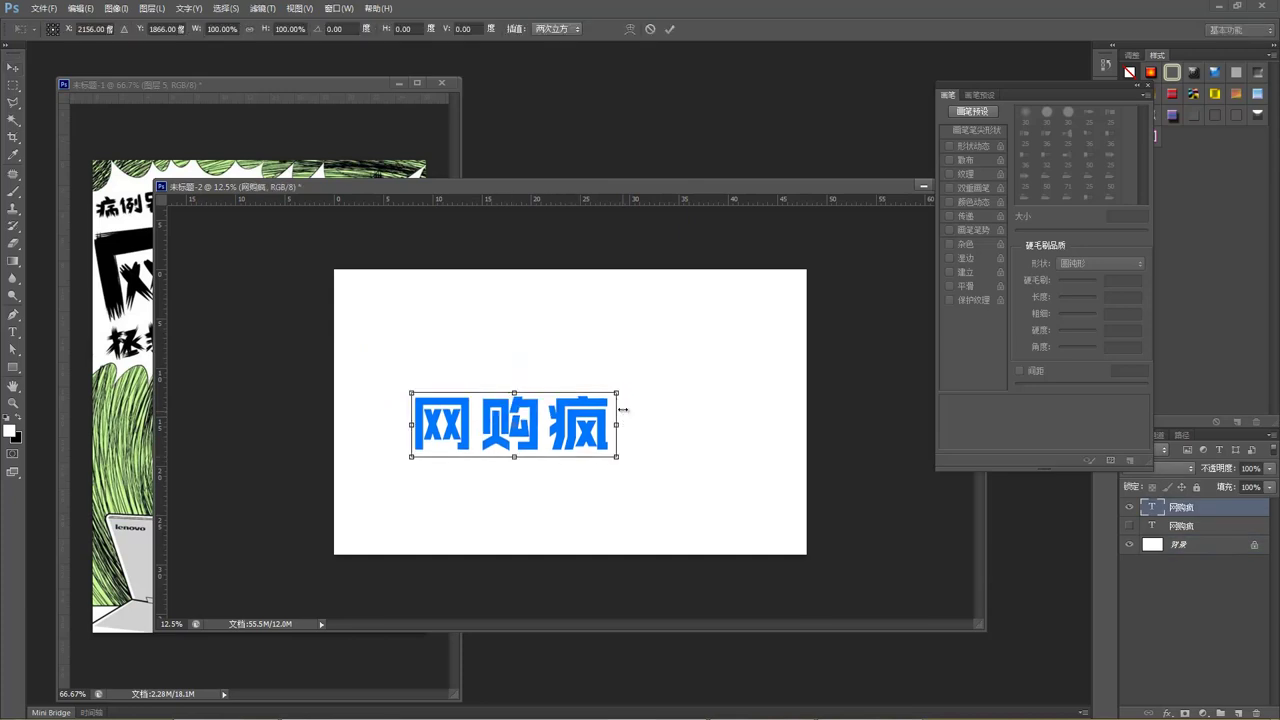
pyautogui.moveTo(640, 389); pyautogui.dragTo(748, 329)
pyautogui.moveTo(420, 470); pyautogui.dragTo(382, 478)
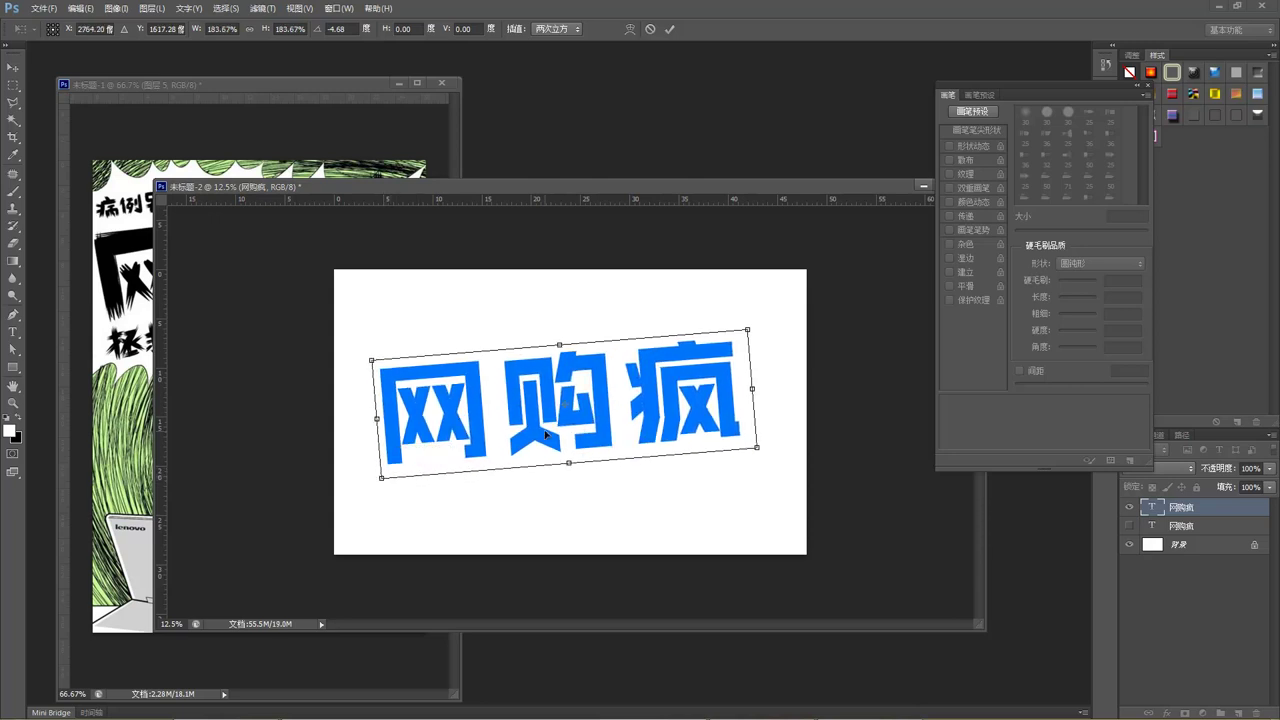
pyautogui.press('Return')
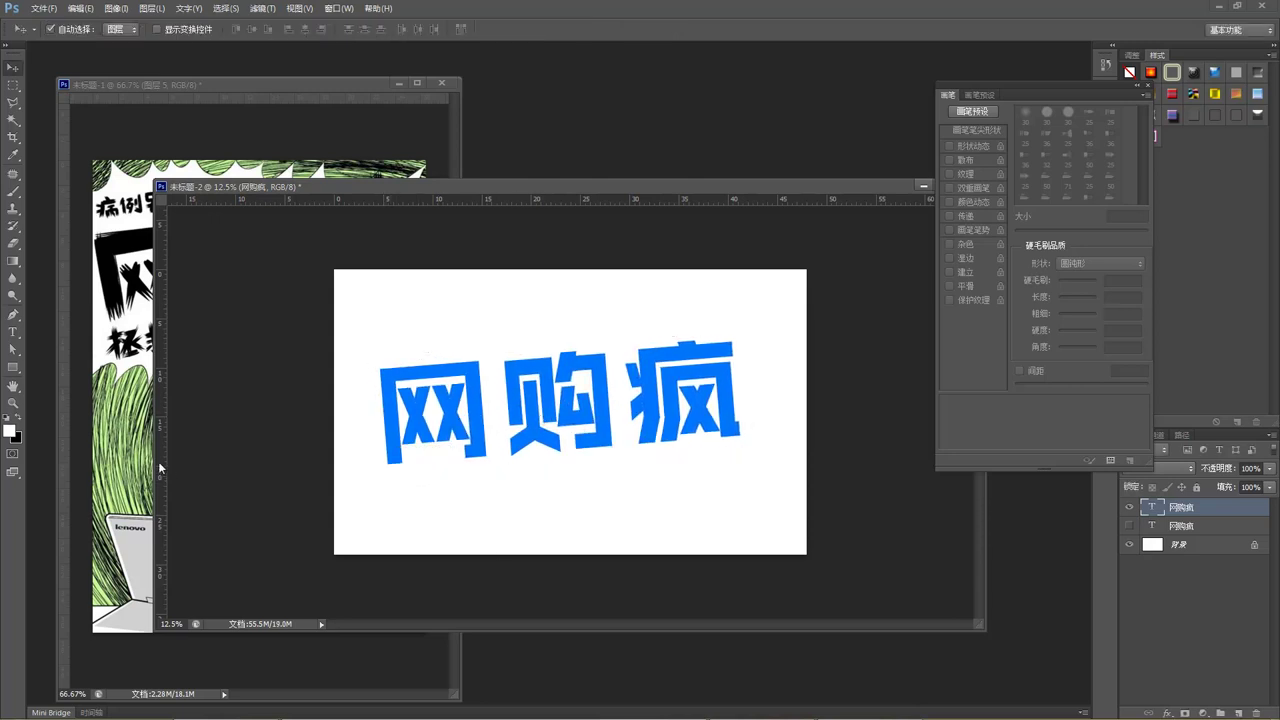
# Step: Delete the hidden duplicate 网购疯 text layer and shift the document window to reveal more of the reference poster
pyautogui.moveTo(496, 191); pyautogui.dragTo(528, 208)
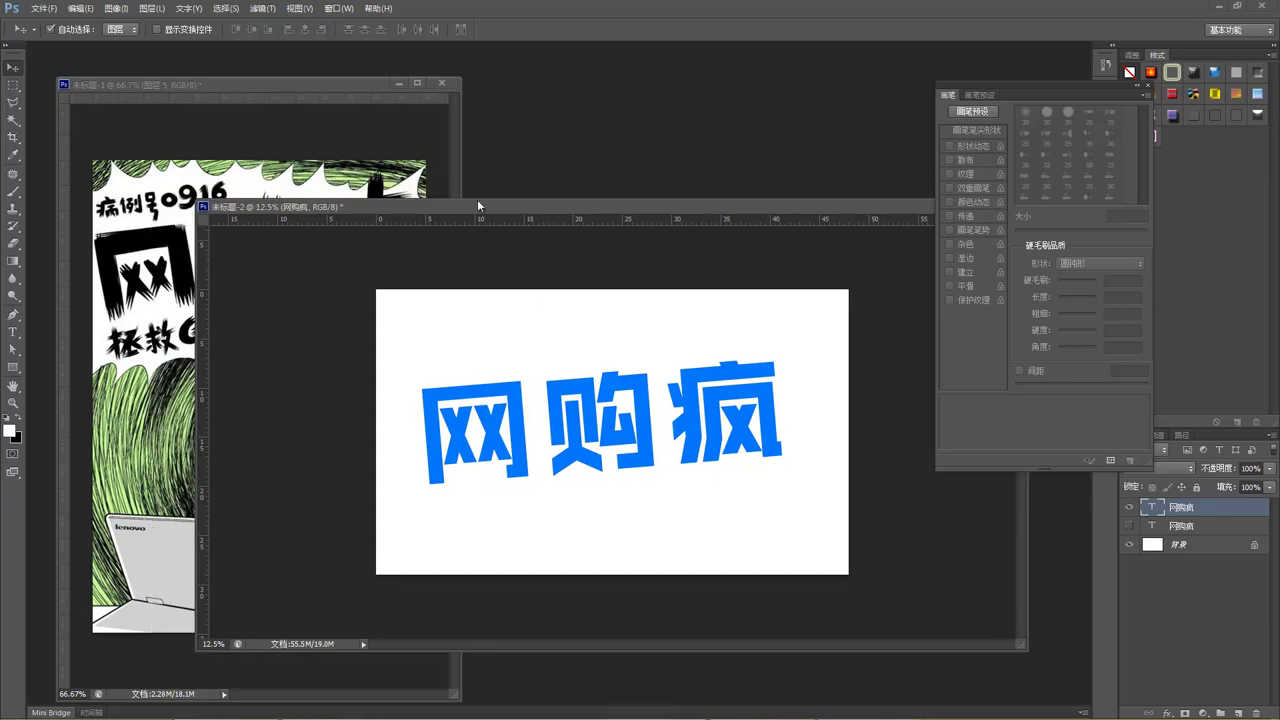
pyautogui.click(328, 168)
pyautogui.click(567, 390)
pyautogui.click(1227, 531)
pyautogui.press('Delete')
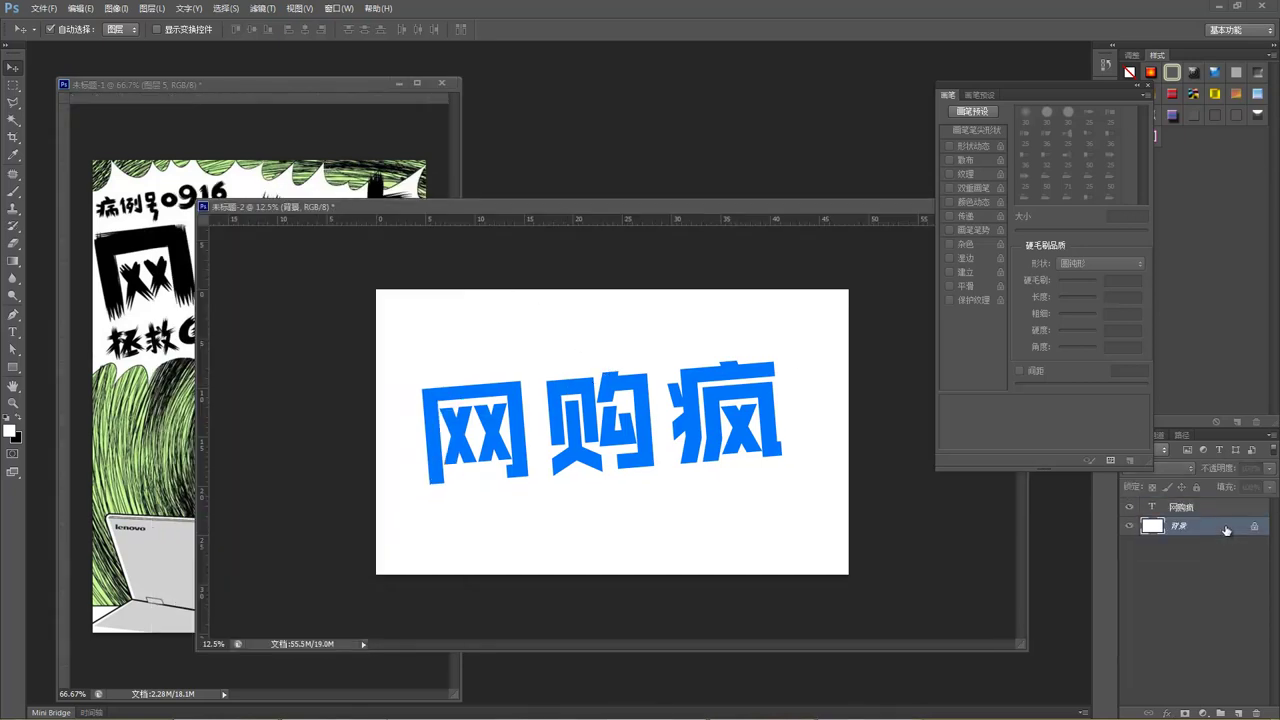
# Step: Compare the poster's jagged title lettering with the plain 网购疯 text in the other document
pyautogui.moveTo(1193, 511); pyautogui.dragTo(172, 253)
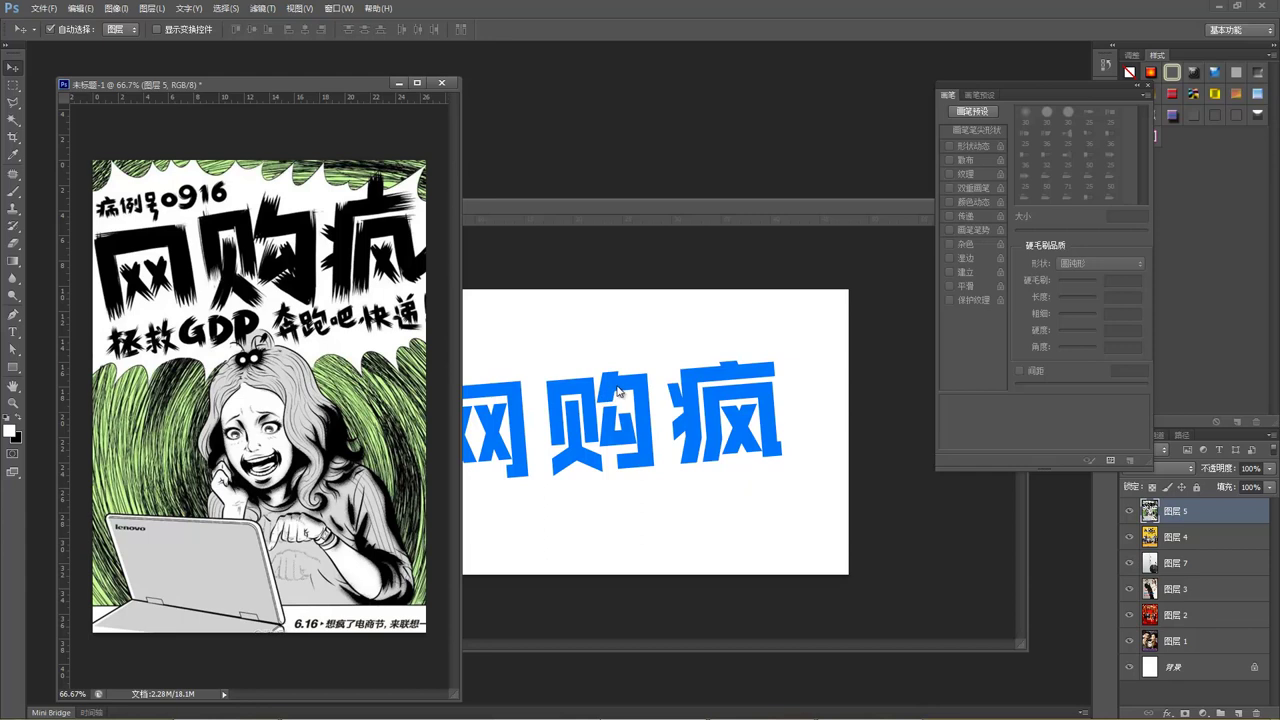
pyautogui.click(614, 388)
pyautogui.click(384, 188)
# Step: In the 网购疯 document, set the Eraser to the 平曲线 bristle tip with 72% bristles and 279% length
pyautogui.click(616, 388)
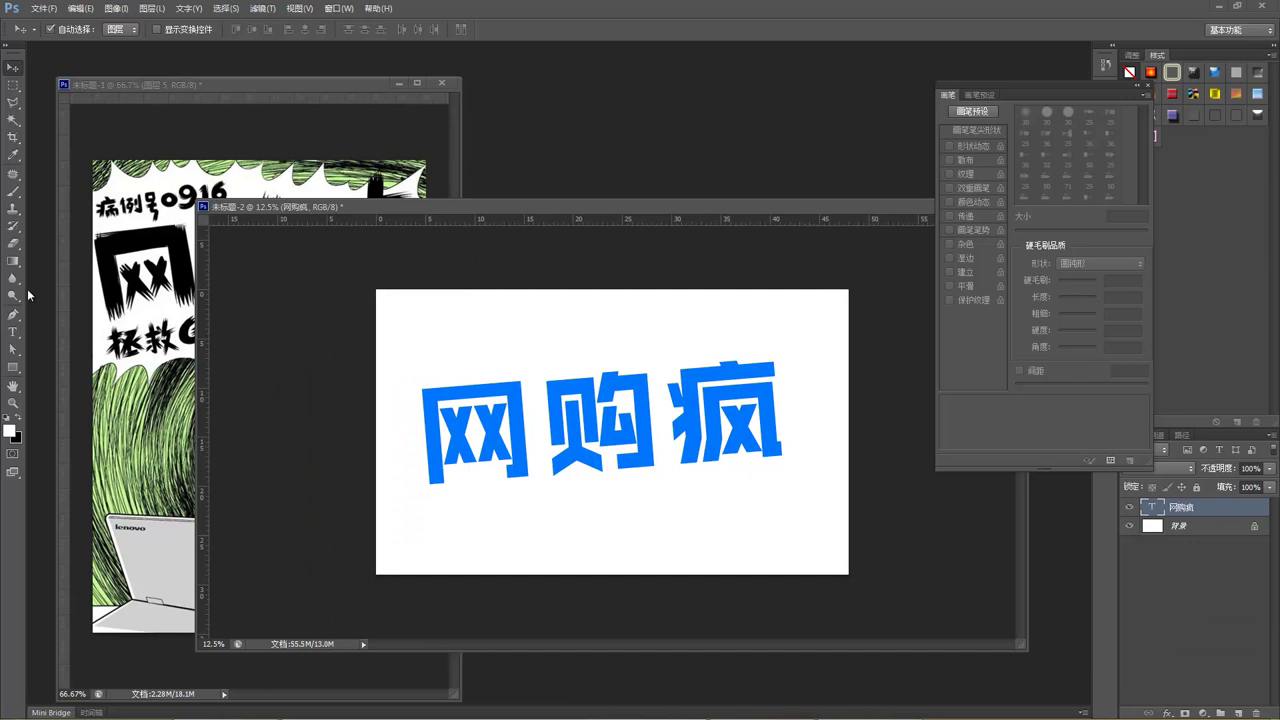
pyautogui.click(13, 243)
pyautogui.click(68, 30)
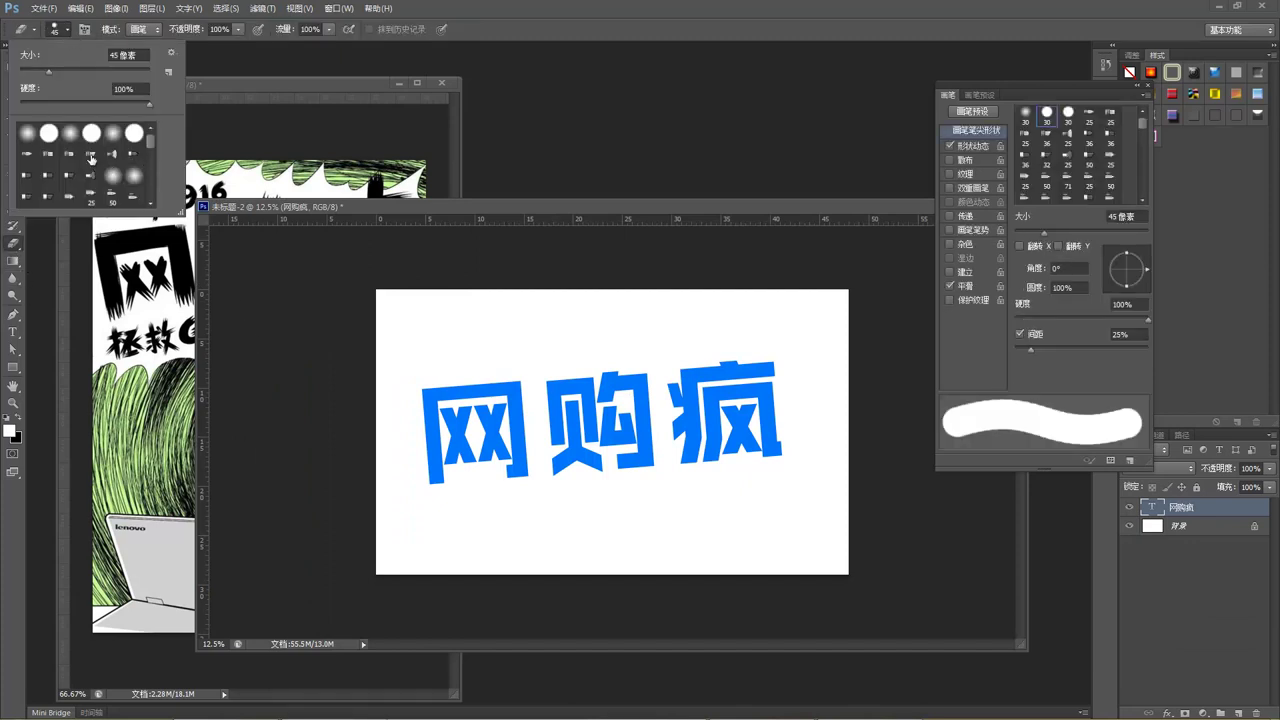
pyautogui.click(48, 155)
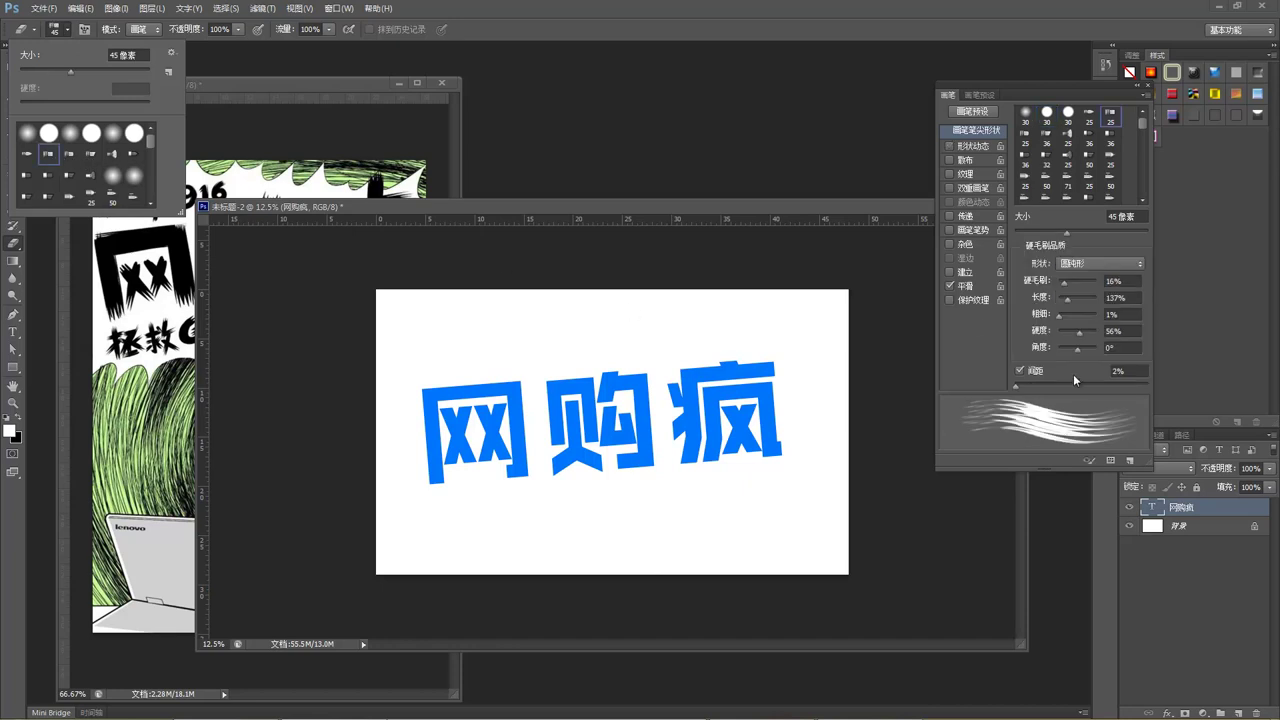
pyautogui.click(48, 177)
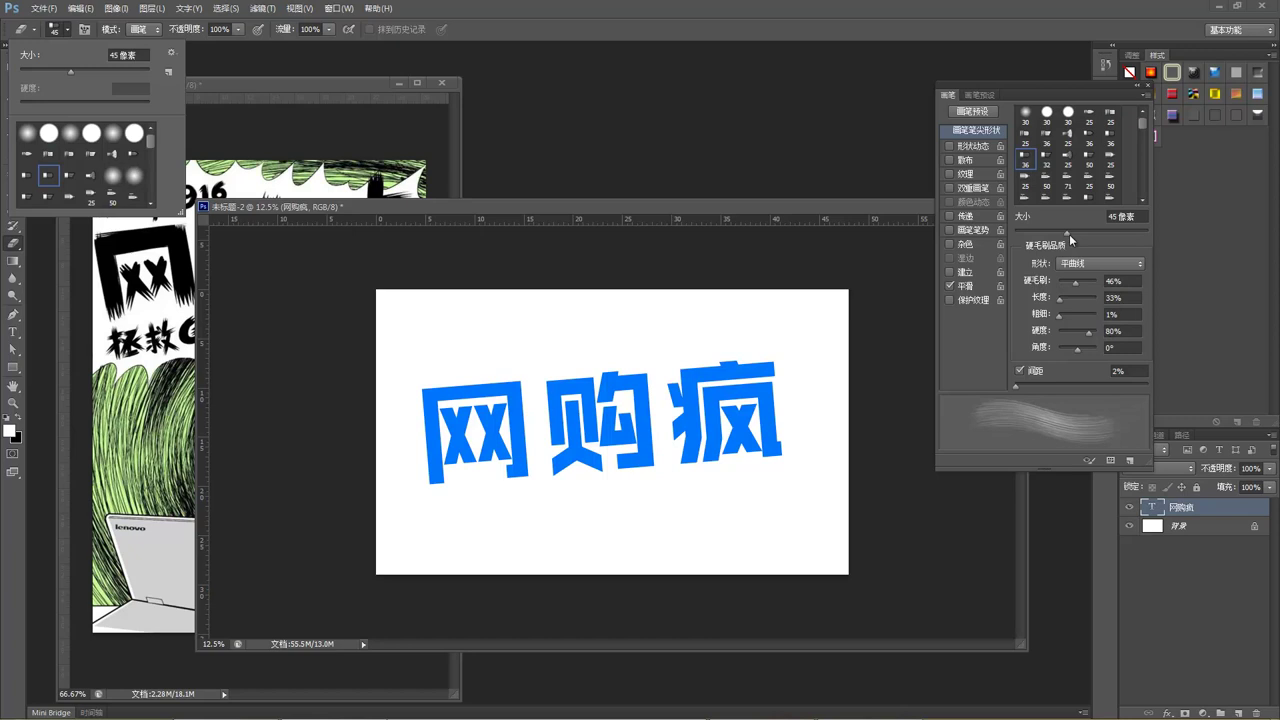
pyautogui.moveTo(1073, 286); pyautogui.dragTo(1083, 284)
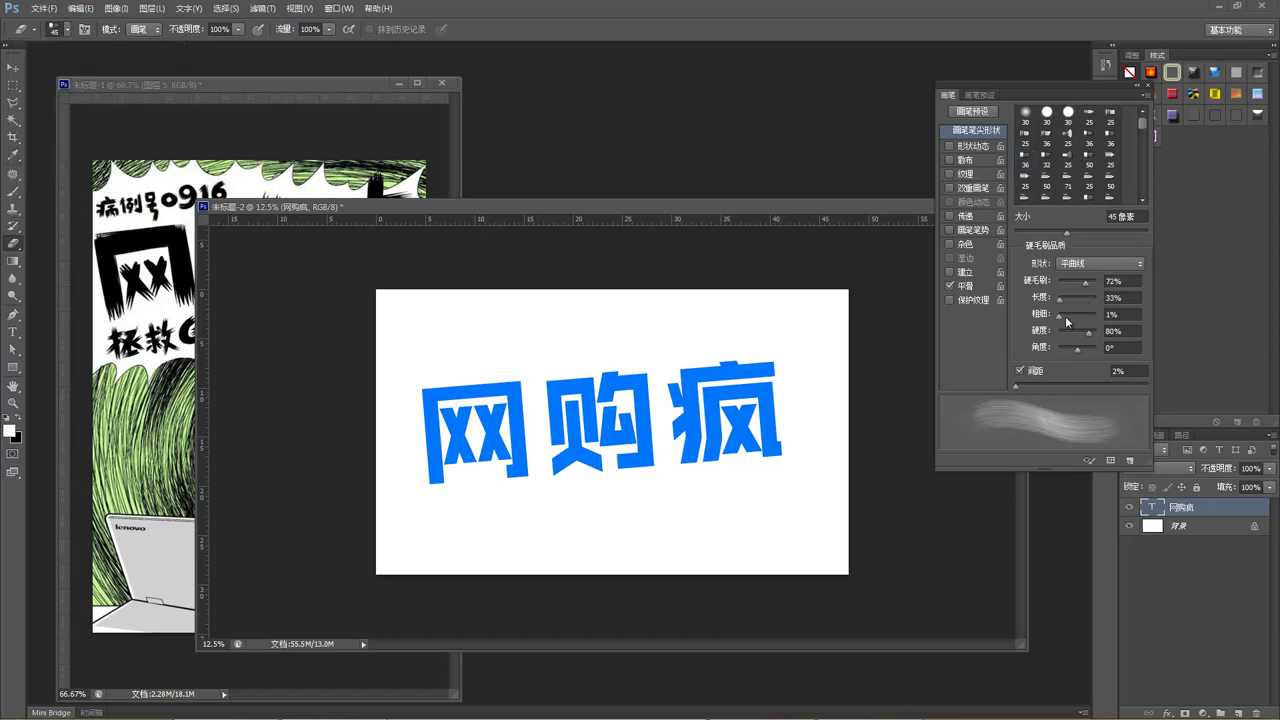
pyautogui.moveTo(1068, 301); pyautogui.dragTo(1082, 302)
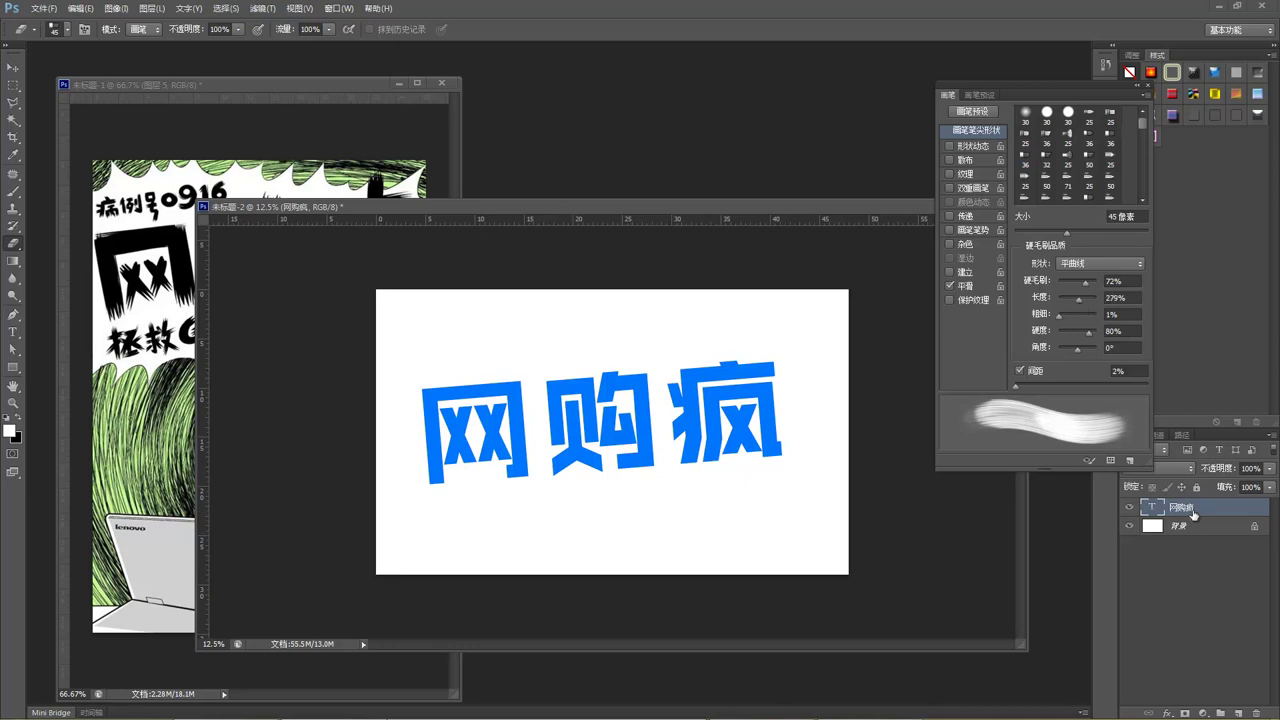
# Step: Duplicate the 网购疯 text layer, hide the original, and fill the copy's lettering with black
pyautogui.hotkey('ctrl', 'j')
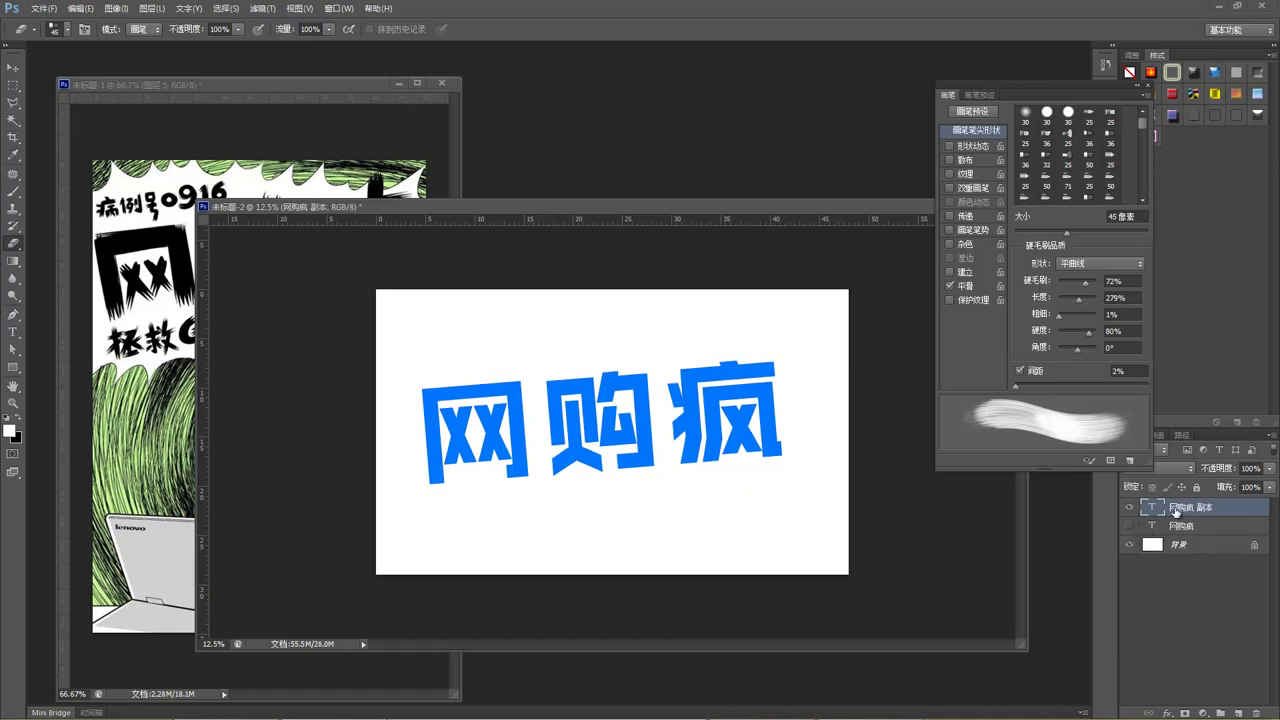
pyautogui.rightClick(1175, 511)
pyautogui.click(1158, 514)
pyautogui.click(18, 419)
pyautogui.press('x')
pyautogui.press('x')
pyautogui.press('x')
pyautogui.press('x')
pyautogui.press('x')
pyautogui.press('x')
pyautogui.hotkey('alt', 'Delete')
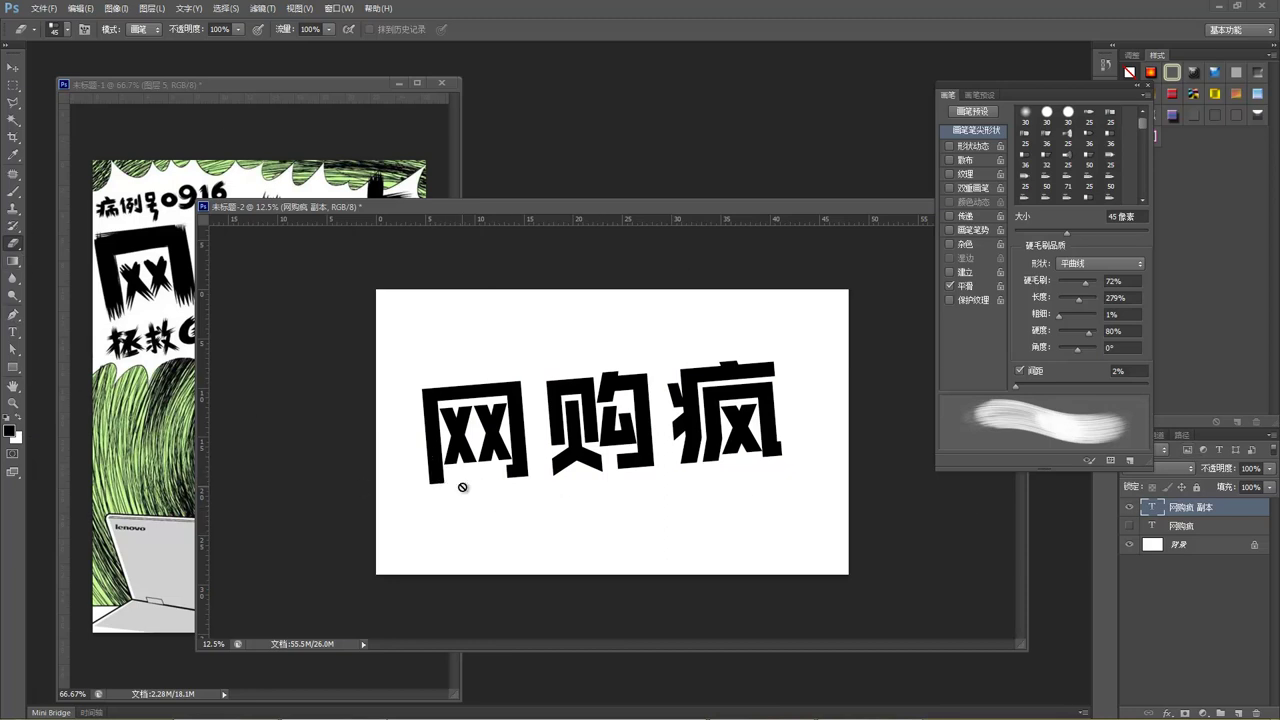
# Step: Rasterize the black copy of the 网购疯 text layer
pyautogui.doubleClick(1153, 509)
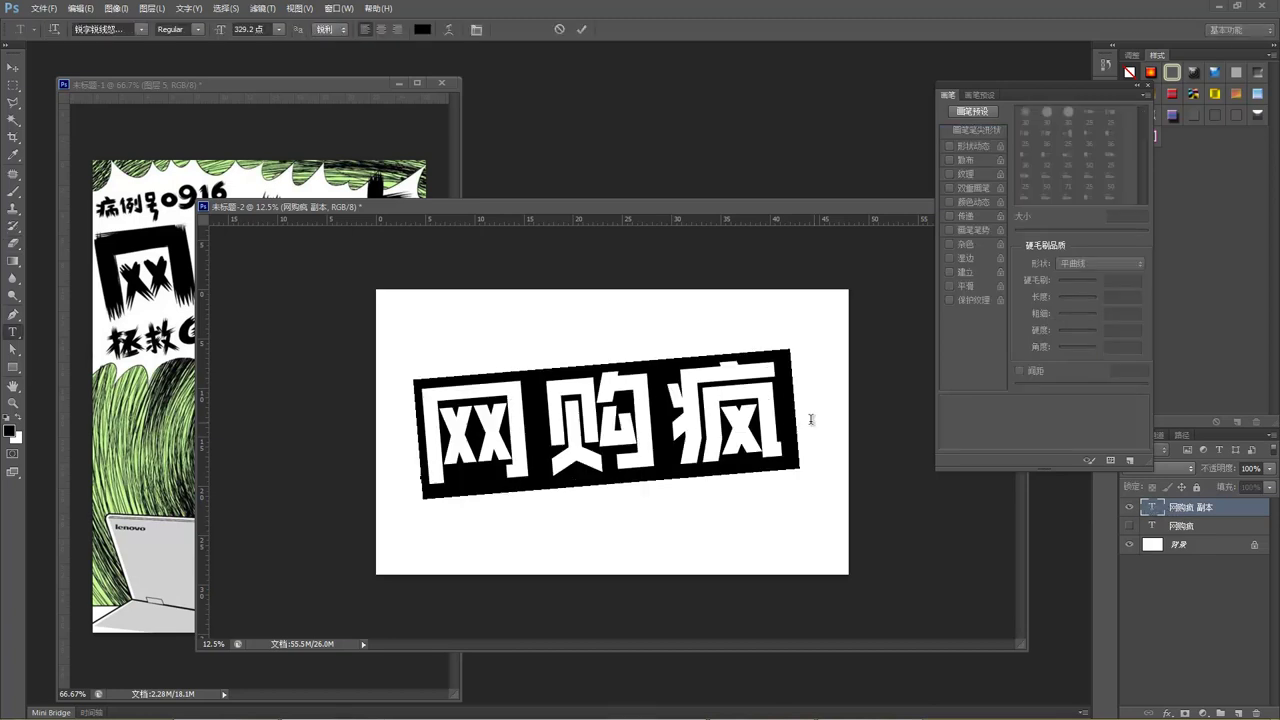
pyautogui.hotkey('ctrl', 'h')
pyautogui.click(16, 66)
pyautogui.rightClick(1166, 514)
pyautogui.click(1214, 131)
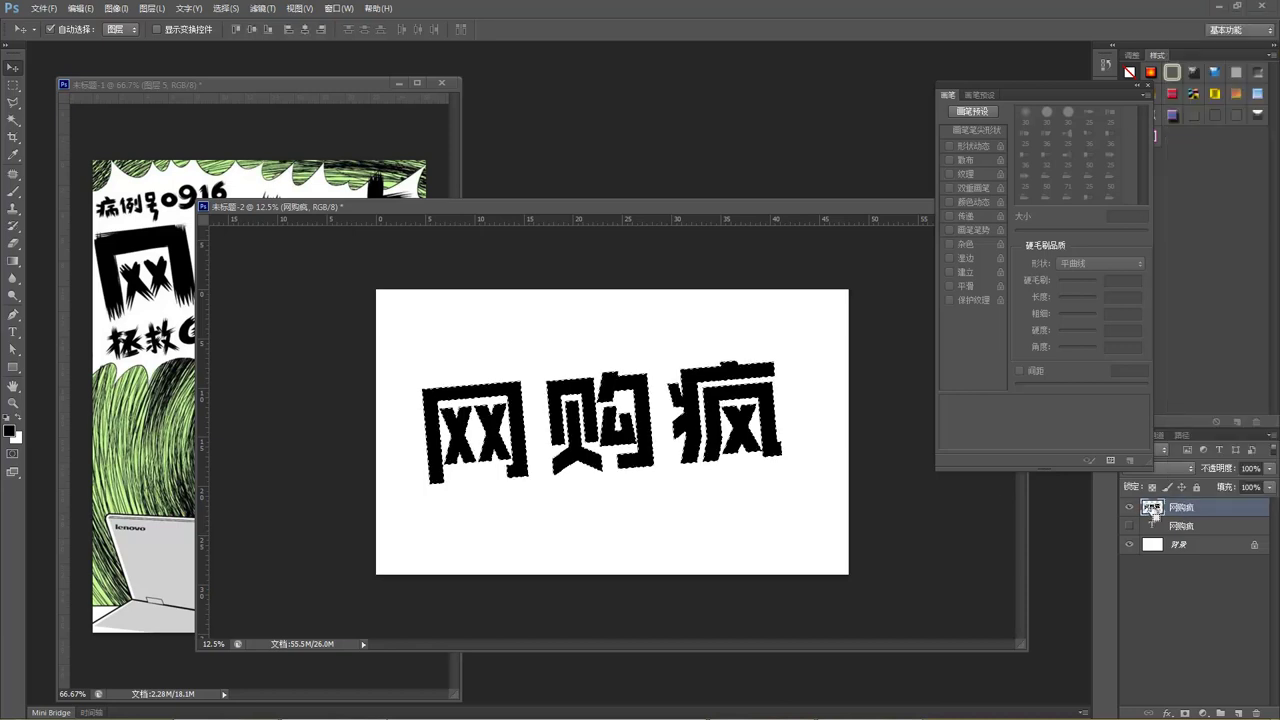
# Step: Enlarge the eraser tip to 175 px and rough up the lower end of 网's left vertical stroke with bristle marks
pyautogui.press('z')
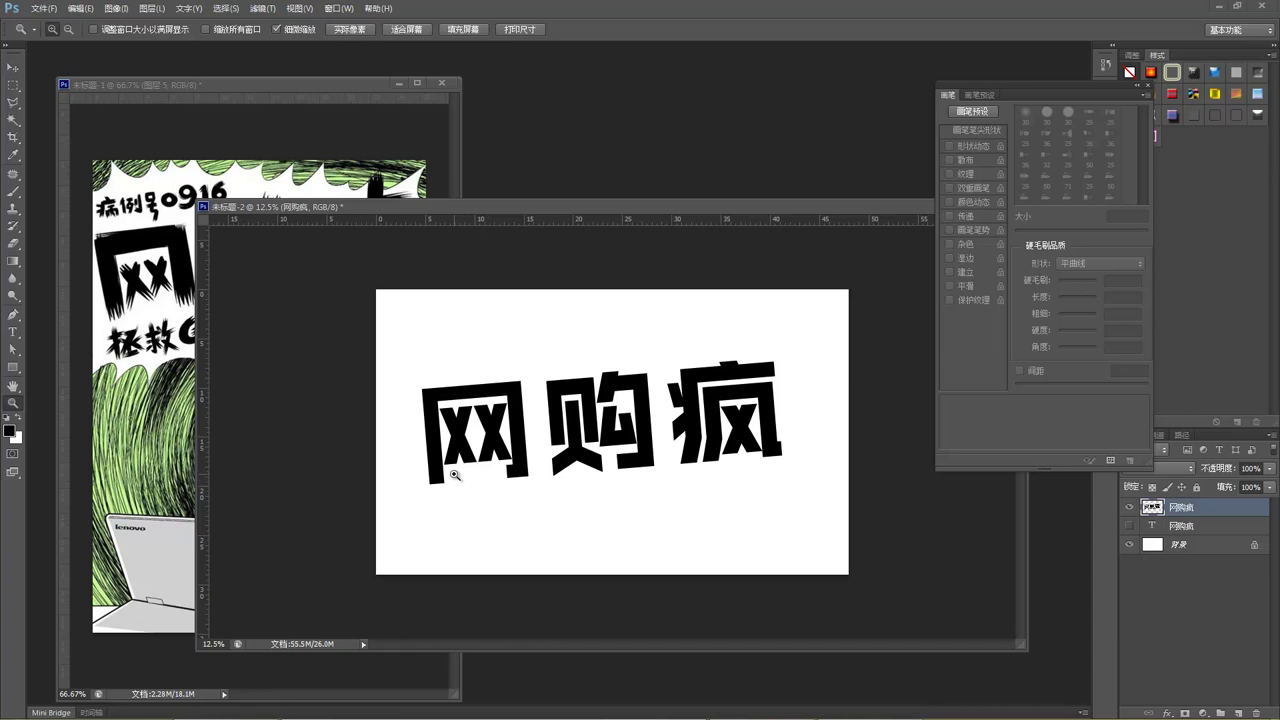
pyautogui.click(455, 476)
pyautogui.click(384, 488)
pyautogui.click(384, 488)
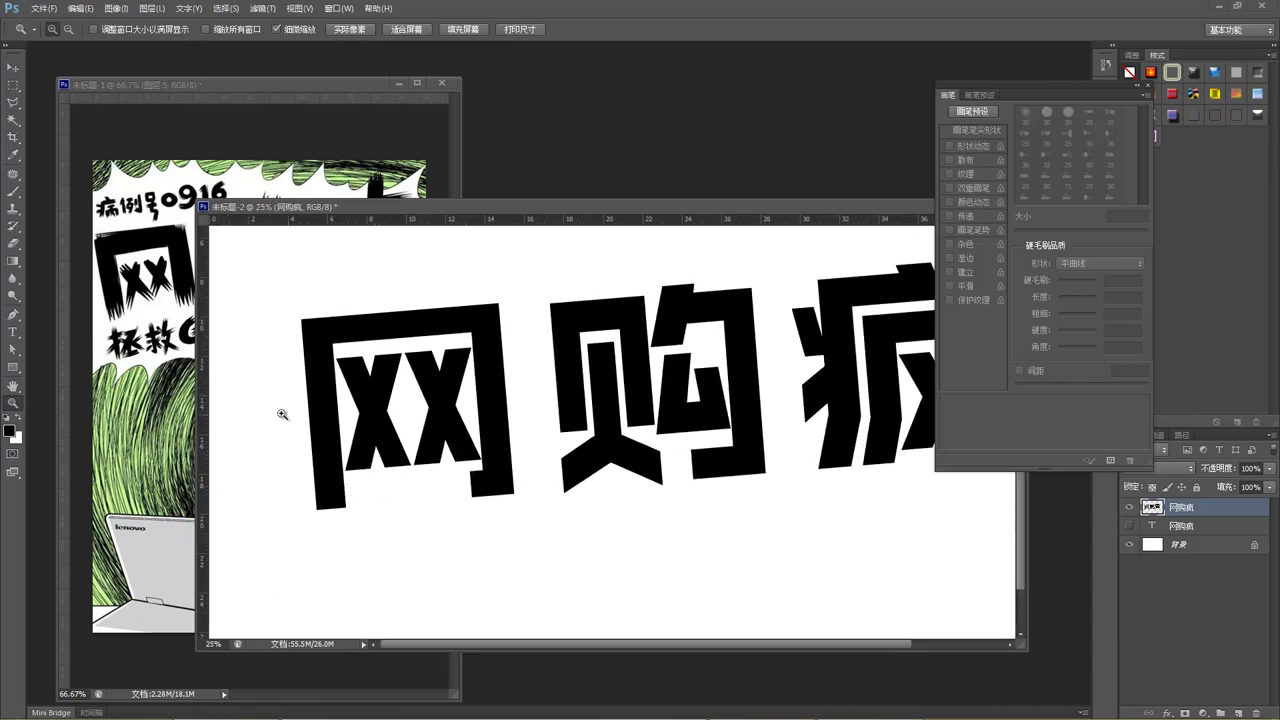
pyautogui.press('e')
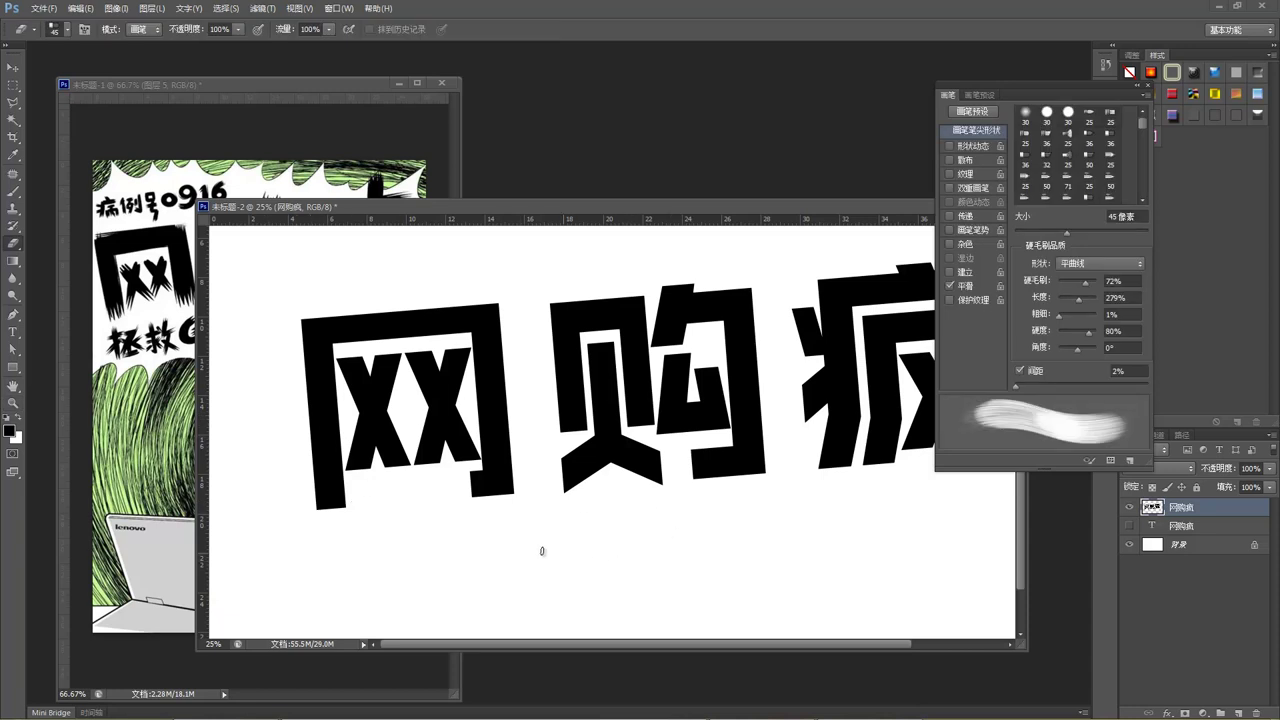
pyautogui.click(329, 497)
pyautogui.press('z')
pyautogui.click(334, 513)
pyautogui.click(333, 511)
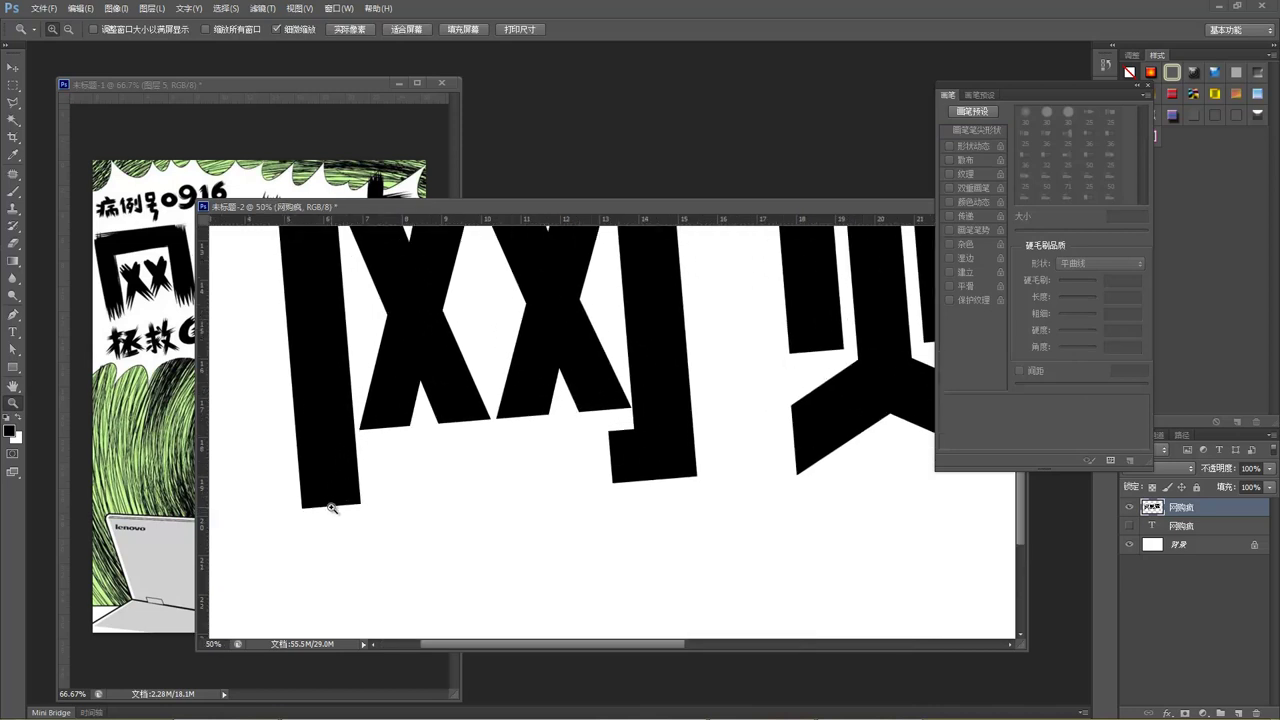
pyautogui.press('e')
pyautogui.press(']')
pyautogui.press(']')
pyautogui.press(']')
pyautogui.press(']')
pyautogui.press(']')
pyautogui.press(']')
pyautogui.press(']')
pyautogui.press(']')
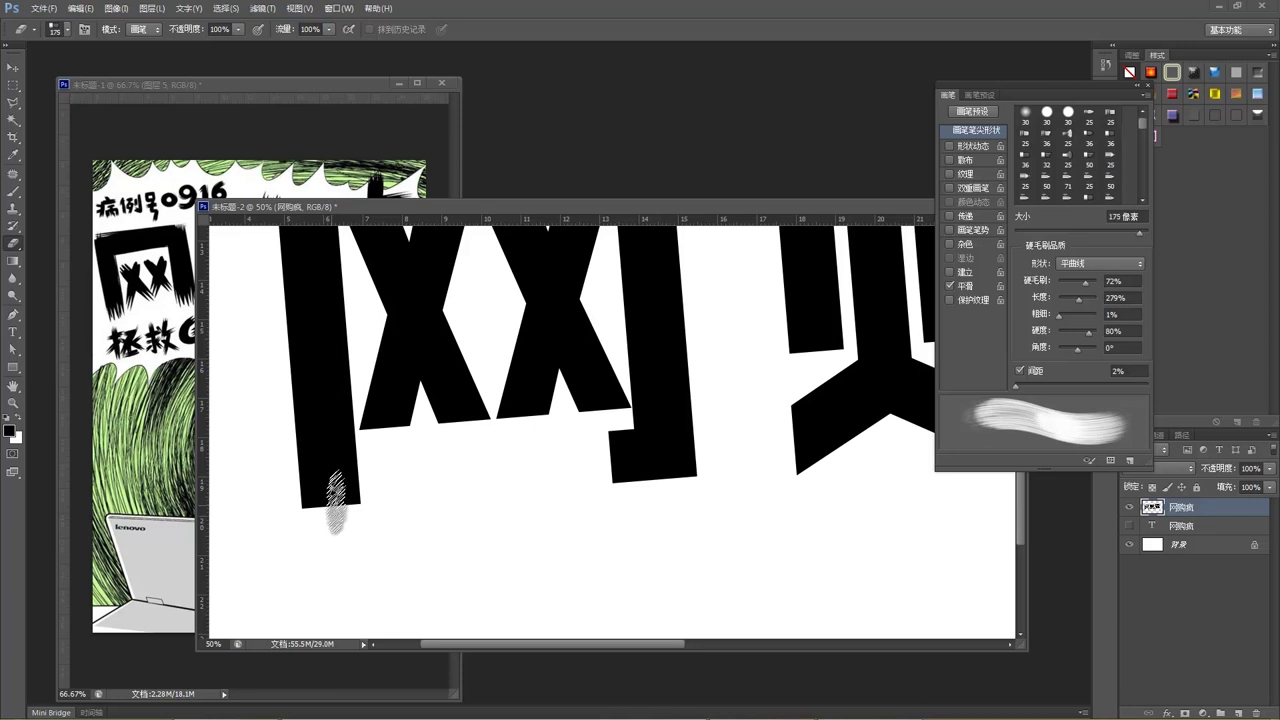
pyautogui.moveTo(326, 486); pyautogui.dragTo(309, 480)
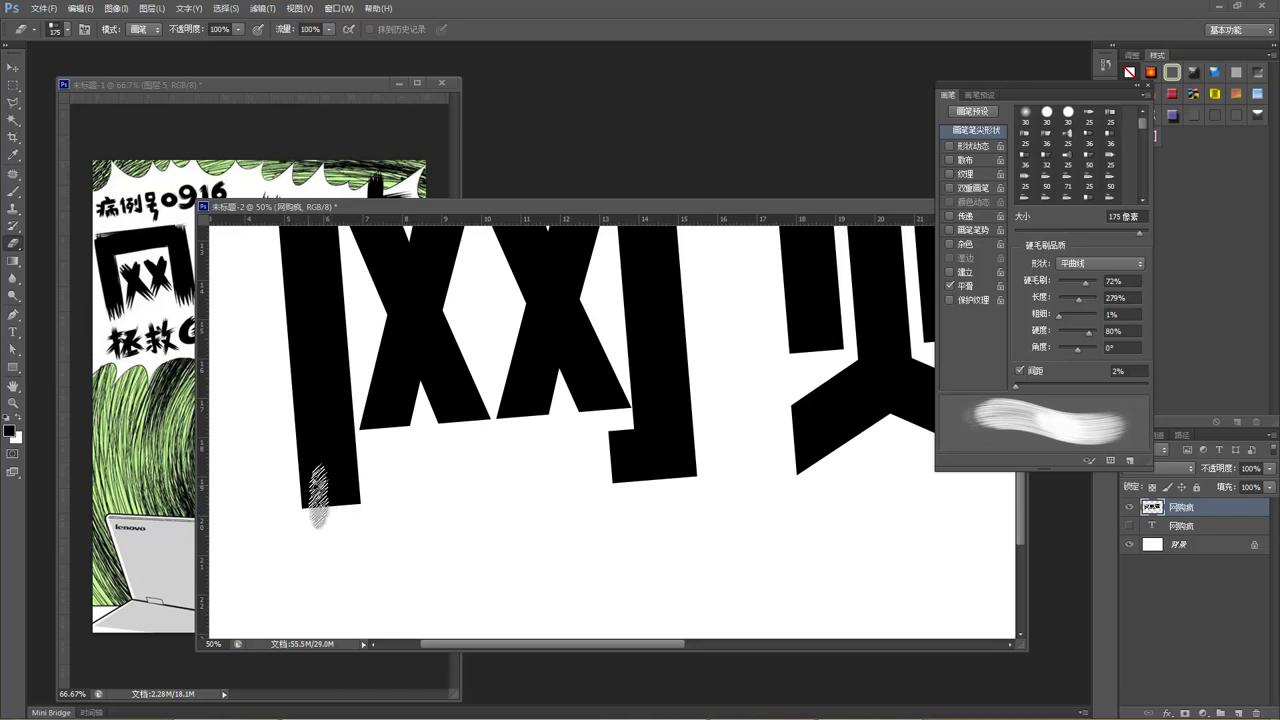
pyautogui.moveTo(349, 533)
pyautogui.mouseDown()
pyautogui.moveTo(329, 452)
pyautogui.moveTo(343, 508)
pyautogui.moveTo(328, 490)
pyautogui.mouseUp()
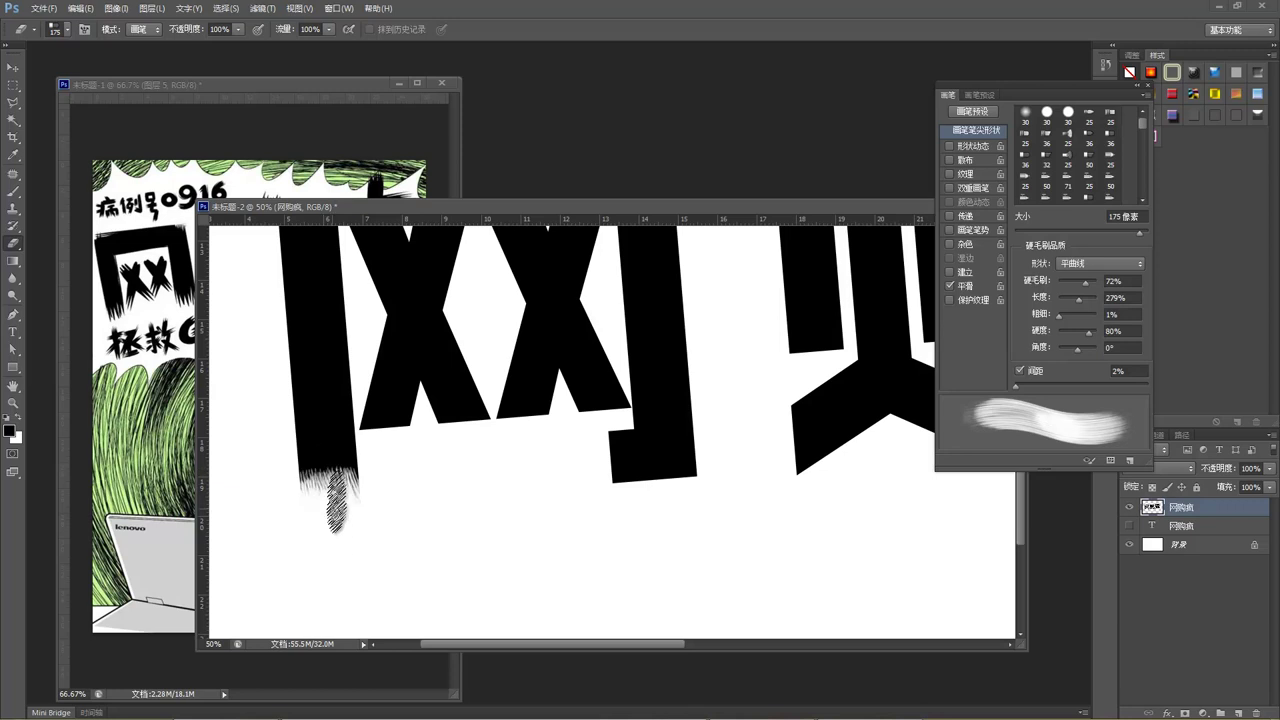
pyautogui.click(325, 445)
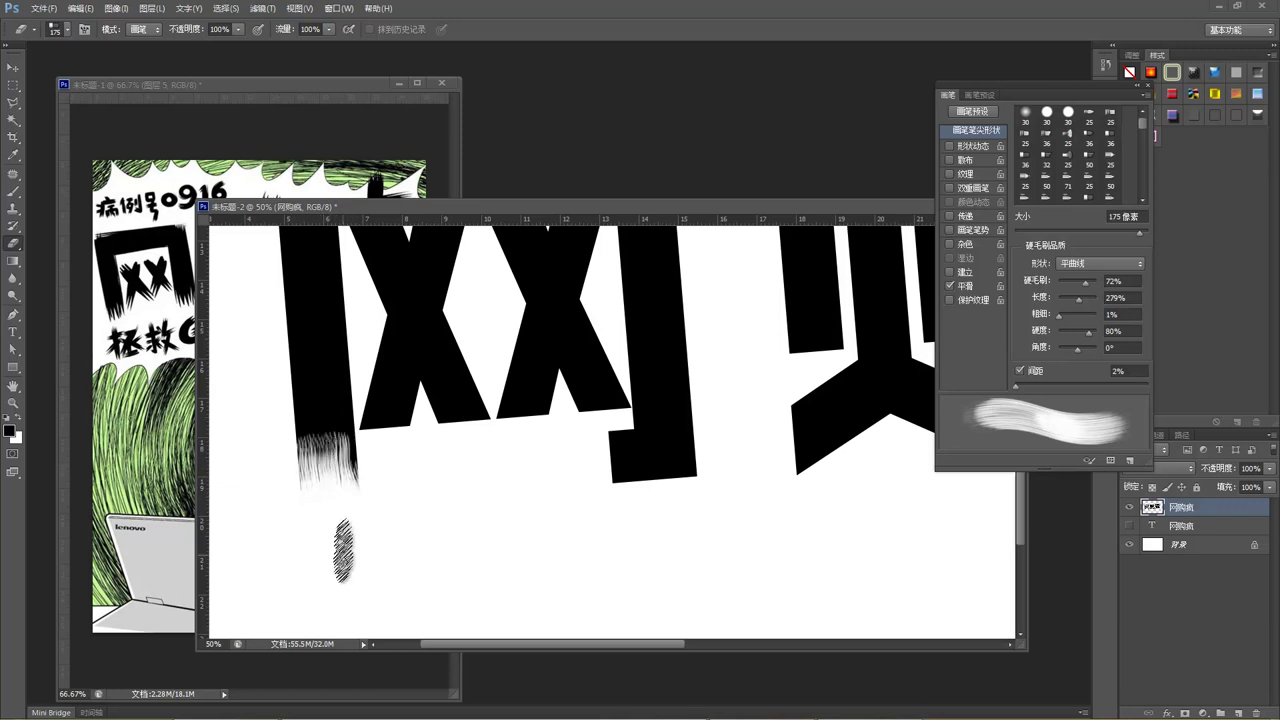
# Step: Switch the Eraser to the 平钝形 bristle tip and set it to 98% bristles and 279% length
pyautogui.press('z')
pyautogui.keyDown('alt'); pyautogui.click(449, 506); pyautogui.keyUp('alt')
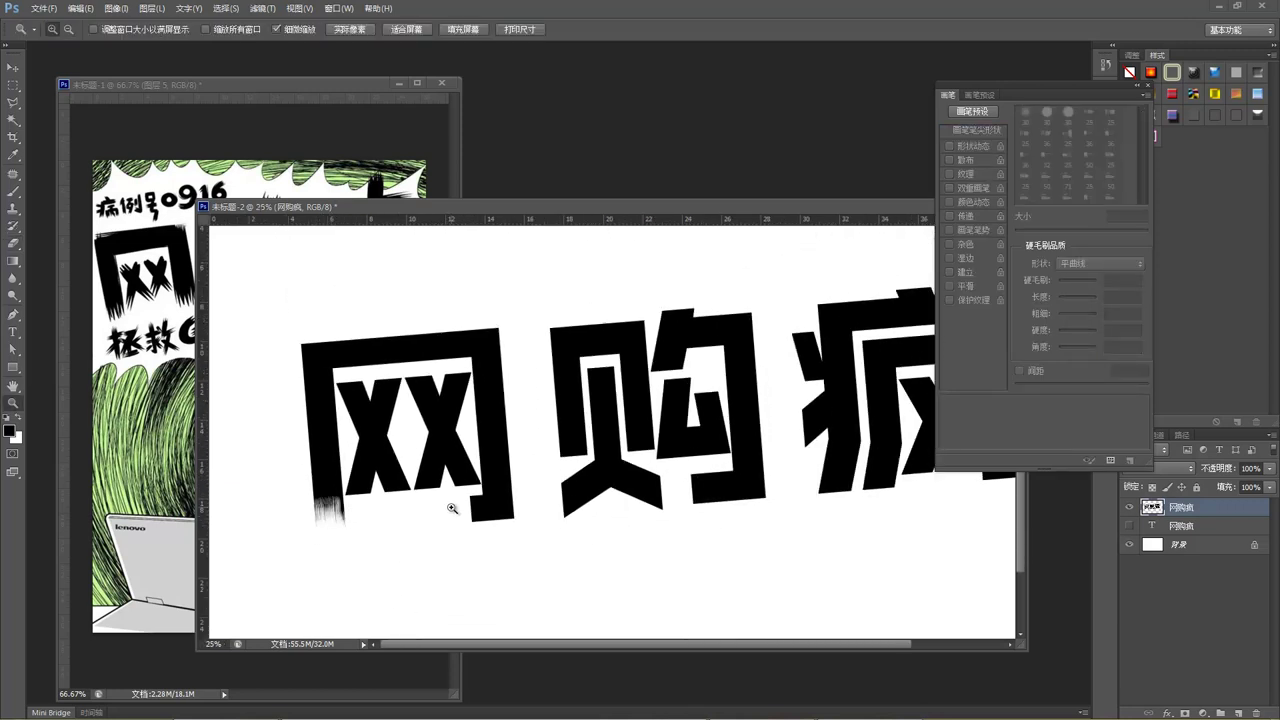
pyautogui.click(398, 512)
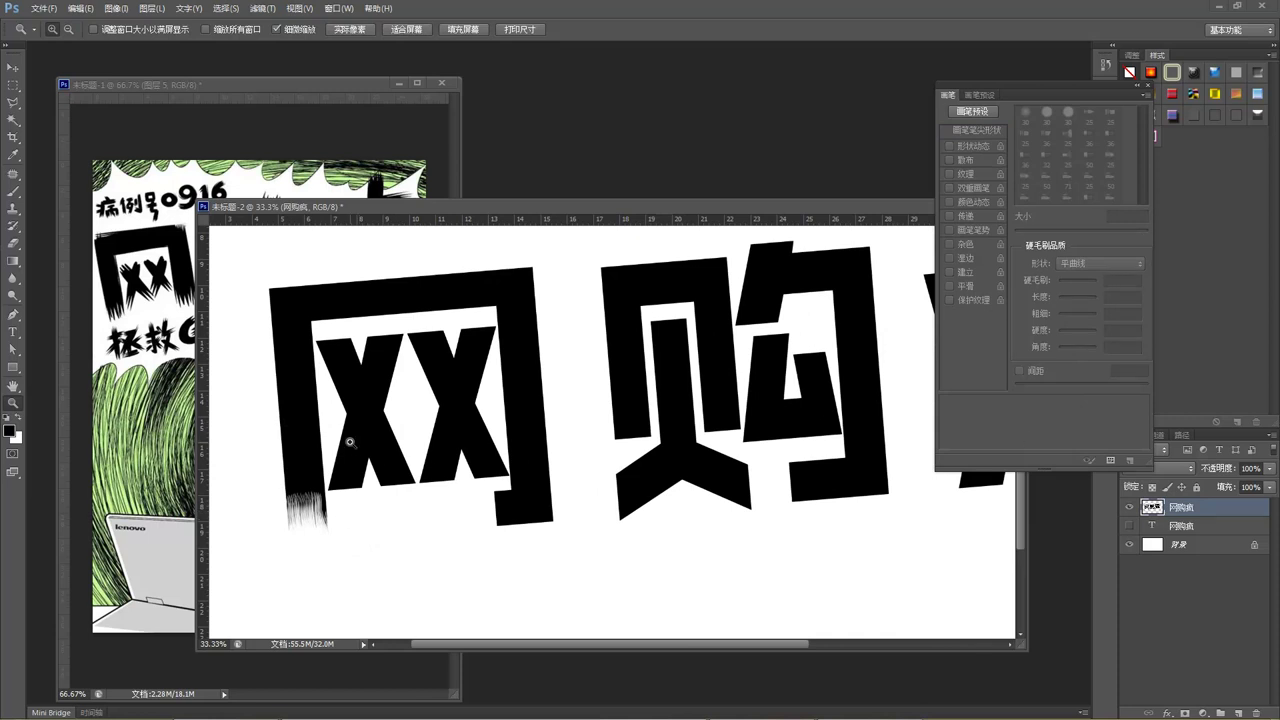
pyautogui.press('e')
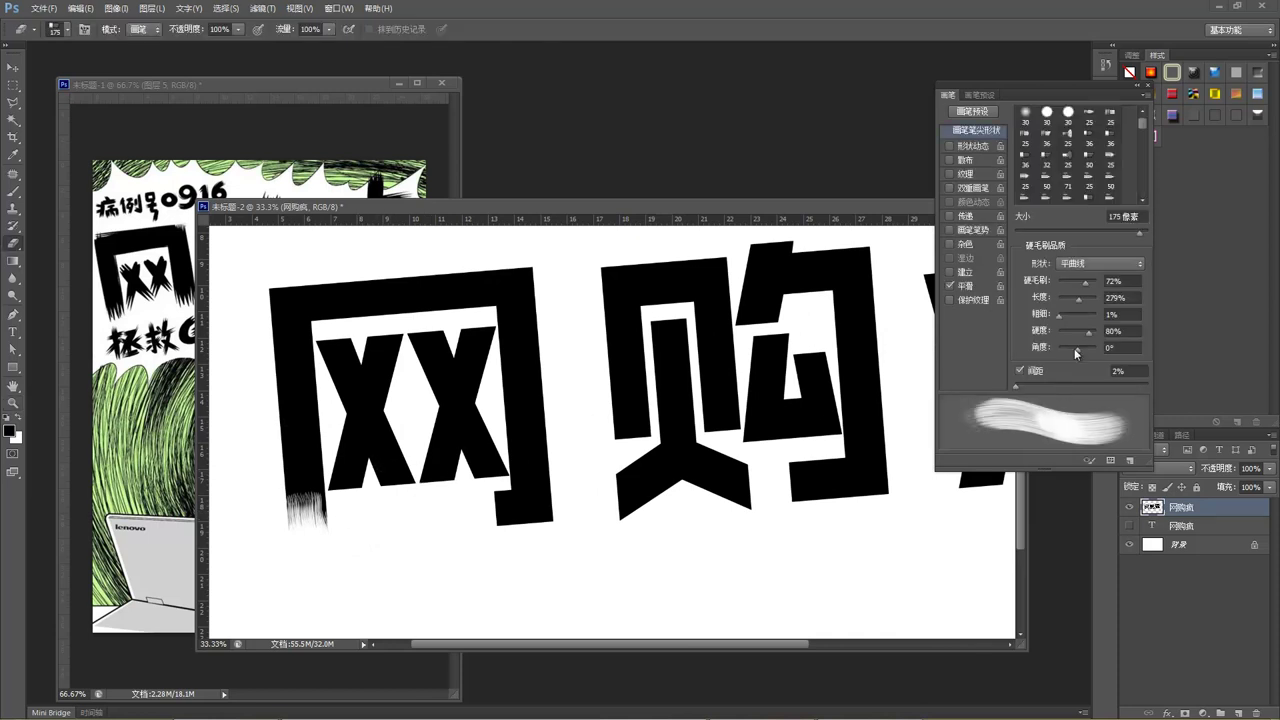
pyautogui.moveTo(1082, 302); pyautogui.dragTo(1094, 303)
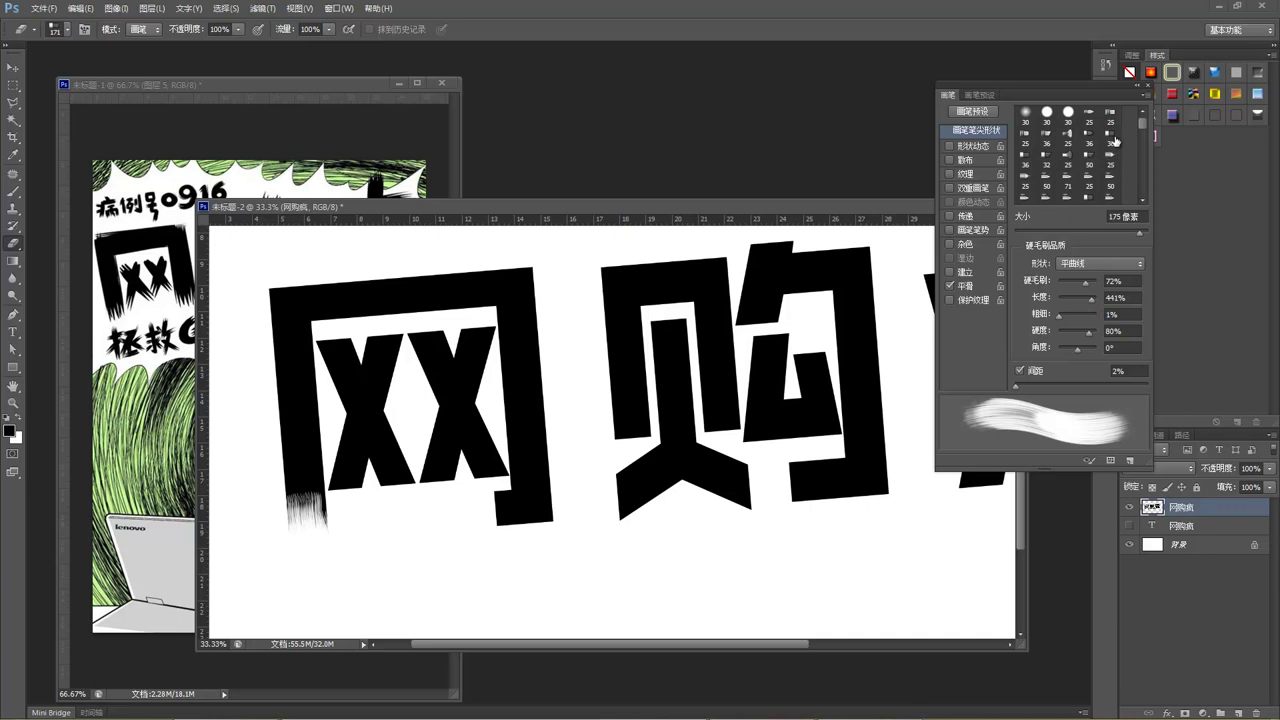
pyautogui.click(1108, 138)
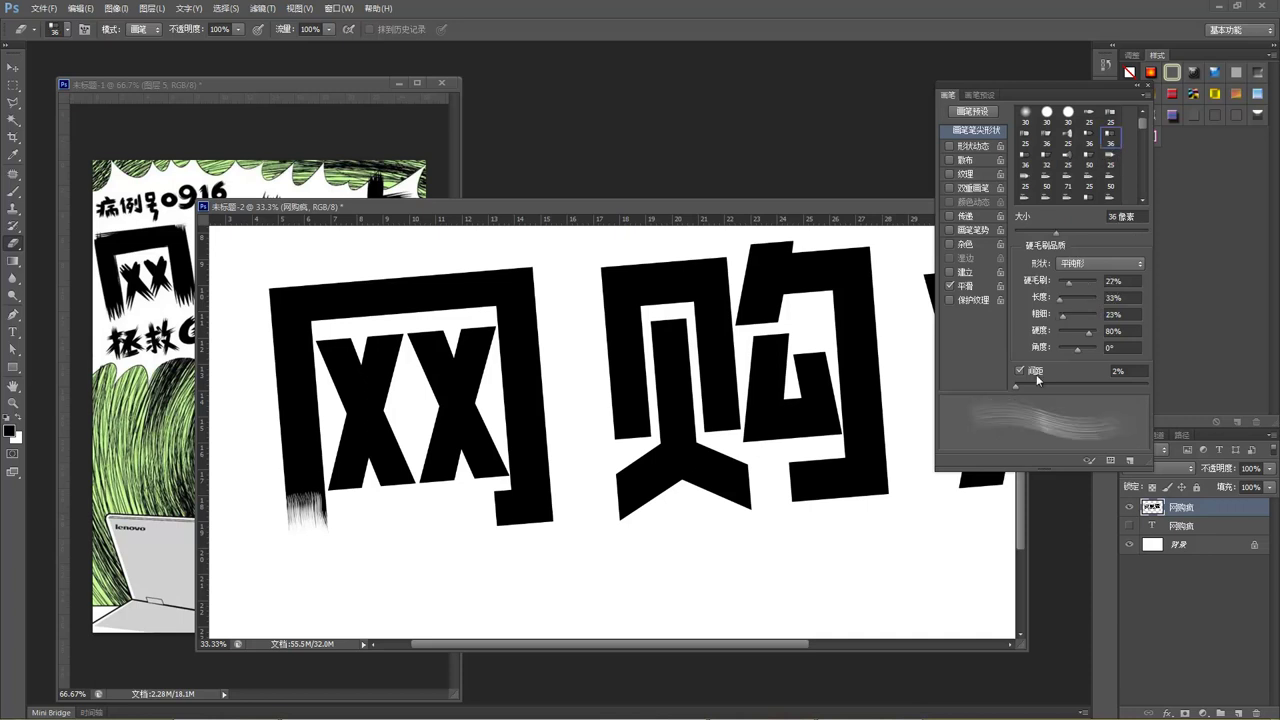
pyautogui.moveTo(1066, 290)
pyautogui.mouseDown()
pyautogui.moveTo(1098, 288)
pyautogui.moveTo(1079, 302)
pyautogui.mouseUp()
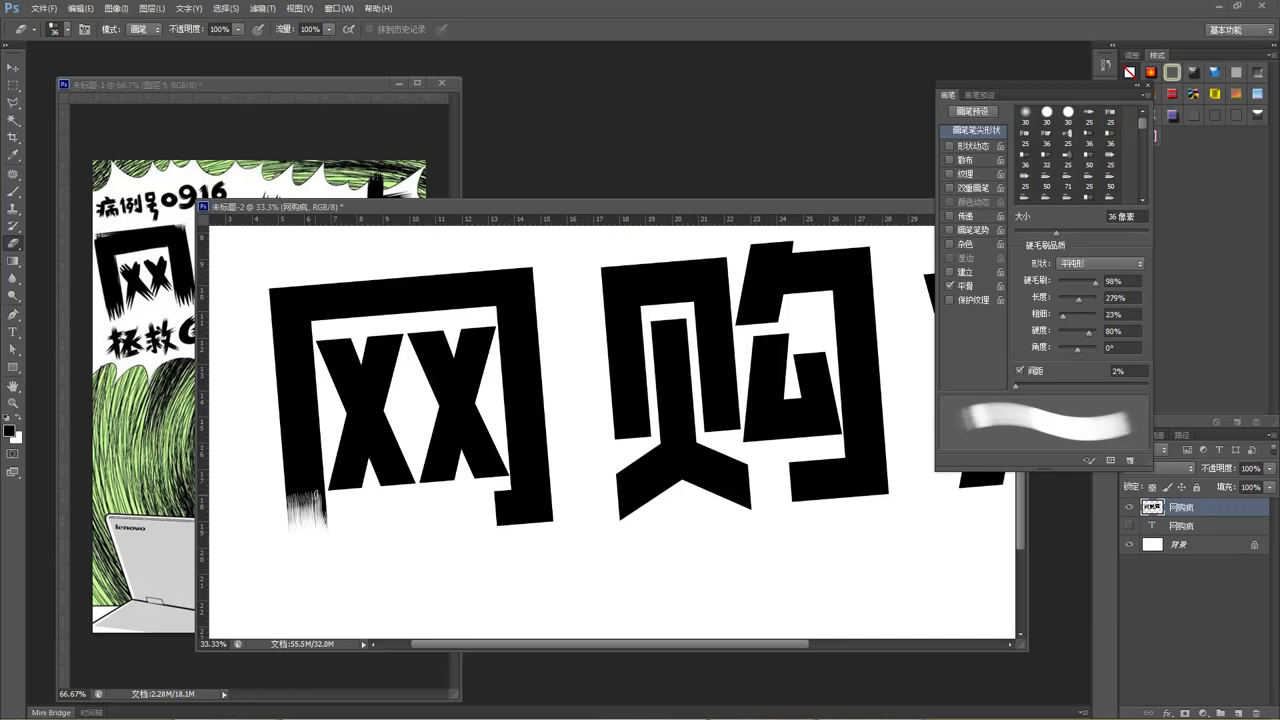
# Step: Enlarge the tip to 80 px, try erasing the foot of 网's first inner cross, and undo the trial strokes
pyautogui.press(']')
pyautogui.press(']')
pyautogui.press(']')
pyautogui.press(']')
pyautogui.press(']')
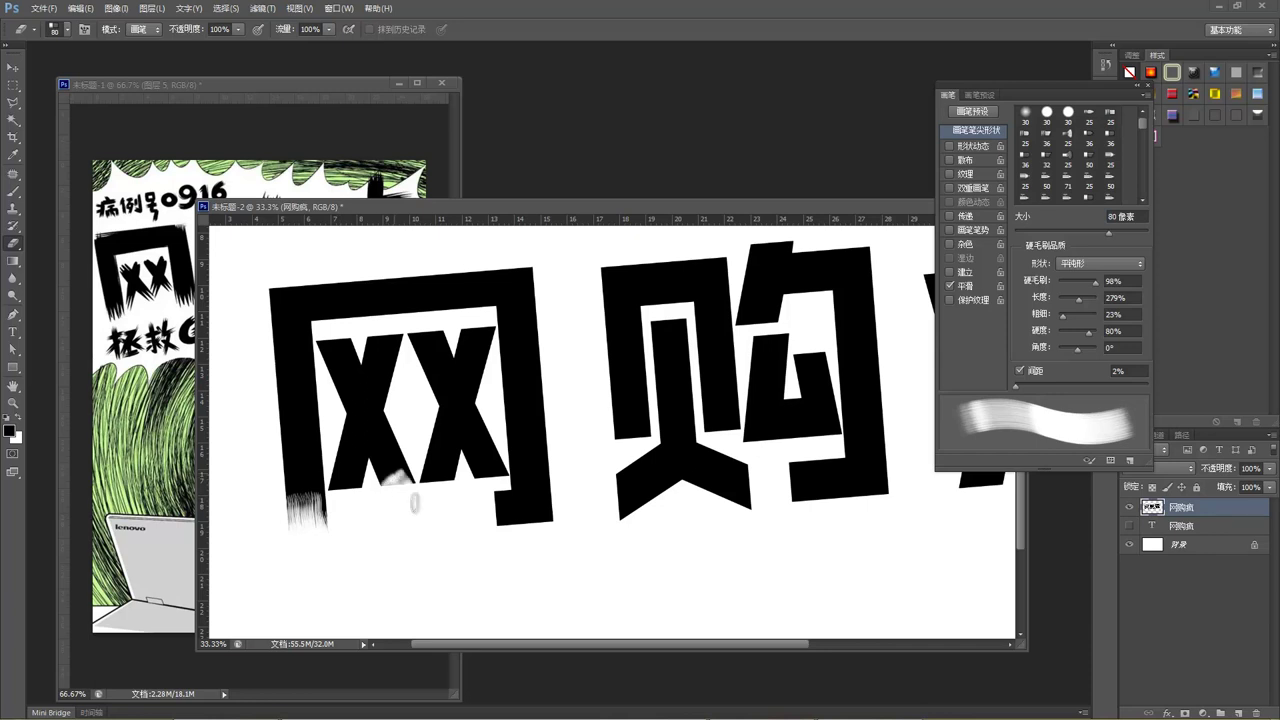
pyautogui.hotkey('ctrl', 'alt', 'z')
pyautogui.hotkey('ctrl', 'alt', 'z')
pyautogui.hotkey('ctrl', 'alt', 'z')
pyautogui.hotkey('ctrl', 'alt', 'z')
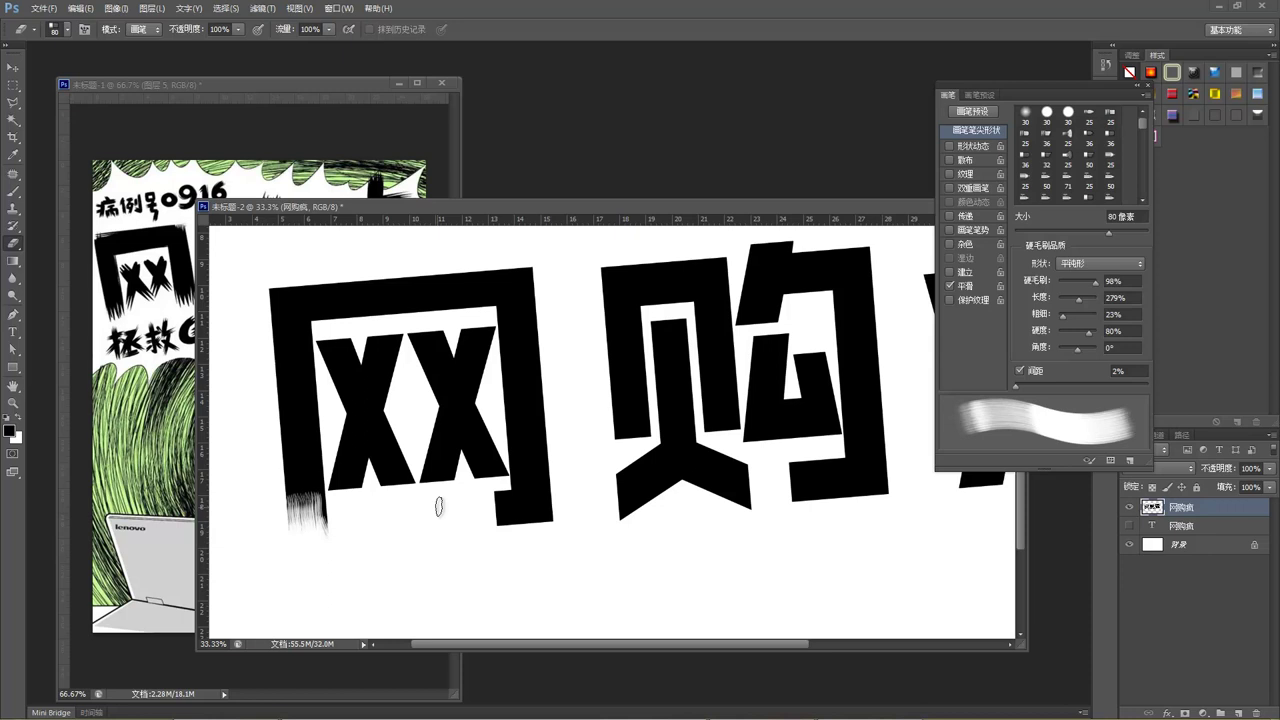
# Step: Change the Eraser to the 圆曲线 bristle tip at 80 px with 12% bristles and 263% length
pyautogui.moveTo(1085, 304)
pyautogui.mouseDown()
pyautogui.moveTo(1097, 301)
pyautogui.moveTo(1076, 283)
pyautogui.mouseUp()
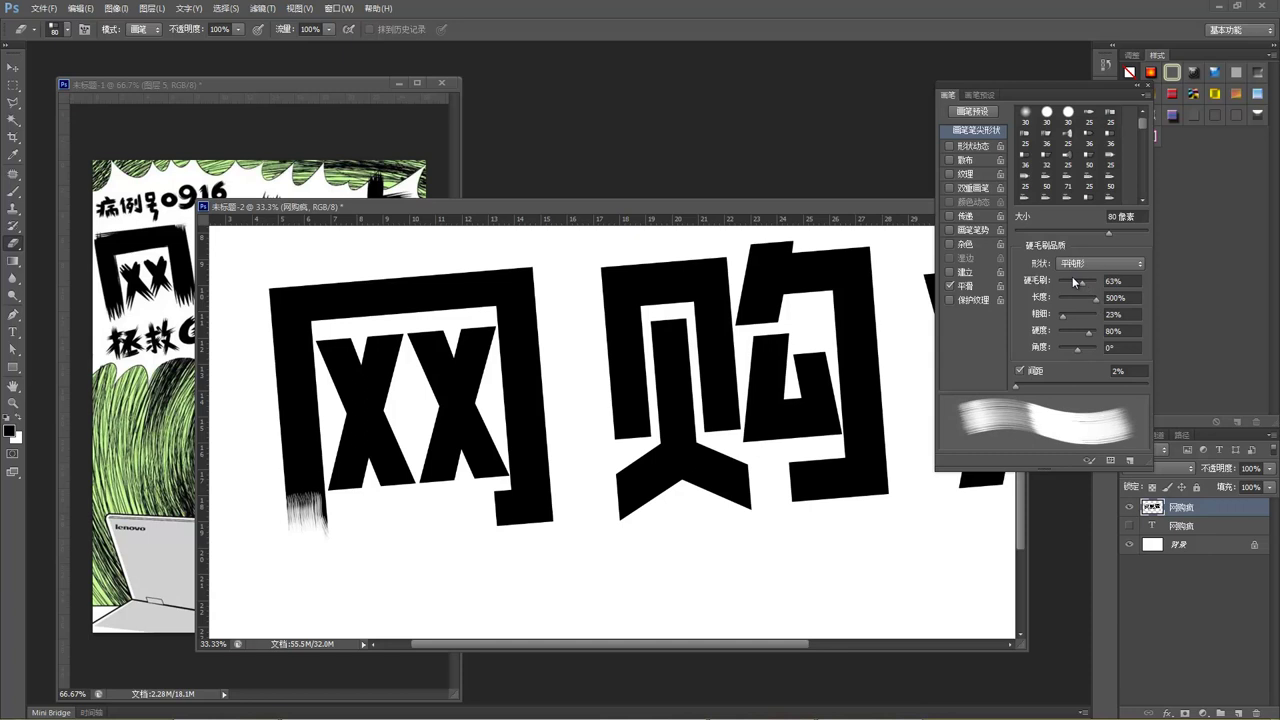
pyautogui.click(67, 32)
pyautogui.scroll(-1, 93, 183)
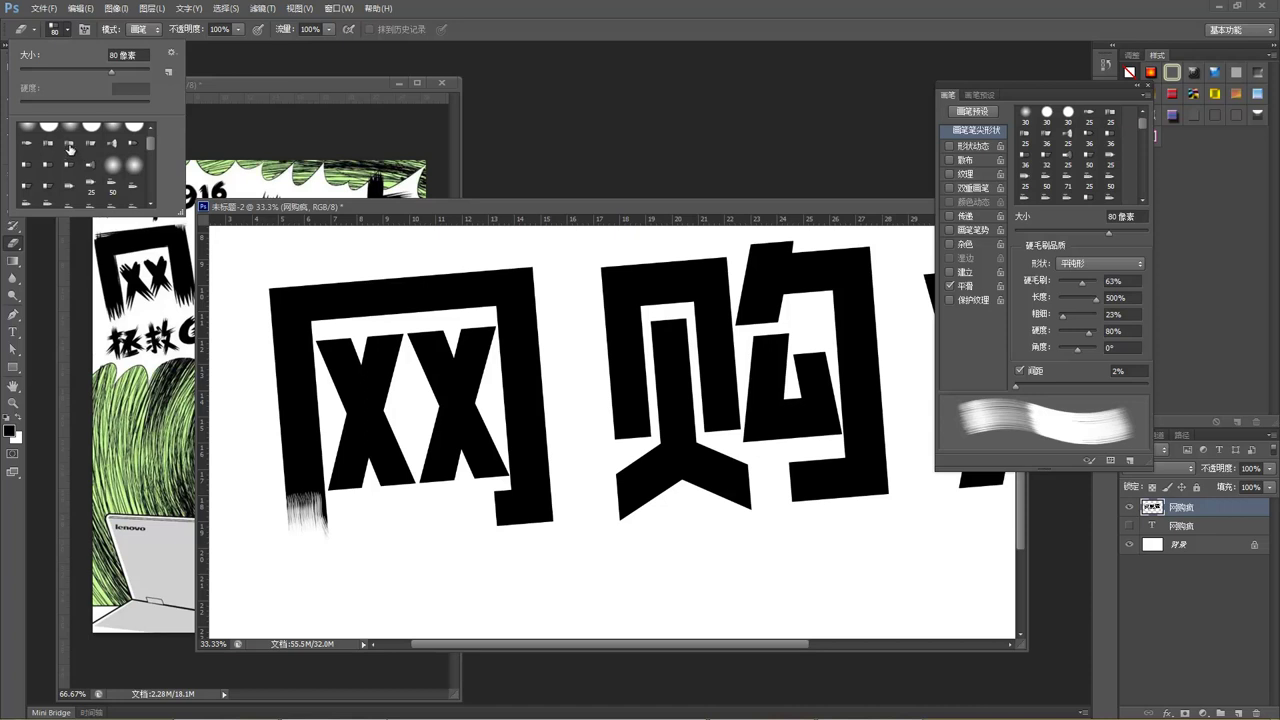
pyautogui.click(69, 146)
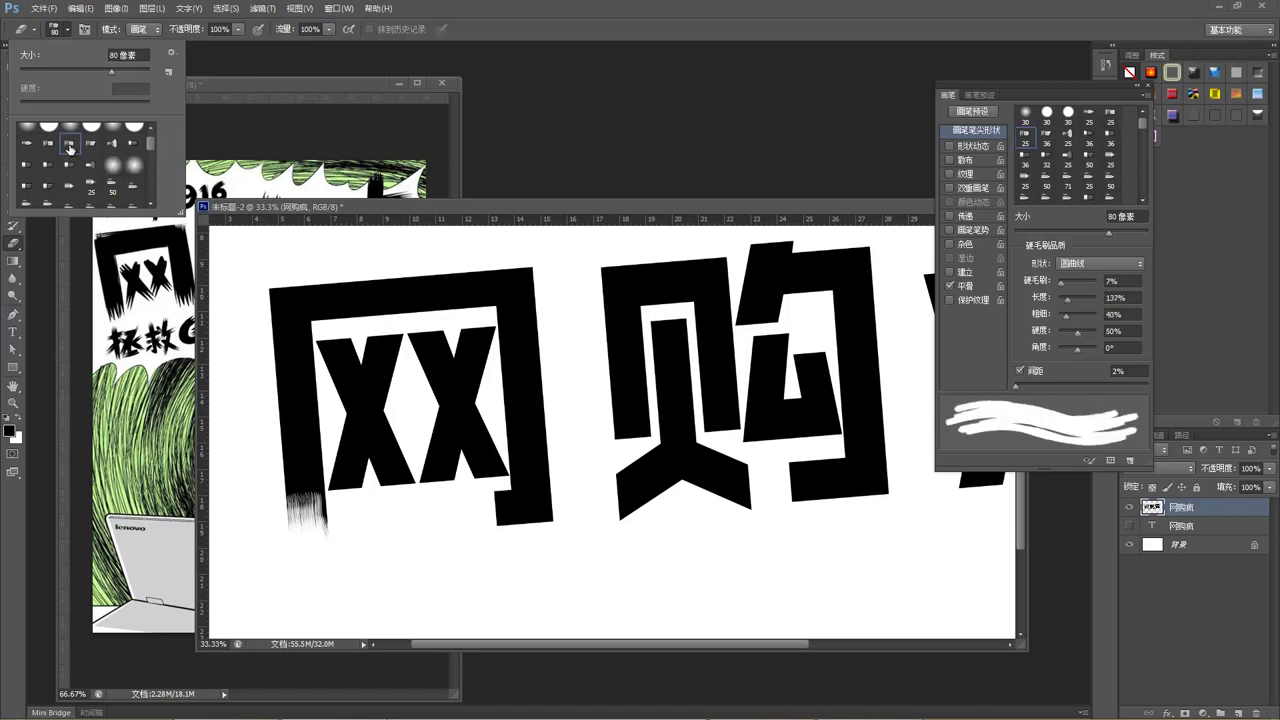
pyautogui.doubleClick(69, 146)
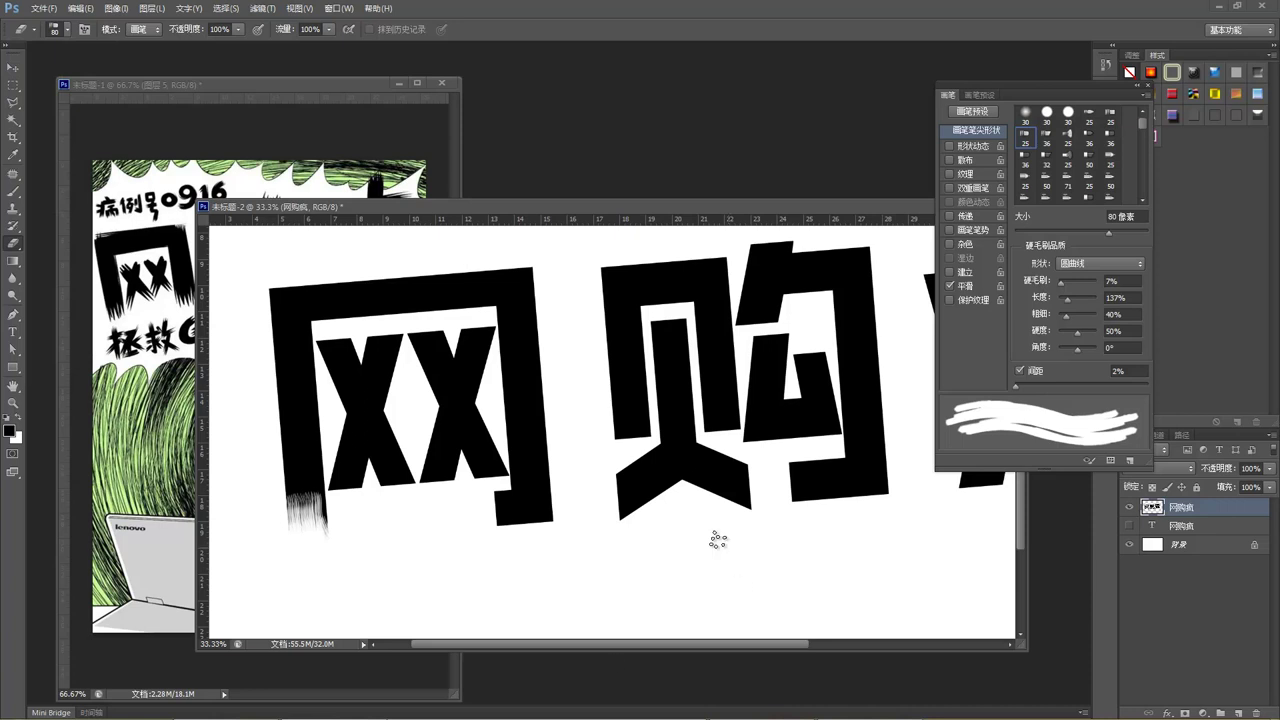
pyautogui.moveTo(1060, 287)
pyautogui.mouseDown()
pyautogui.moveTo(1083, 287)
pyautogui.moveTo(1078, 306)
pyautogui.moveTo(1092, 282)
pyautogui.moveTo(1062, 286)
pyautogui.mouseUp()
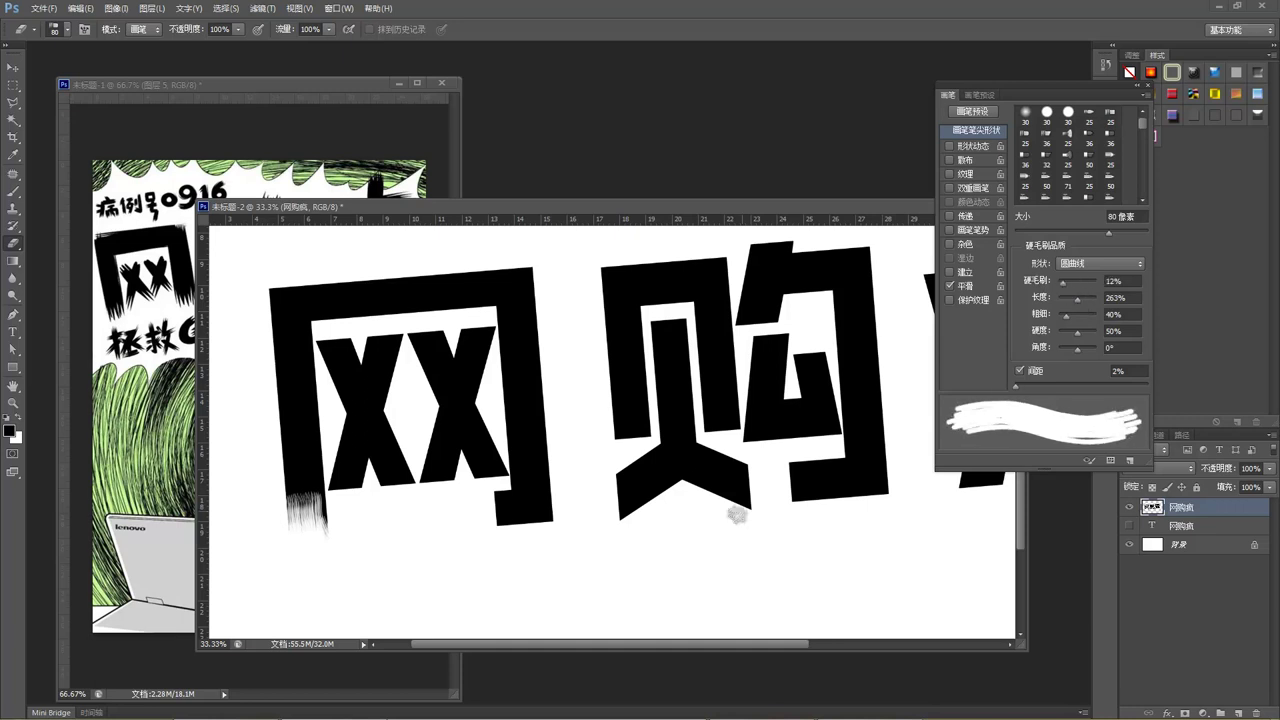
# Step: Try fraying the lower-left stroke end of 购 with the eraser, and undo the recent erasing
pyautogui.moveTo(636, 484)
pyautogui.mouseDown()
pyautogui.moveTo(648, 502)
pyautogui.moveTo(628, 510)
pyautogui.mouseUp()
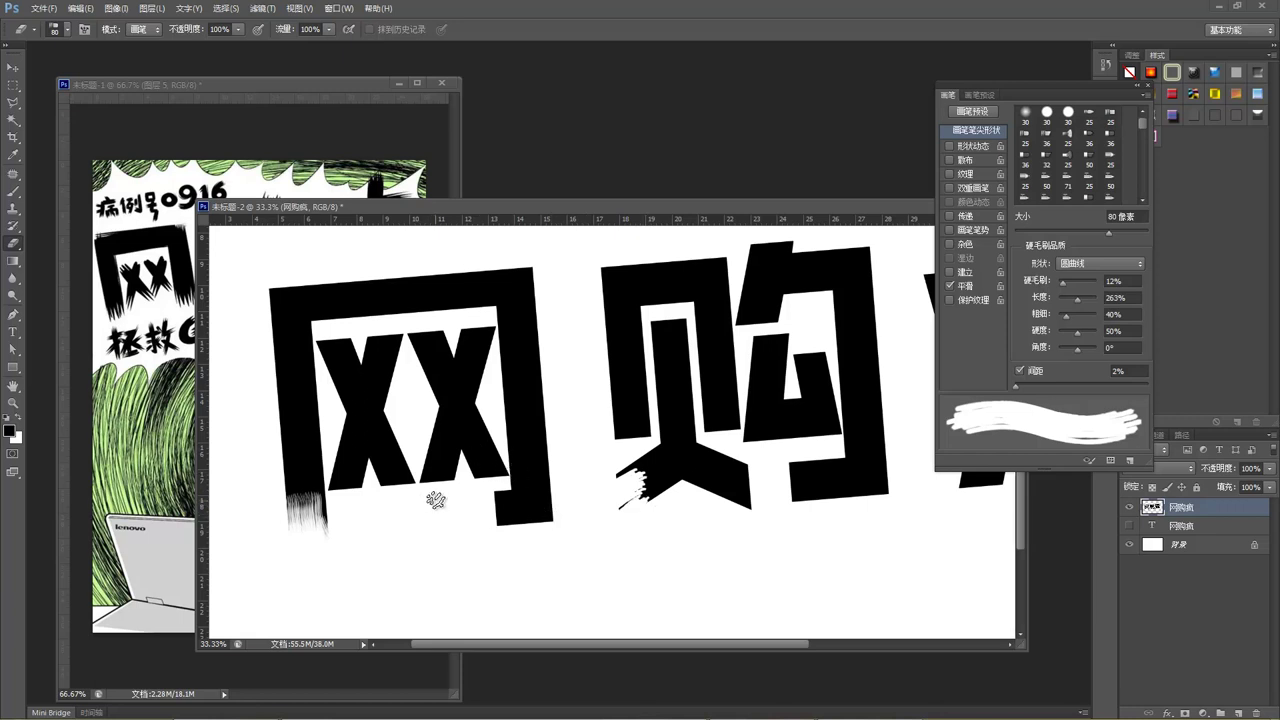
pyautogui.hotkey('ctrl', 'alt', 'z')
pyautogui.hotkey('ctrl', 'alt', 'z')
pyautogui.hotkey('ctrl', 'alt', 'z')
pyautogui.hotkey('ctrl', 'alt', 'z')
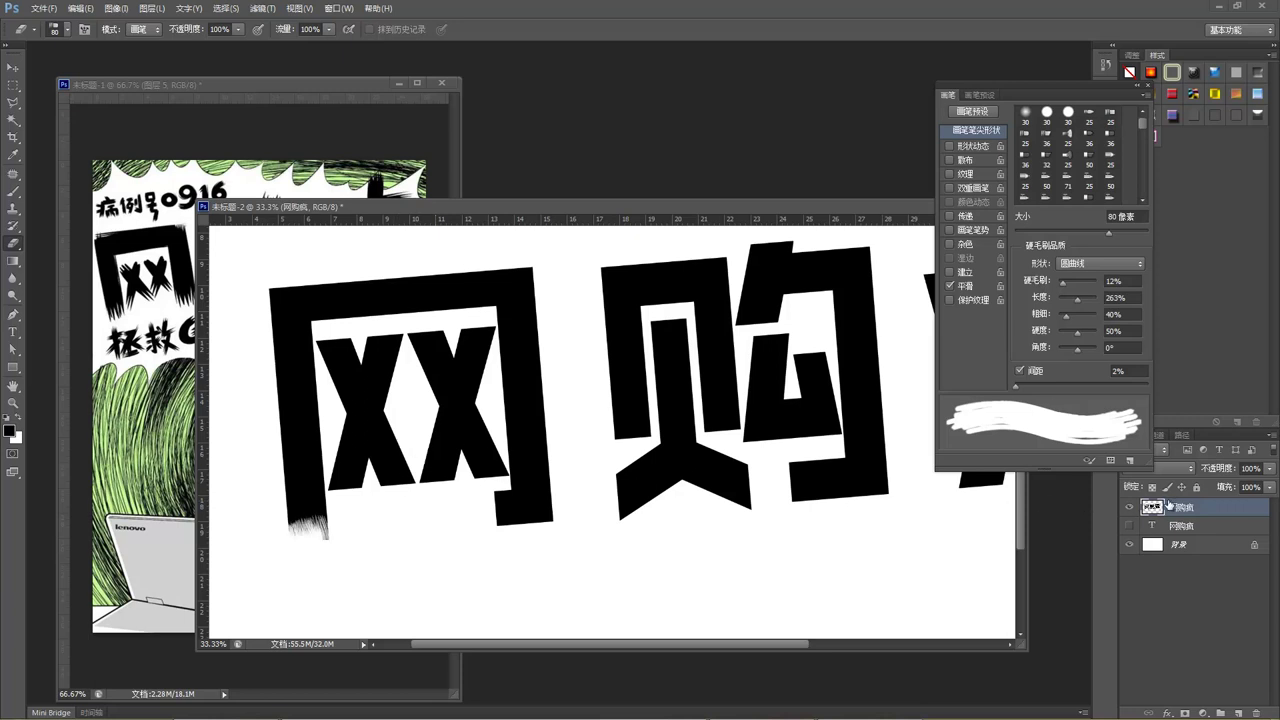
# Step: Delete the black rasterized 网购疯 layer and show the original blue text layer again
pyautogui.press('Delete')
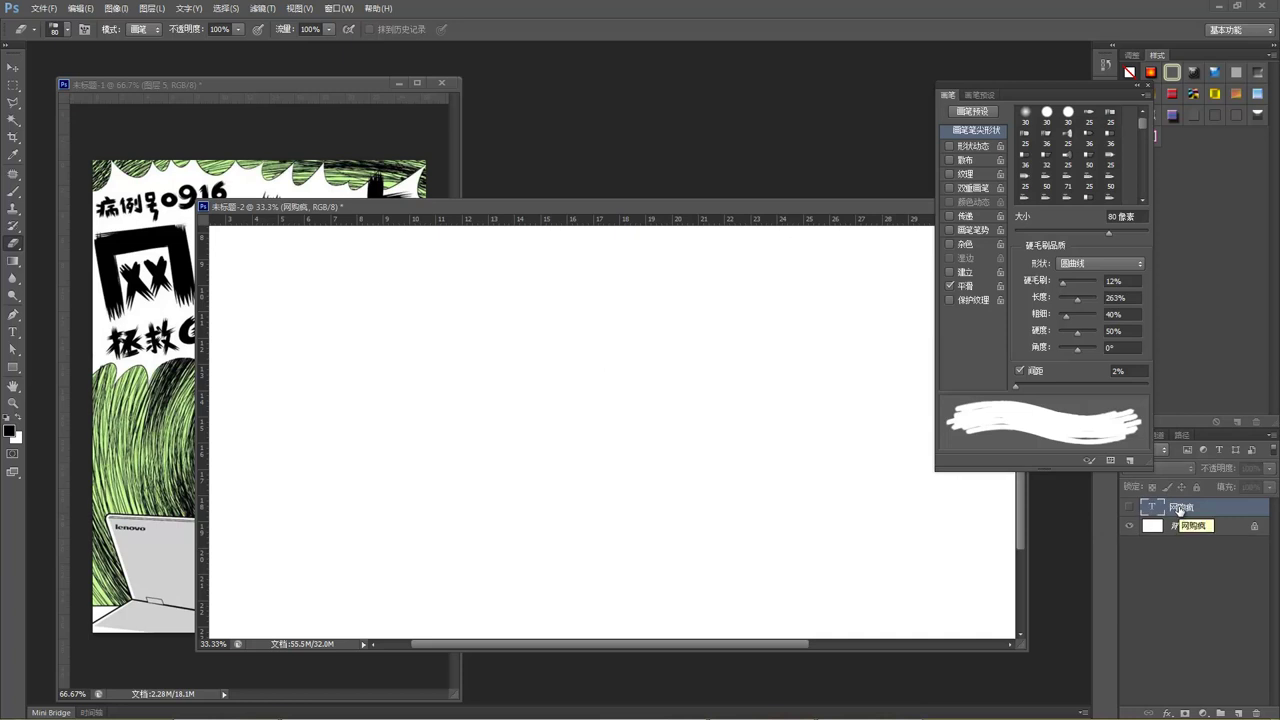
pyautogui.click(1129, 507)
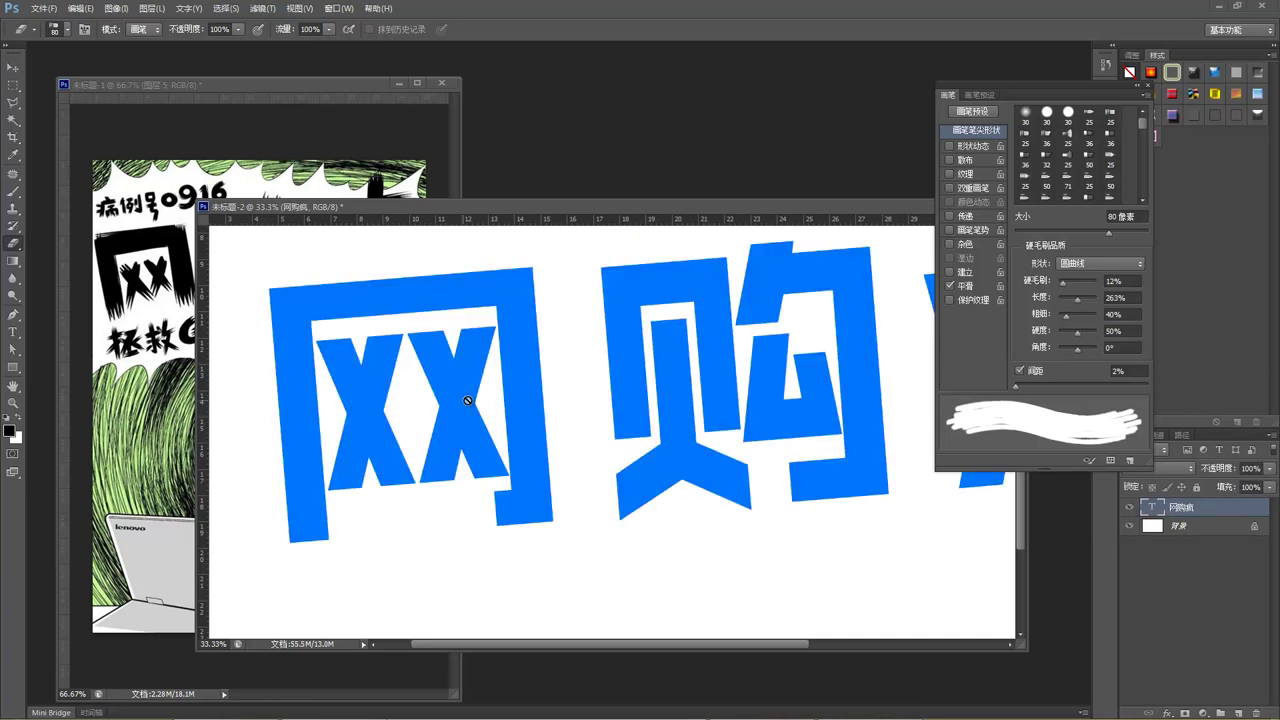
# Step: Duplicate the blue 网购疯 text layer and fill the copy with black
pyautogui.hotkey('ctrl', 'j')
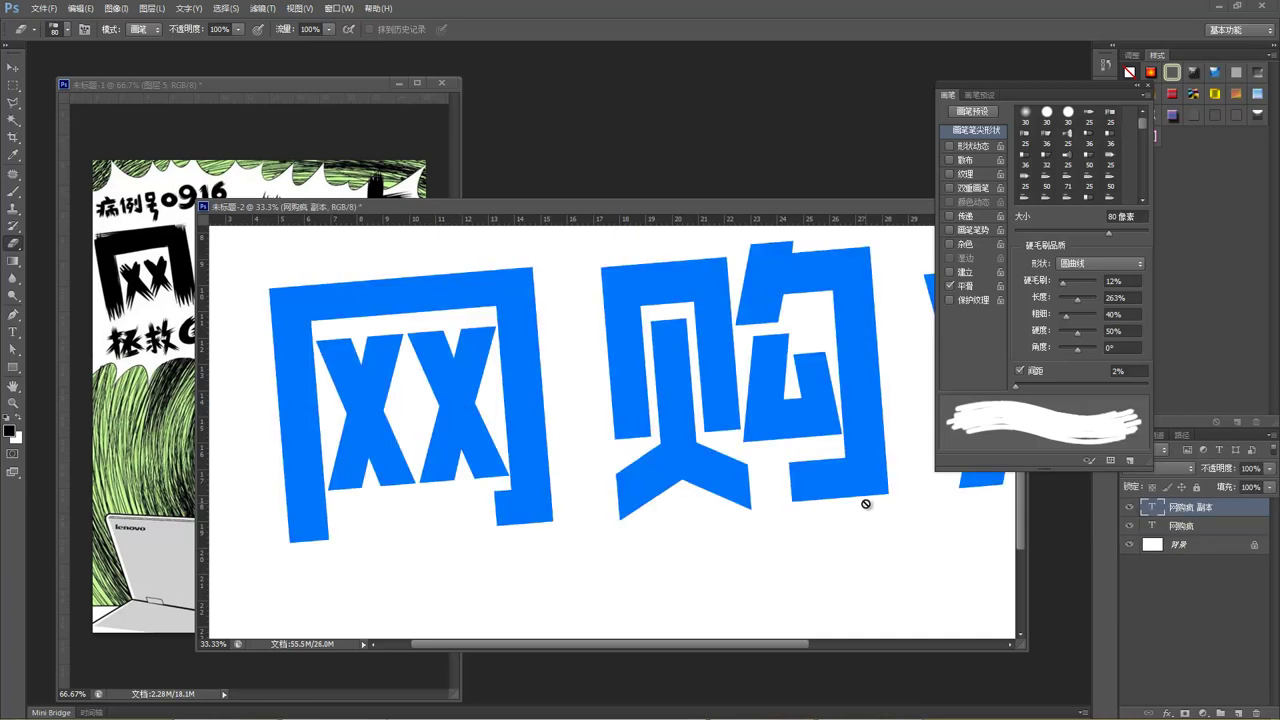
pyautogui.hotkey('alt', 'BackSpace')
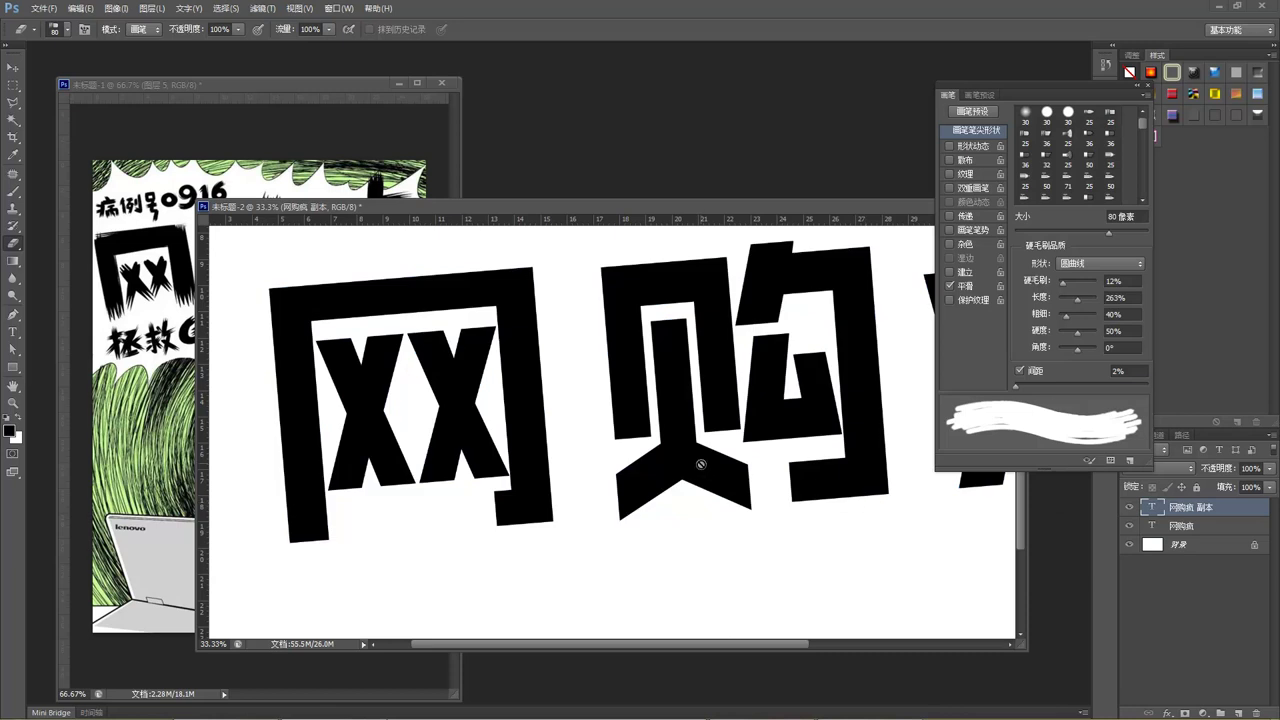
pyautogui.rightClick(1197, 513)
pyautogui.click(1188, 515)
# Step: Add an empty layer above the text copy, hide the original text layer, and switch to the Brush tool
pyautogui.hotkey('ctrl', 'shift', 'n')
pyautogui.press('Return')
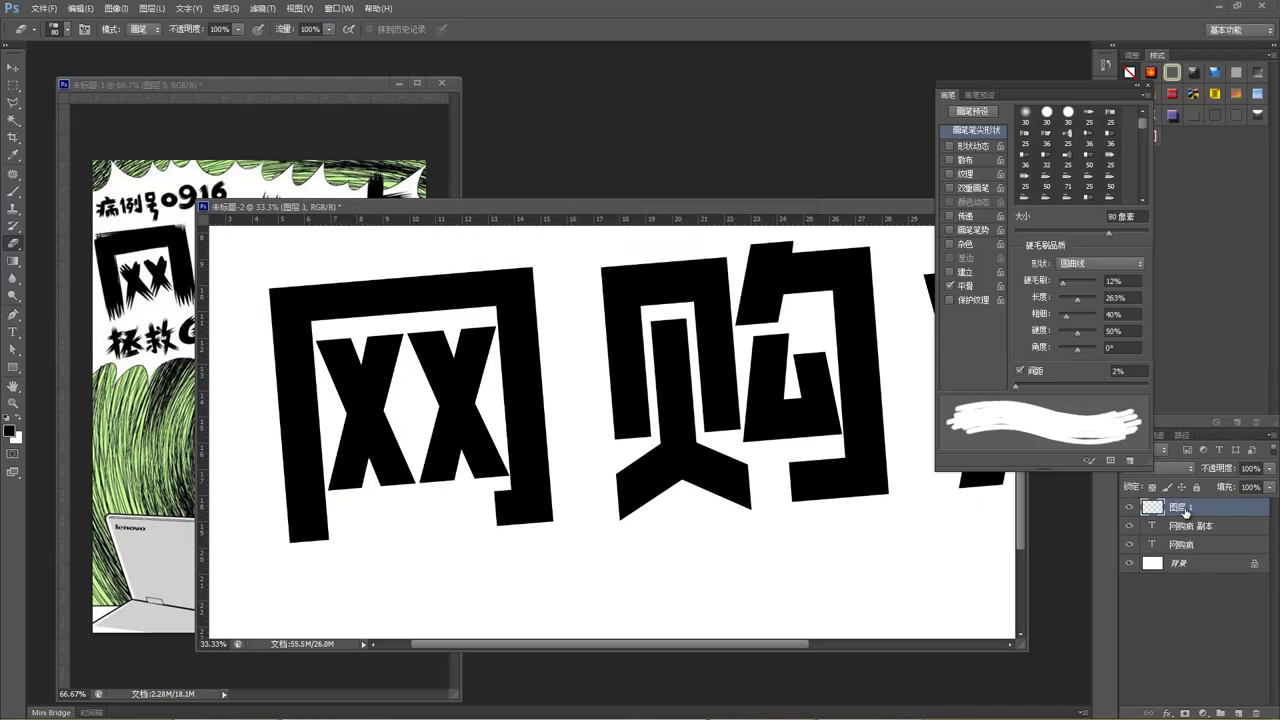
pyautogui.click(1129, 544)
pyautogui.press('b')
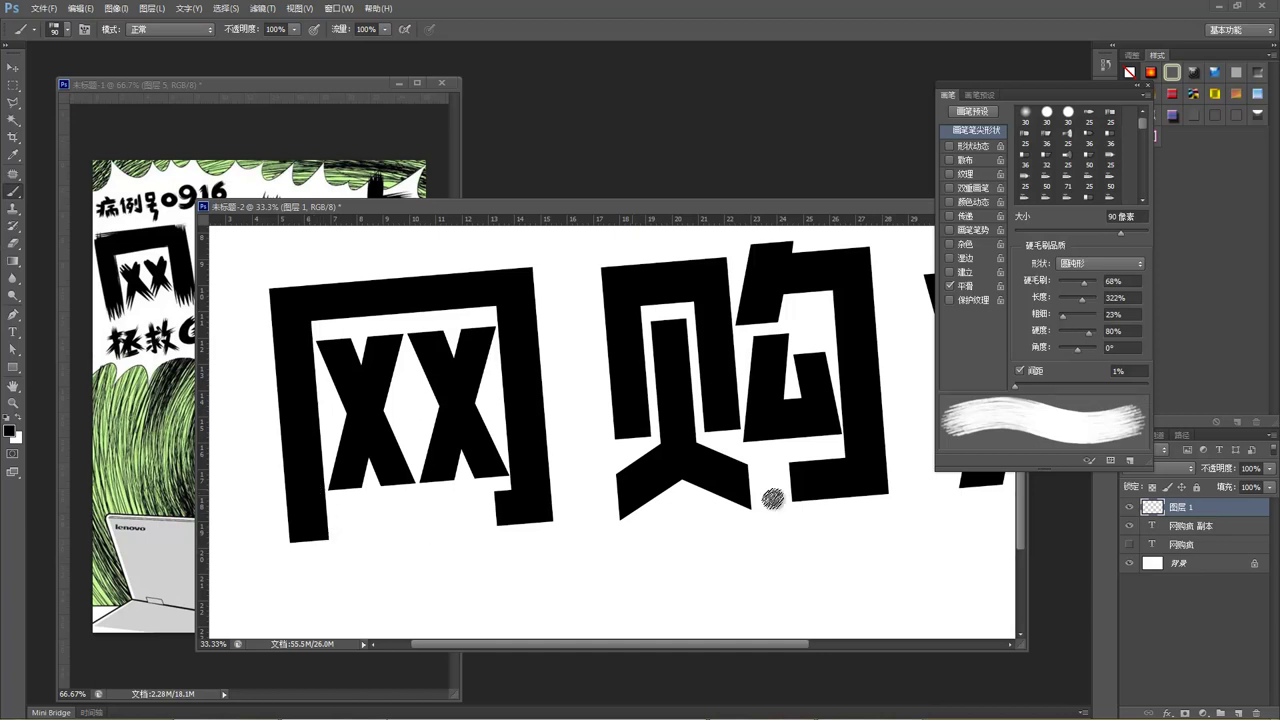
# Step: Recolour the 网购疯 text copy with the turquoise foreground colour #3dffd4
pyautogui.click(1207, 530)
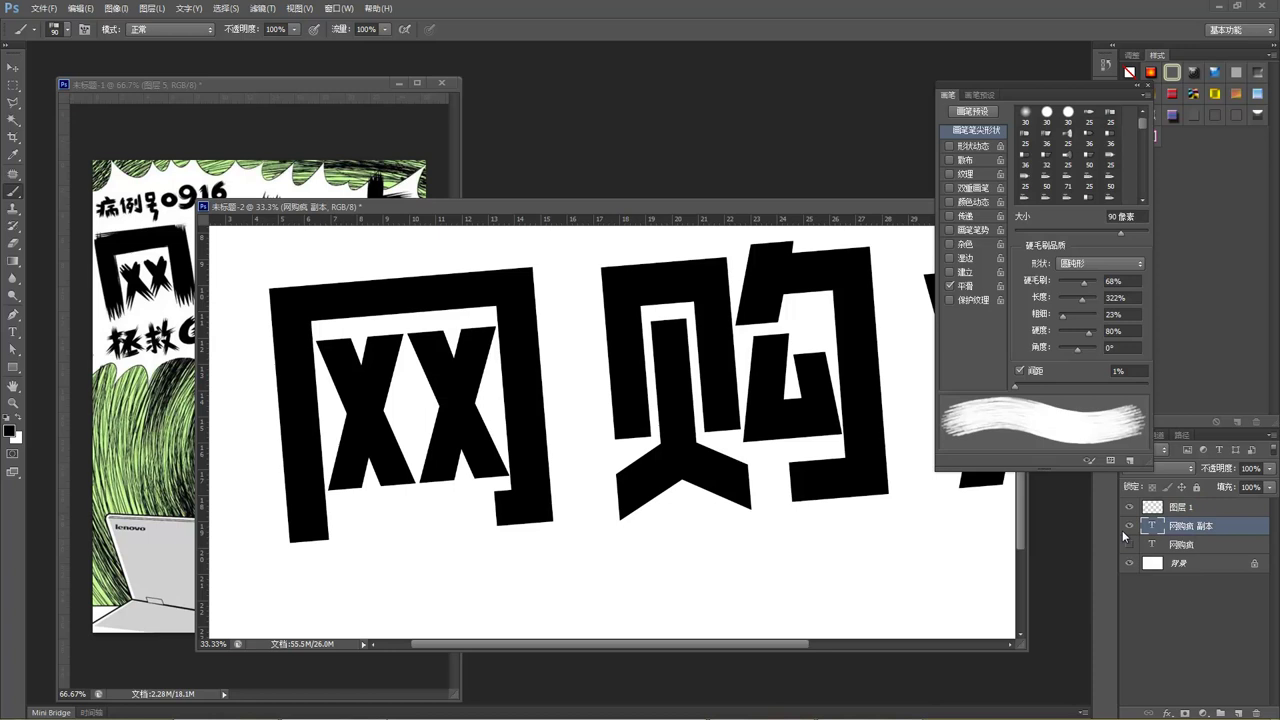
pyautogui.click(11, 431)
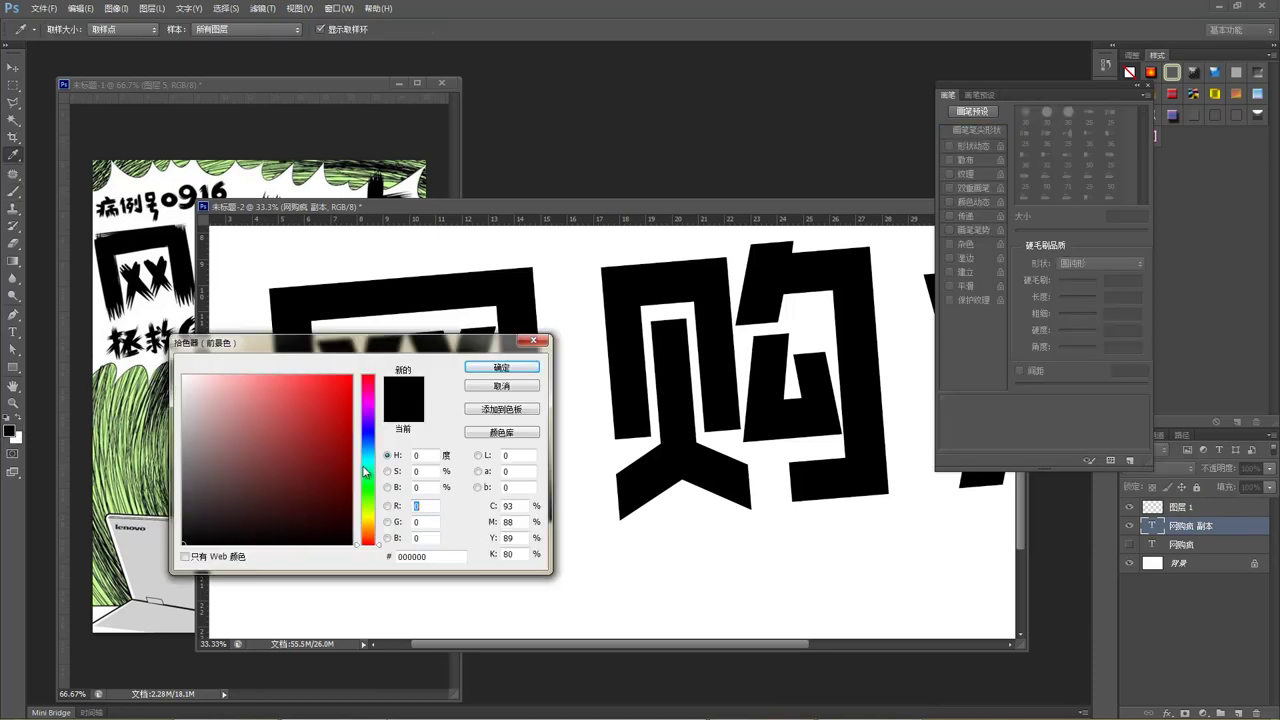
pyautogui.click(368, 467)
pyautogui.moveTo(339, 415); pyautogui.dragTo(311, 375)
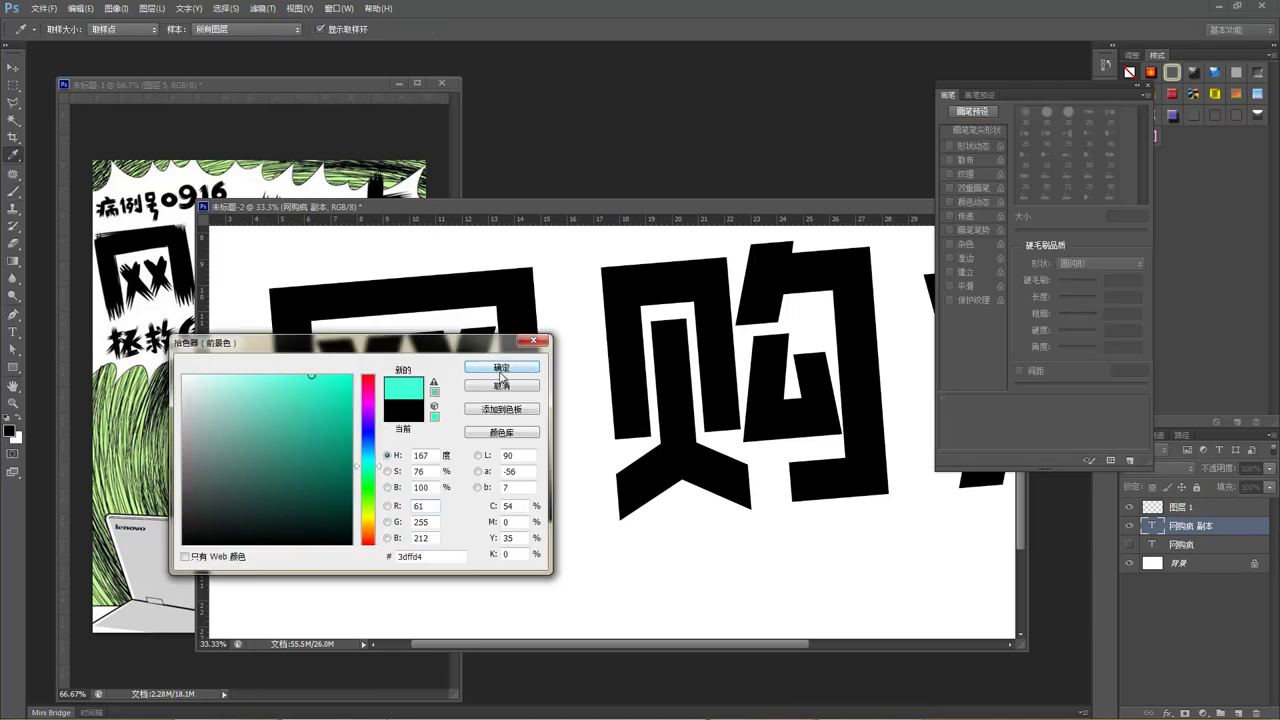
pyautogui.click(499, 369)
pyautogui.press('b')
pyautogui.hotkey('alt', 'Delete')
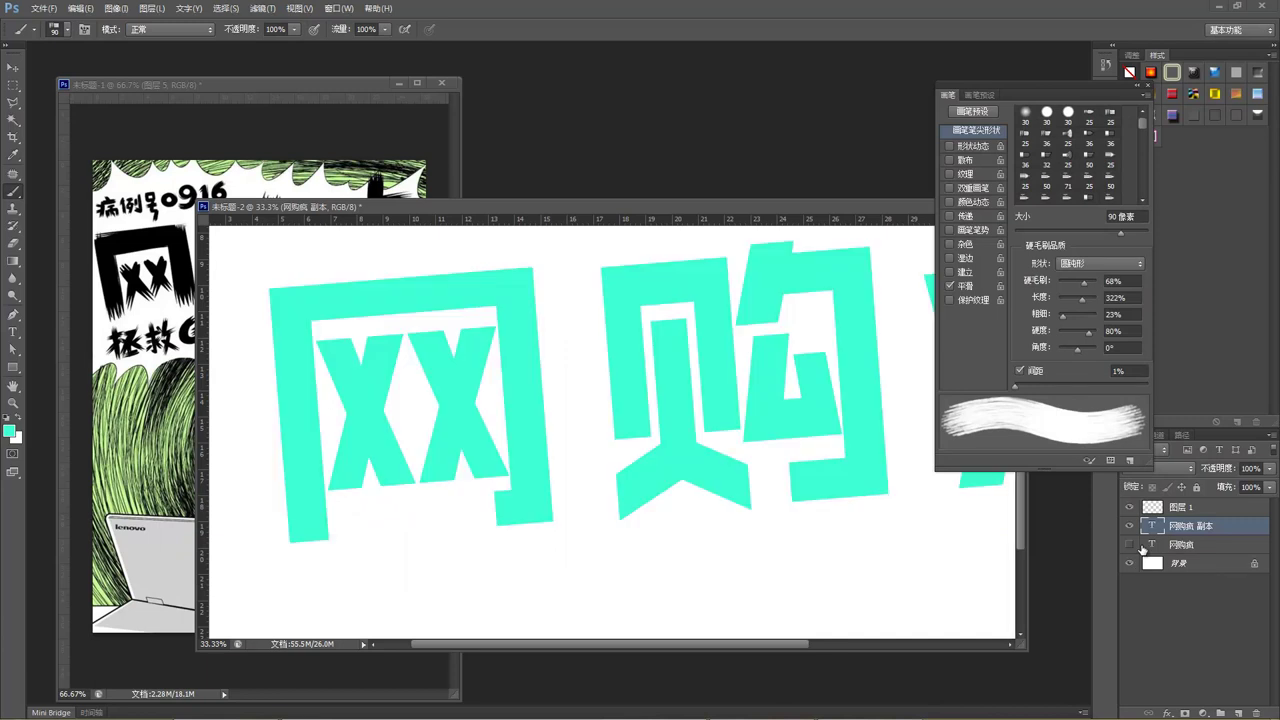
# Step: Enlarge the brush to 150 px and sample black from the poster's lettering as the foreground colour for painting on 图层 1
pyautogui.click(1232, 514)
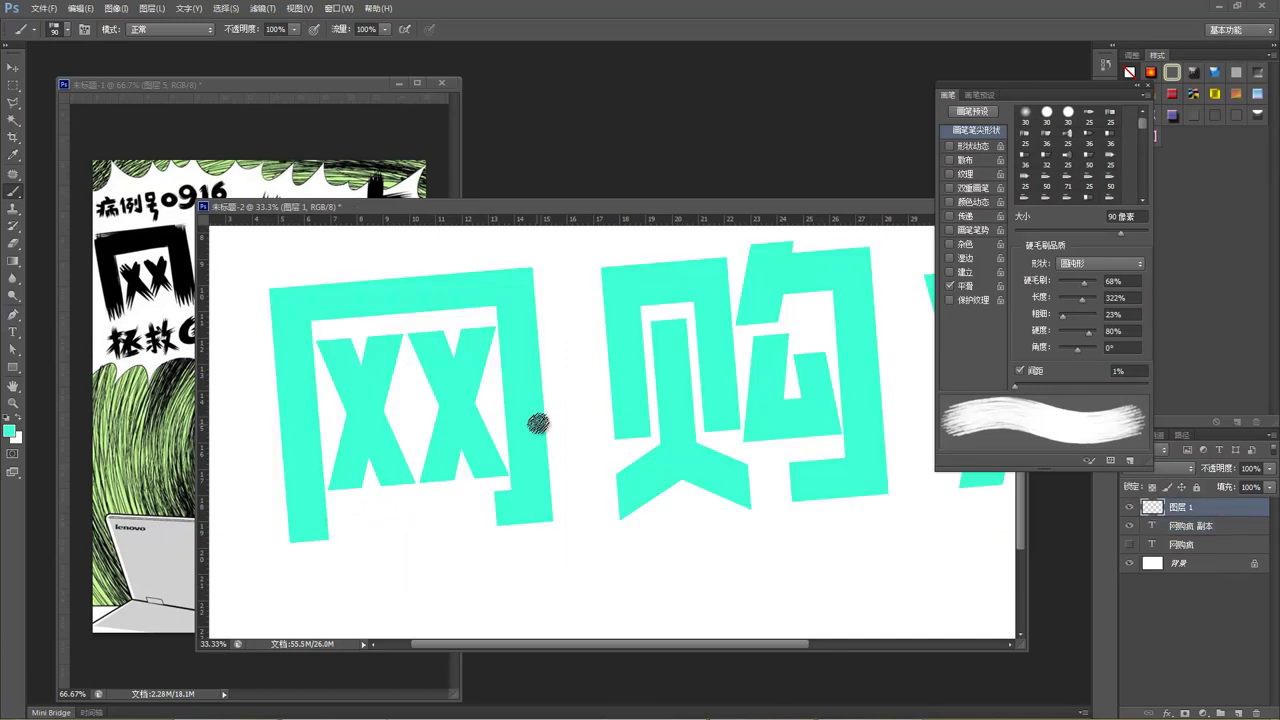
pyautogui.press(']')
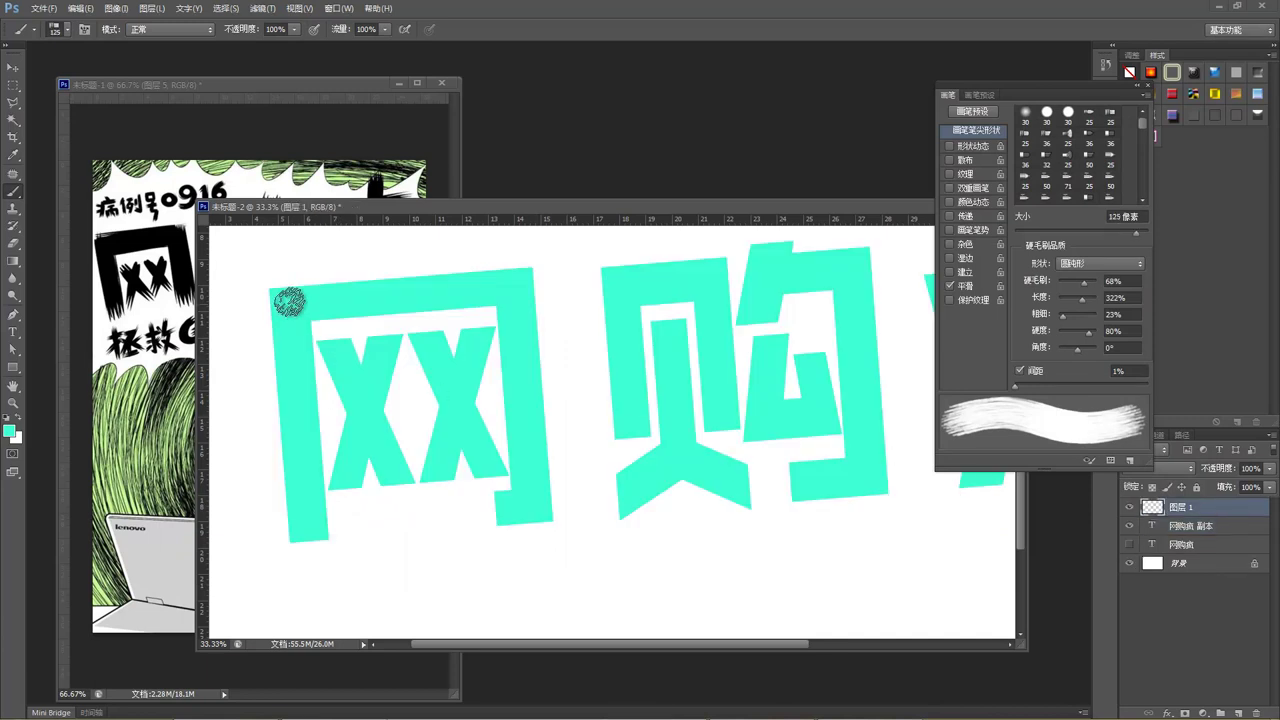
pyautogui.press(']')
pyautogui.press(']')
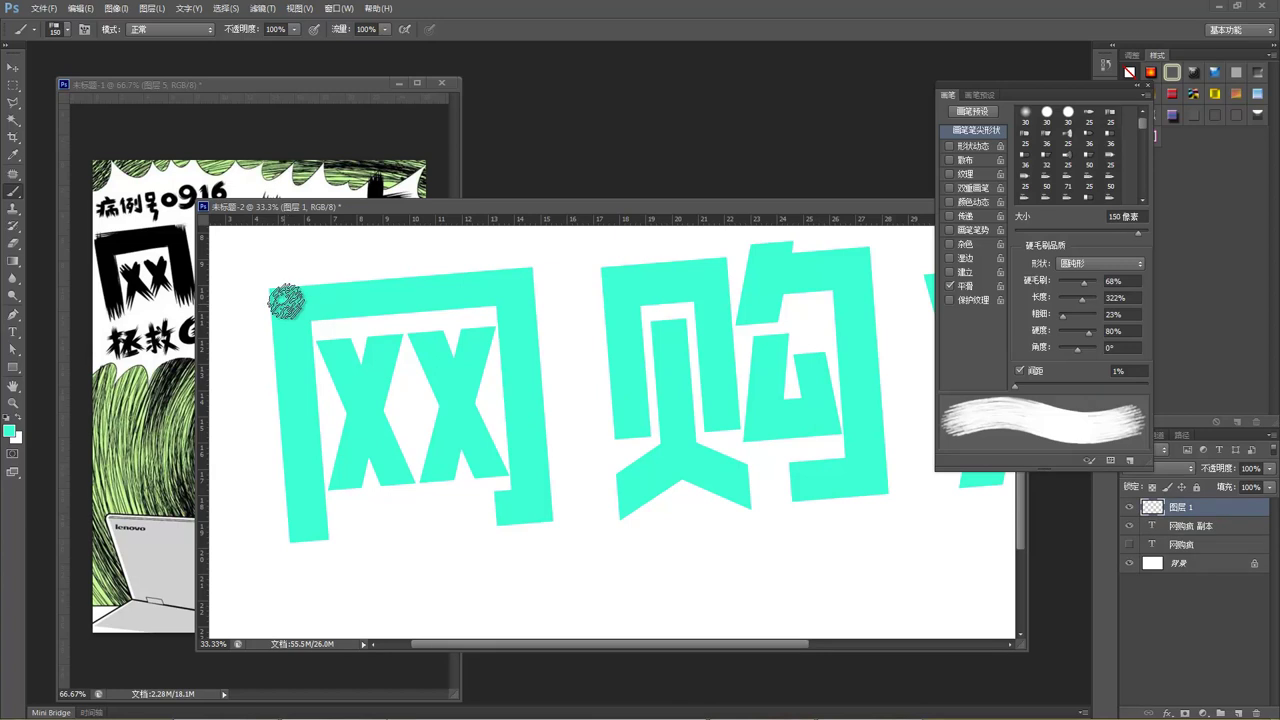
pyautogui.hotkey('alt', '[')
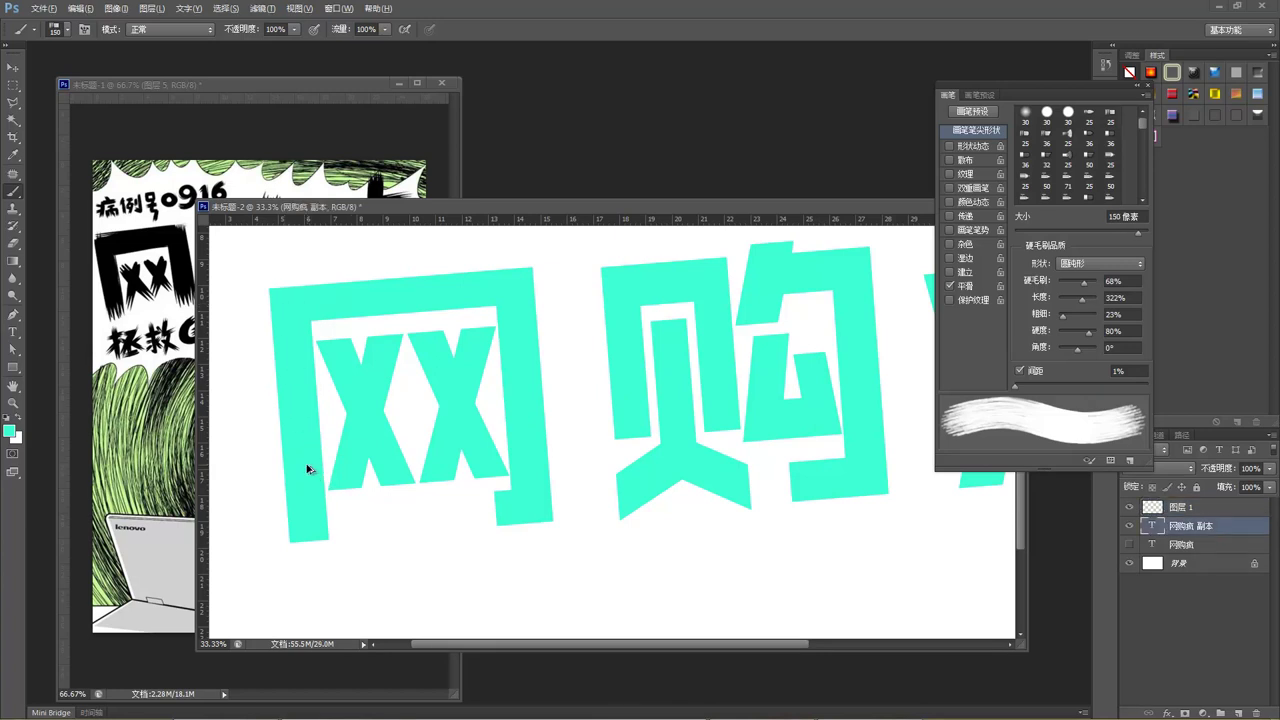
pyautogui.click(10, 430)
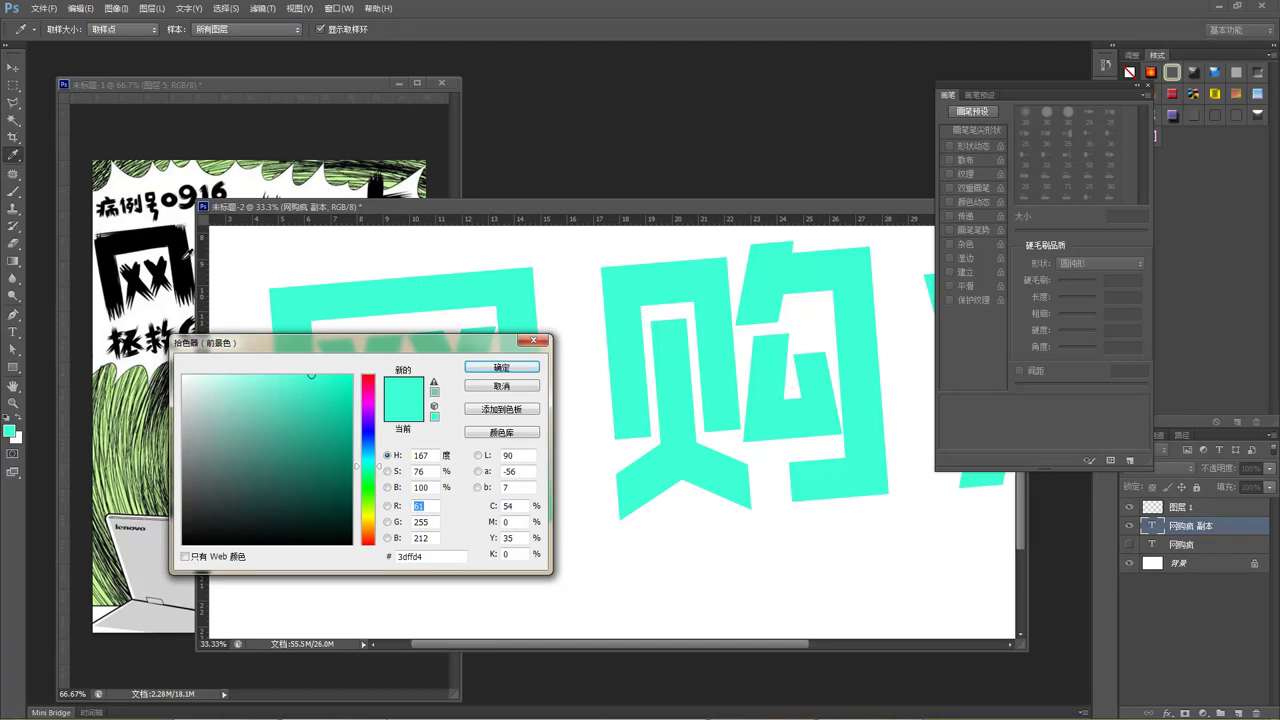
pyautogui.click(190, 258)
pyautogui.click(497, 370)
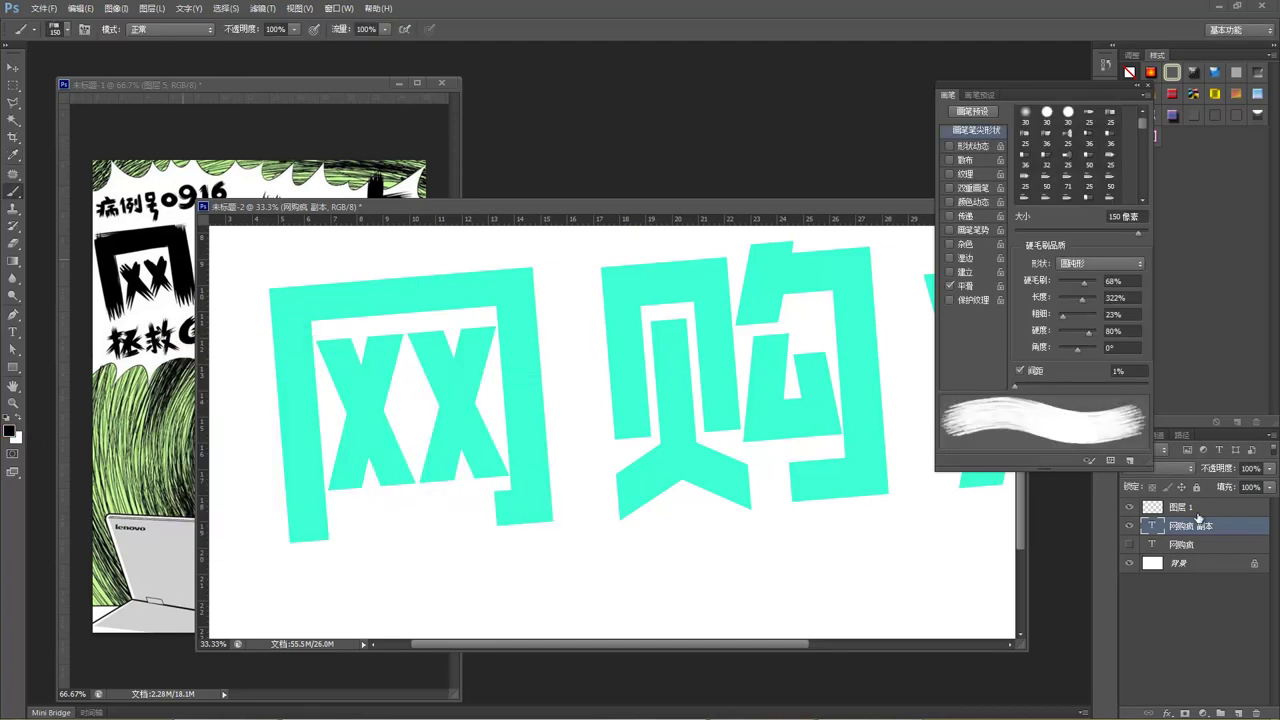
pyautogui.click(1190, 508)
# Step: Try a stroke down 网's left vertical, undo it, and enlarge the brush tip to 200 px
pyautogui.moveTo(290, 298); pyautogui.dragTo(300, 536)
pyautogui.hotkey('ctrl', 'z')
pyautogui.press(']')
pyautogui.press(']')
pyautogui.click(1228, 508)
pyautogui.press(']')
pyautogui.press('[')
# Step: Paint 网's outer frame in black at 200 px: left vertical, top bar, right vertical and bottom hook
pyautogui.moveTo(288, 292); pyautogui.dragTo(300, 545)
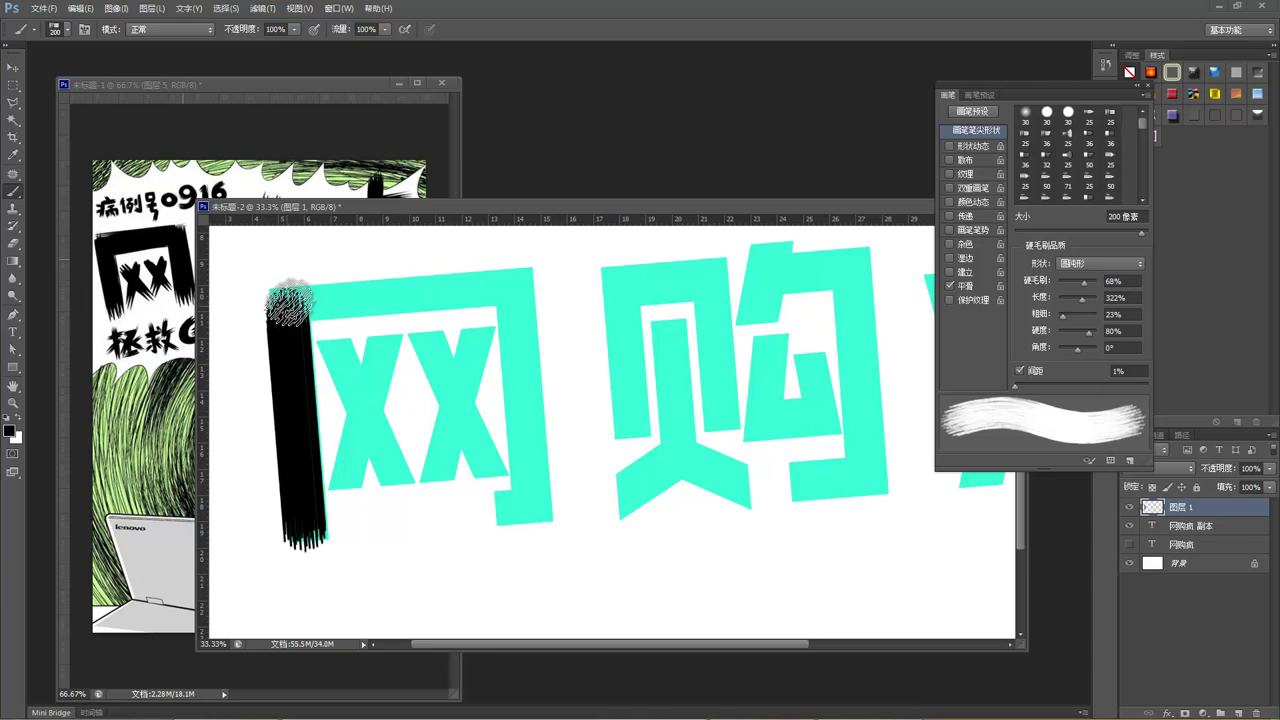
pyautogui.keyDown('shift'); pyautogui.click(521, 287); pyautogui.keyUp('shift')
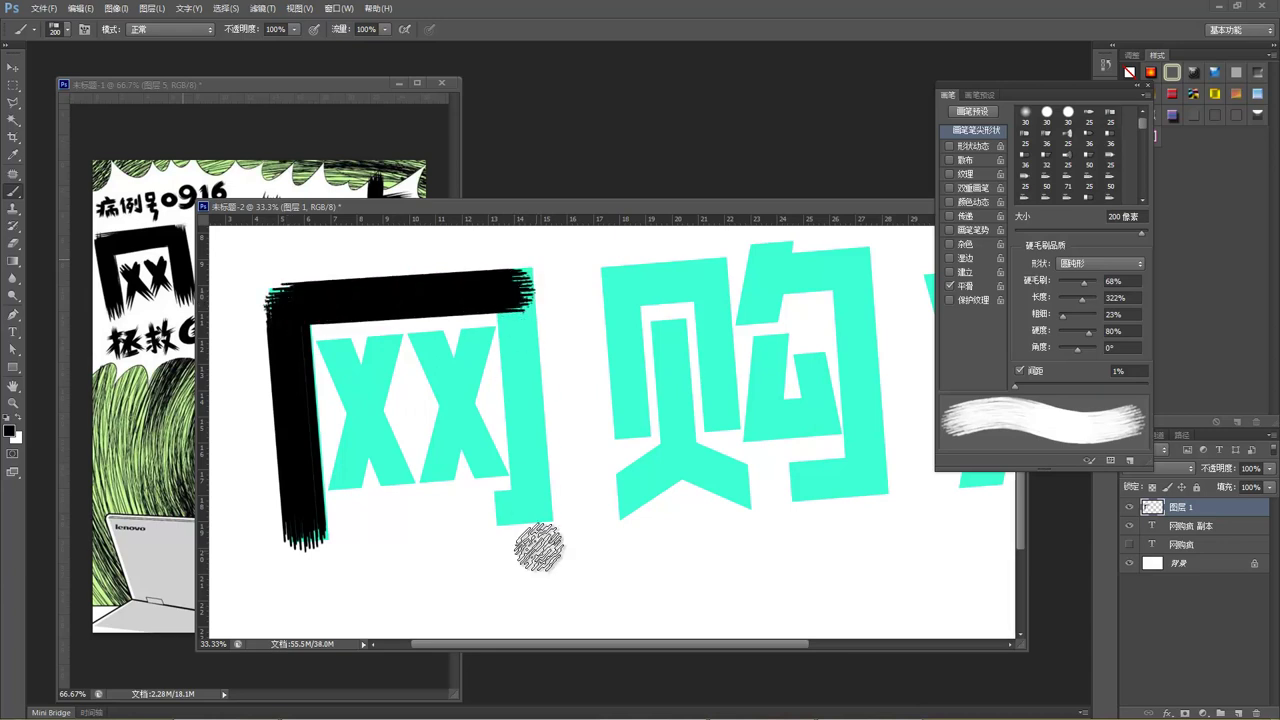
pyautogui.keyDown('shift'); pyautogui.click(527, 514); pyautogui.keyUp('shift')
pyautogui.moveTo(486, 514)
pyautogui.mouseDown()
pyautogui.moveTo(566, 527)
pyautogui.moveTo(478, 518)
pyautogui.mouseUp()
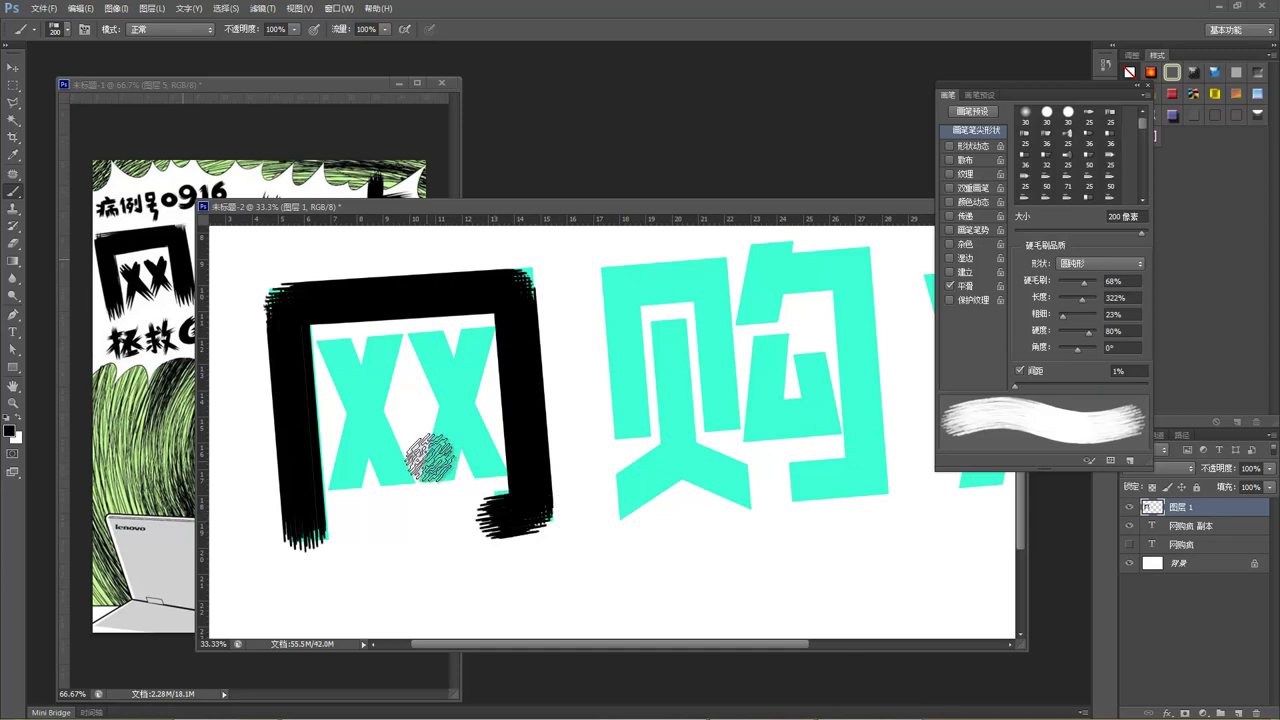
# Step: Reduce the brush to 100 px and paint the two diagonals of 网's first inner cross
pyautogui.press('[')
pyautogui.press('[')
pyautogui.press('[')
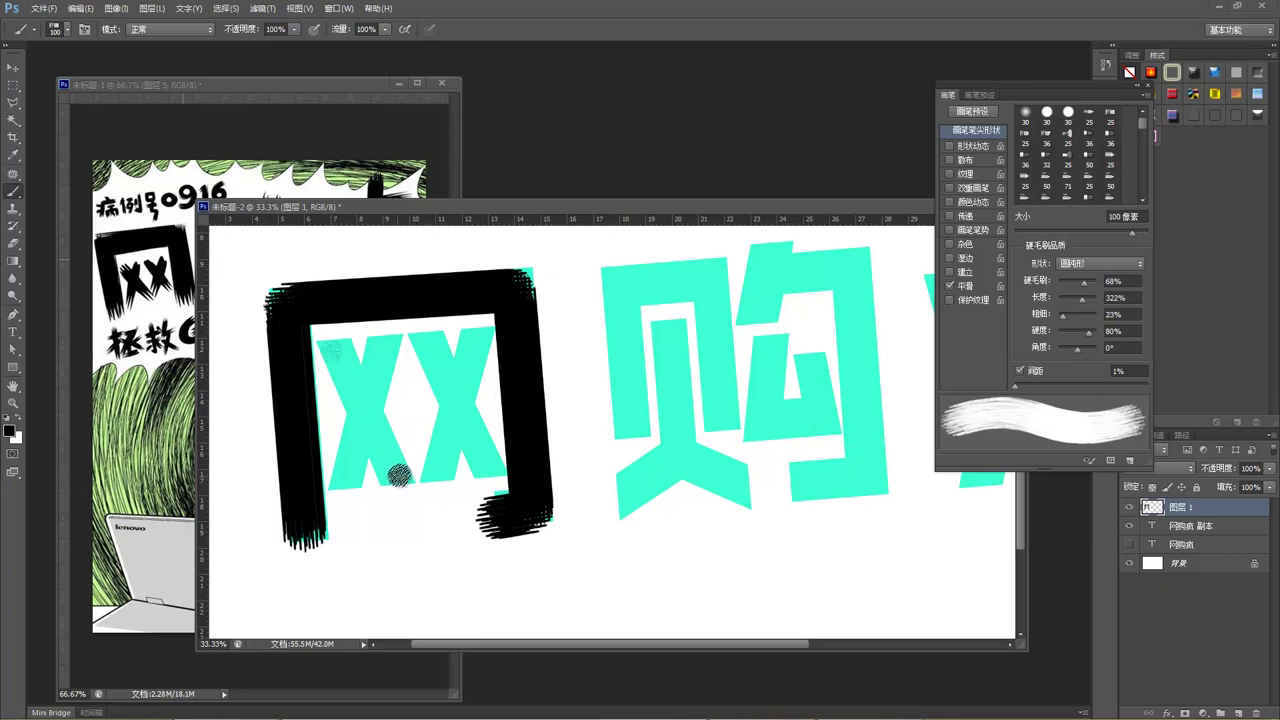
pyautogui.keyDown('shift'); pyautogui.click(399, 478); pyautogui.keyUp('shift')
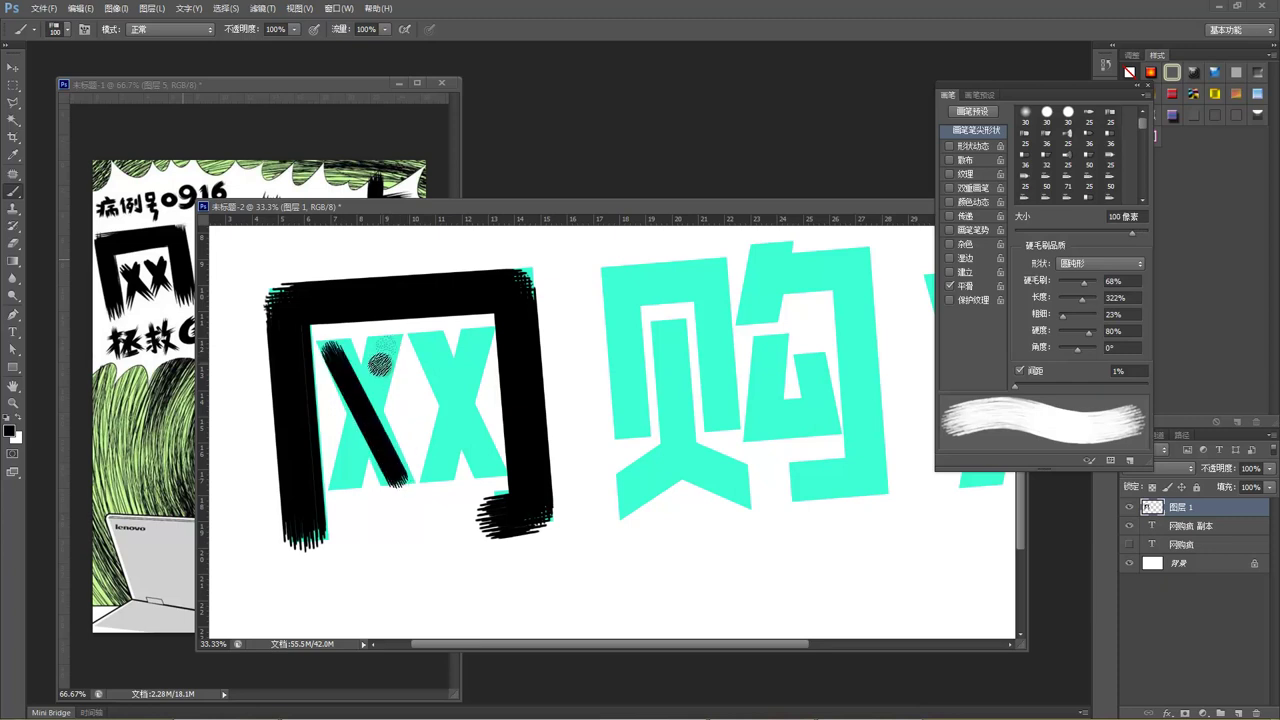
pyautogui.keyDown('shift'); pyautogui.click(344, 480); pyautogui.keyUp('shift')
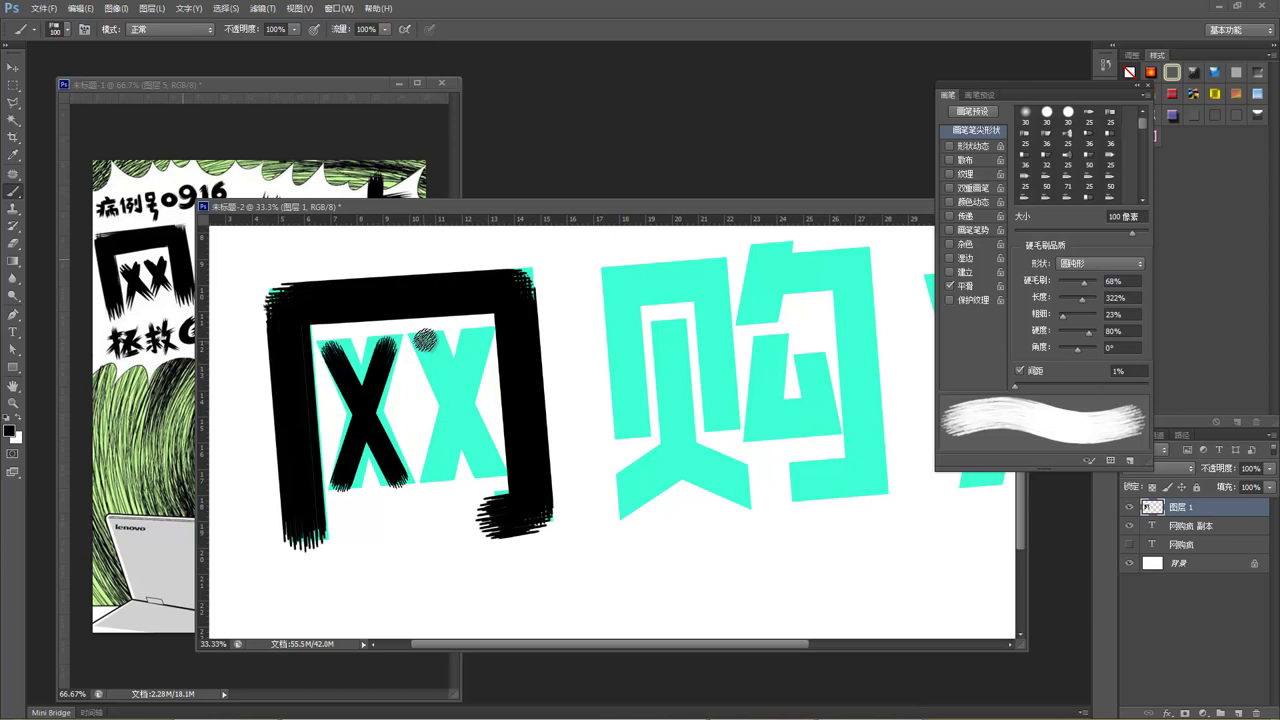
# Step: Paint 网's second inner cross, and thicken both crosses with the brush at 125 px
pyautogui.keyDown('shift'); pyautogui.click(495, 478); pyautogui.keyUp('shift')
pyautogui.click(487, 335)
pyautogui.keyDown('shift'); pyautogui.click(427, 480); pyautogui.keyUp('shift')
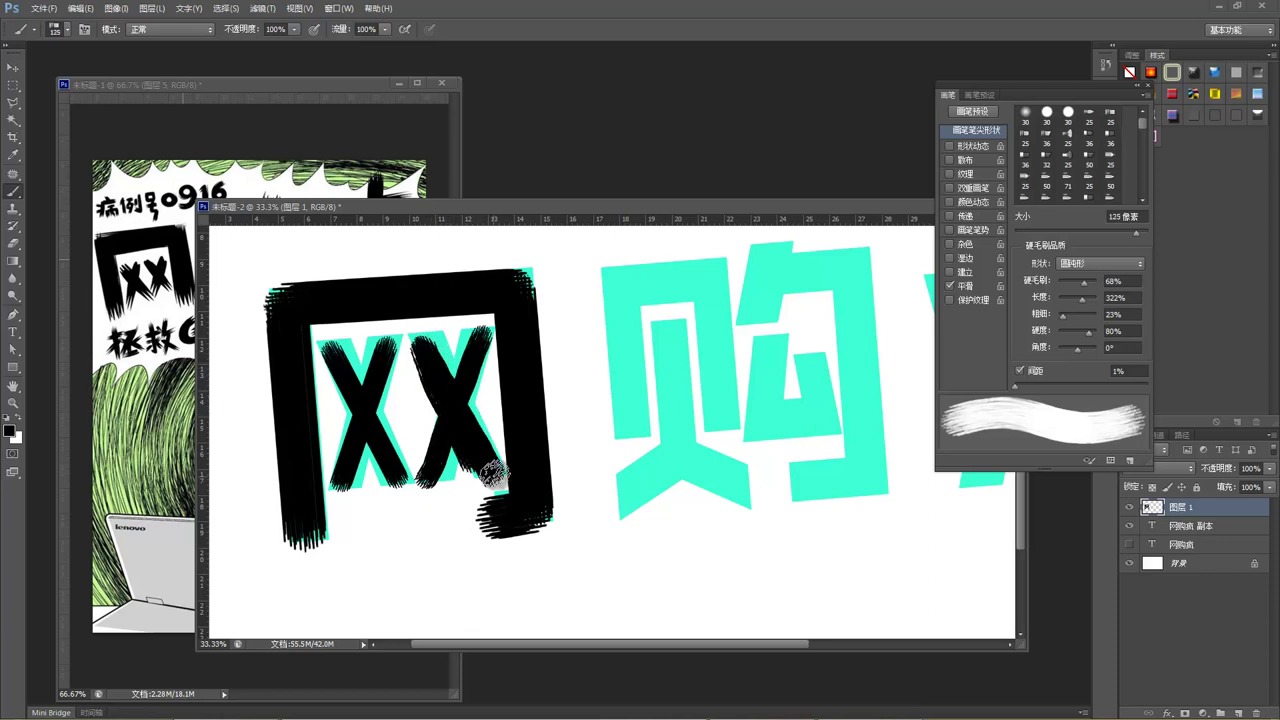
pyautogui.moveTo(432, 345)
pyautogui.mouseDown()
pyautogui.moveTo(485, 432)
pyautogui.moveTo(466, 355)
pyautogui.moveTo(423, 455)
pyautogui.moveTo(435, 408)
pyautogui.moveTo(409, 370)
pyautogui.moveTo(362, 460)
pyautogui.moveTo(357, 371)
pyautogui.moveTo(363, 434)
pyautogui.moveTo(337, 366)
pyautogui.moveTo(376, 456)
pyautogui.mouseUp()
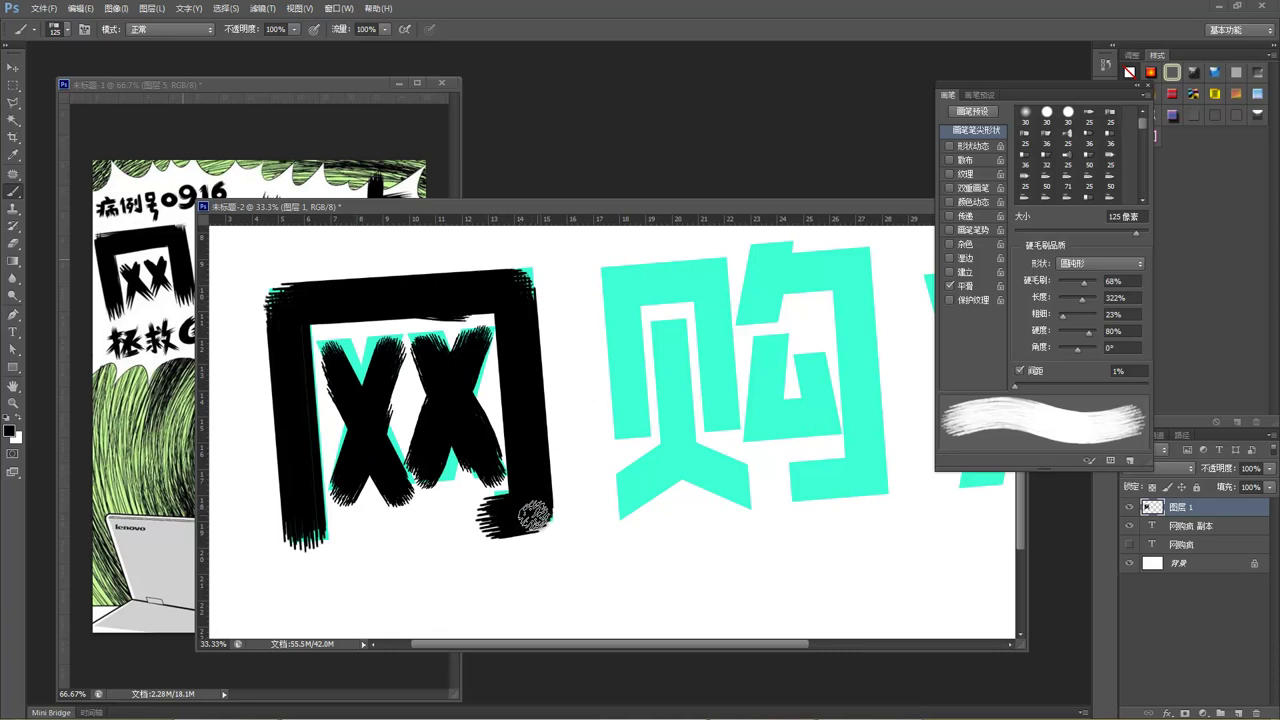
# Step: Paint the three-sided frame of 购's 贝 component in straight strokes with the brush at 150 px
pyautogui.moveTo(616, 386); pyautogui.dragTo(441, 446)
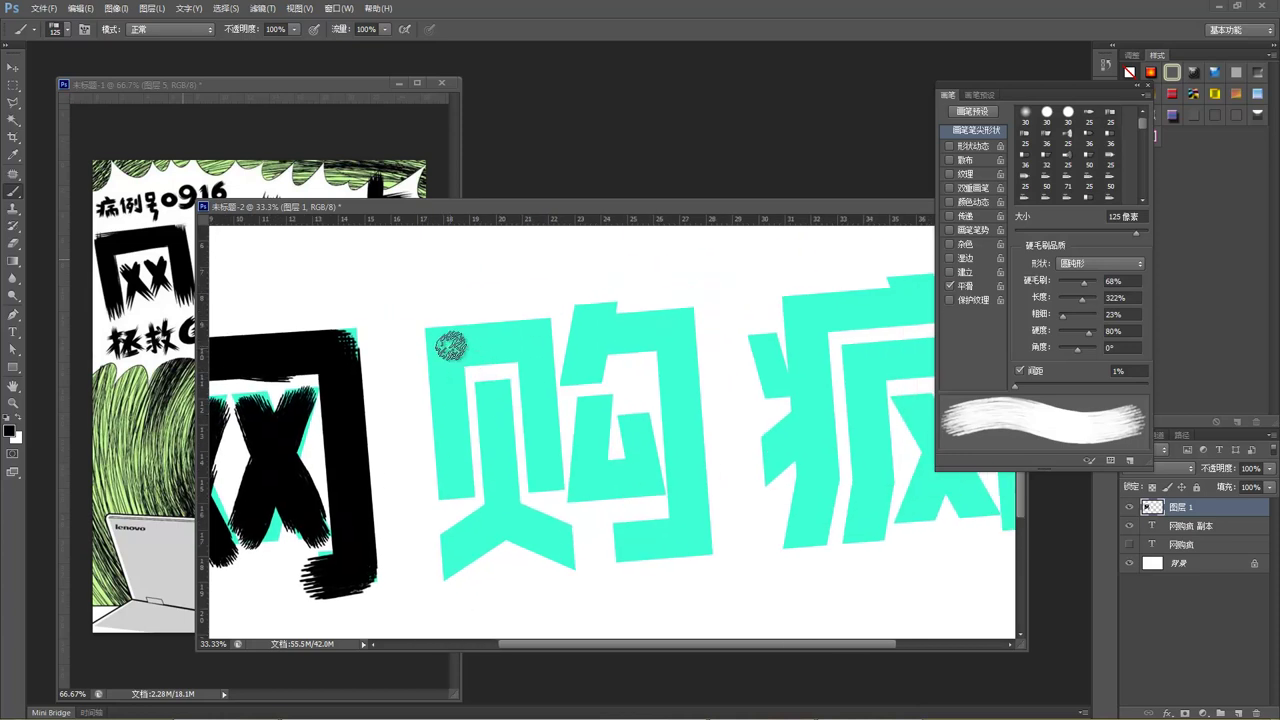
pyautogui.click(440, 341)
pyautogui.press(']')
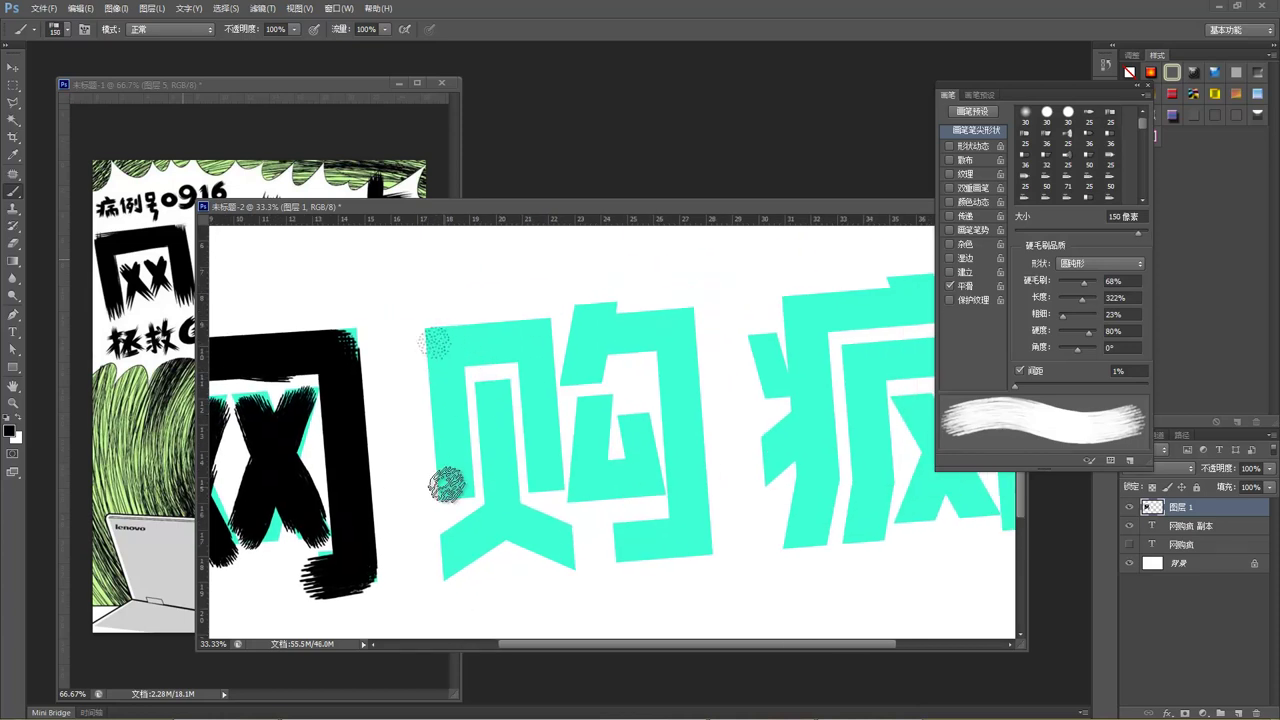
pyautogui.keyDown('shift'); pyautogui.click(447, 485); pyautogui.keyUp('shift')
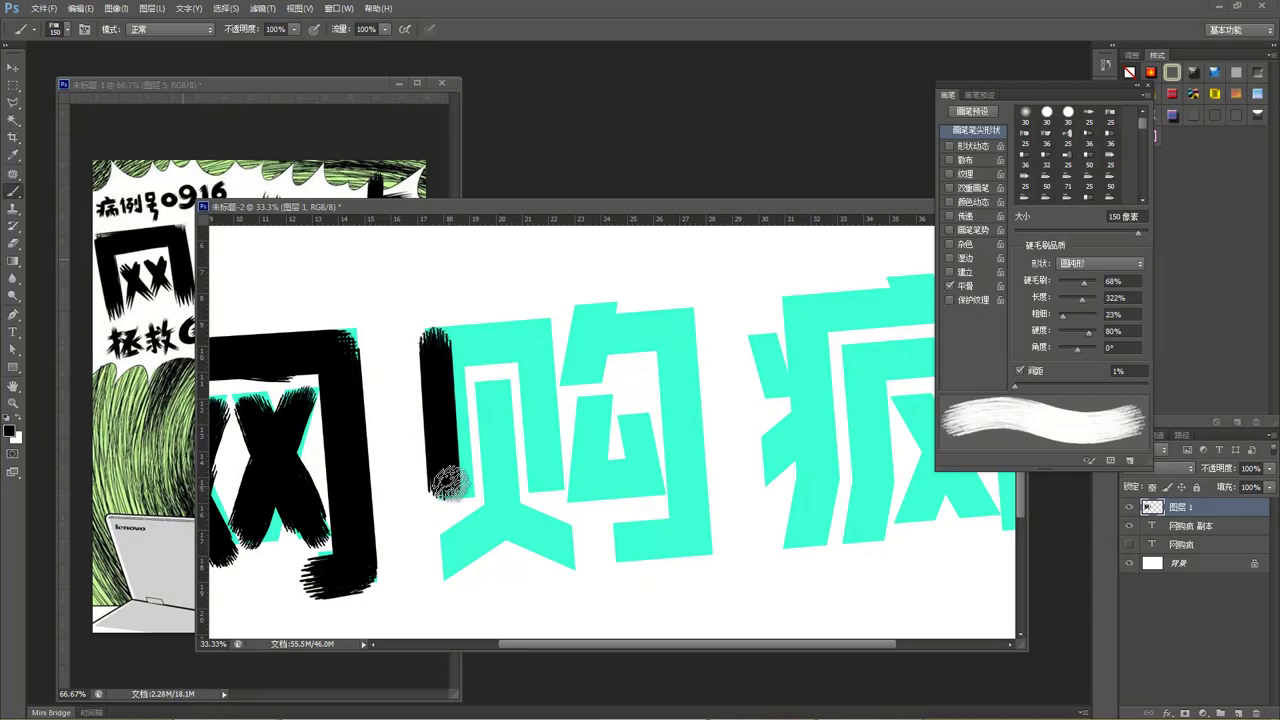
pyautogui.keyDown('shift'); pyautogui.click(531, 339); pyautogui.keyUp('shift')
pyautogui.keyDown('shift'); pyautogui.click(548, 476); pyautogui.keyUp('shift')
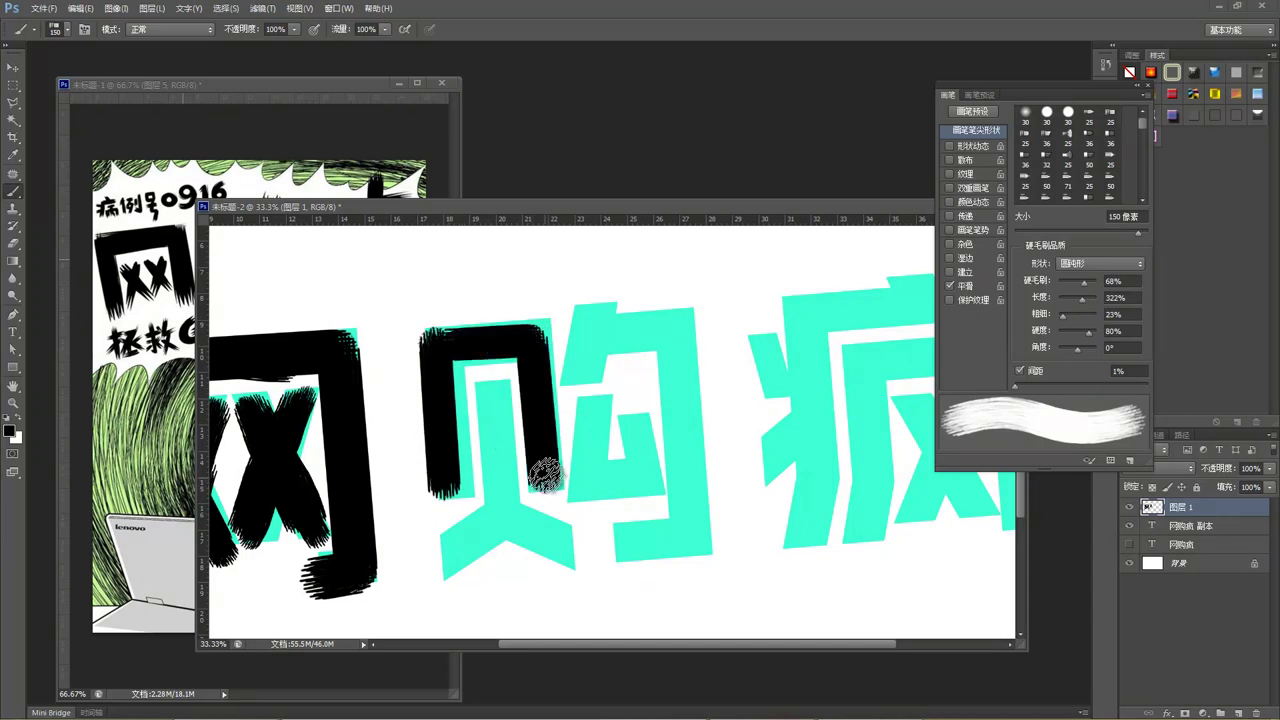
# Step: Paint the inner vertical and the two splayed legs of 购's 贝 component
pyautogui.click(488, 395)
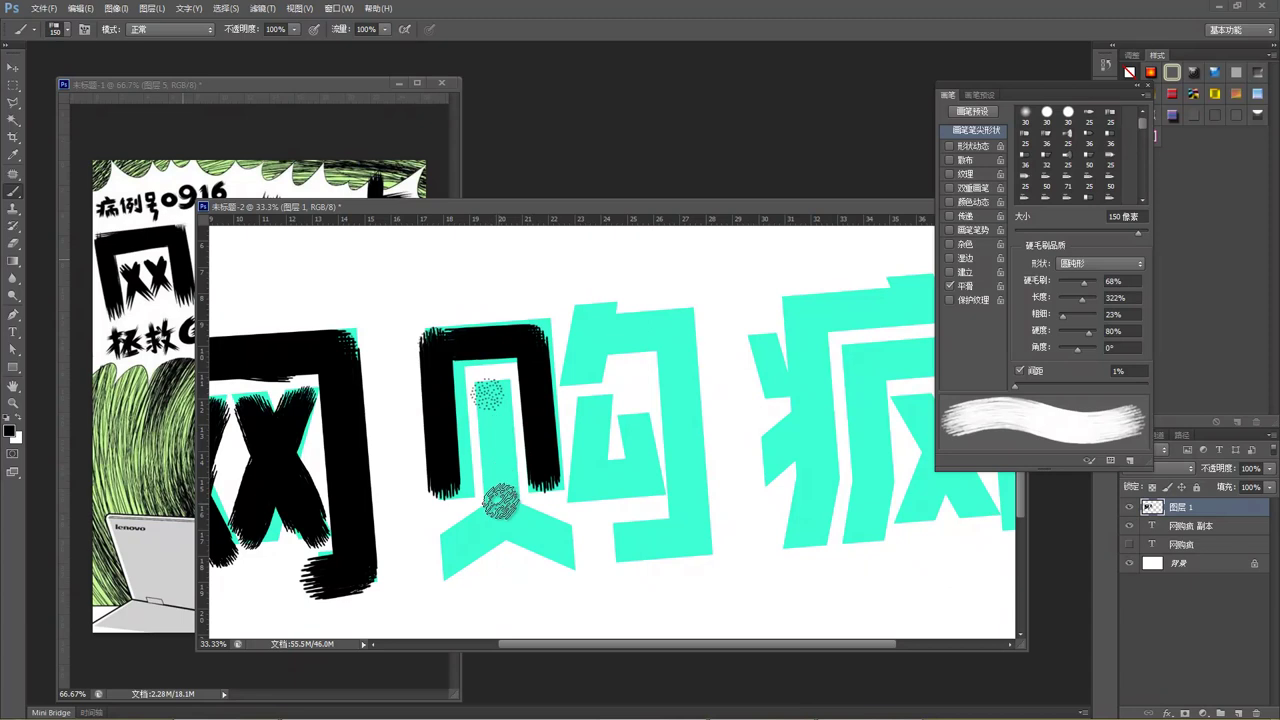
pyautogui.keyDown('shift'); pyautogui.click(497, 495); pyautogui.keyUp('shift')
pyautogui.keyDown('shift'); pyautogui.click(451, 551); pyautogui.keyUp('shift')
pyautogui.click(500, 512)
pyautogui.keyDown('shift'); pyautogui.click(565, 545); pyautogui.keyUp('shift')
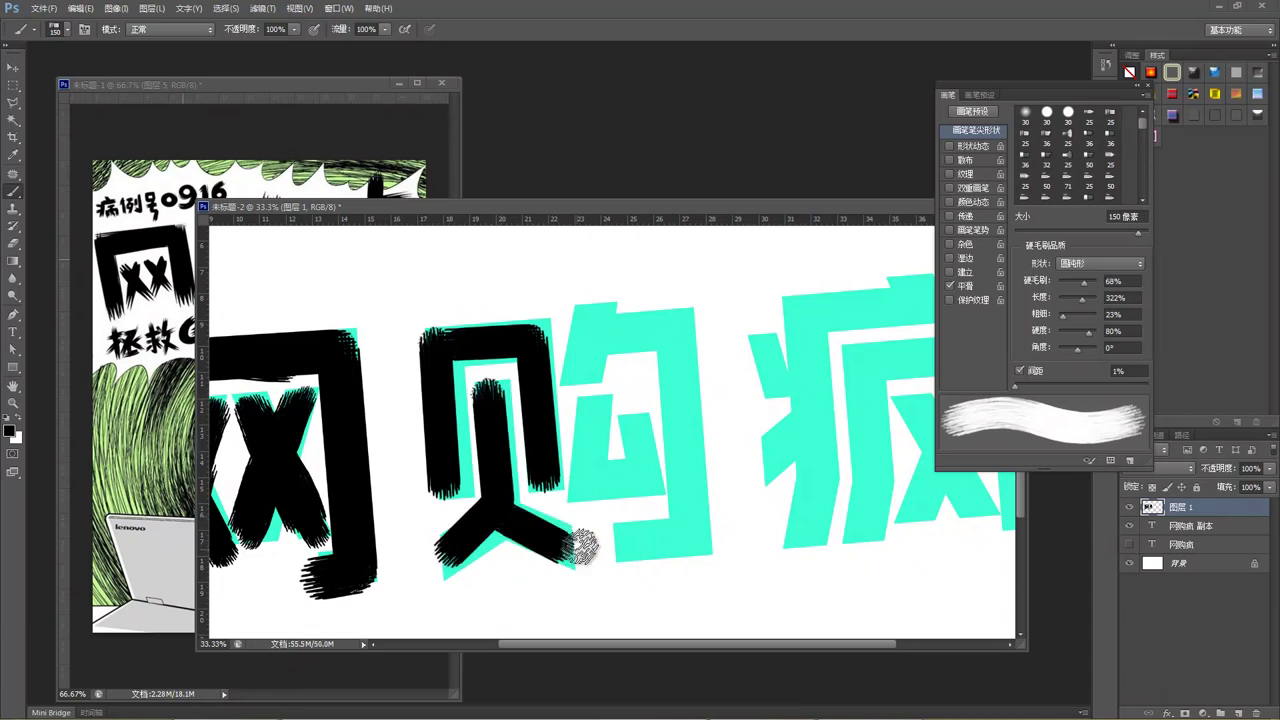
pyautogui.click(597, 286)
pyautogui.keyDown('shift'); pyautogui.click(590, 366); pyautogui.keyUp('shift')
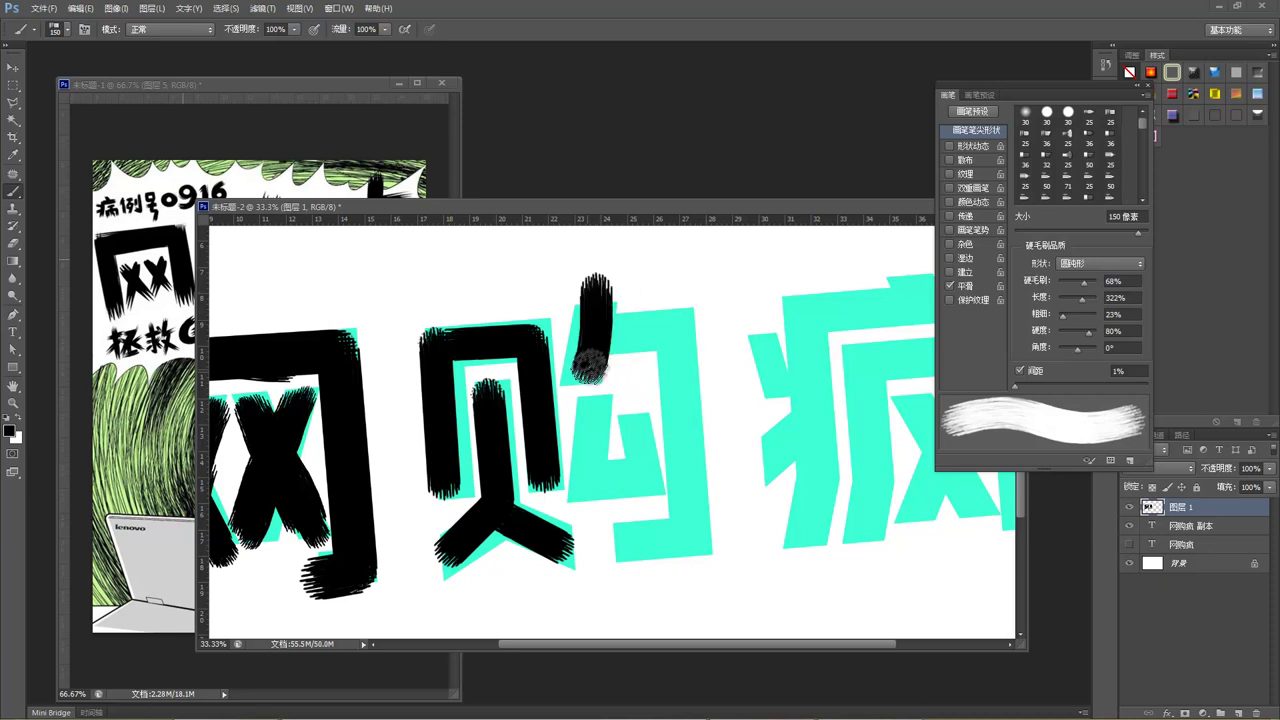
pyautogui.hotkey('ctrl', 'z')
# Step: Paint the slanted top stroke, horizontal bar, right vertical and bottom hook of 购's right half
pyautogui.click(598, 284)
pyautogui.keyDown('shift'); pyautogui.click(576, 362); pyautogui.keyUp('shift')
pyautogui.click(594, 338)
pyautogui.keyDown('shift'); pyautogui.click(688, 328); pyautogui.keyUp('shift')
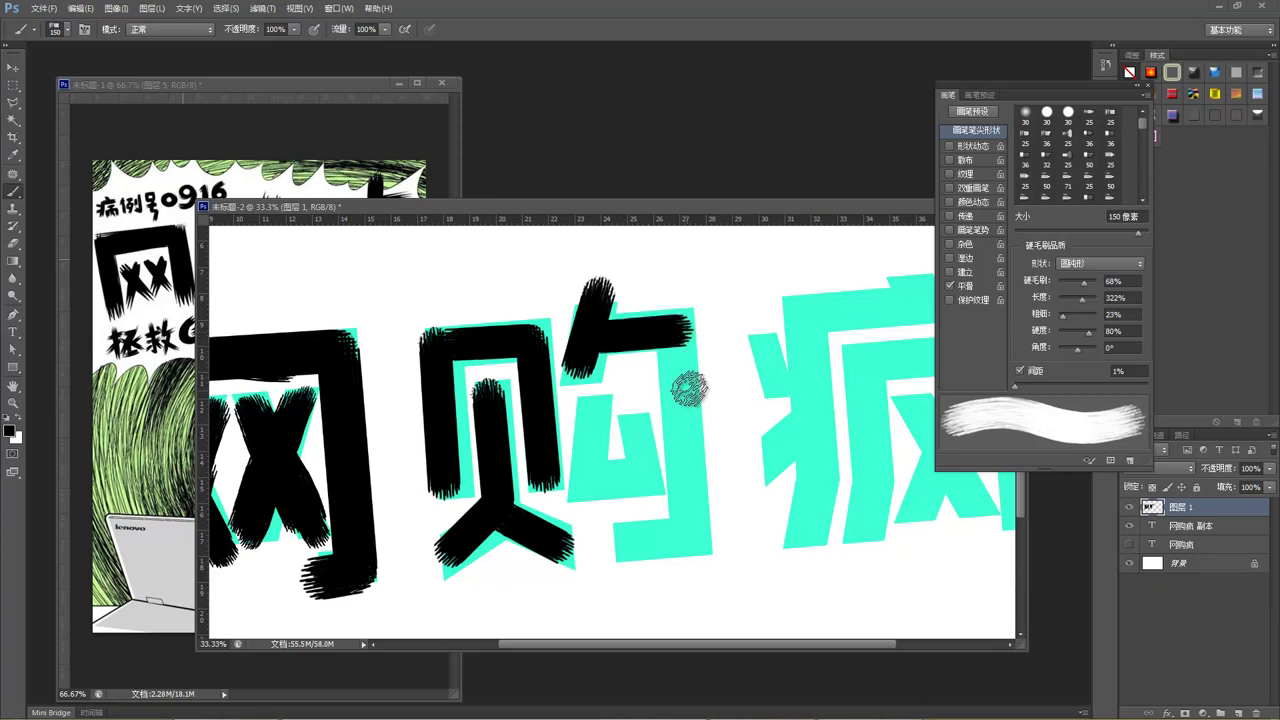
pyautogui.keyDown('shift'); pyautogui.click(703, 538); pyautogui.keyUp('shift')
pyautogui.keyDown('shift'); pyautogui.click(628, 556); pyautogui.keyUp('shift')
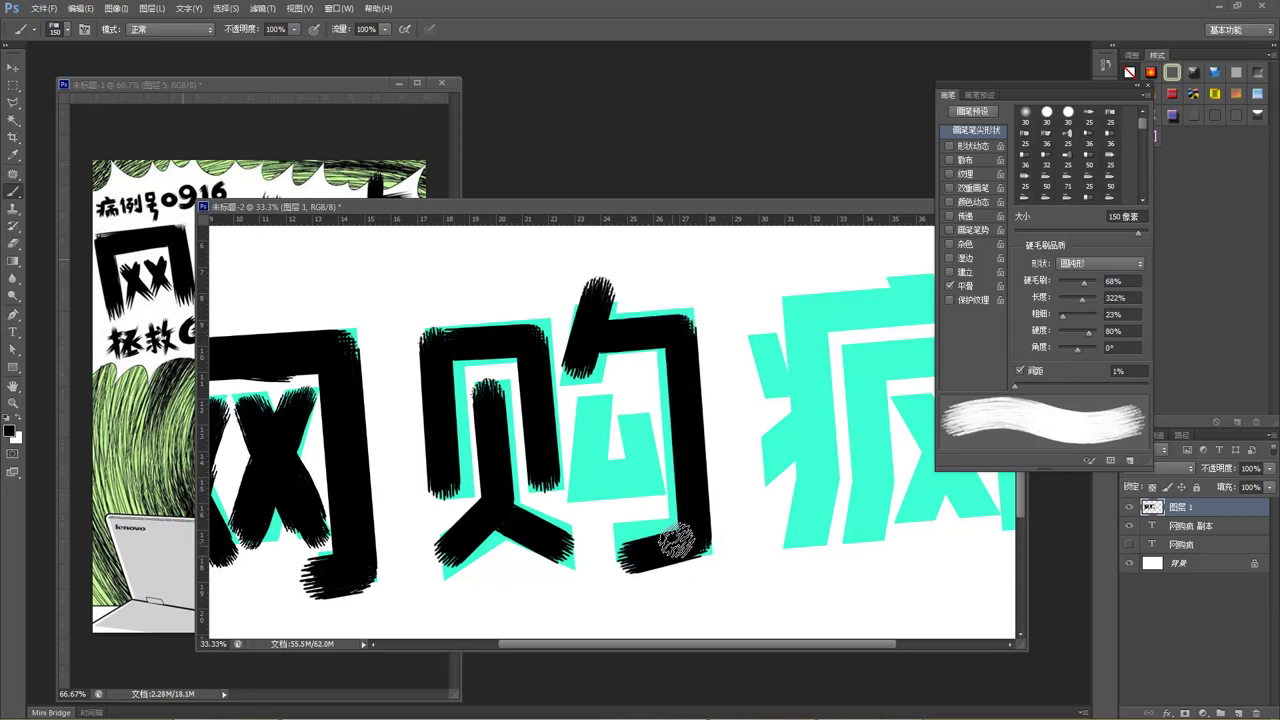
# Step: Paint the small 厶 inside 购's right half with three connected straight strokes
pyautogui.click(590, 414)
pyautogui.keyDown('shift'); pyautogui.click(583, 488); pyautogui.keyUp('shift')
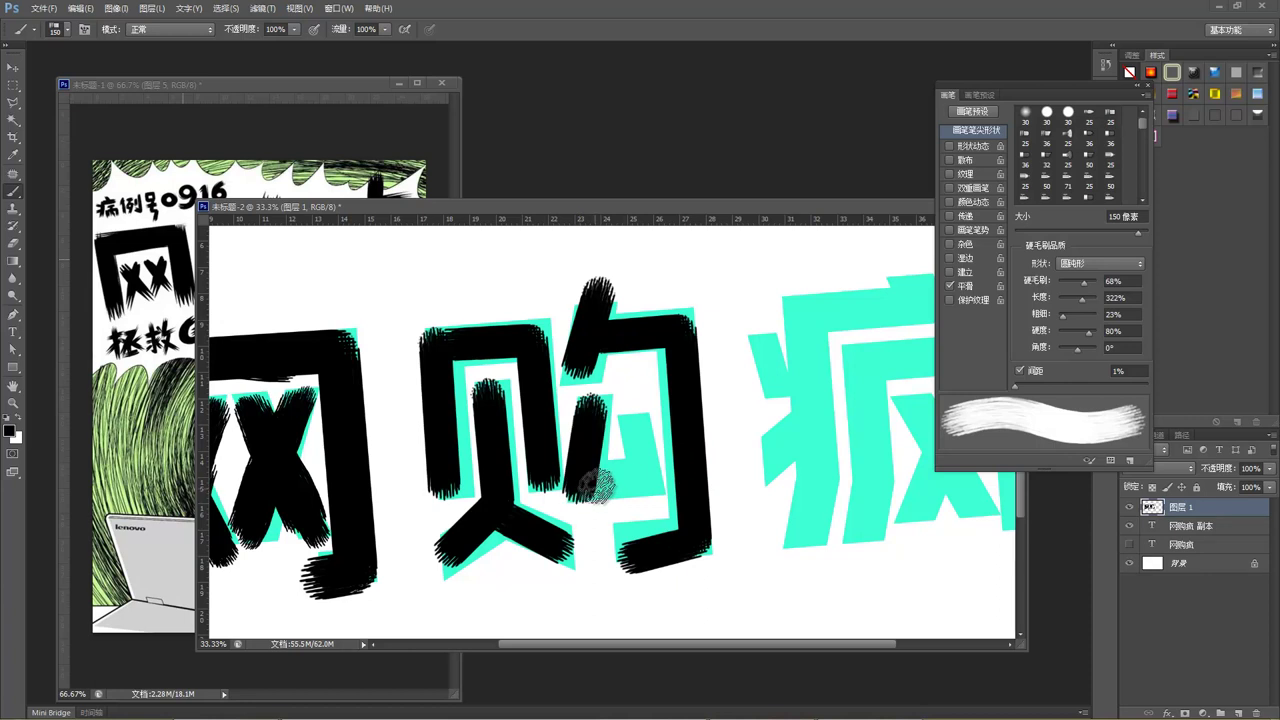
pyautogui.keyDown('shift'); pyautogui.click(652, 473); pyautogui.keyUp('shift')
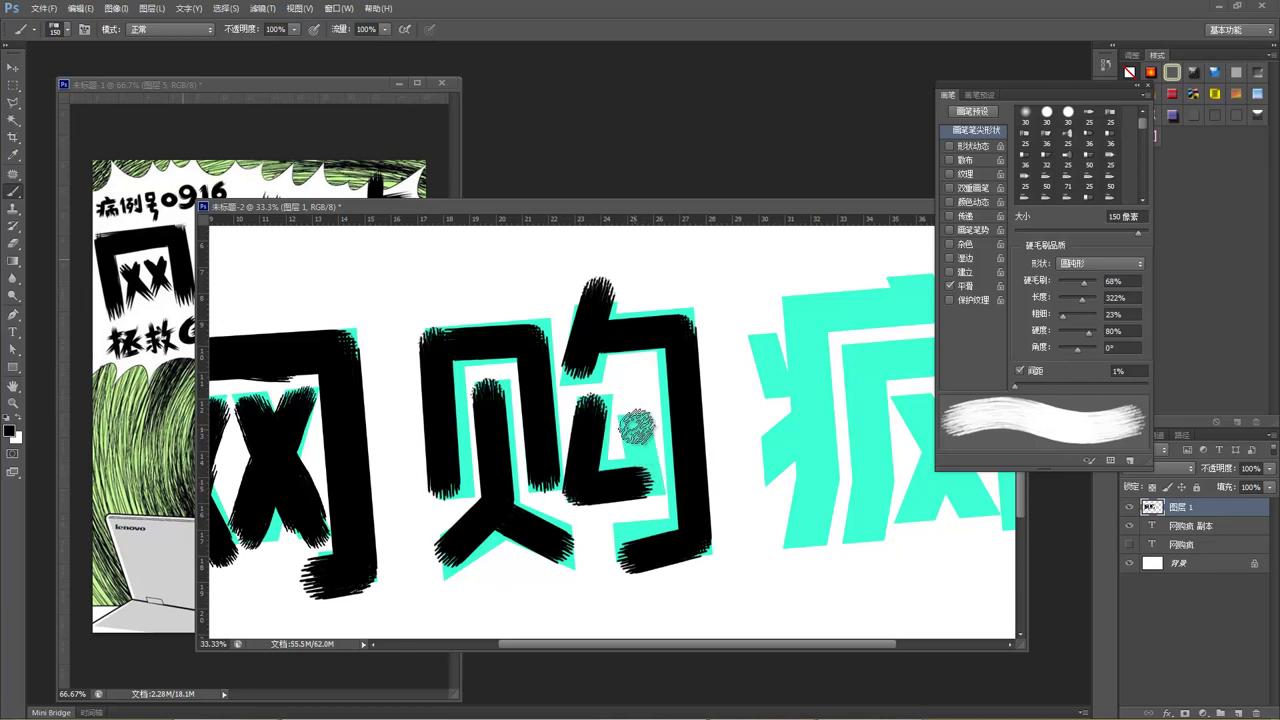
pyautogui.keyDown('shift'); pyautogui.click(632, 420); pyautogui.keyUp('shift')
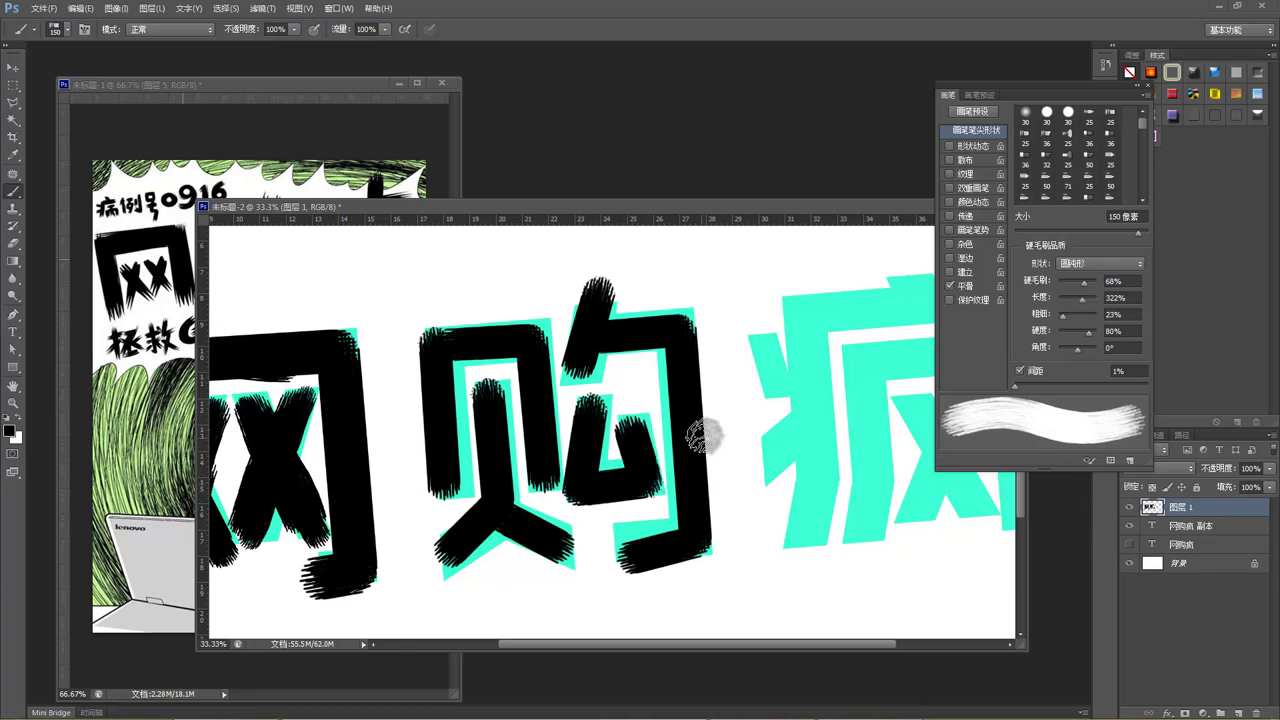
pyautogui.moveTo(689, 378); pyautogui.dragTo(466, 380)
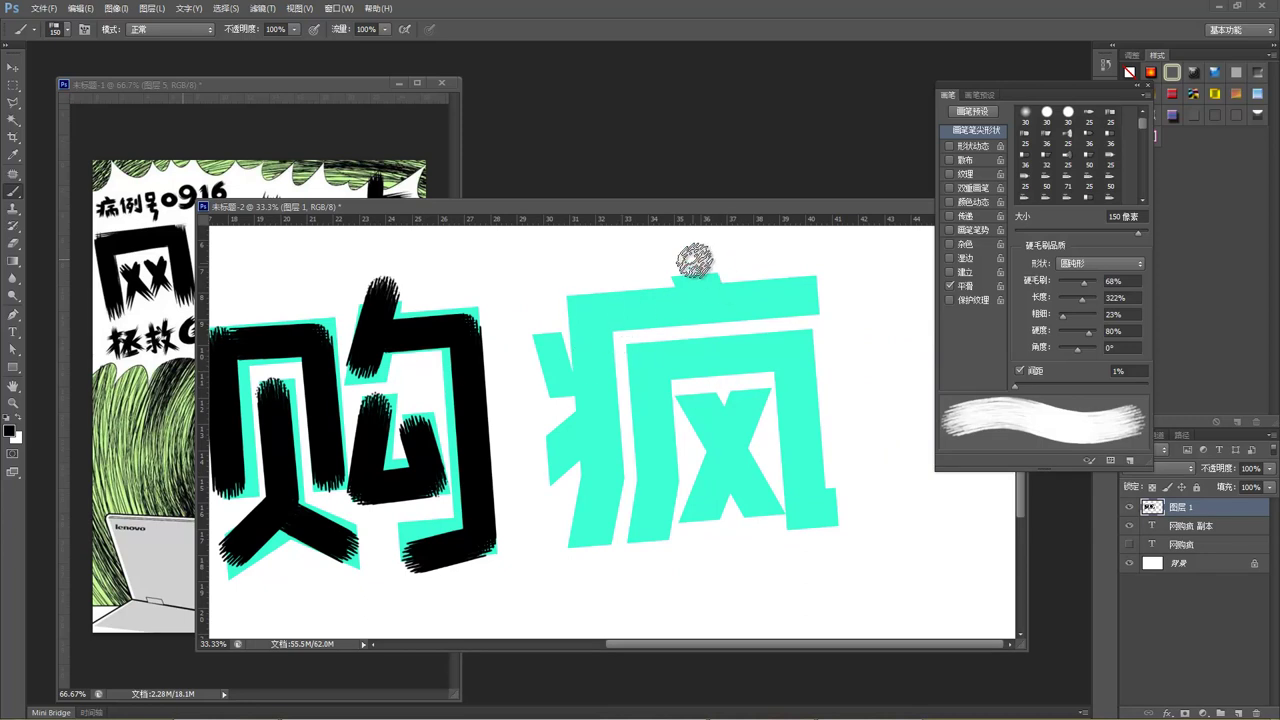
# Step: Paint 疯's top dot at 150 px, and its top horizontal bar and bent left stroke at 200 px
pyautogui.moveTo(682, 250); pyautogui.dragTo(699, 287)
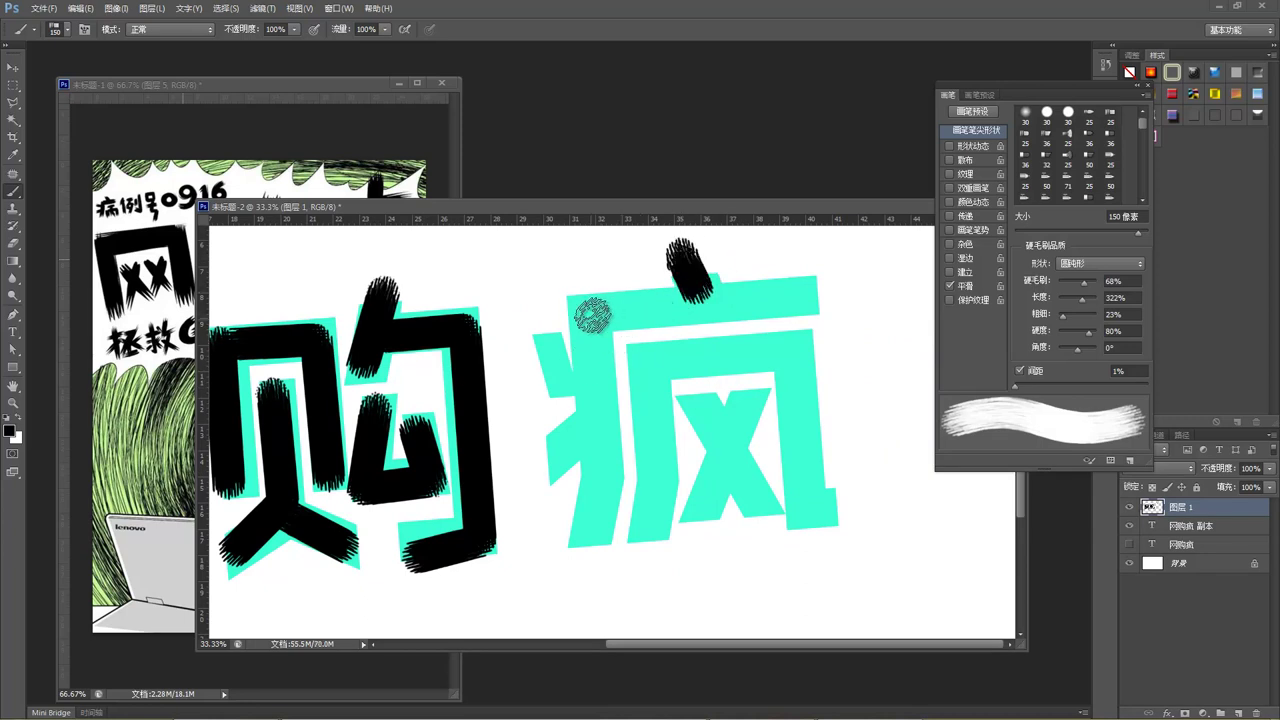
pyautogui.press(']')
pyautogui.press(']')
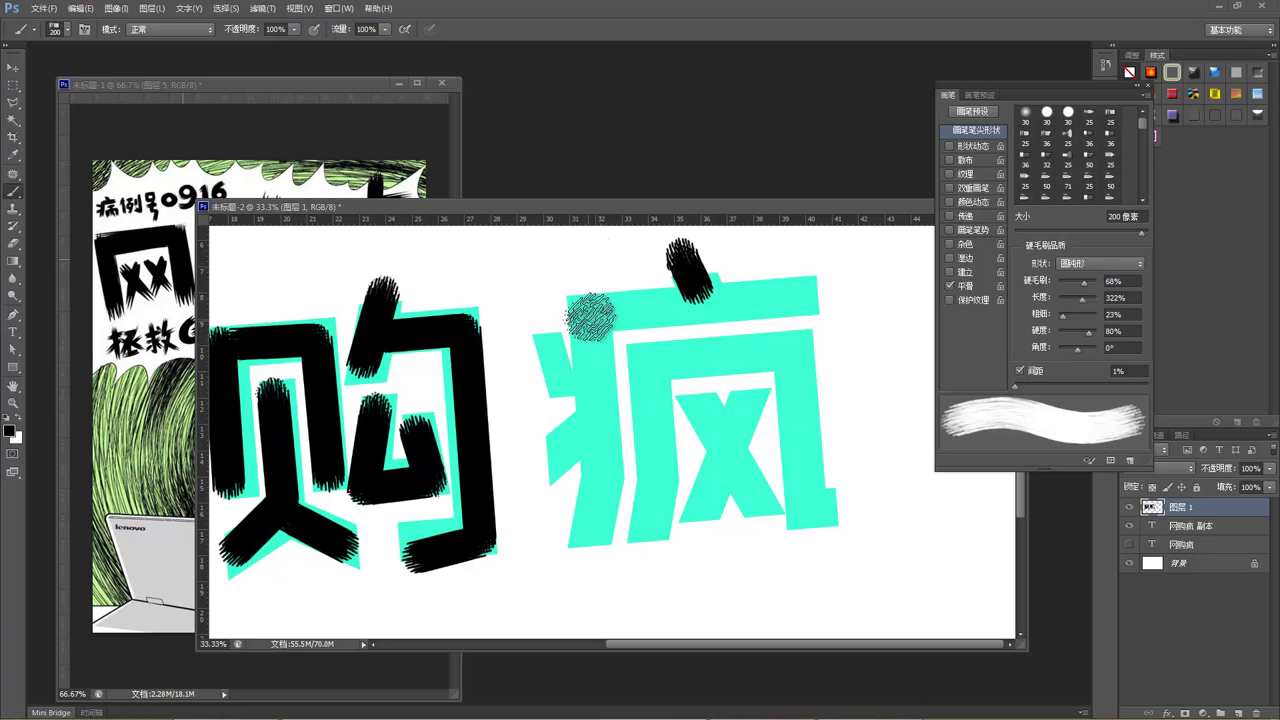
pyautogui.moveTo(568, 316); pyautogui.dragTo(818, 288)
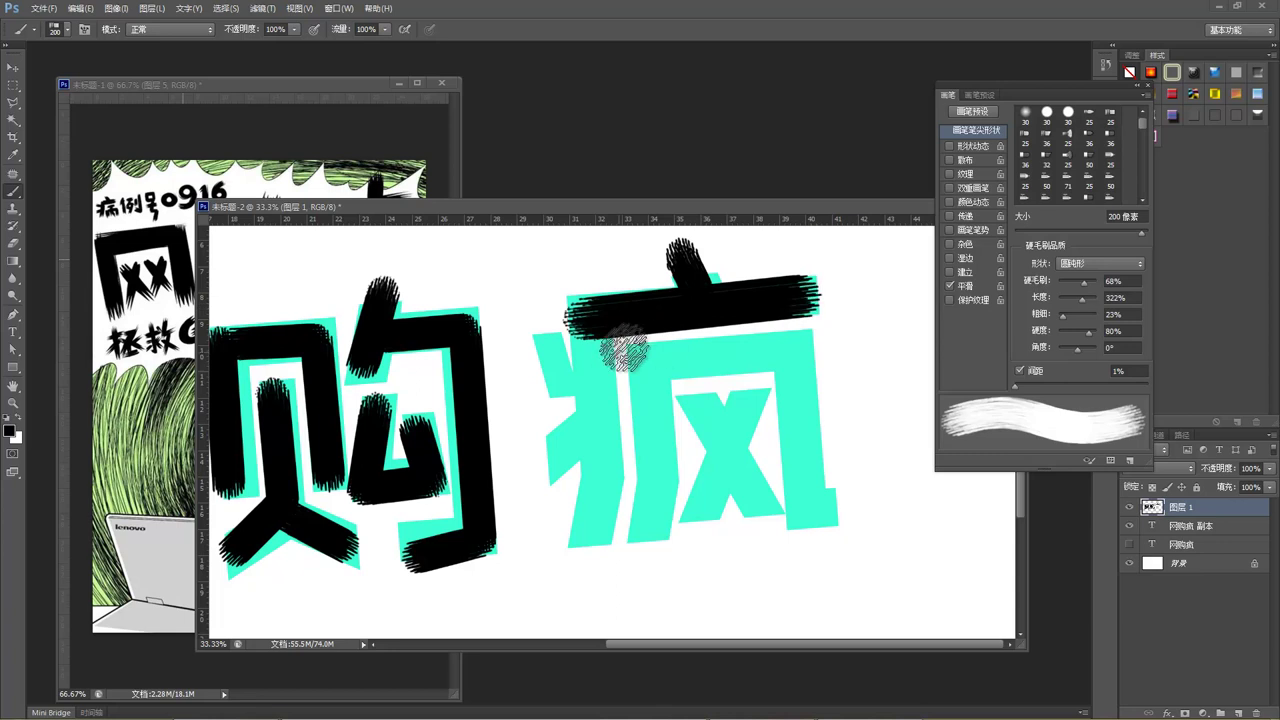
pyautogui.click(592, 334)
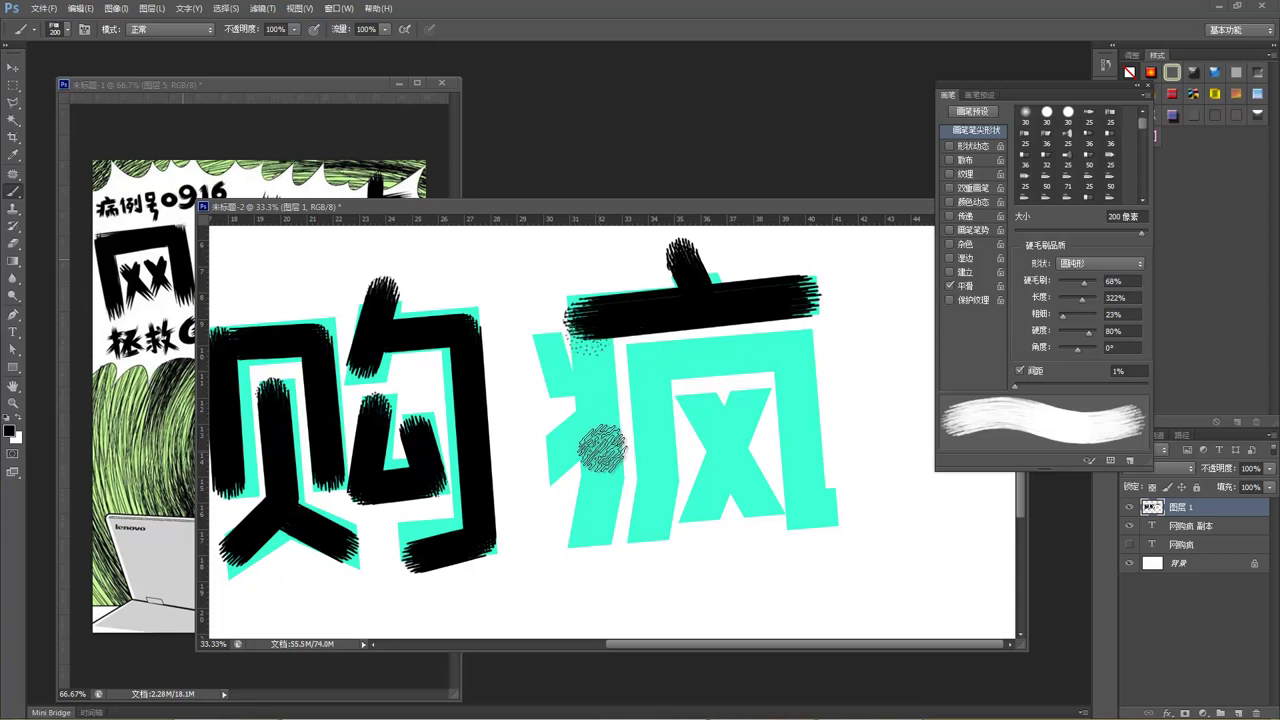
pyautogui.keyDown('shift'); pyautogui.click(604, 467); pyautogui.keyUp('shift')
pyautogui.moveTo(604, 467); pyautogui.dragTo(578, 540)
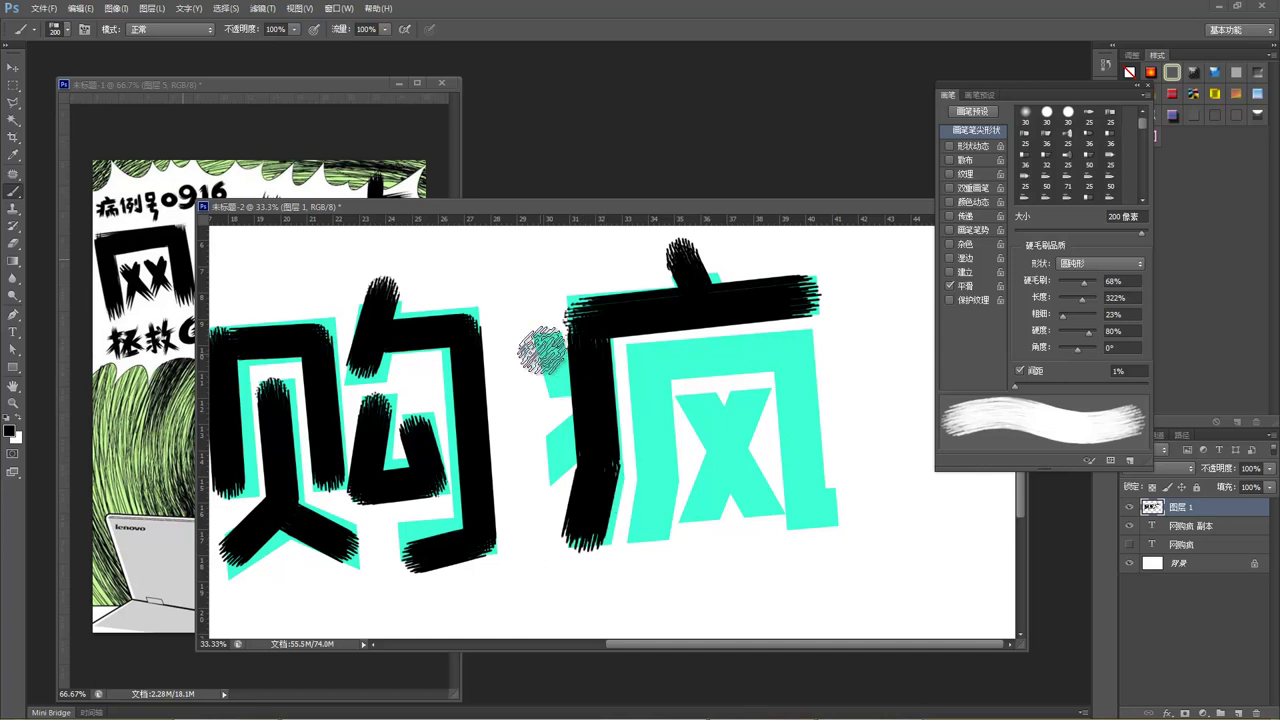
# Step: Paint the two short side strokes beside 疯's long left stroke with the brush at 125 px
pyautogui.press('[')
pyautogui.press('[')
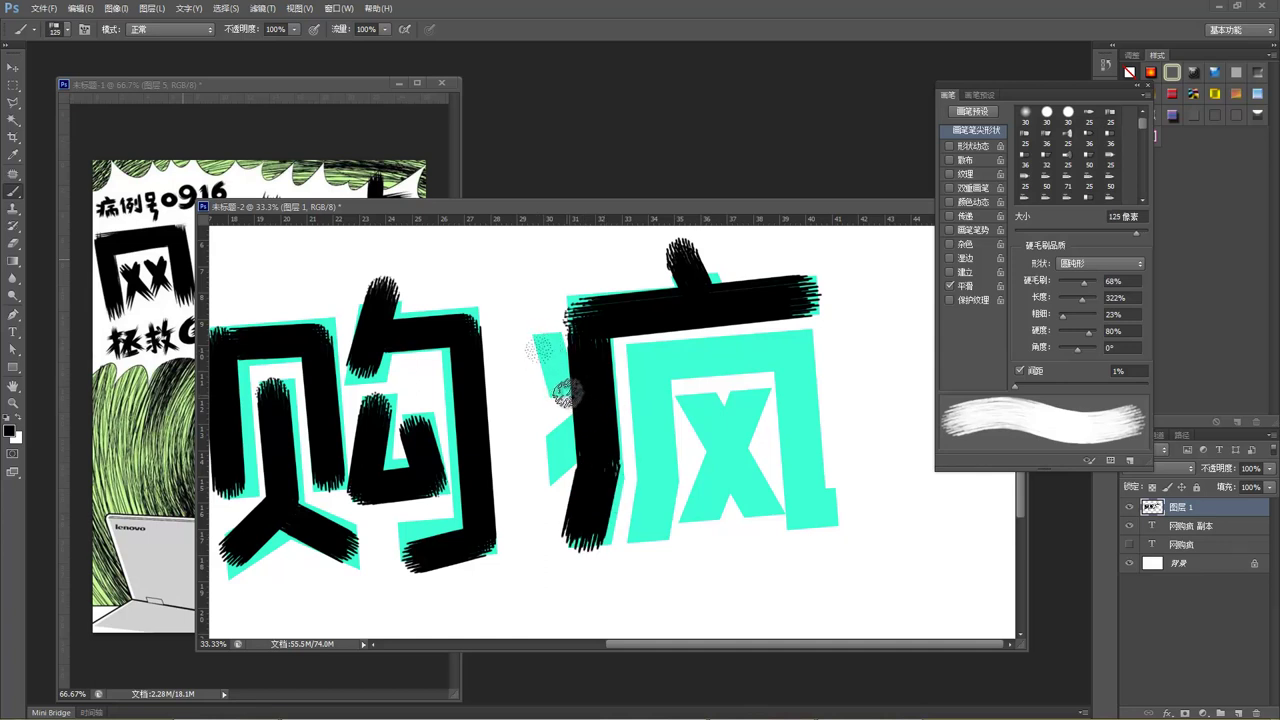
pyautogui.moveTo(532, 343); pyautogui.dragTo(570, 400)
pyautogui.moveTo(540, 476); pyautogui.dragTo(580, 444)
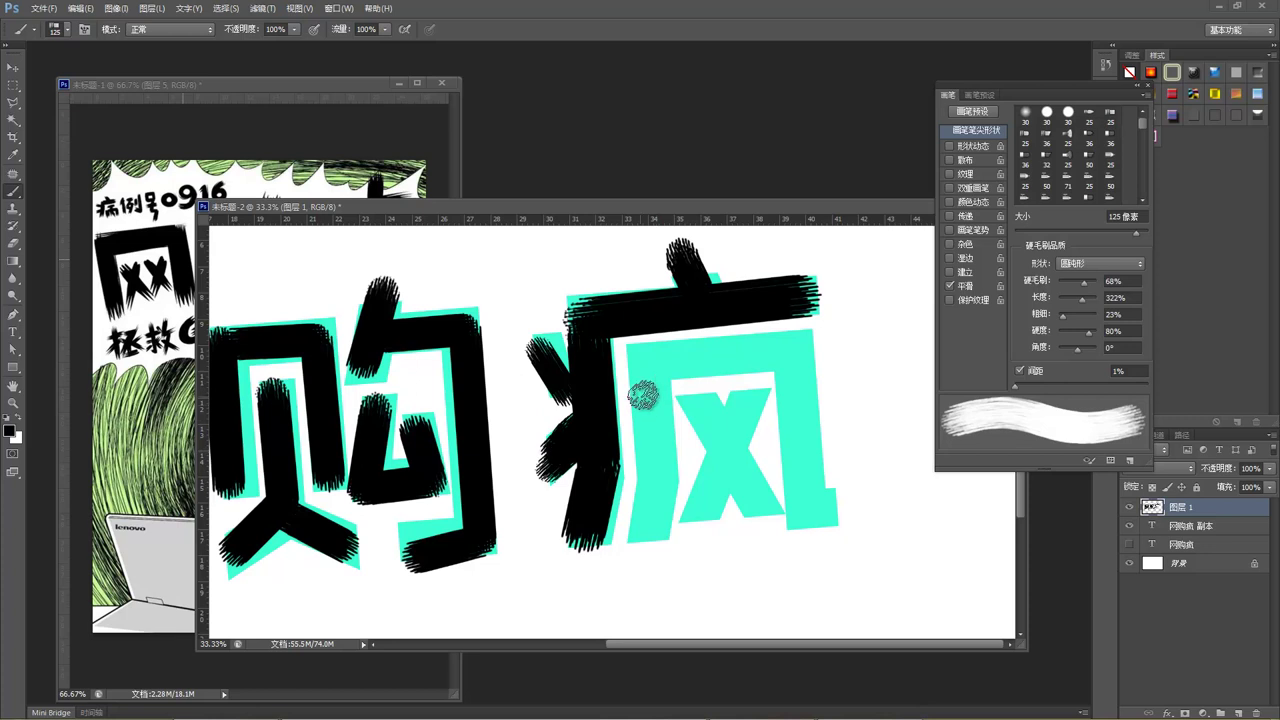
pyautogui.moveTo(566, 373); pyautogui.dragTo(561, 367)
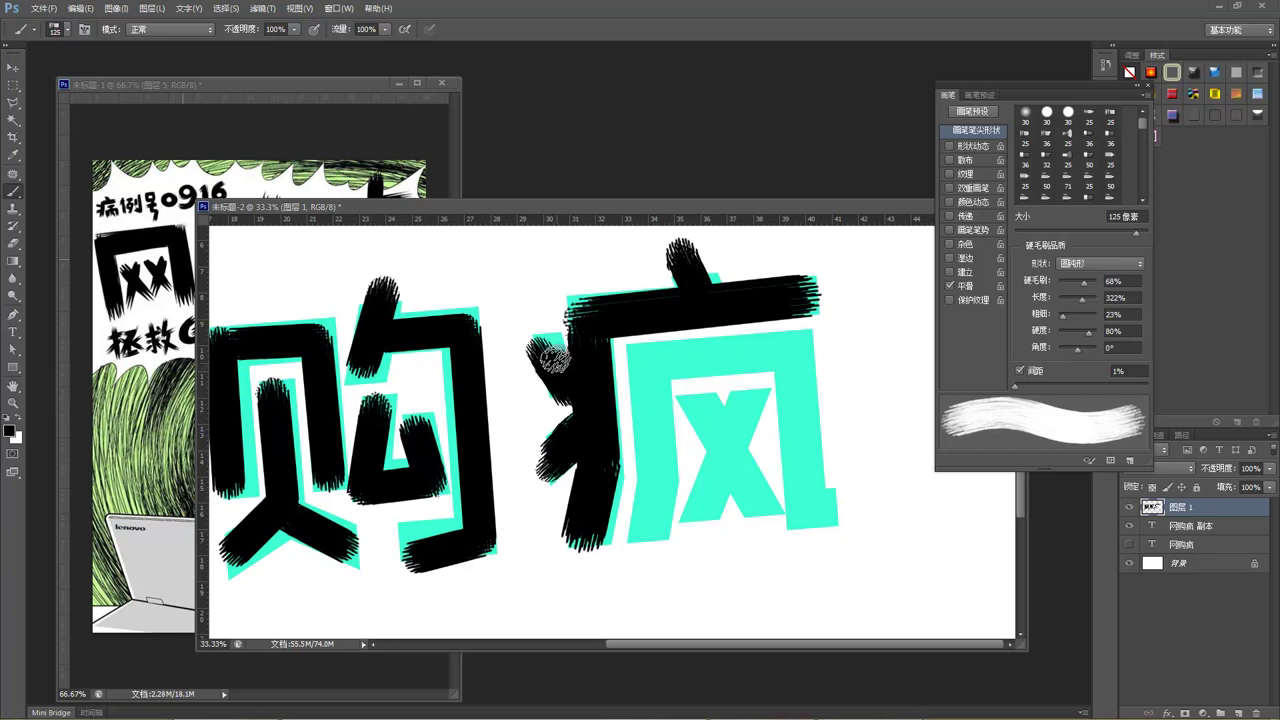
# Step: Paint 疯's inner 风 component at 175 px: the three-sided frame with its hook and the two crossing strokes
pyautogui.click(649, 366)
pyautogui.press(']')
pyautogui.press(']')
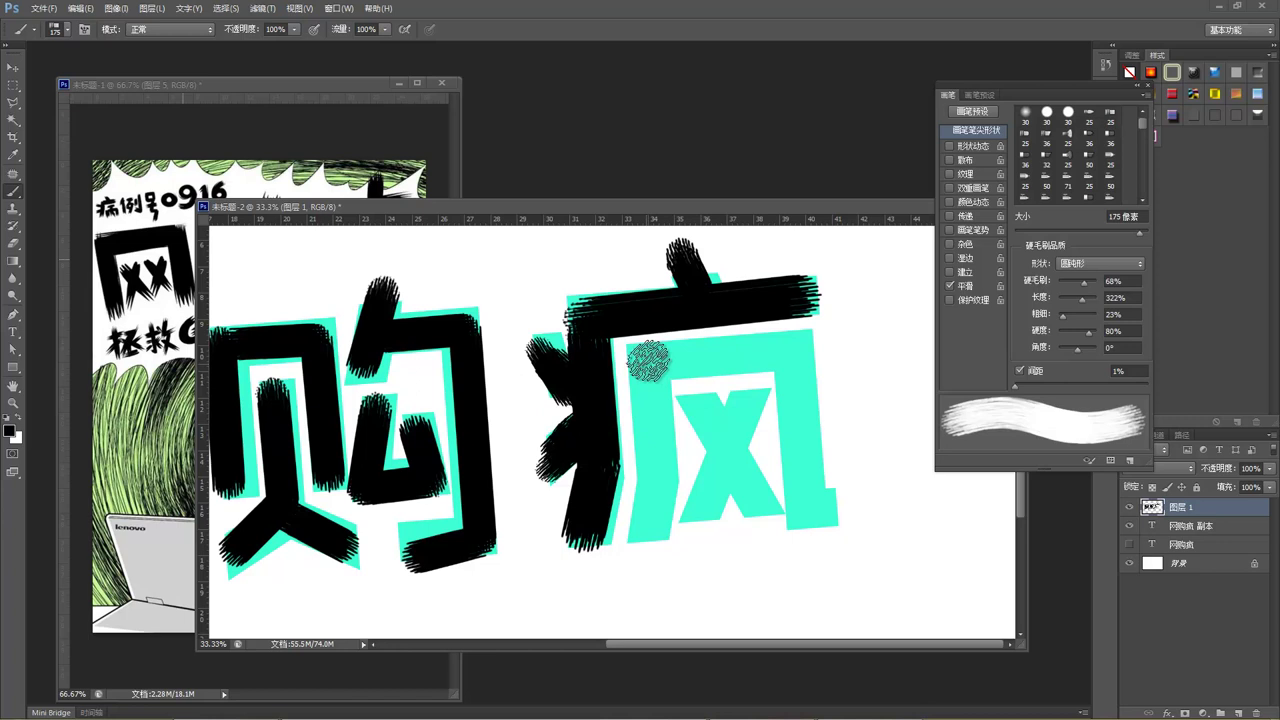
pyautogui.keyDown('shift'); pyautogui.click(792, 346); pyautogui.keyUp('shift')
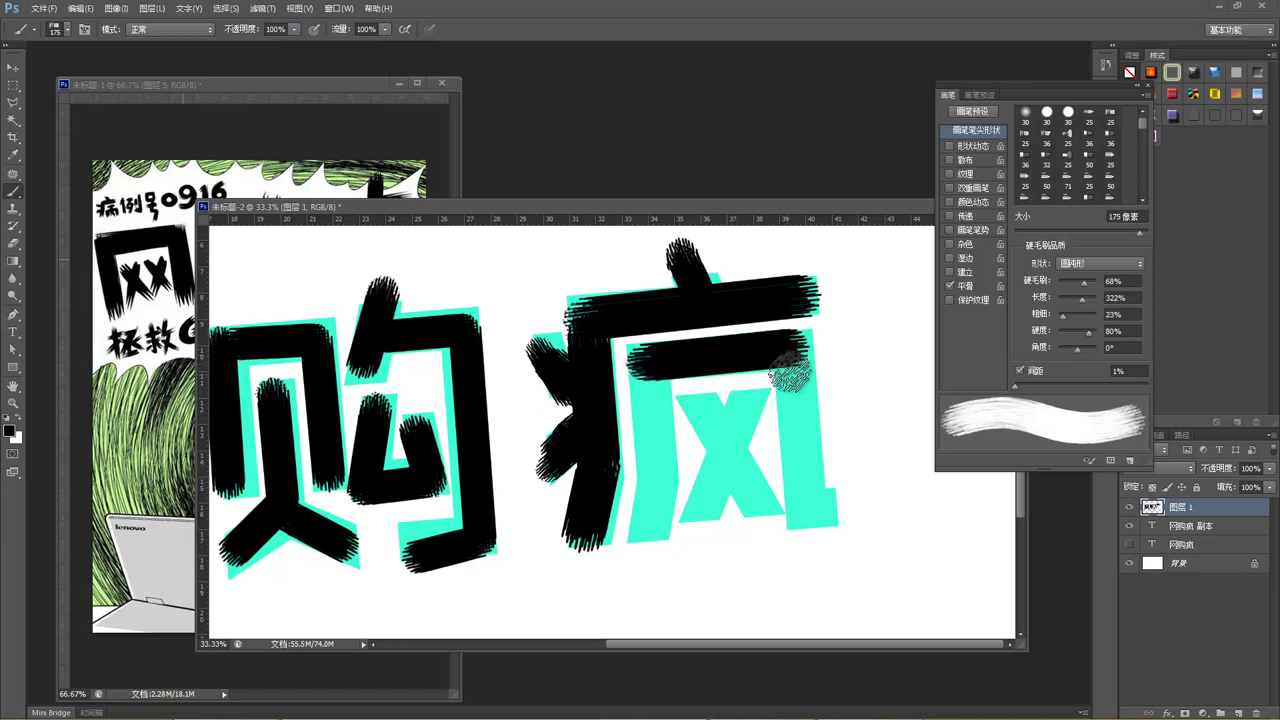
pyautogui.keyDown('shift'); pyautogui.click(808, 510); pyautogui.keyUp('shift')
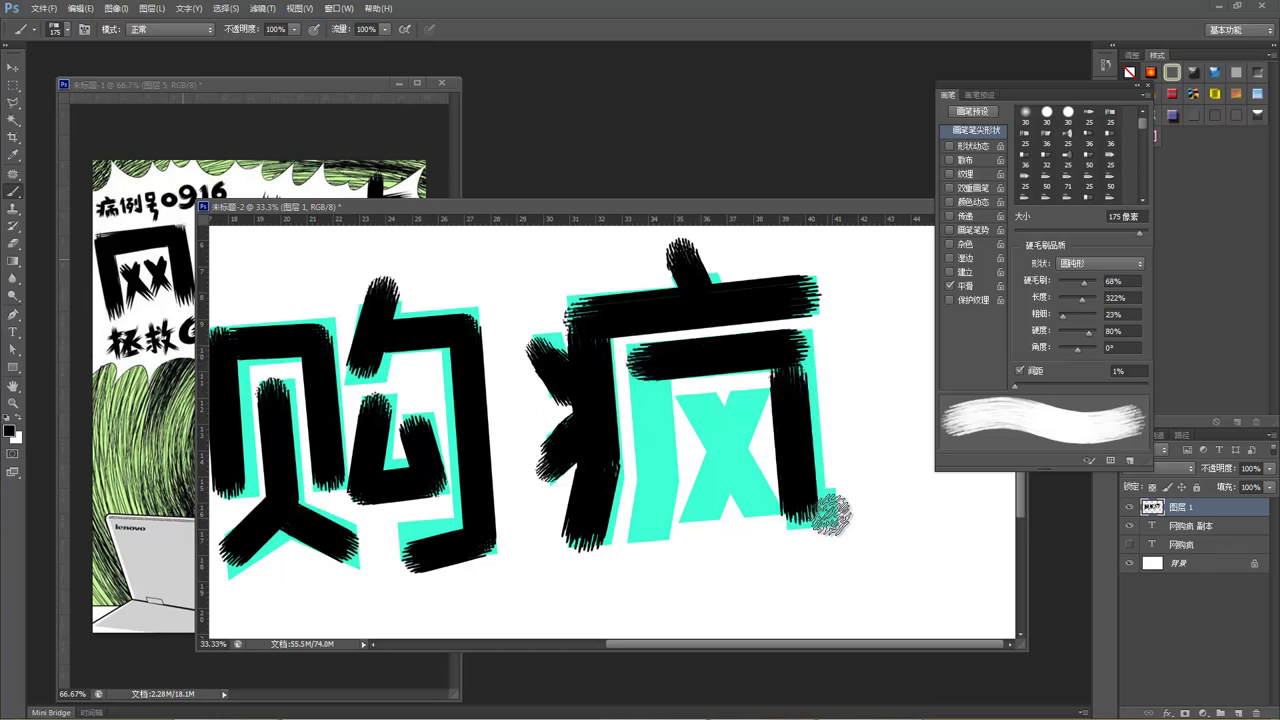
pyautogui.click(830, 512)
pyautogui.moveTo(655, 378); pyautogui.dragTo(651, 514)
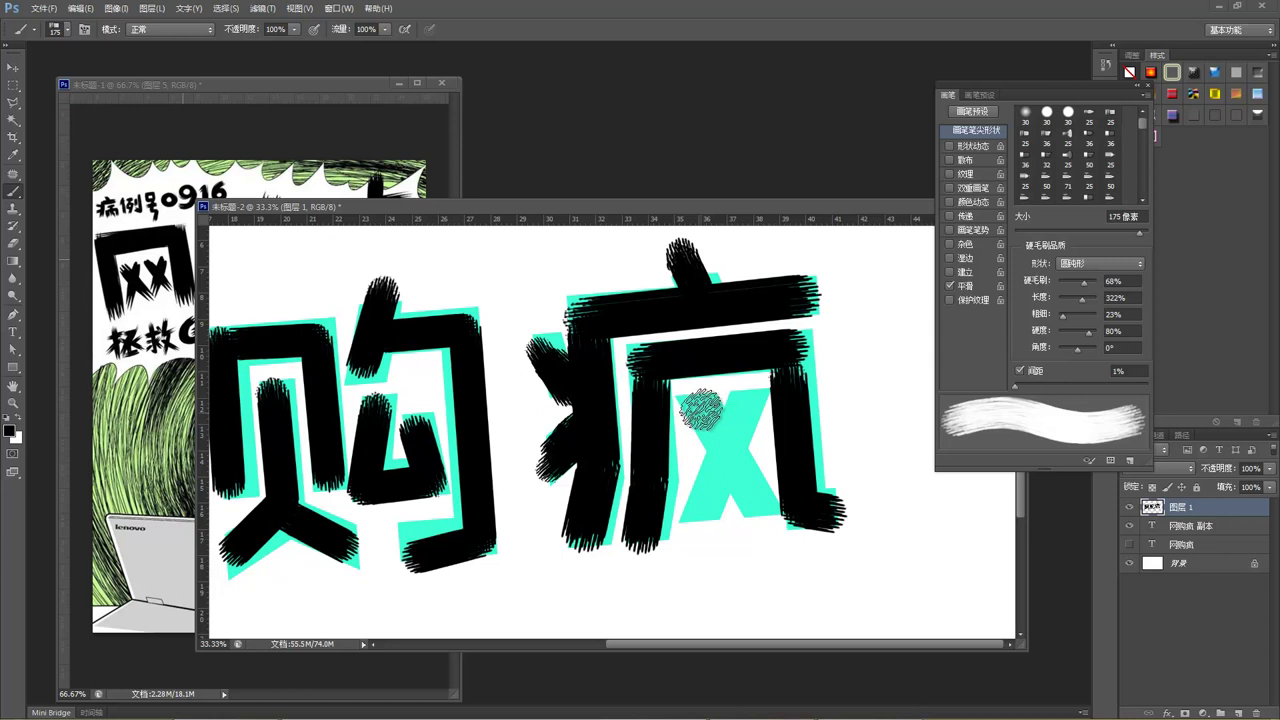
pyautogui.moveTo(693, 402); pyautogui.dragTo(765, 508)
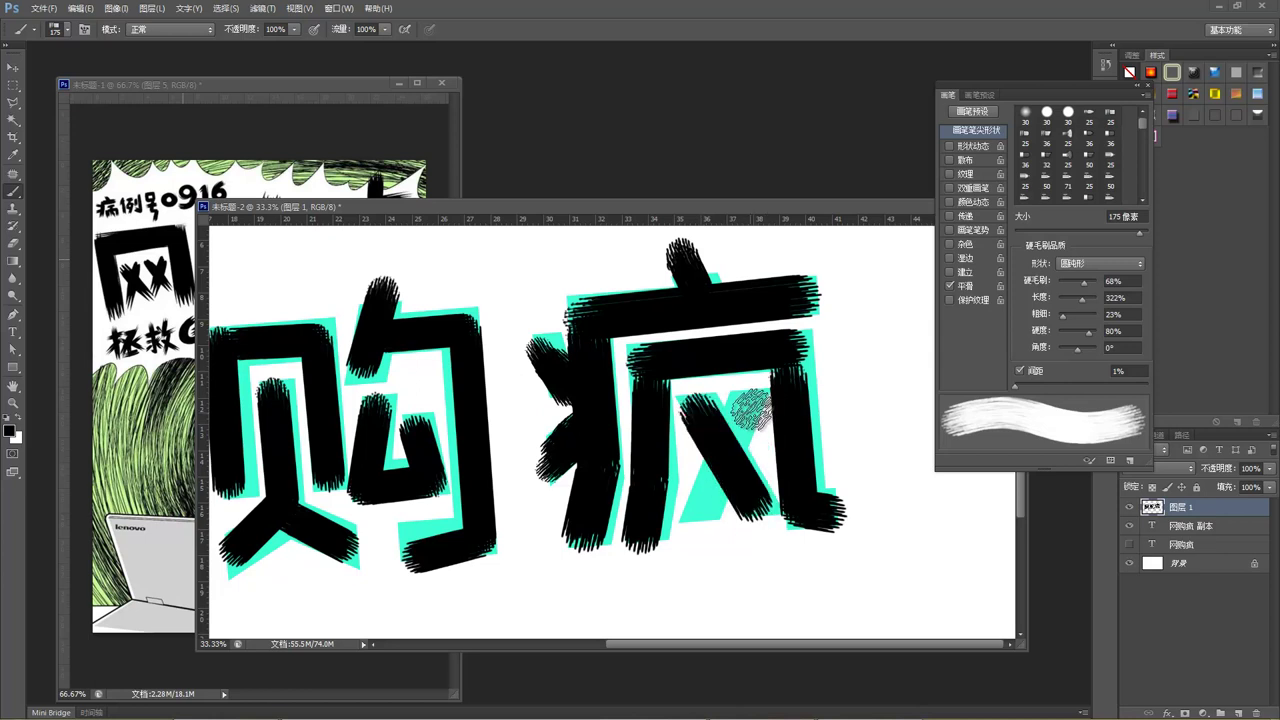
pyautogui.moveTo(752, 402); pyautogui.dragTo(702, 512)
# Step: Hide the turquoise guide text layer 网购疯 副本, leaving only the painted lettering on the white background
pyautogui.press('z')
pyautogui.keyDown('alt'); pyautogui.click(640, 480); pyautogui.keyUp('alt')
pyautogui.keyDown('alt'); pyautogui.click(570, 447); pyautogui.keyUp('alt')
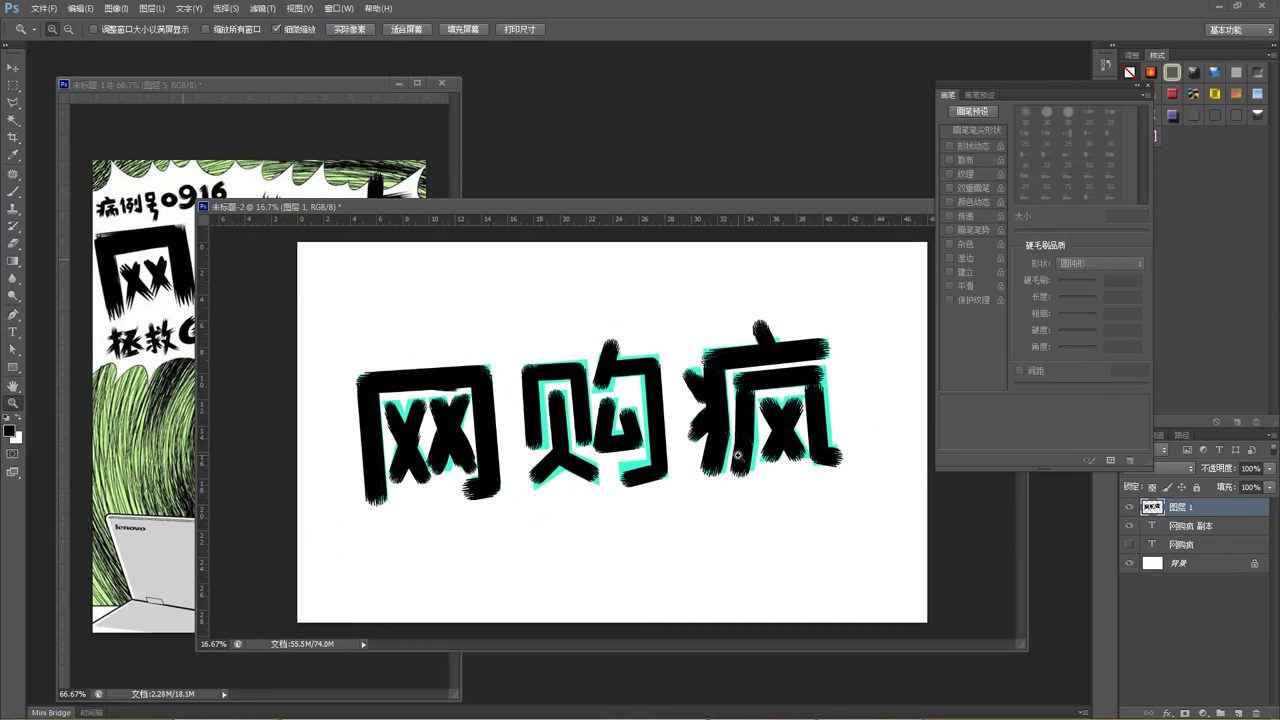
pyautogui.press('b')
pyautogui.press('v')
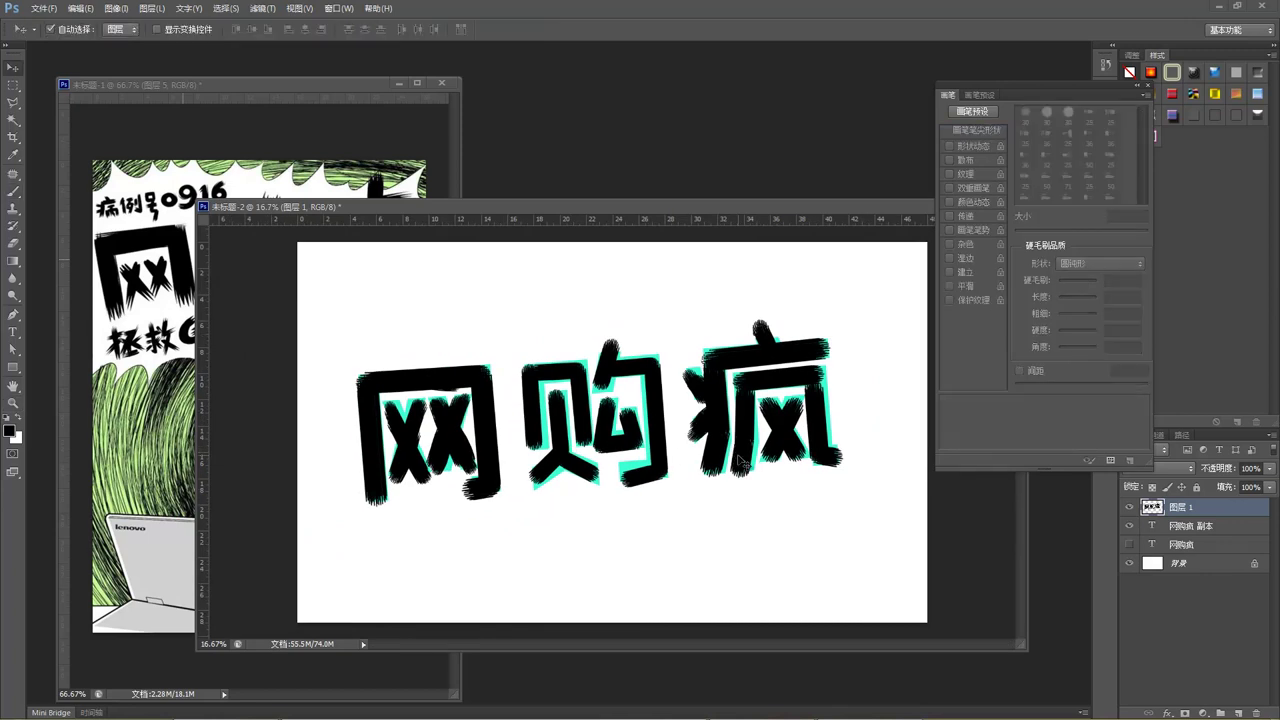
pyautogui.click(1131, 526)
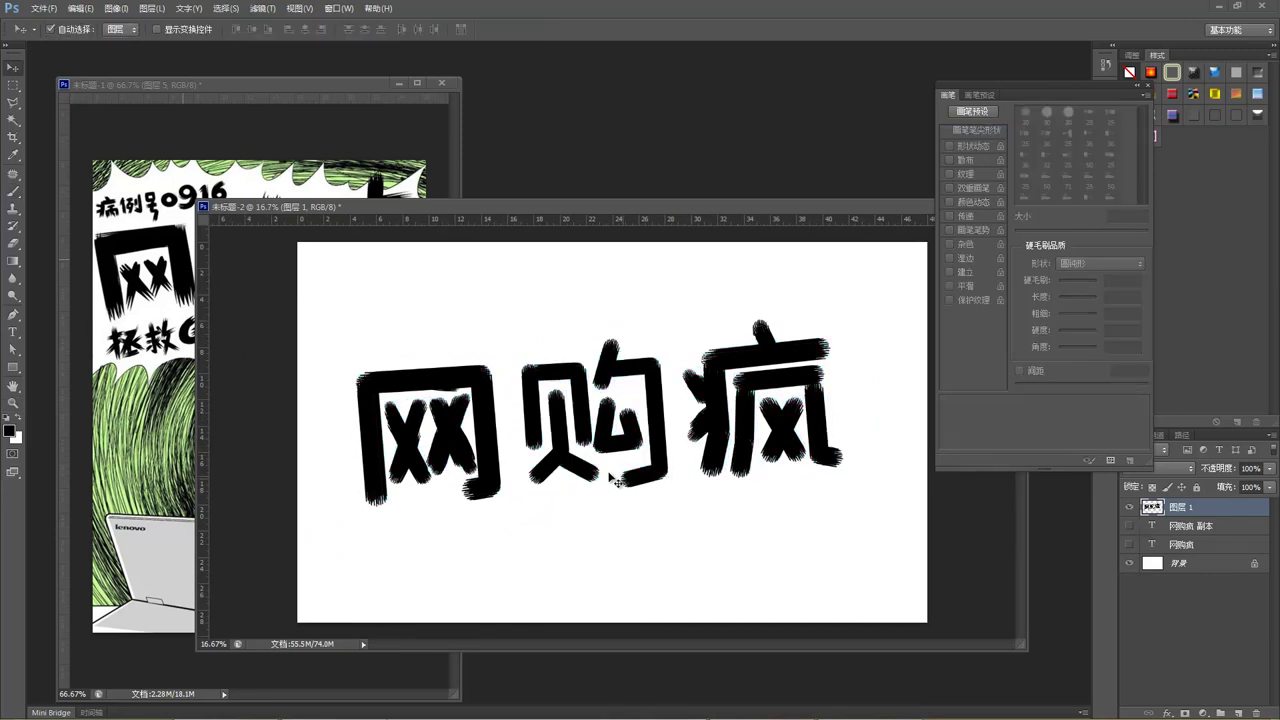
# Step: Adjust the painted lettering's vertical position on the canvas and shift the document window clear of the reference poster's title
pyautogui.moveTo(493, 440); pyautogui.dragTo(494, 420)
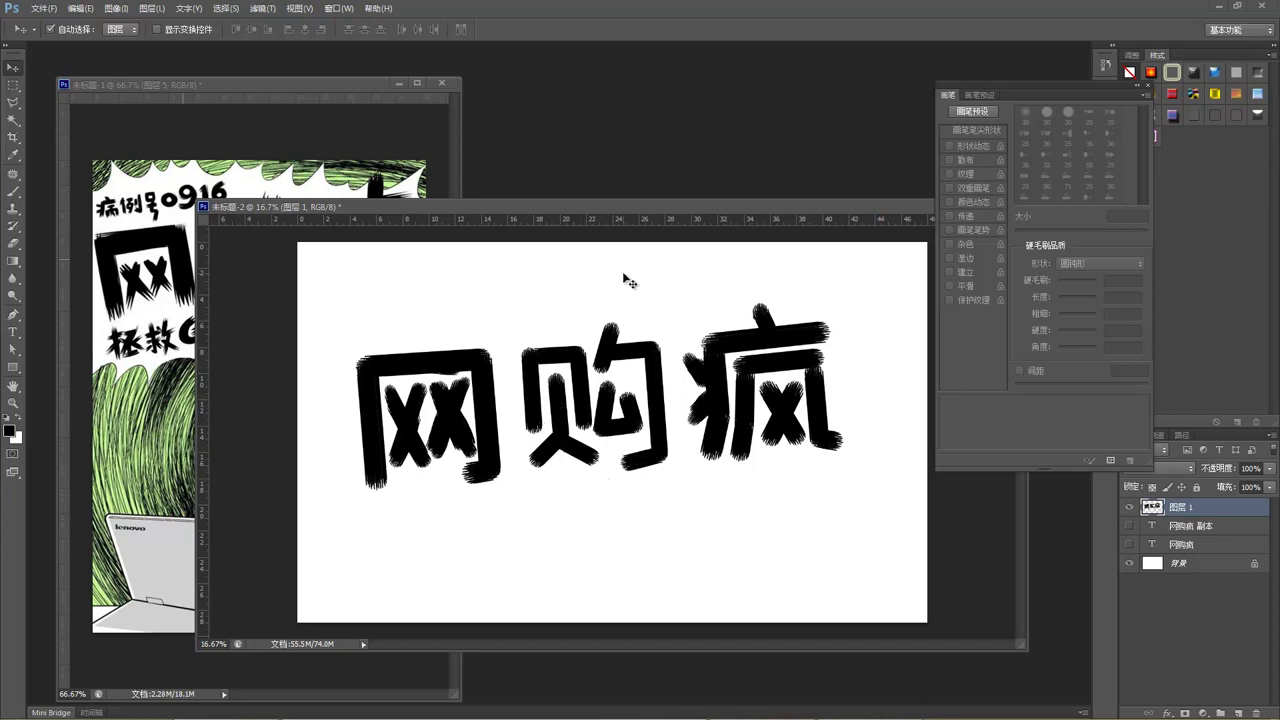
pyautogui.moveTo(627, 208); pyautogui.dragTo(583, 234)
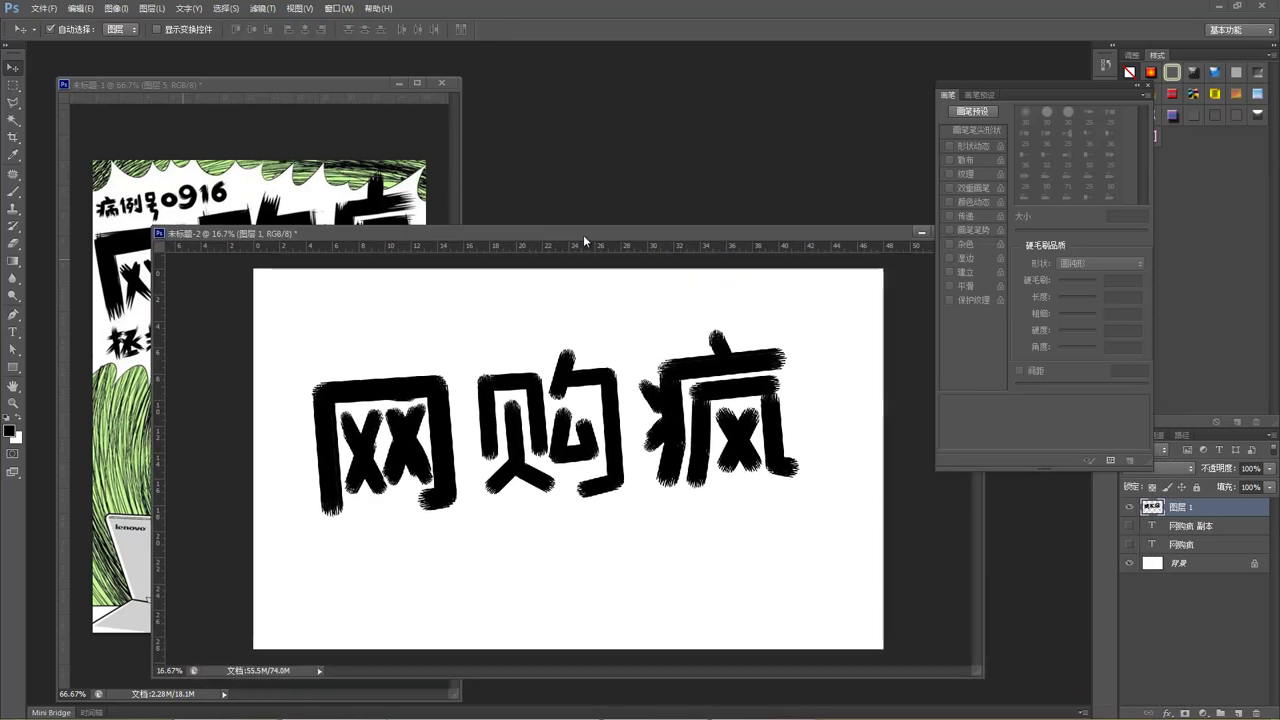
pyautogui.moveTo(730, 377); pyautogui.dragTo(728, 392)
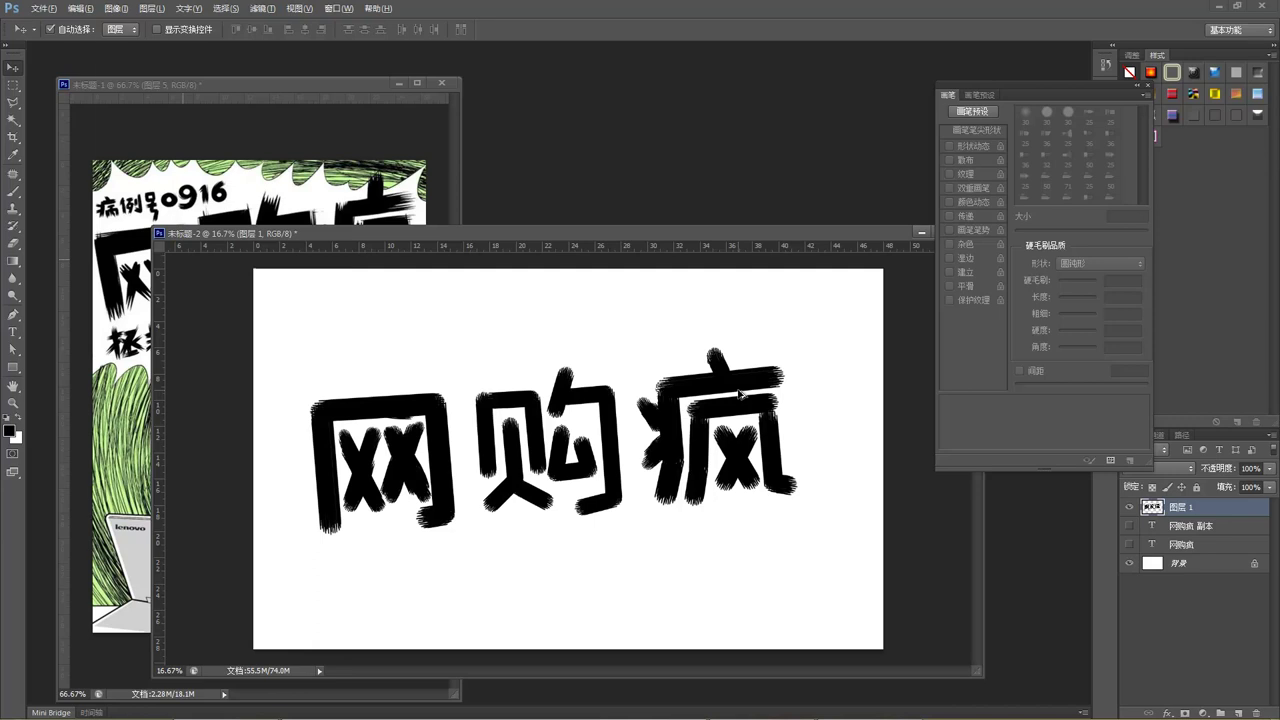
# Step: Rotate the whole canvas 90° clockwise
pyautogui.hotkey('alt', 'i')
pyautogui.press('g')
pyautogui.press('Down')
pyautogui.press('Return')
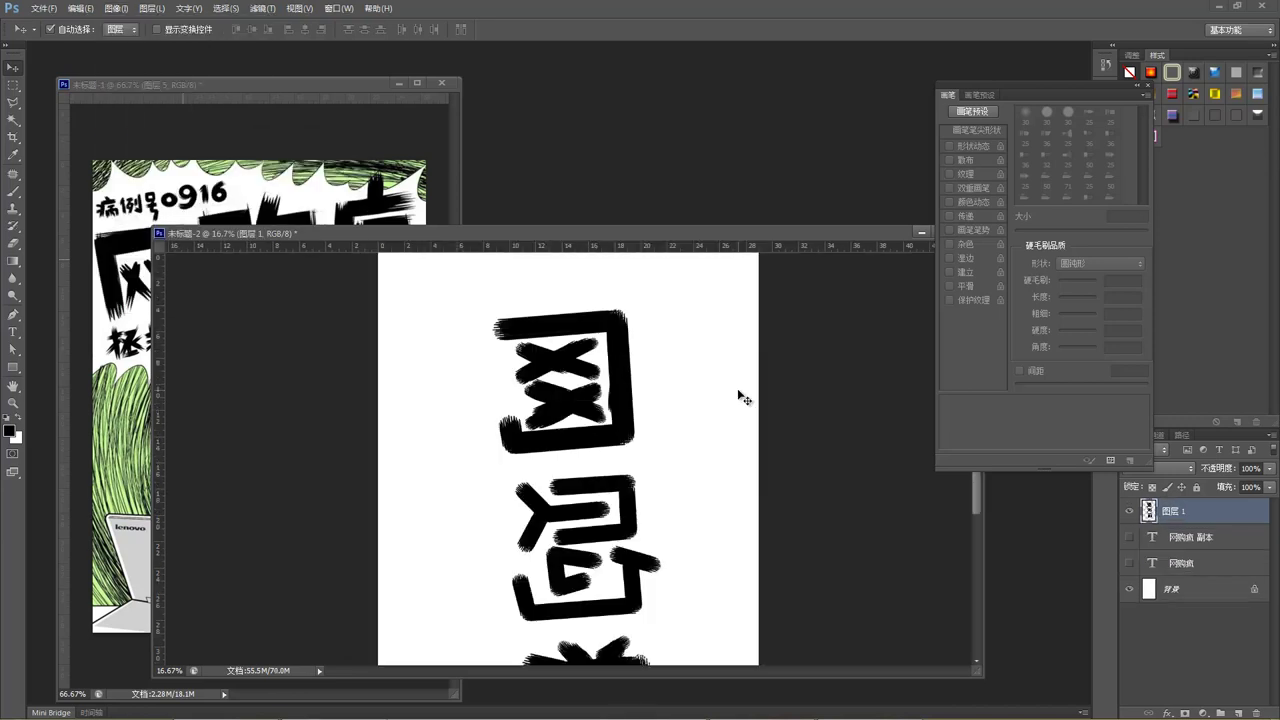
pyautogui.hotkey('ctrl', 'z')
pyautogui.hotkey('ctrl', 'z')
# Step: Apply the Wind filter to the painted lettering layer with method 风 and direction 从左 (from the left)
pyautogui.click(256, 10)
pyautogui.moveTo(341, 156)
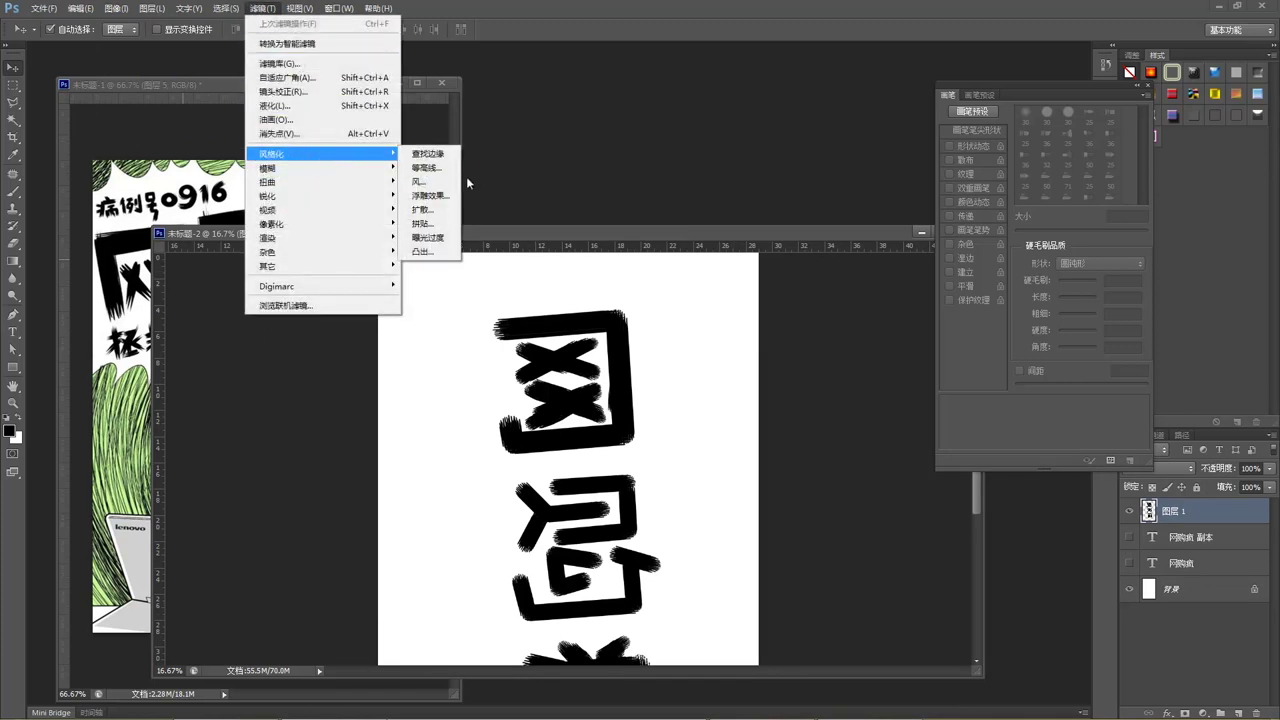
pyautogui.click(420, 181)
pyautogui.moveTo(633, 143); pyautogui.dragTo(311, 137)
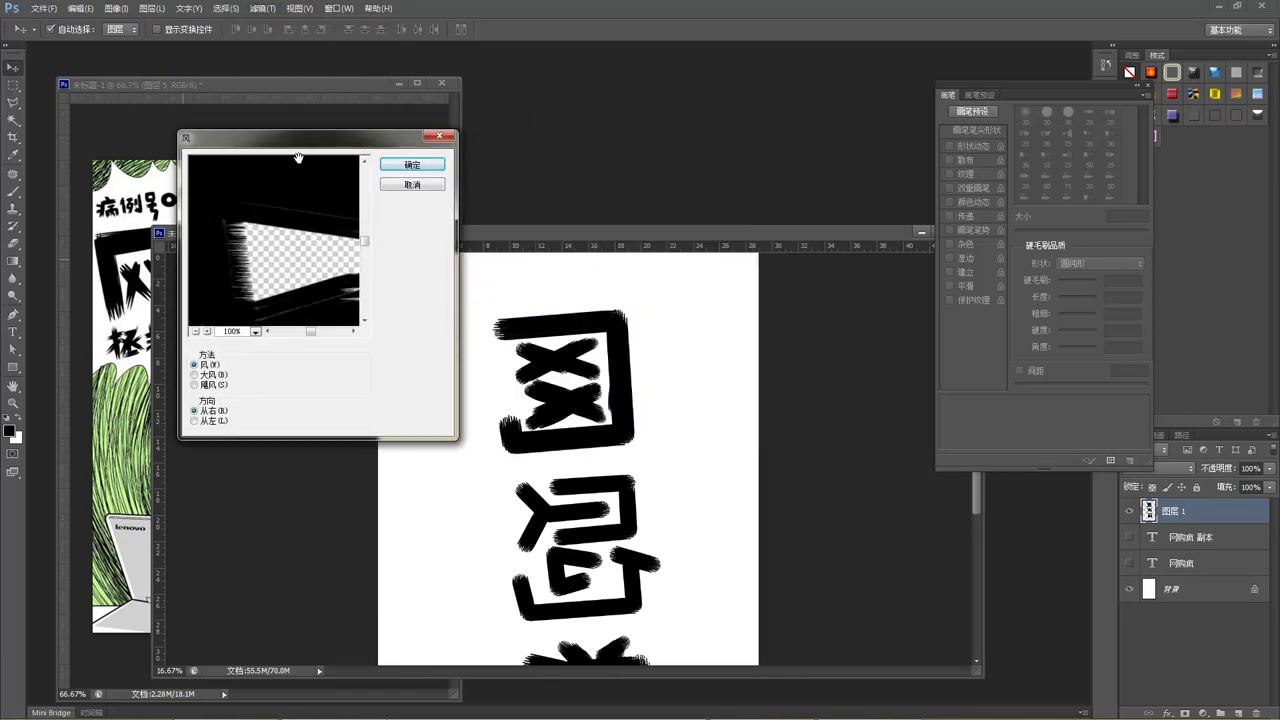
pyautogui.click(196, 331)
pyautogui.click(196, 331)
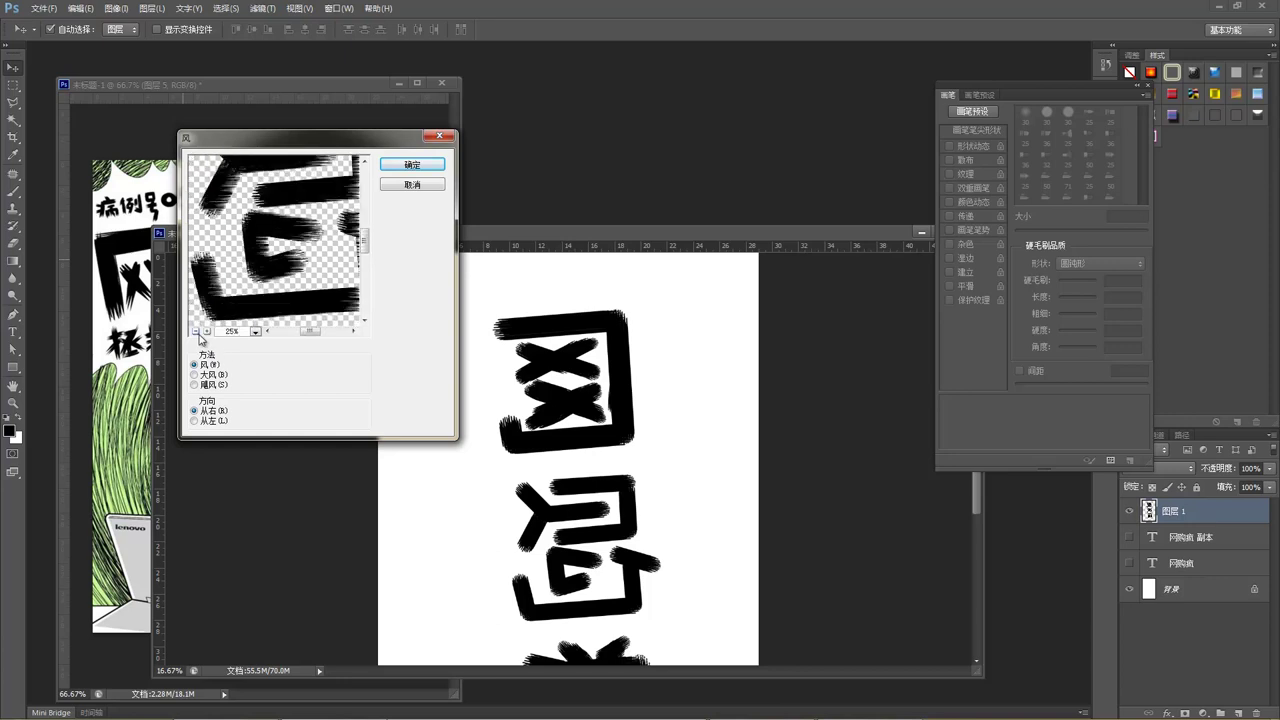
pyautogui.click(196, 331)
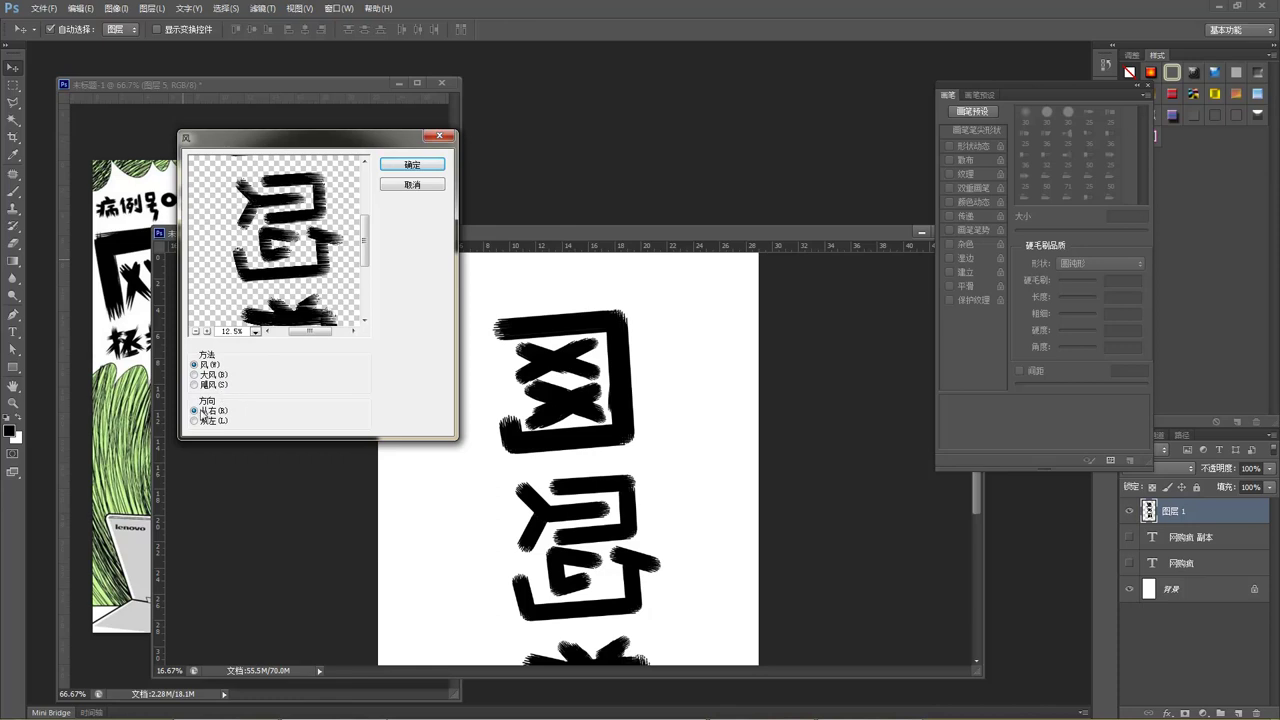
pyautogui.click(195, 421)
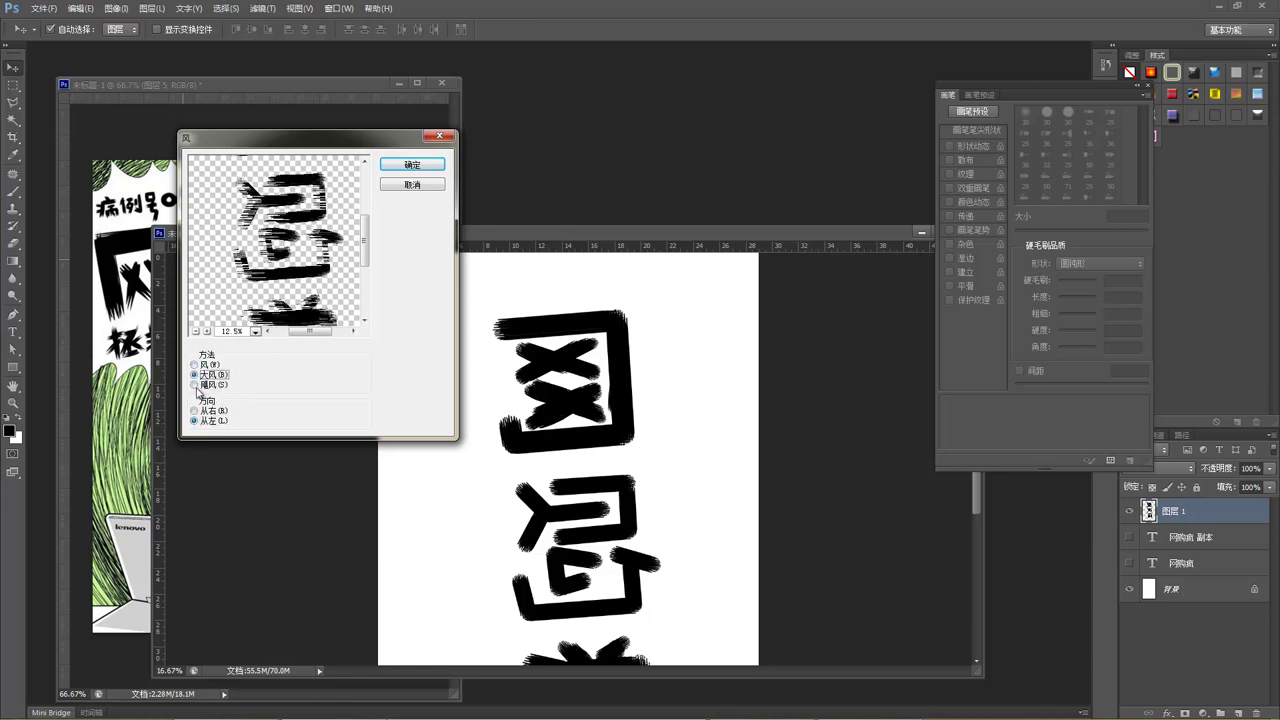
pyautogui.click(195, 384)
pyautogui.click(195, 365)
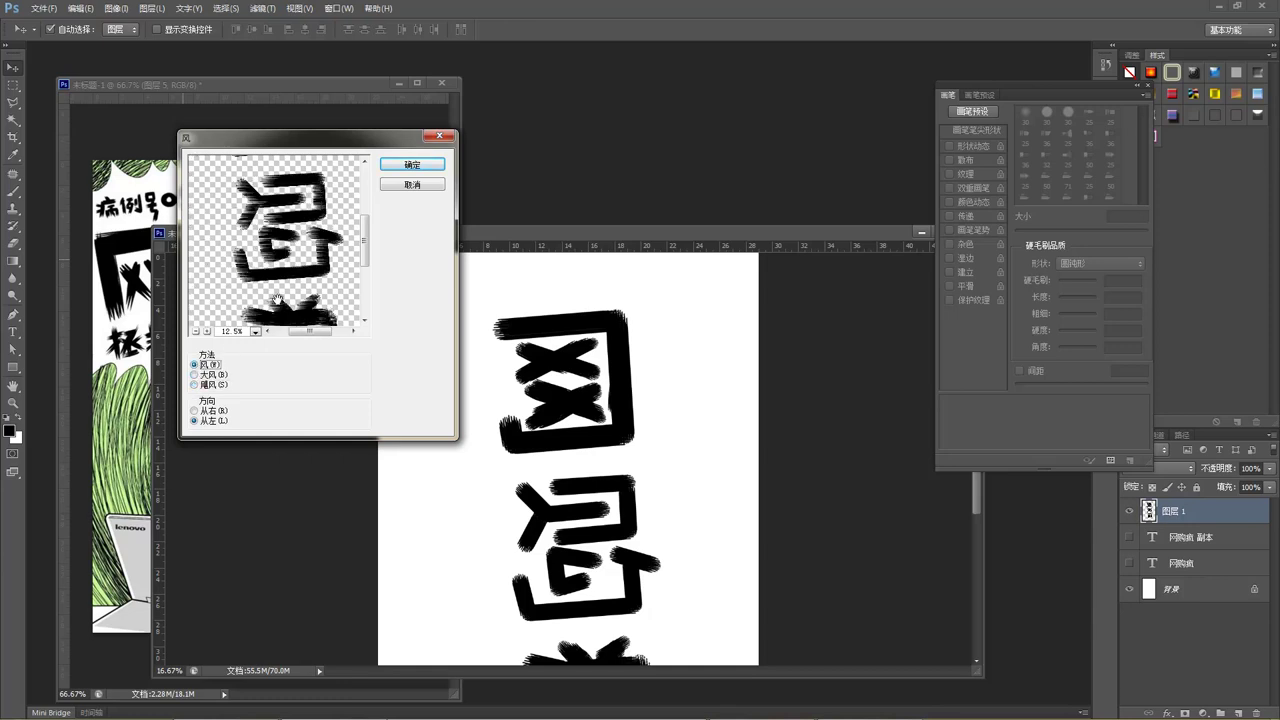
pyautogui.click(196, 331)
pyautogui.click(410, 166)
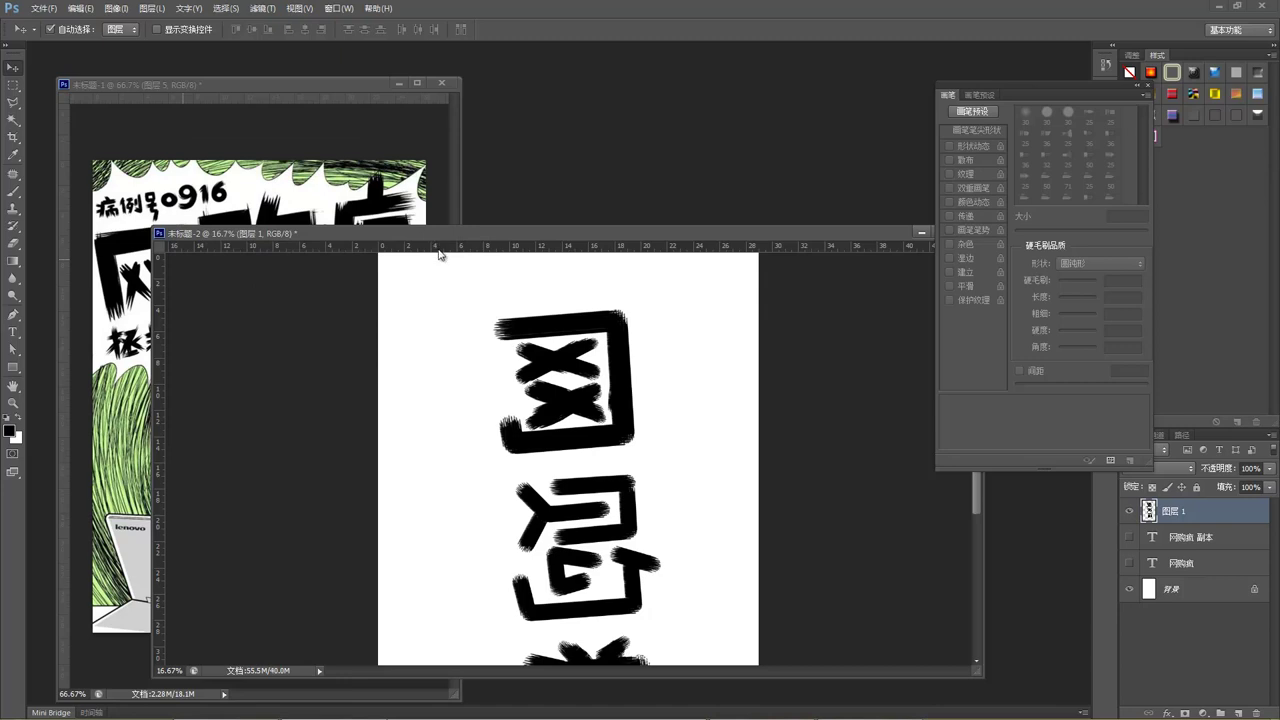
# Step: Reapply the same Wind filter to strengthen the streaks on the lettering
pyautogui.hotkey('ctrl', 'f')
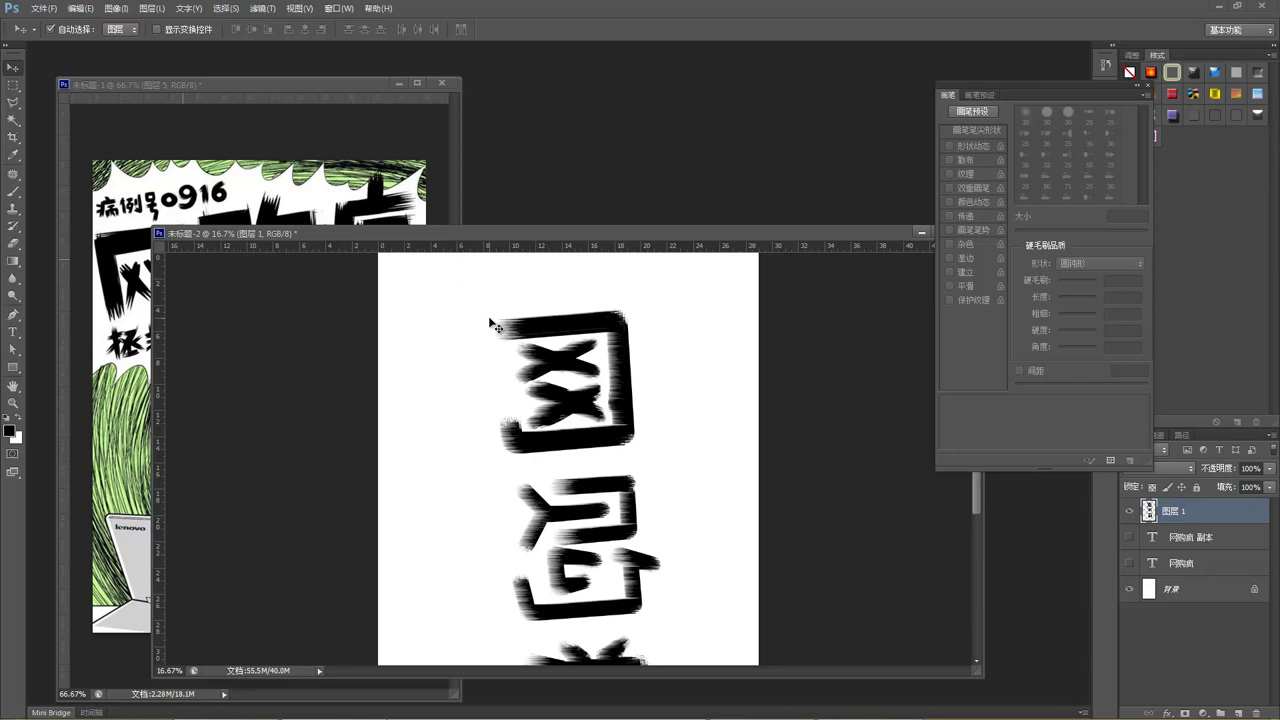
pyautogui.press('z')
pyautogui.keyDown('alt'); pyautogui.click(562, 374); pyautogui.keyUp('alt')
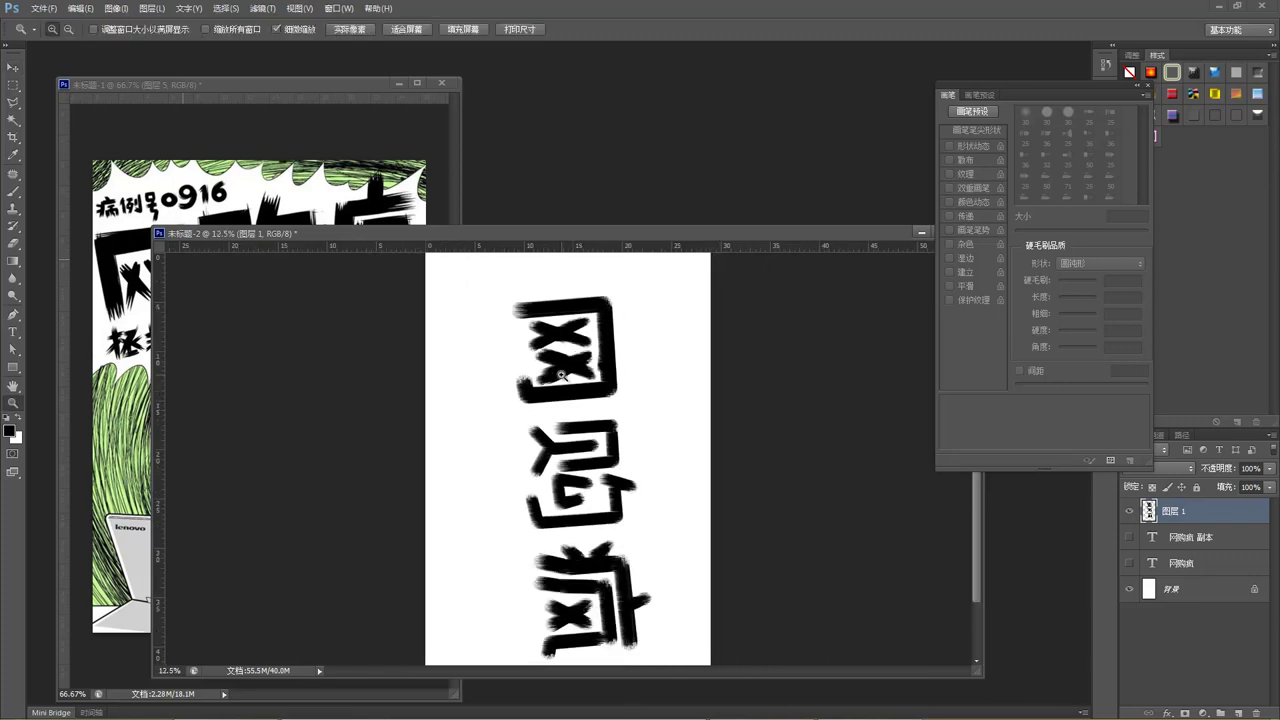
# Step: Rotate the canvas 90° clockwise three times to bring the lettering back upright
pyautogui.click(14, 70)
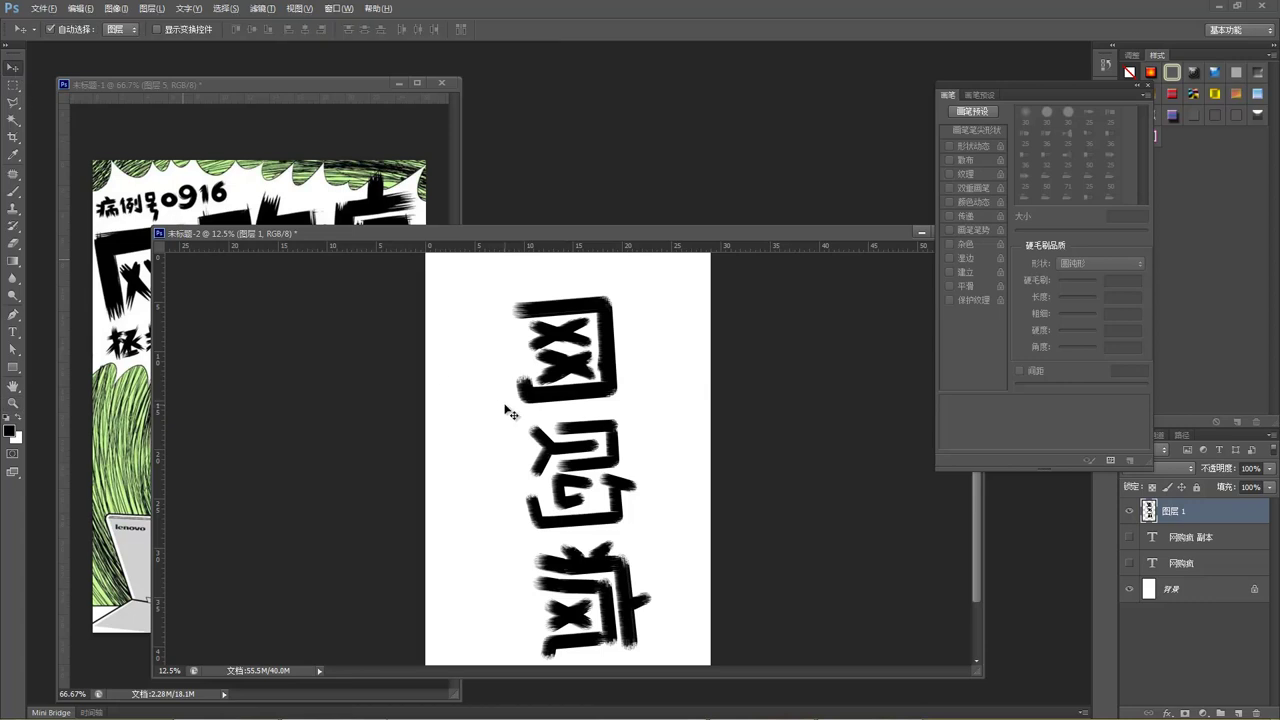
pyautogui.click(510, 412)
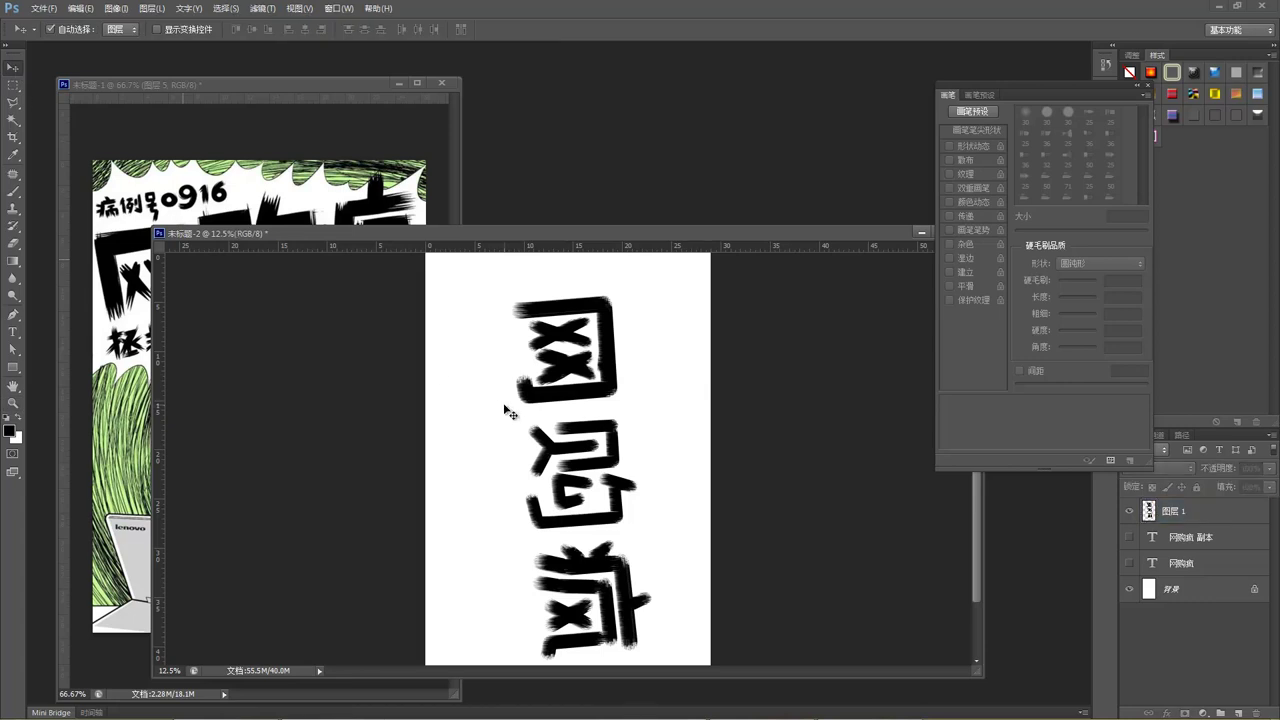
pyautogui.hotkey('alt', 'i')
pyautogui.press('g')
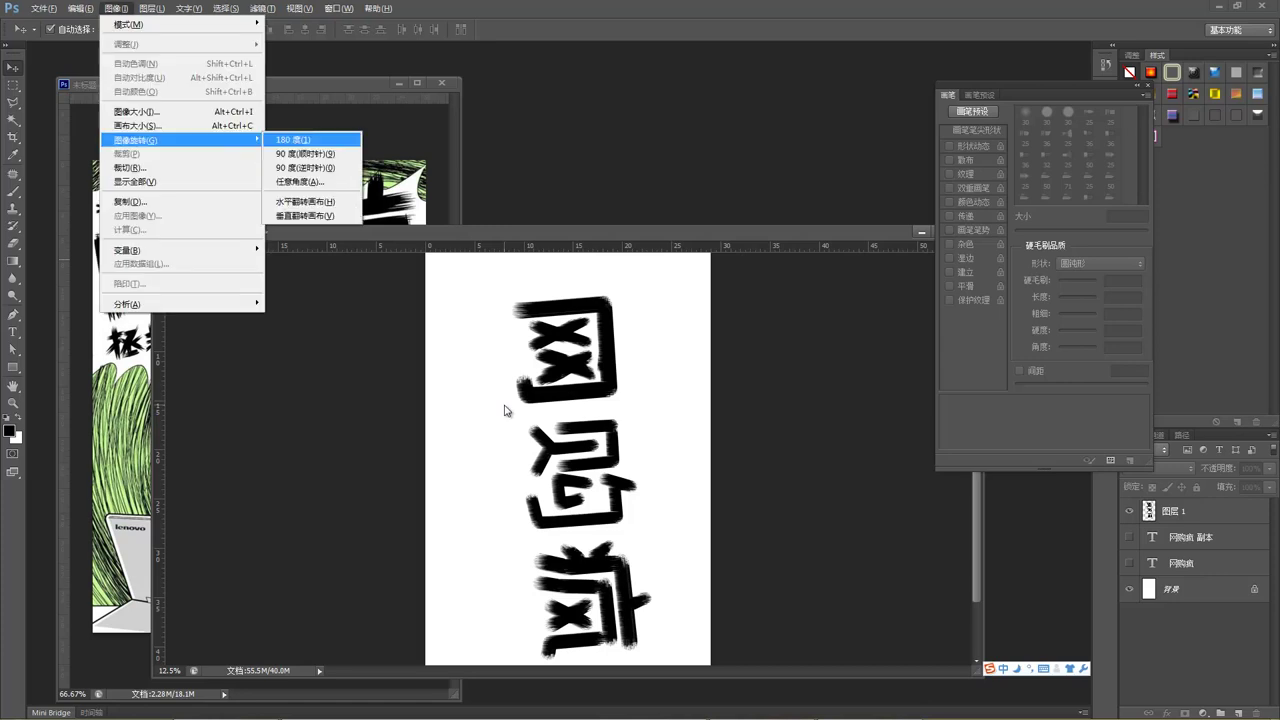
pyautogui.press('9')
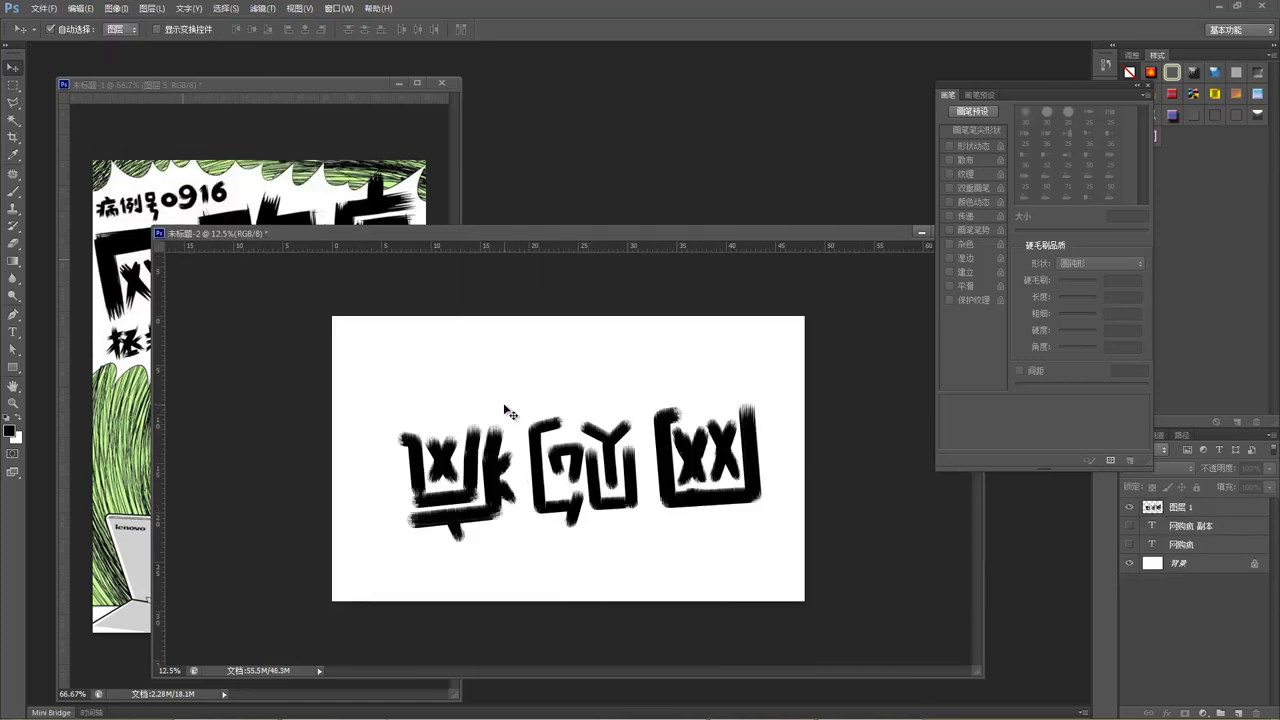
pyautogui.hotkey('alt', 'i')
pyautogui.press('g')
pyautogui.press('9')
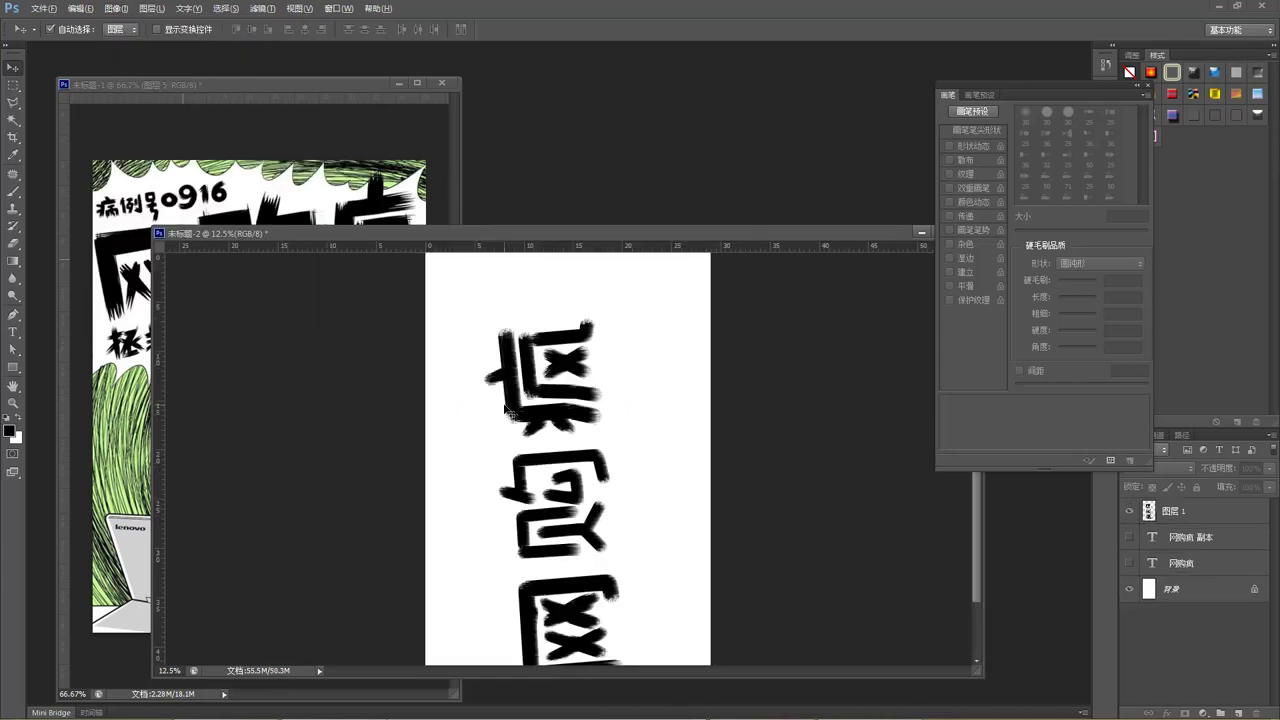
pyautogui.hotkey('alt', 'i')
pyautogui.press('g')
pyautogui.press('9')
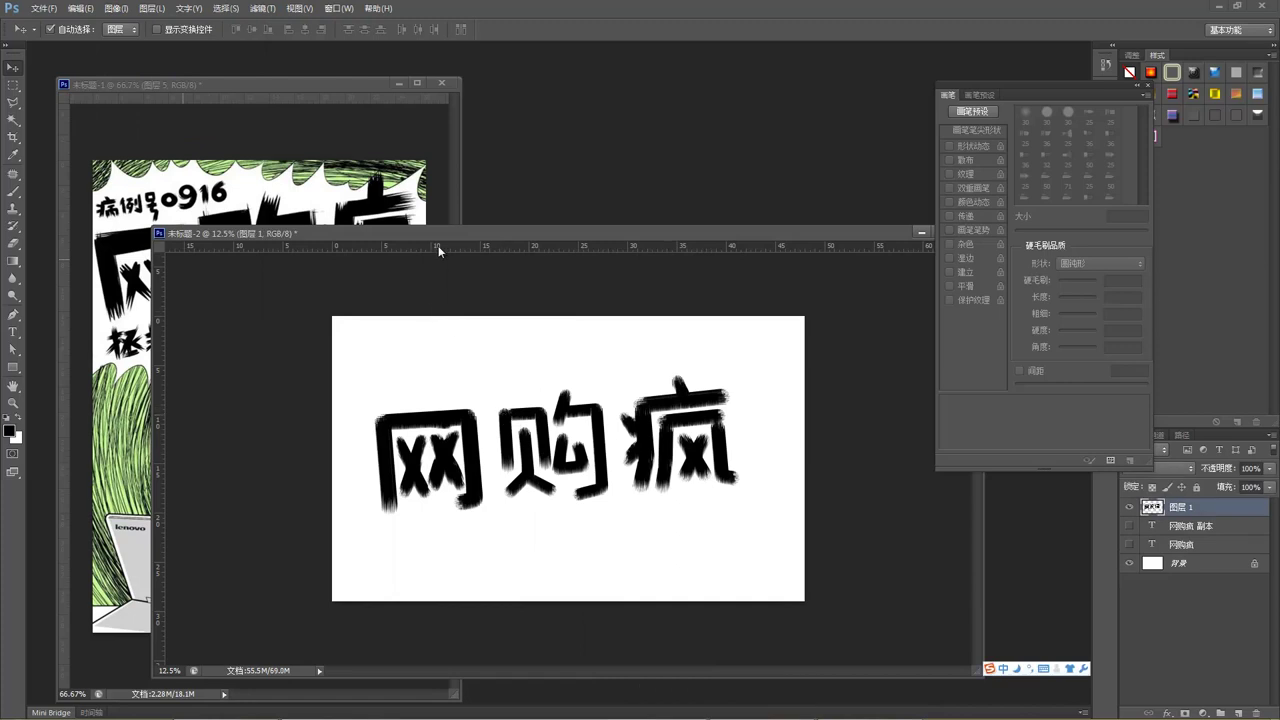
# Step: Examine the roughened stroke ends of the painted lettering up close and compare the lettering with the poster's 网购疯 title
pyautogui.moveTo(466, 235); pyautogui.dragTo(438, 222)
pyautogui.press('z')
pyautogui.press('Escape')
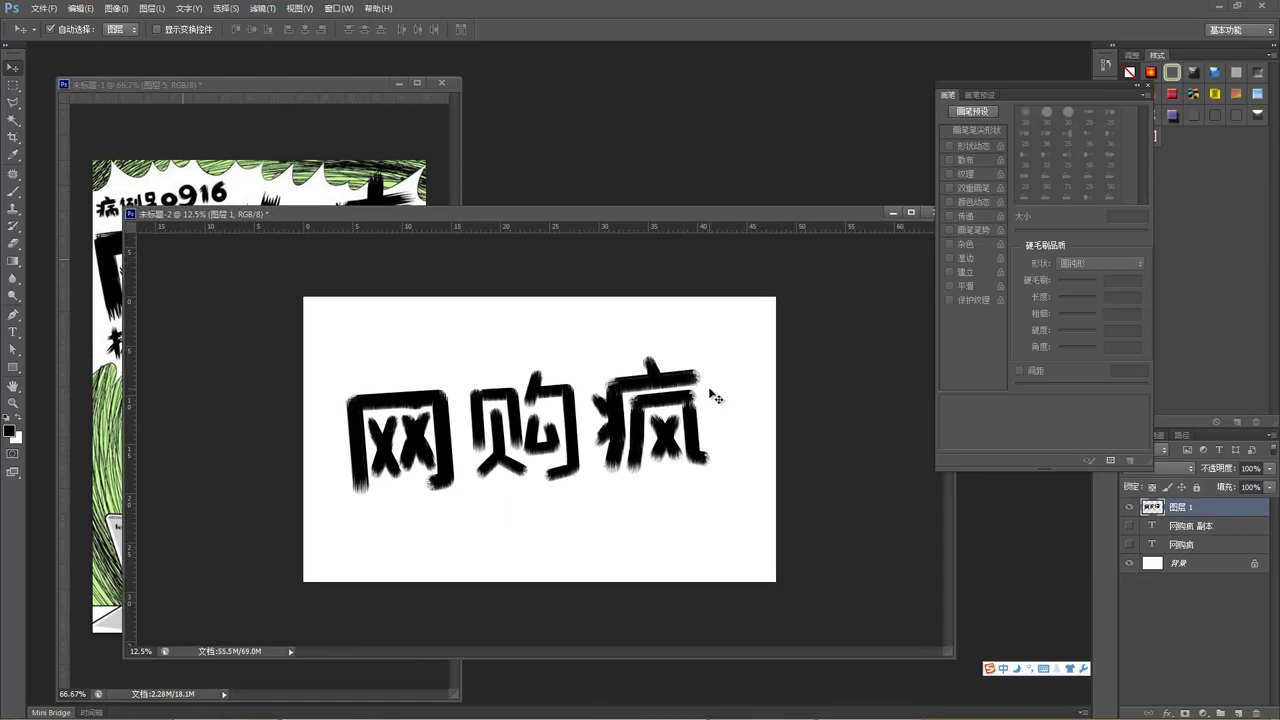
pyautogui.press('z')
pyautogui.press('Escape')
pyautogui.press('z')
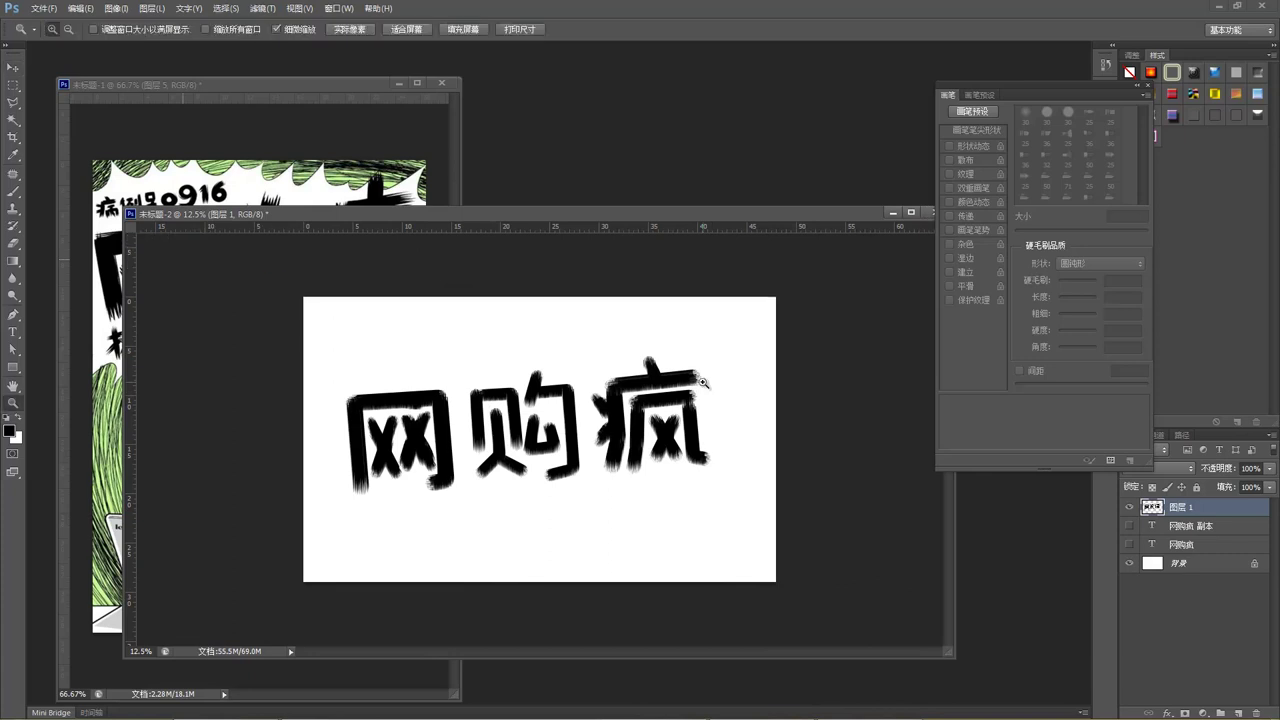
pyautogui.click(610, 410)
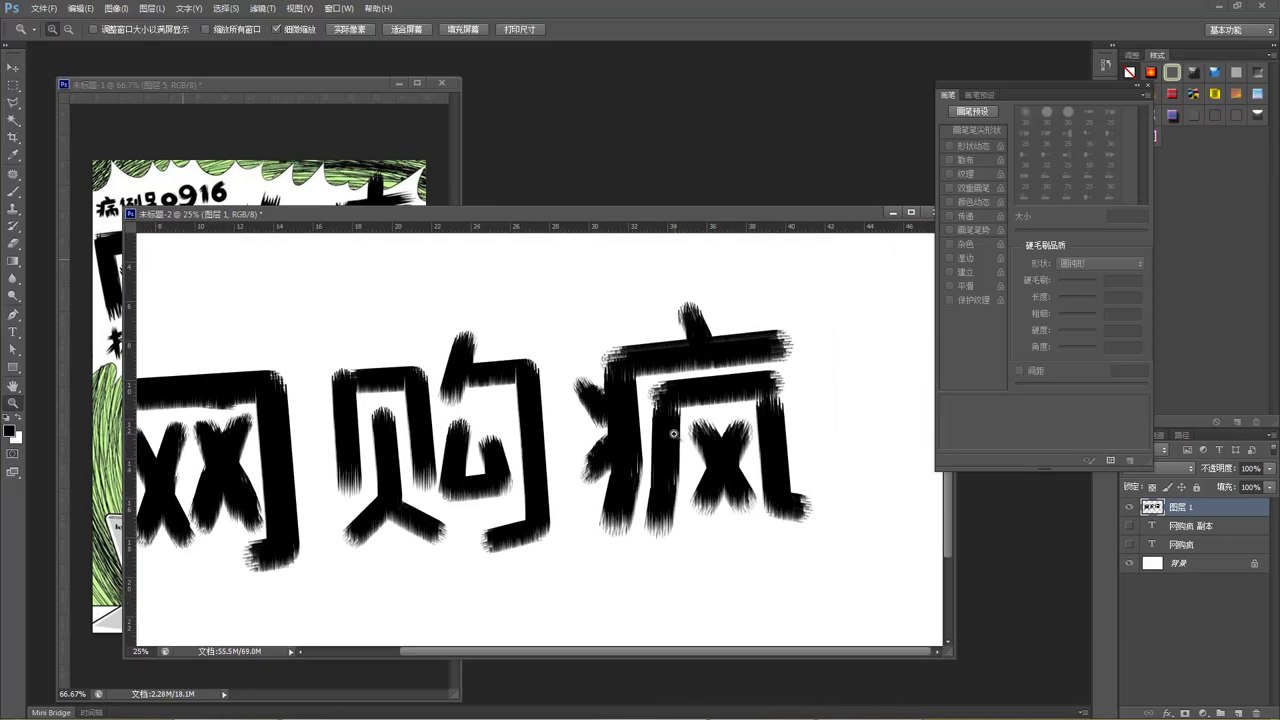
pyautogui.scroll(-1, 674, 433)
pyautogui.moveTo(444, 217); pyautogui.dragTo(592, 191)
pyautogui.keyDown('alt'); pyautogui.click(479, 402); pyautogui.keyUp('alt')
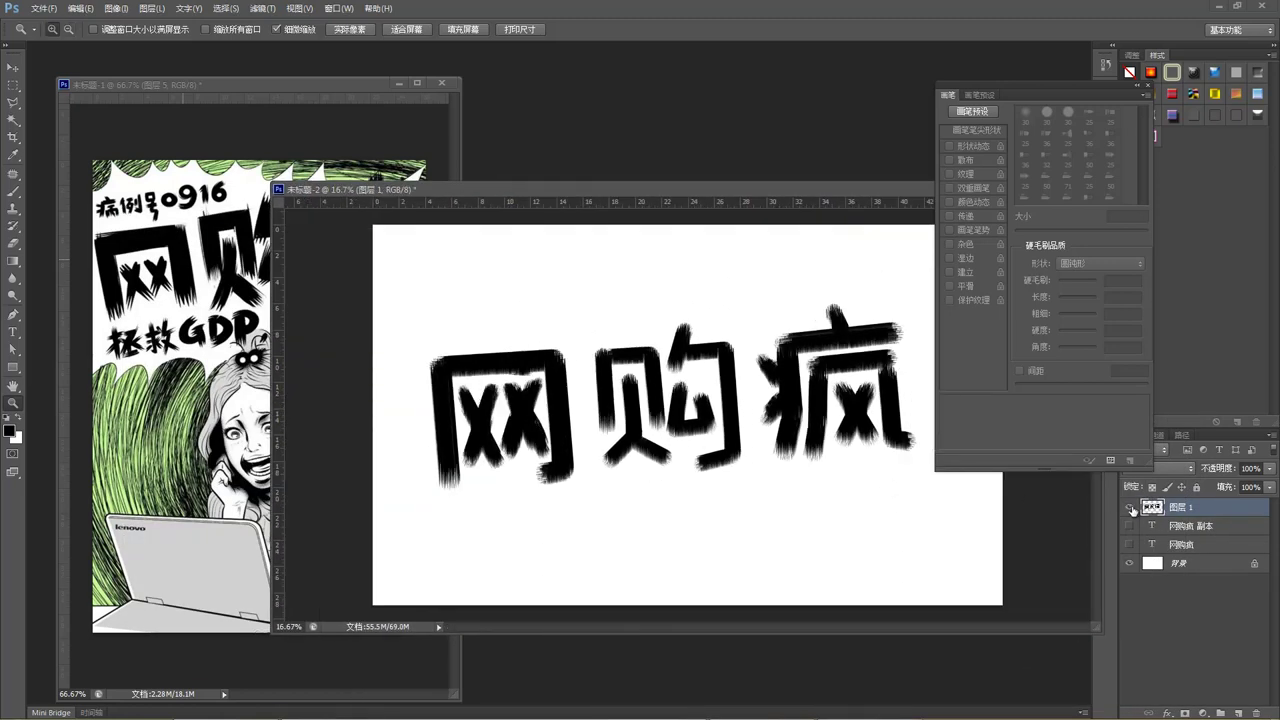
pyautogui.click(249, 209)
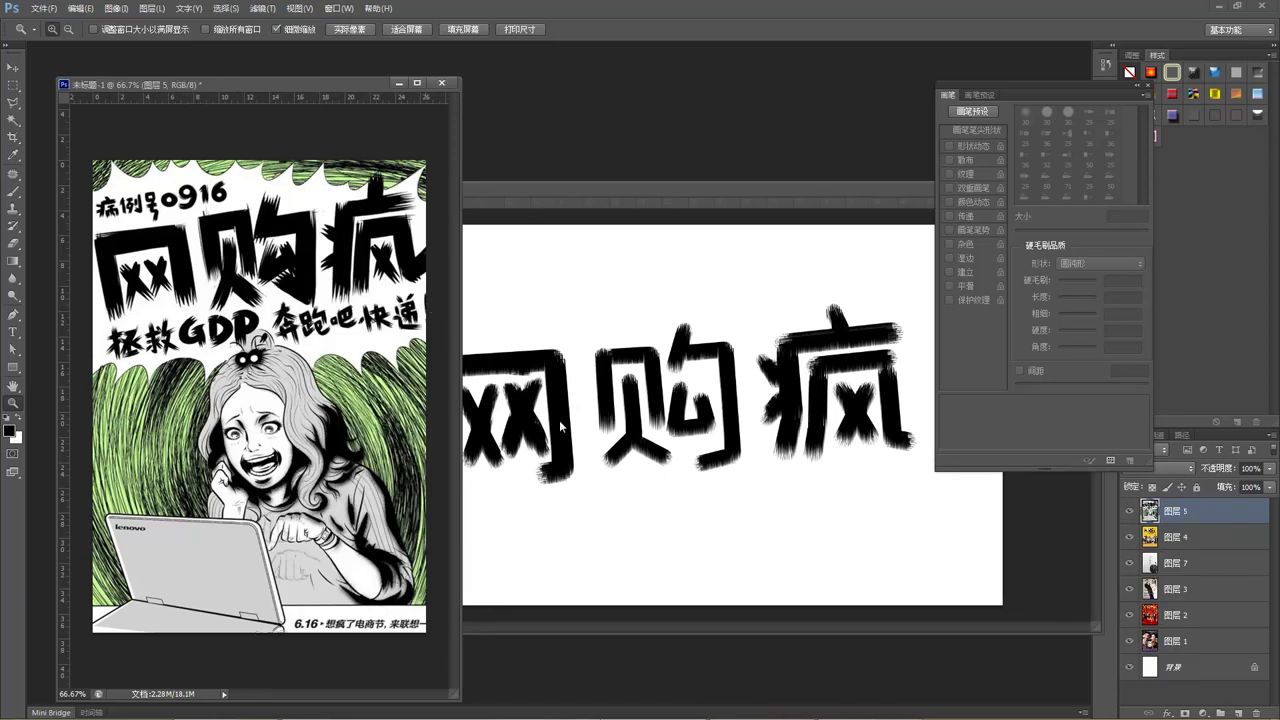
pyautogui.click(637, 366)
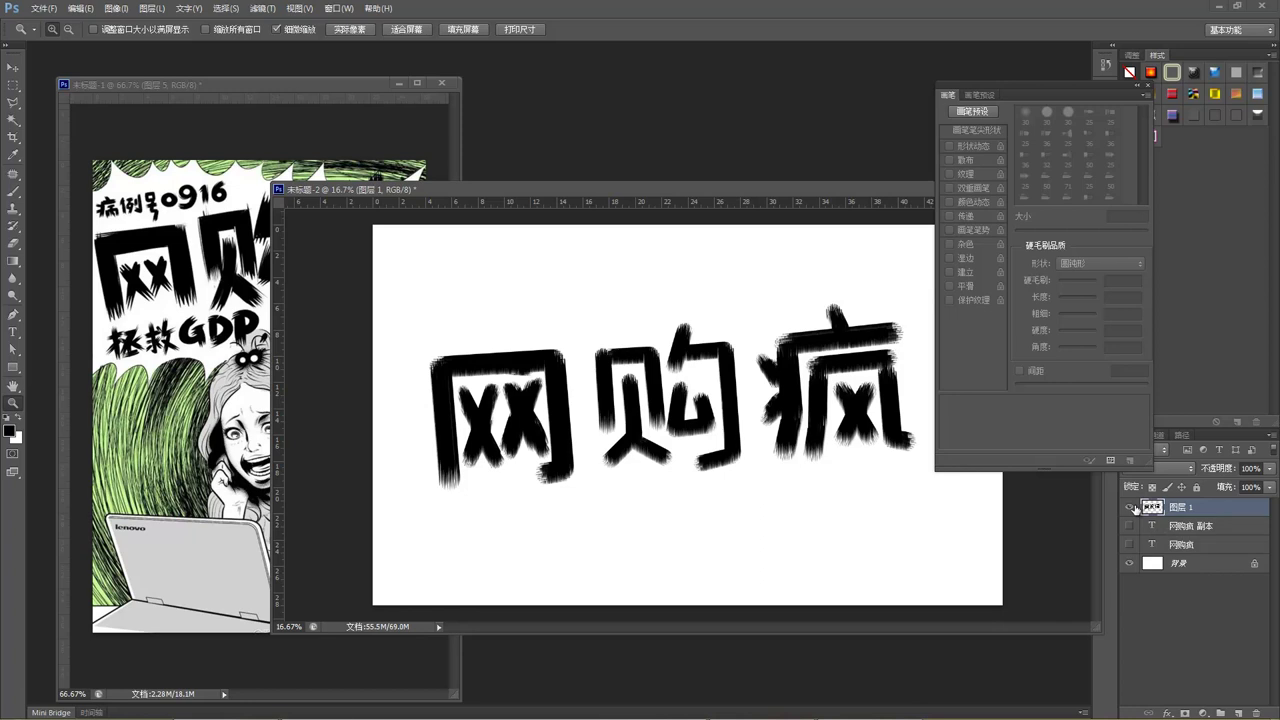
# Step: Hide the painted lettering layer 图层 1, and in the poster document hide 图层 5 and select the yellow poster layer 图层 4
pyautogui.click(1130, 508)
pyautogui.click(235, 265)
pyautogui.press('v')
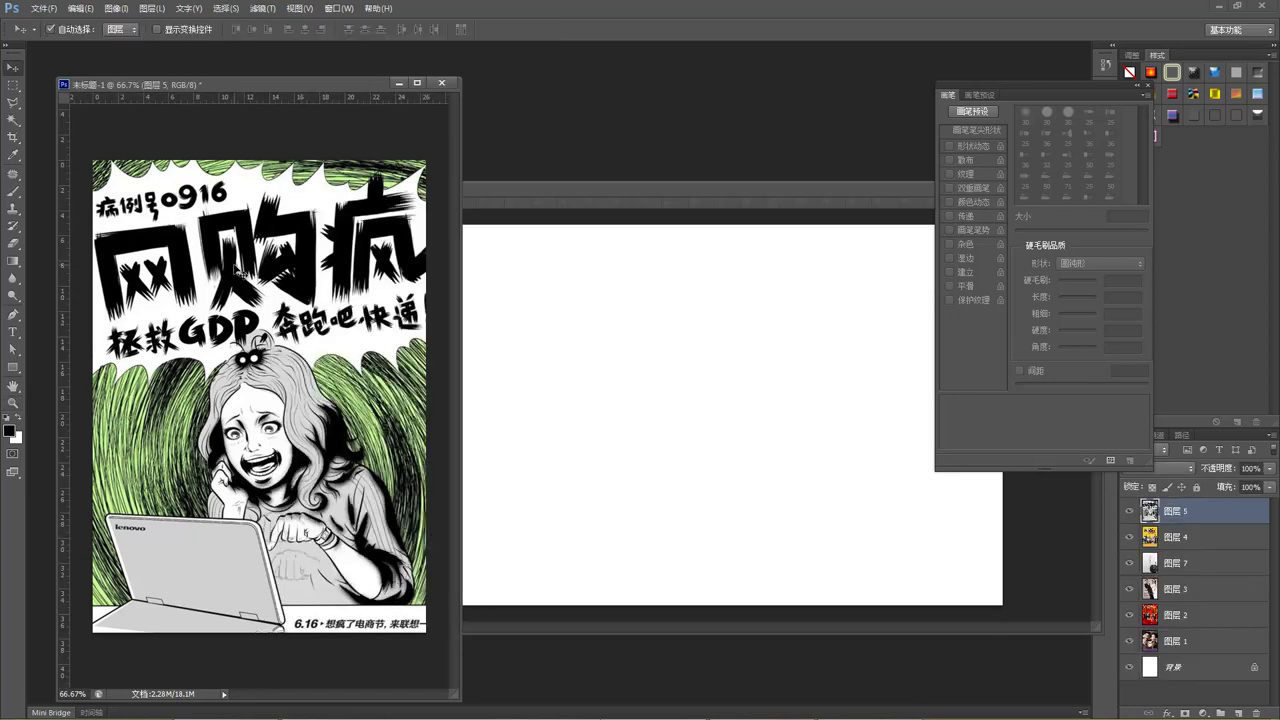
pyautogui.click(1129, 512)
pyautogui.click(278, 283)
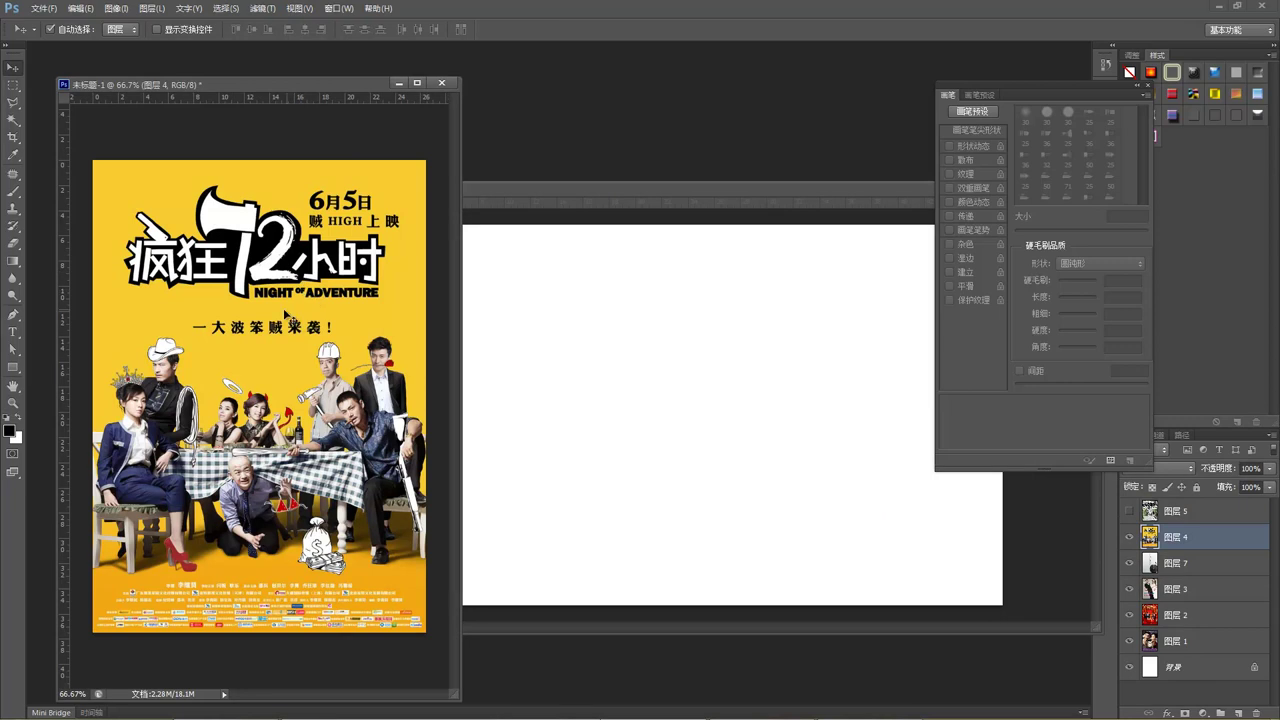
# Step: Start a text line on the blank canvas of the lettering document with the font size set to 100 点
pyautogui.click(13, 331)
pyautogui.moveTo(505, 199); pyautogui.dragTo(478, 248)
pyautogui.click(467, 447)
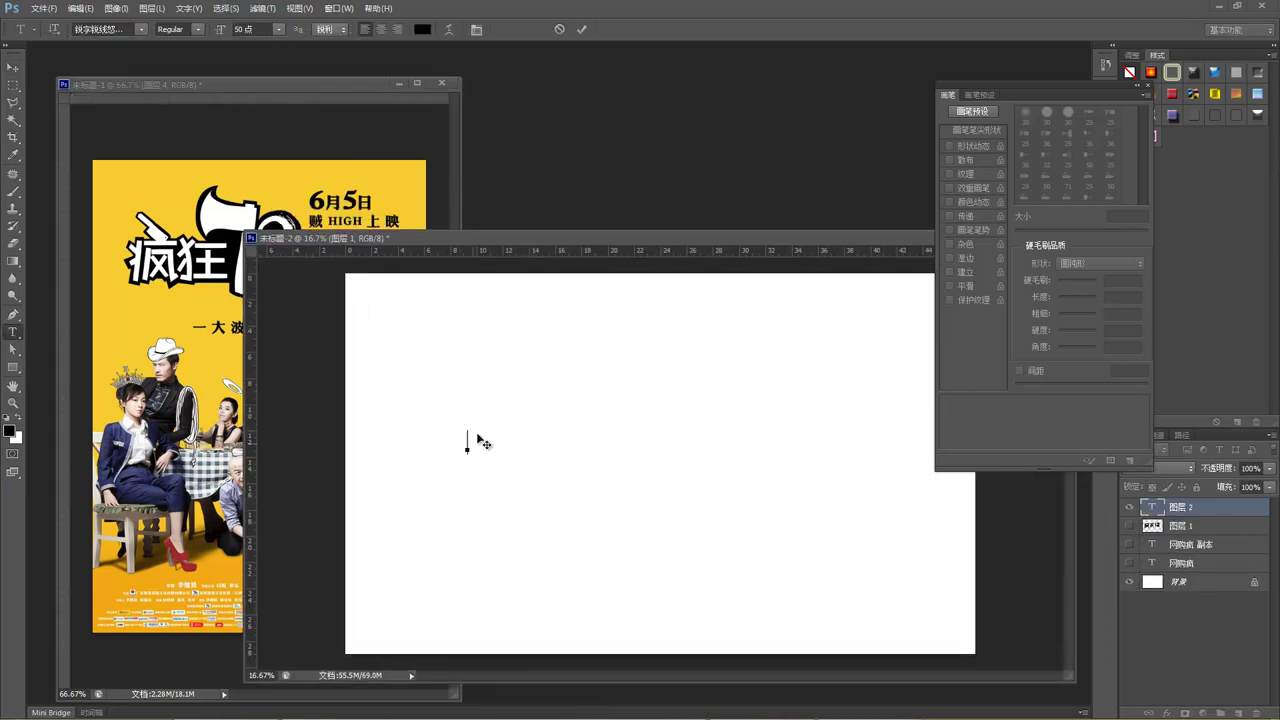
pyautogui.click(241, 26)
pyautogui.write('16')
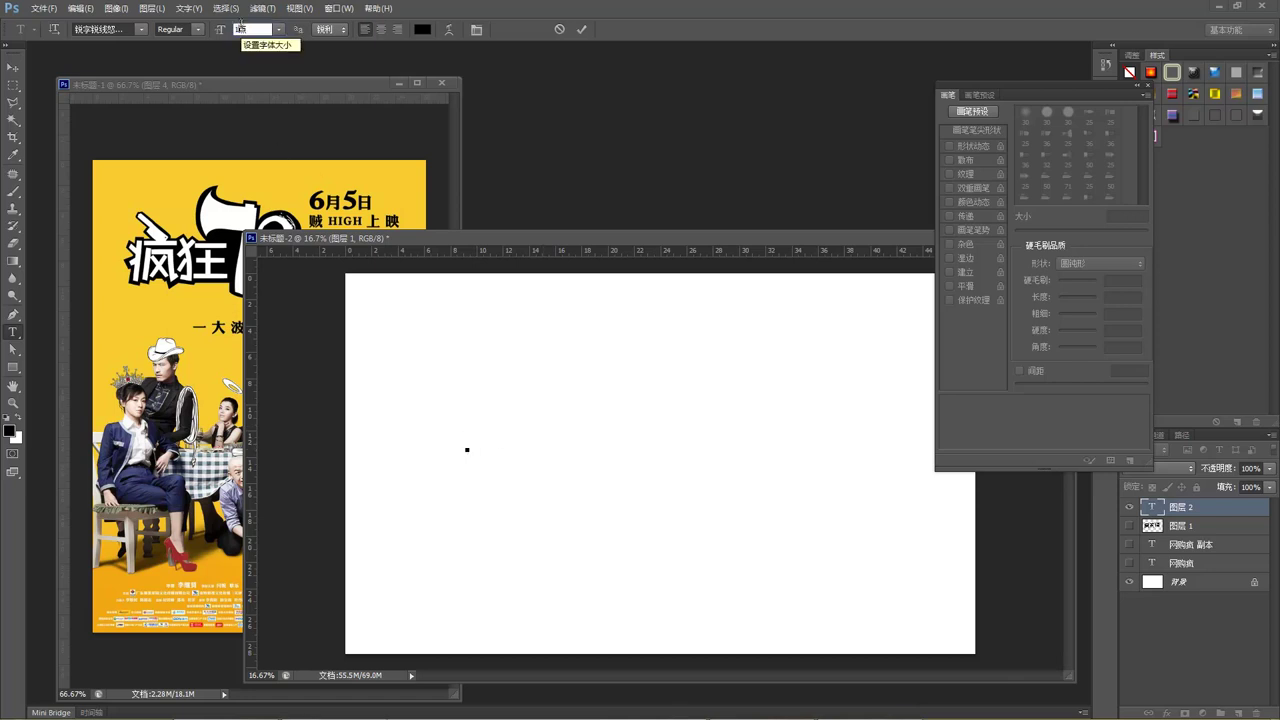
pyautogui.press('Return')
# Step: Enter the title text 疯狂72小时 and select only its digit 2
pyautogui.write('fe')
pyautogui.press('BackSpace')
pyautogui.press('BackSpace')
pyautogui.hotkey('ctrl', 'shift')
pyautogui.write('fengkuang')
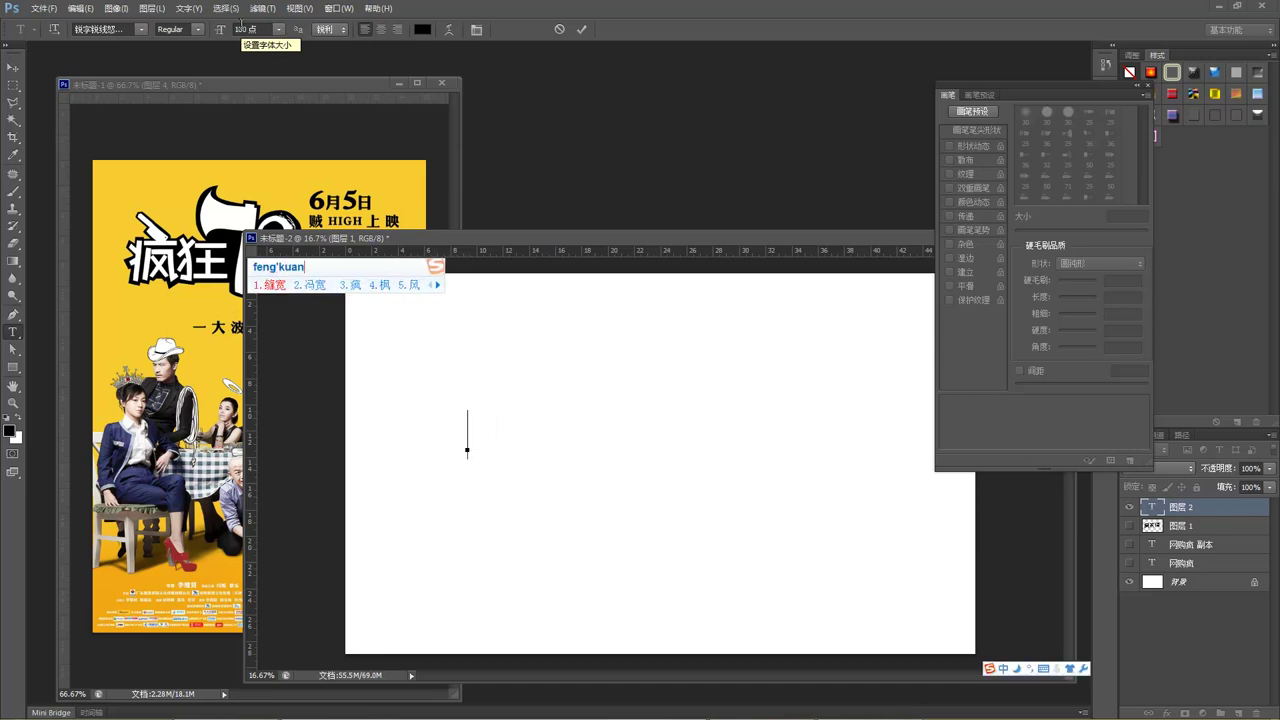
pyautogui.press('space')
pyautogui.write('72xiaoshj')
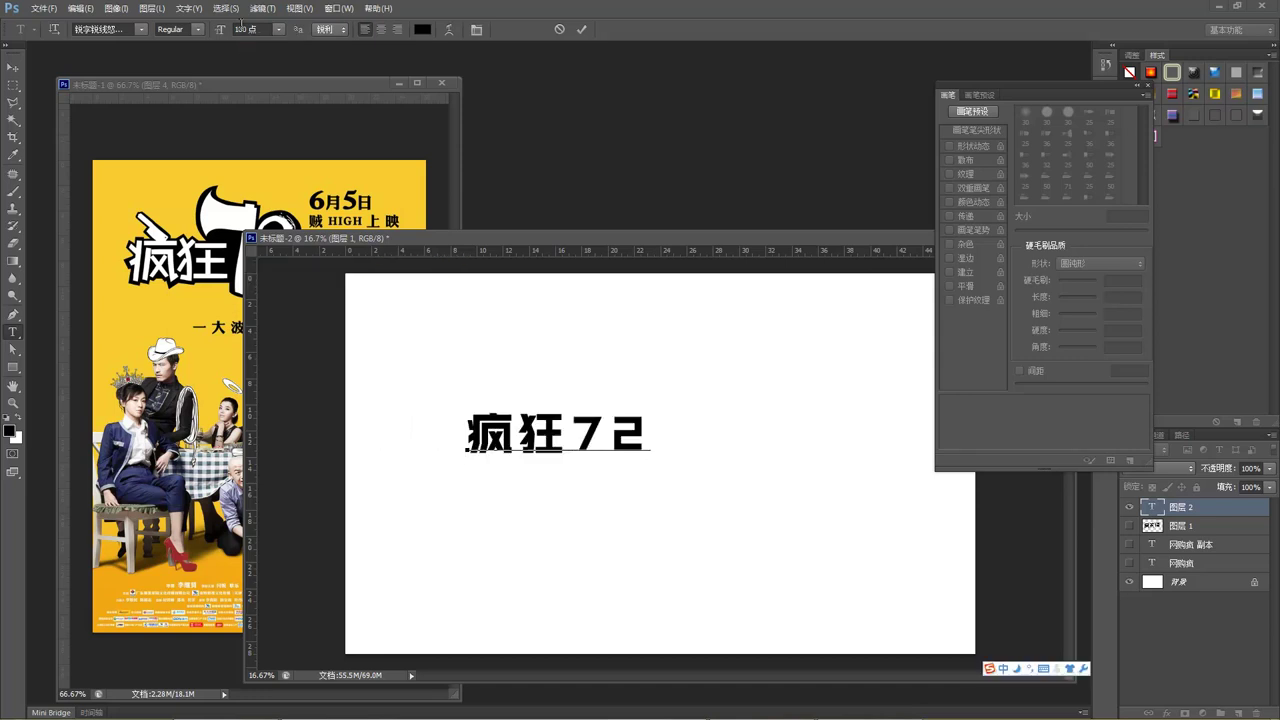
pyautogui.press('BackSpace')
pyautogui.write("iao'sh")
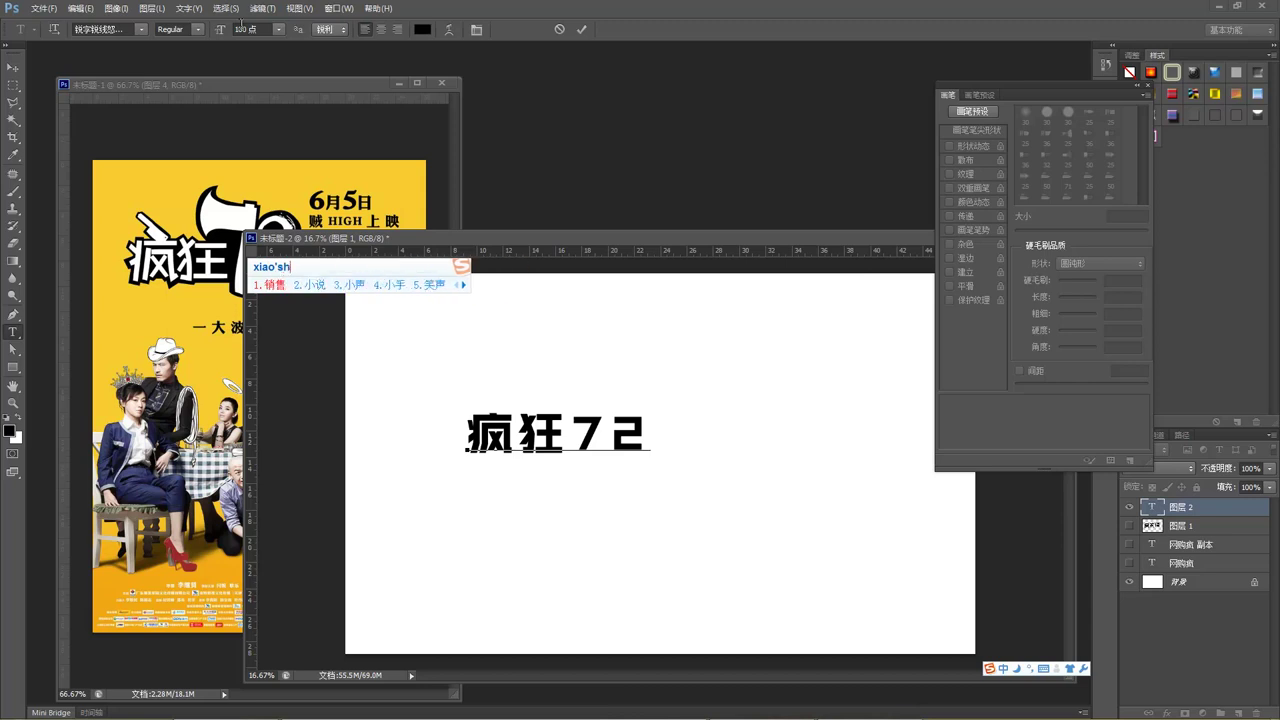
pyautogui.press('space')
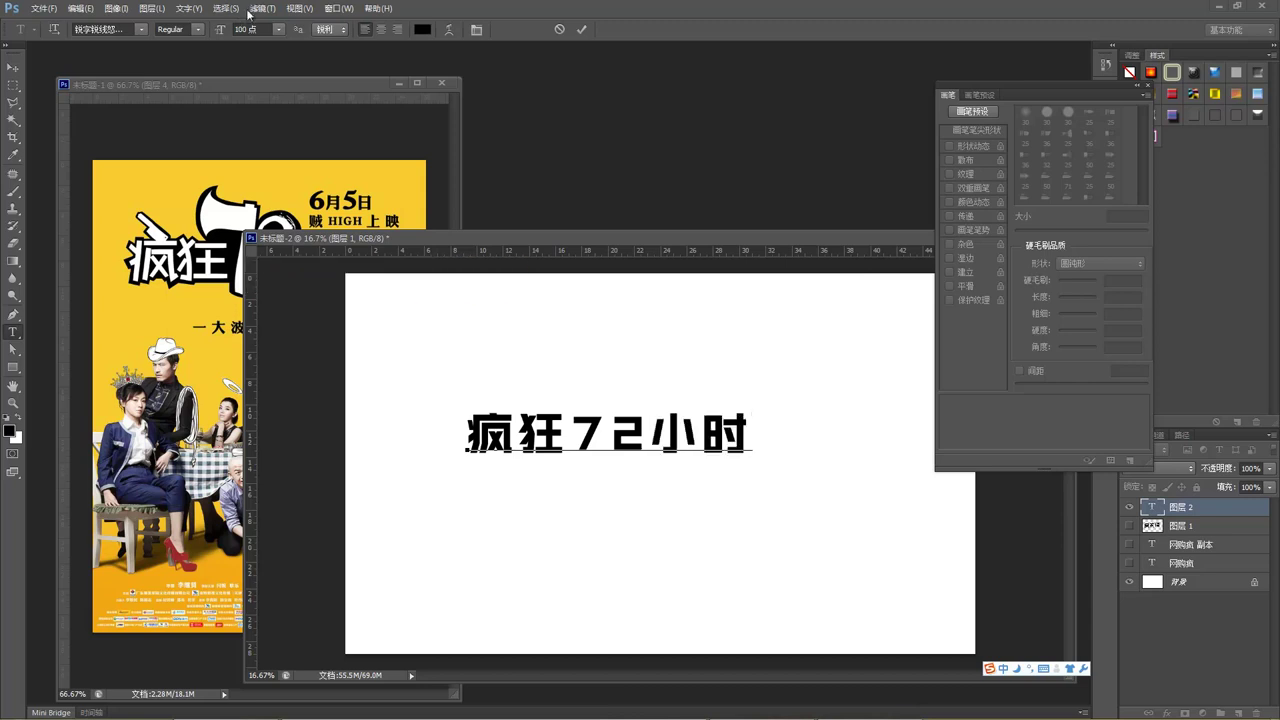
pyautogui.moveTo(464, 239); pyautogui.dragTo(461, 283)
pyautogui.moveTo(650, 478); pyautogui.dragTo(604, 476)
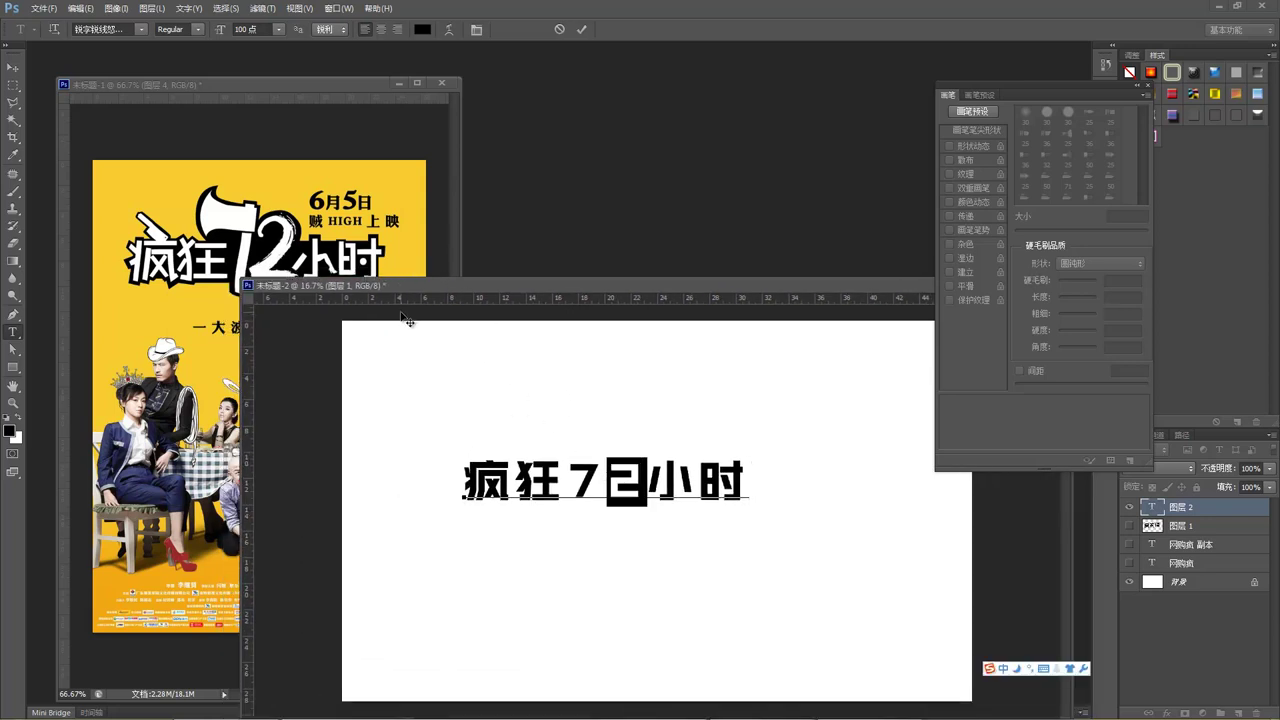
# Step: Look through the installed fonts for a brush-style typeface for the digit 2
pyautogui.click(141, 31)
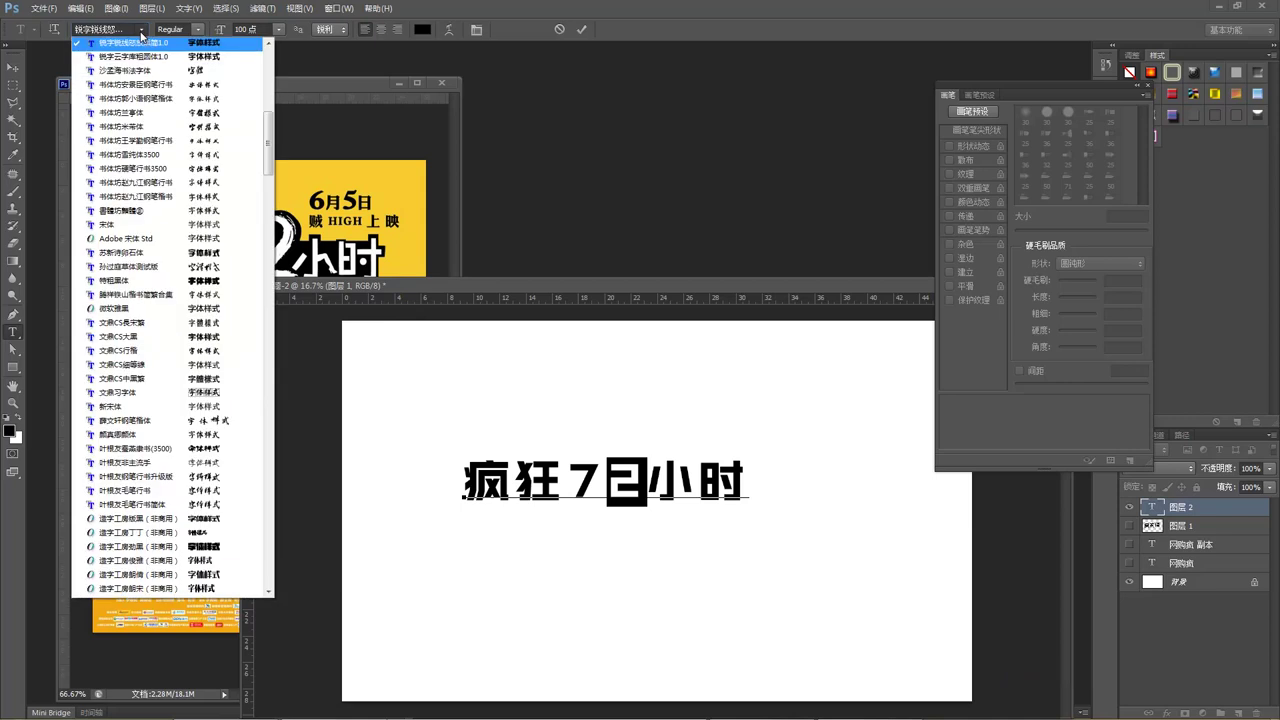
pyautogui.moveTo(268, 156); pyautogui.dragTo(277, 219)
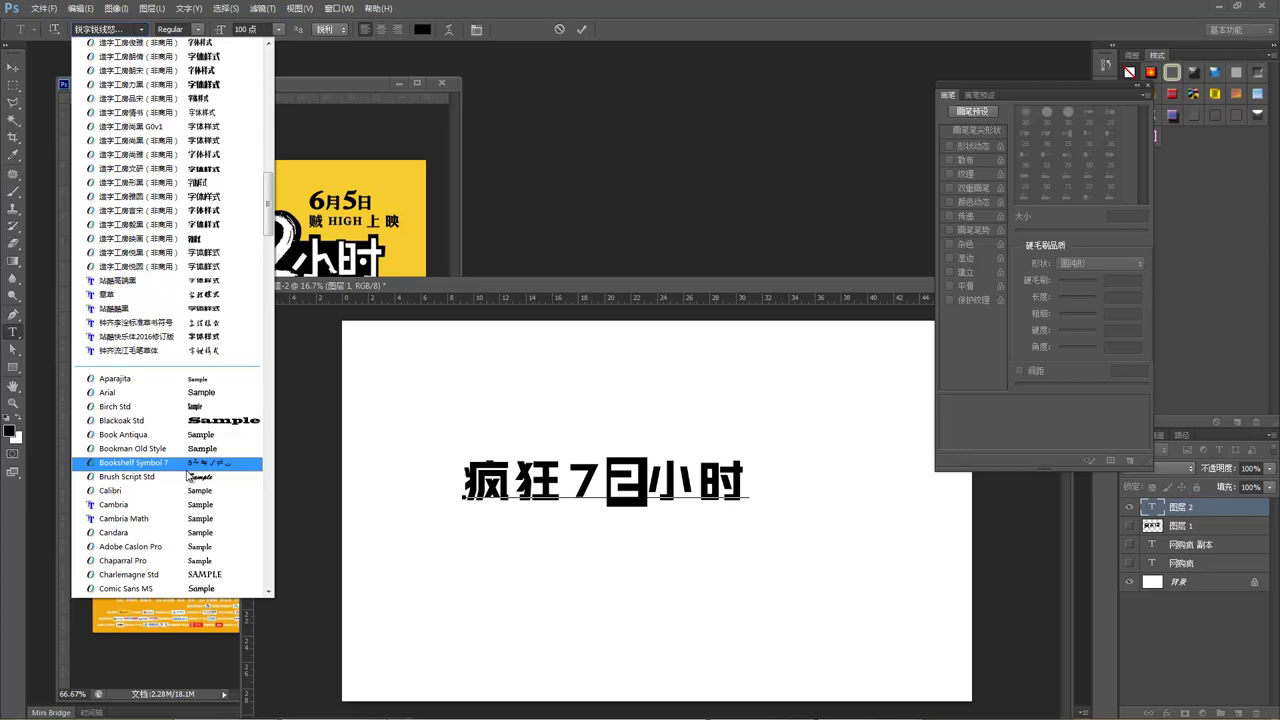
pyautogui.scroll(-1, 188, 476)
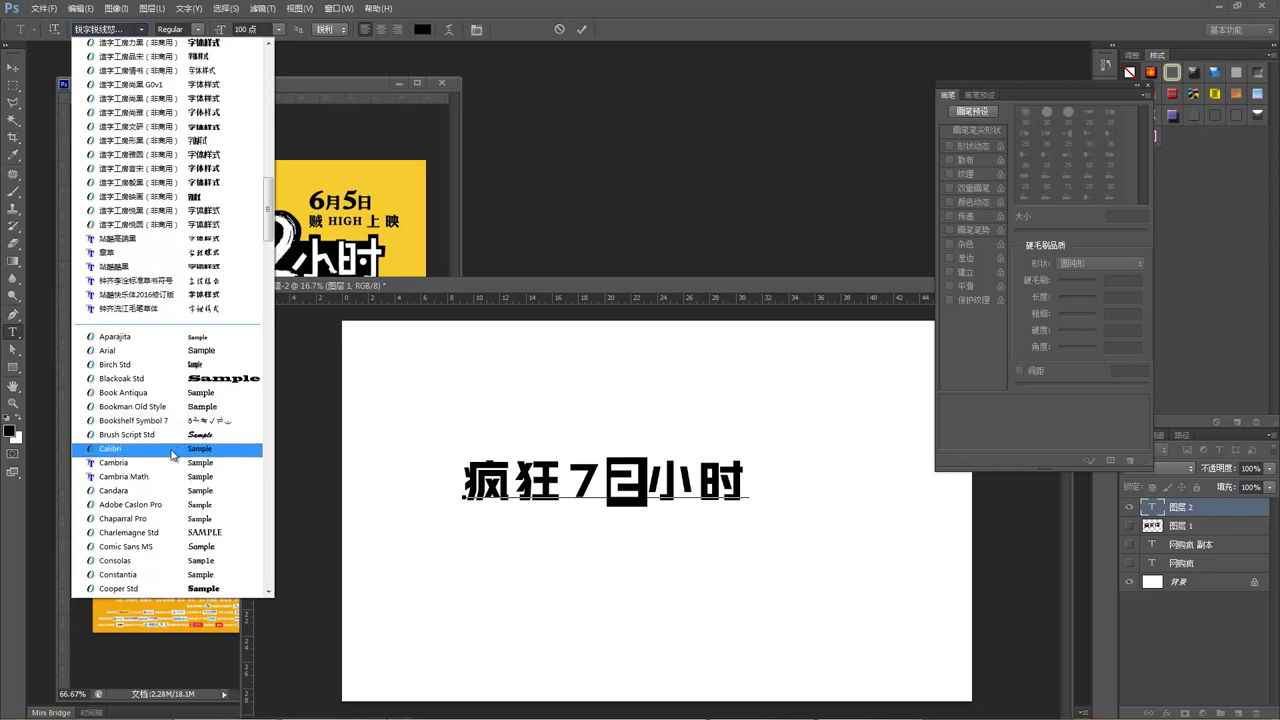
pyautogui.scroll(-3, 172, 455)
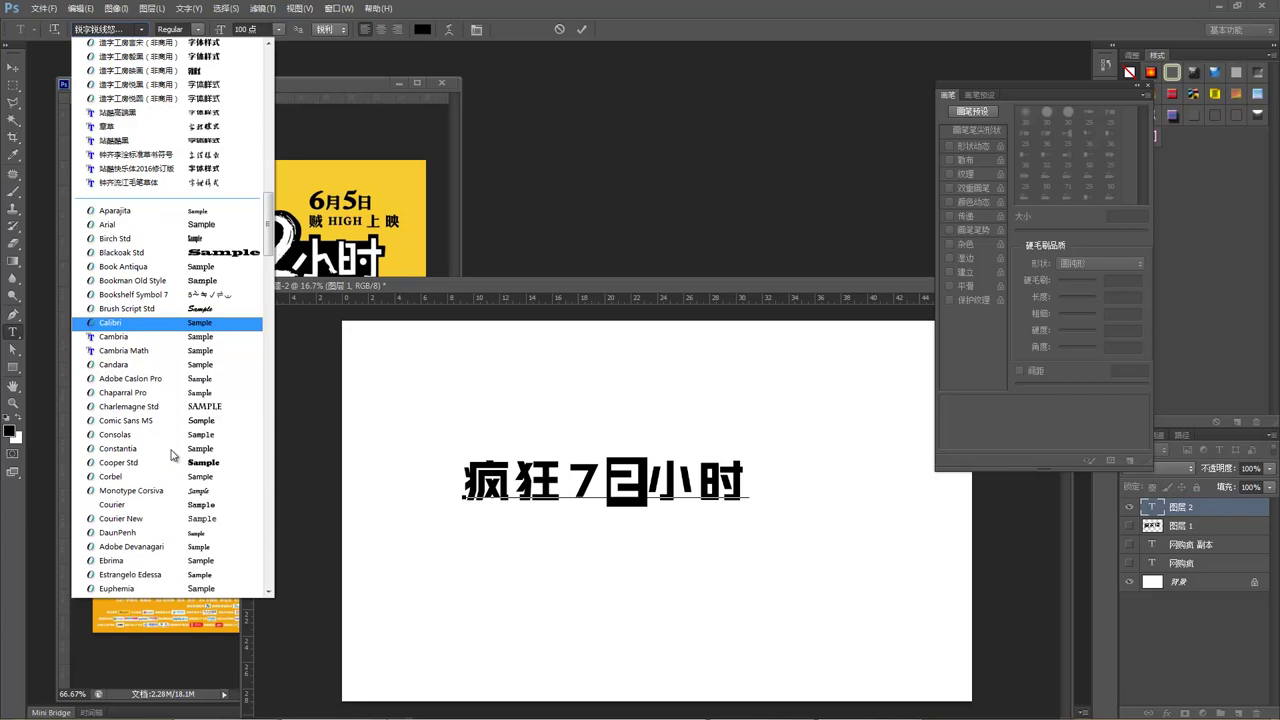
pyautogui.scroll(-8, 172, 449)
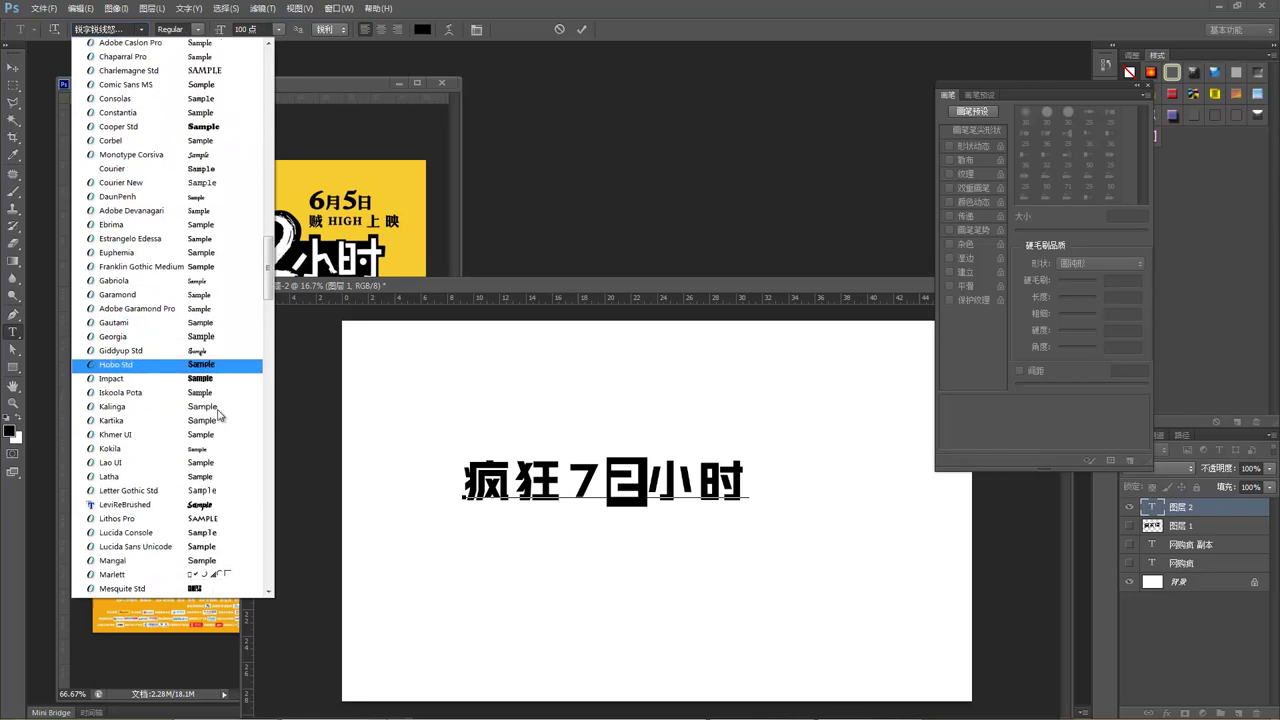
pyautogui.scroll(-4, 219, 414)
pyautogui.click(601, 174)
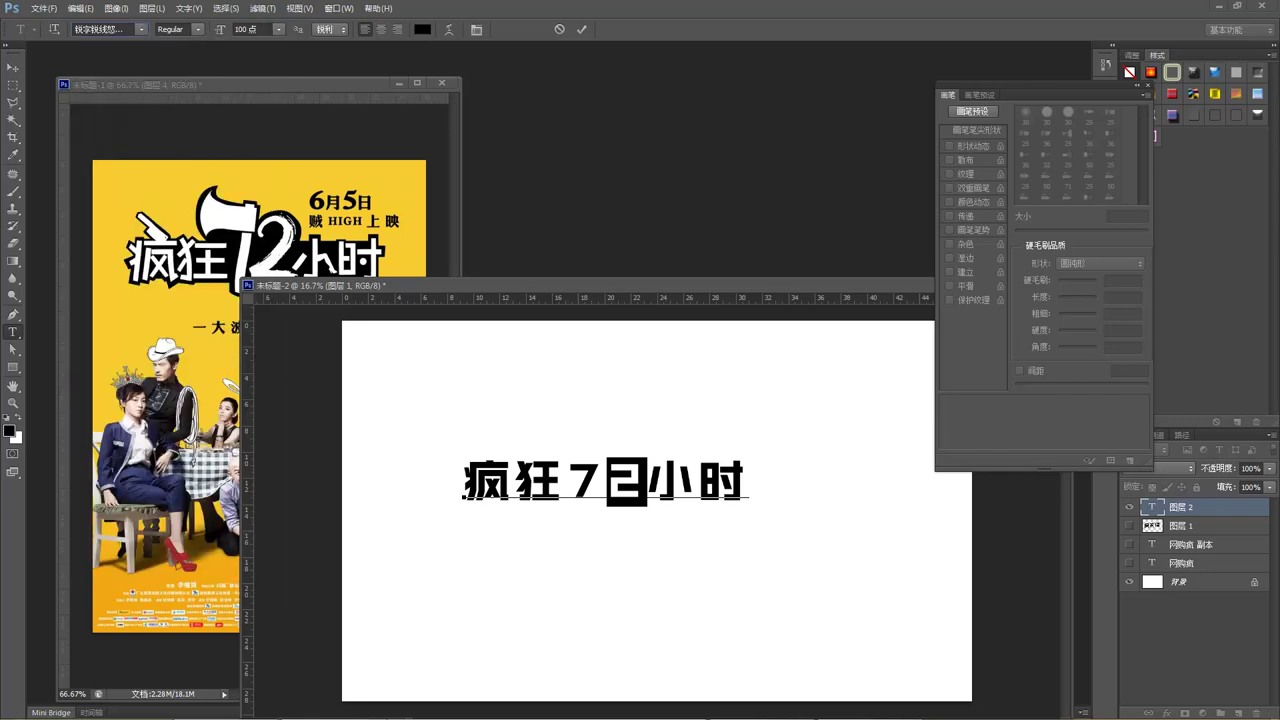
# Step: Switch to Illustrator and check which font the brushed letter q in the qwert text uses
pyautogui.click(249, 710)
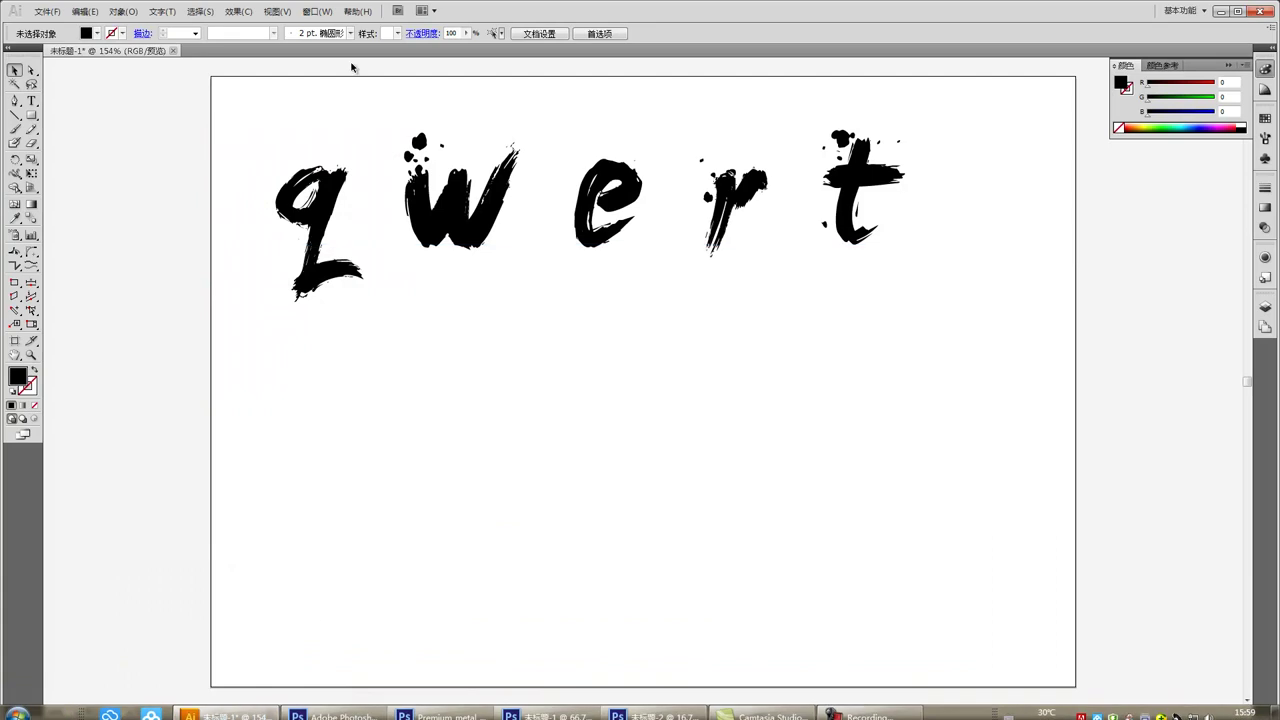
pyautogui.click(31, 101)
pyautogui.moveTo(304, 210); pyautogui.dragTo(400, 197)
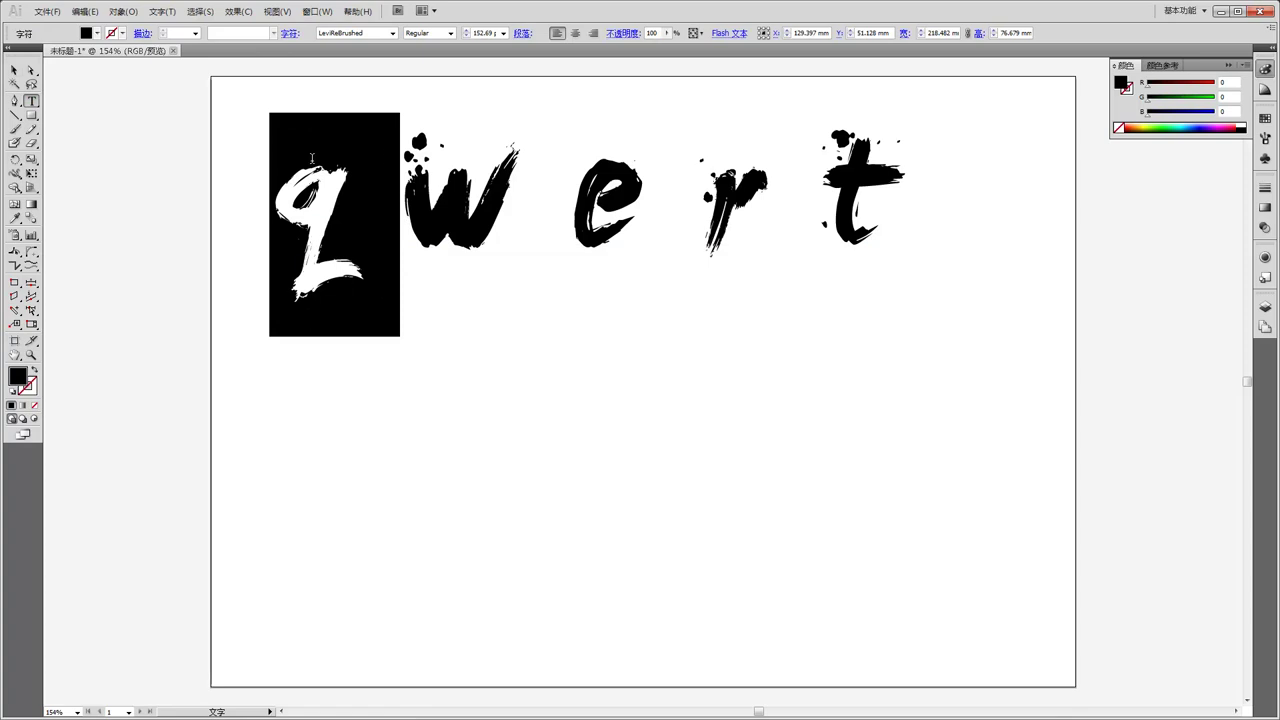
pyautogui.click(312, 158)
pyautogui.click(14, 70)
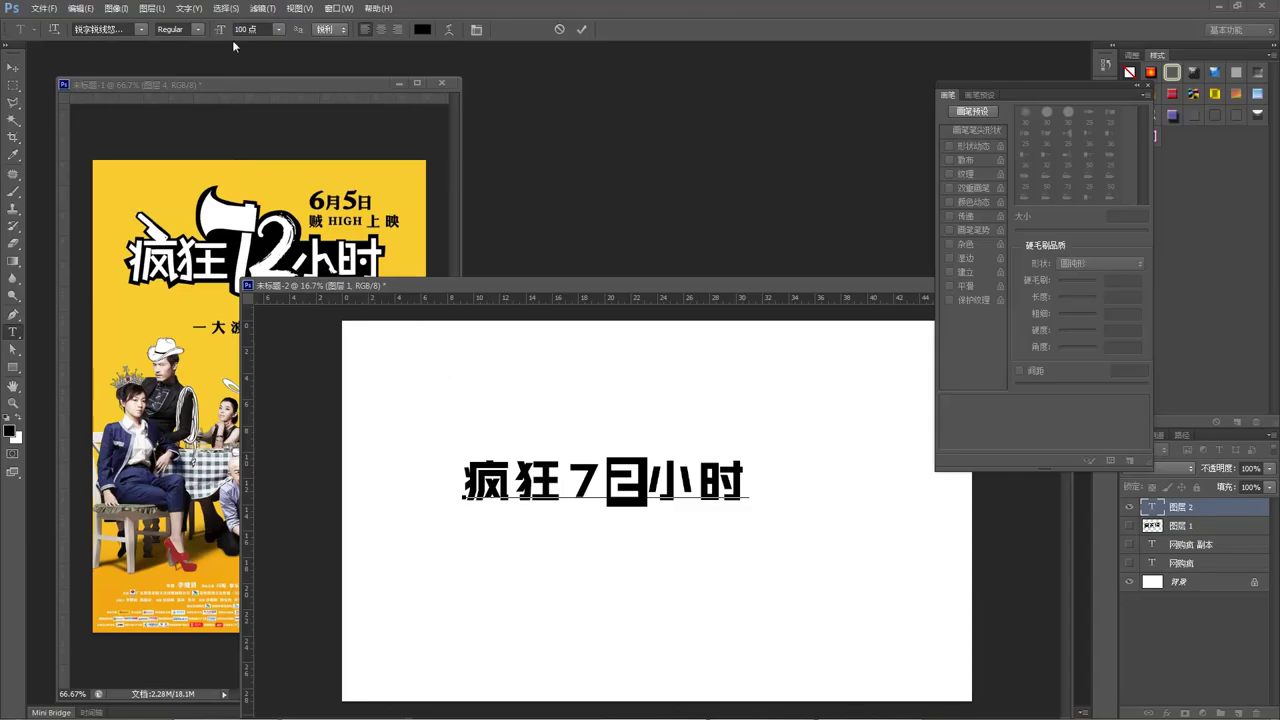
# Step: Switch back to Photoshop and set the font of the selected digit 2 to LeviReBrushed
pyautogui.click(141, 29)
pyautogui.click(141, 29)
pyautogui.click(118, 29)
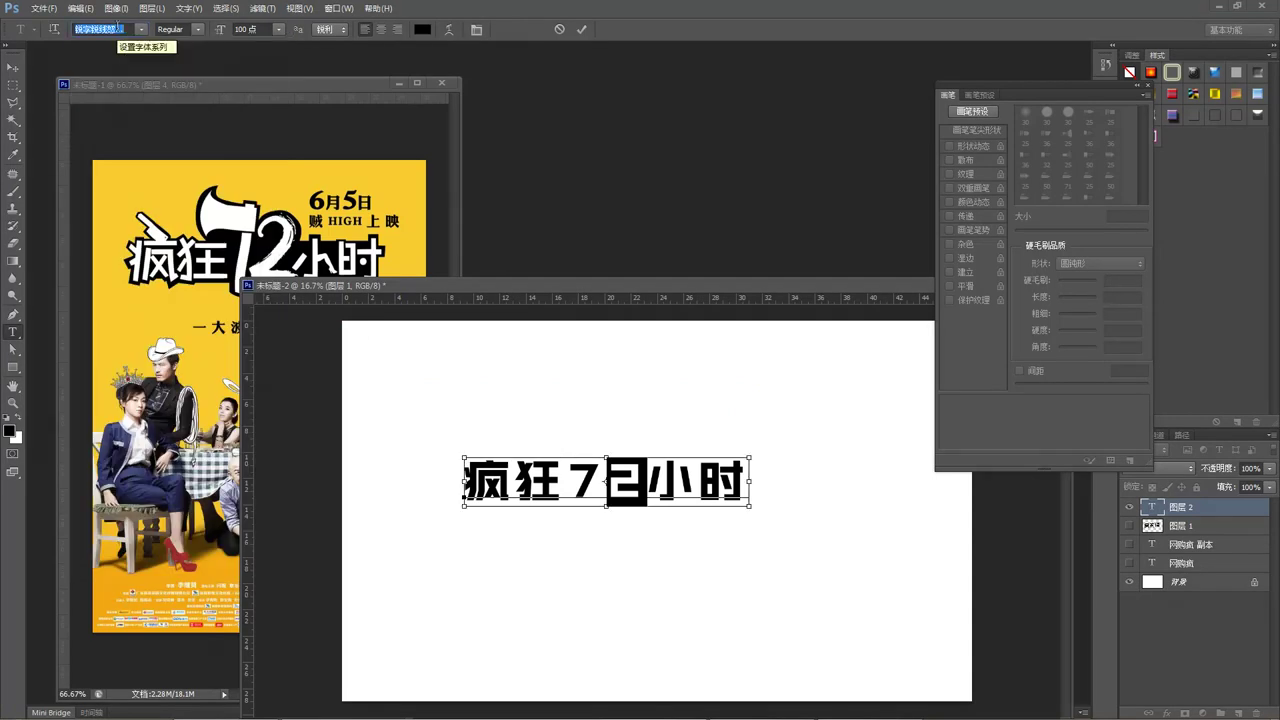
pyautogui.write('L')
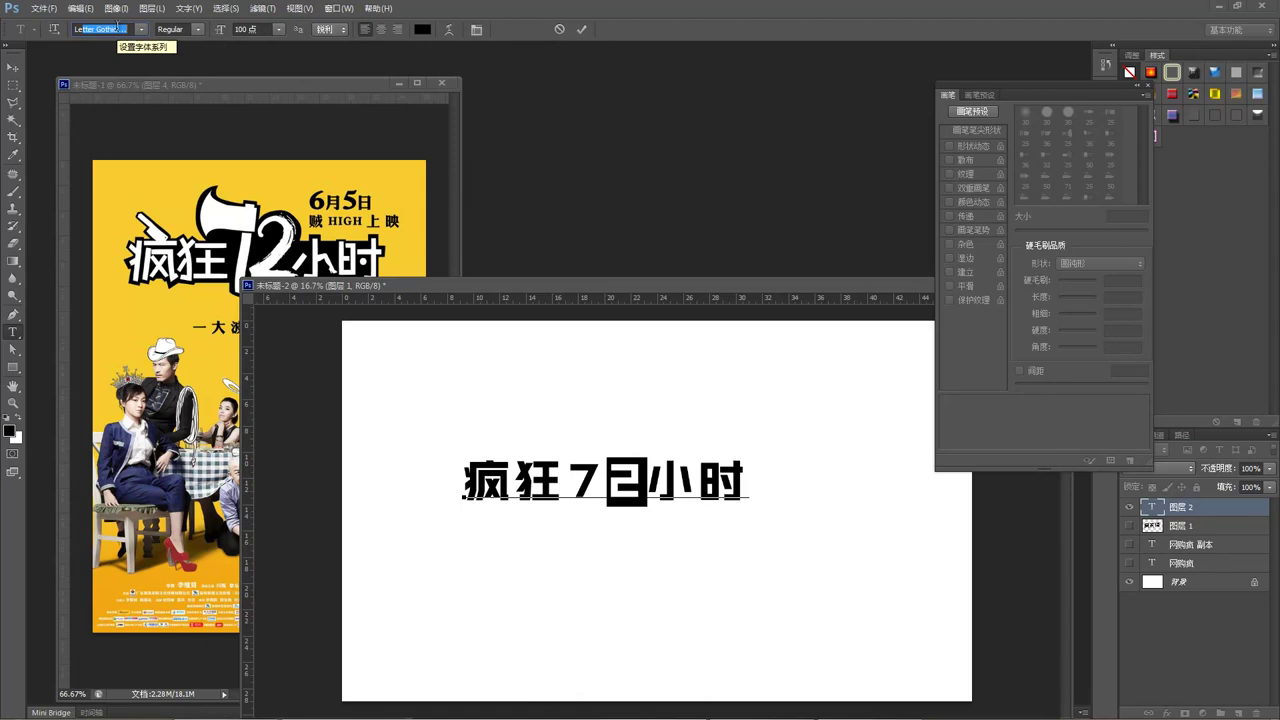
pyautogui.write('eviReBrushed')
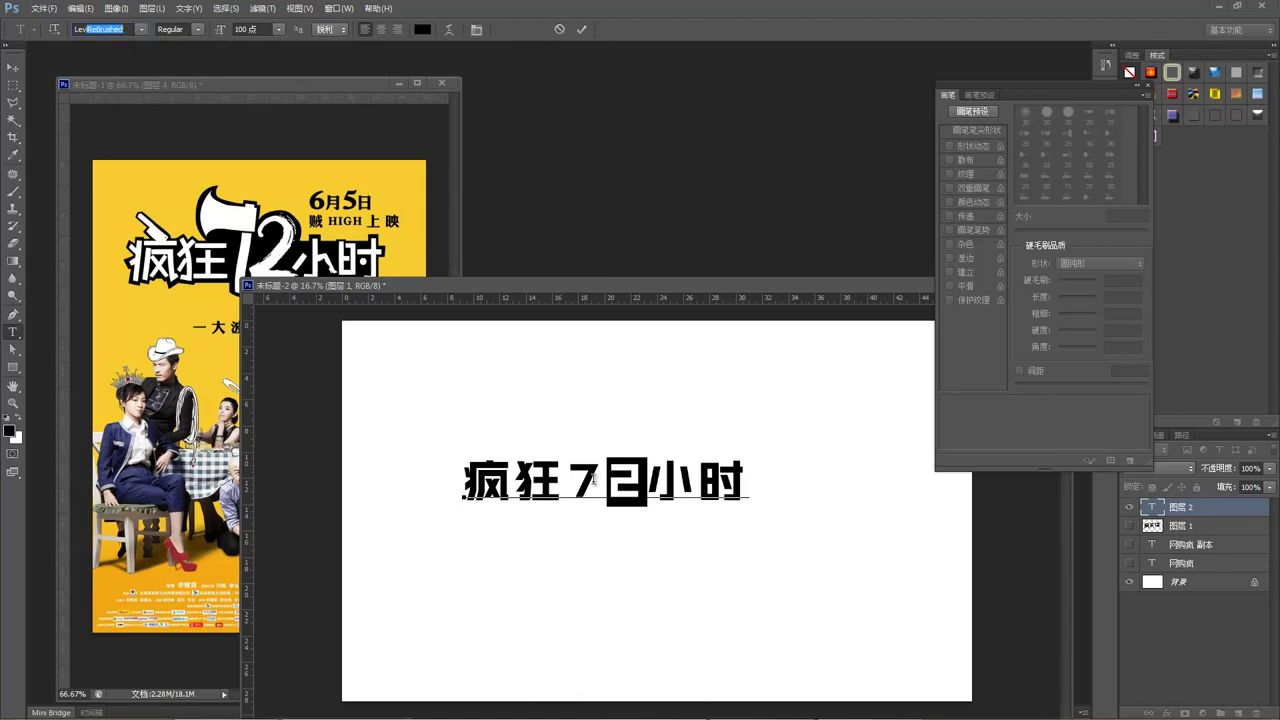
pyautogui.press('Return')
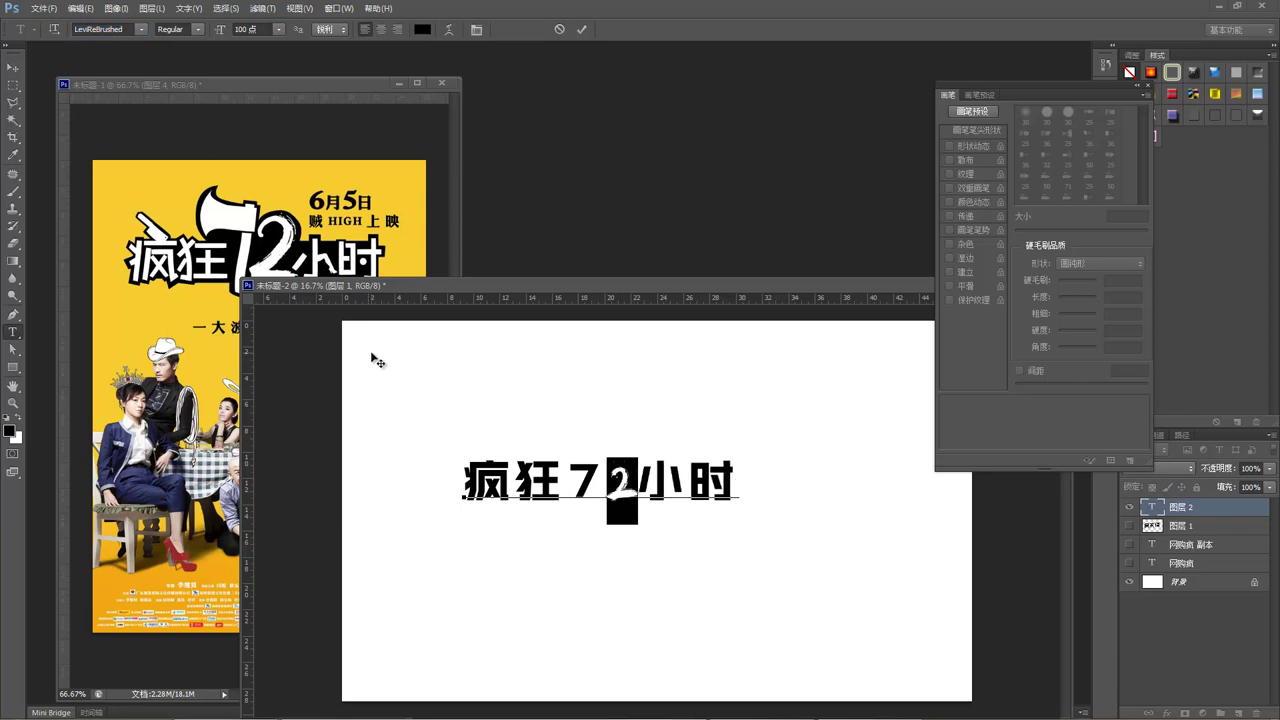
# Step: Enlarge the digit 2 to 300 点 and reduce its font size stepwise to about 208 点
pyautogui.click(244, 28)
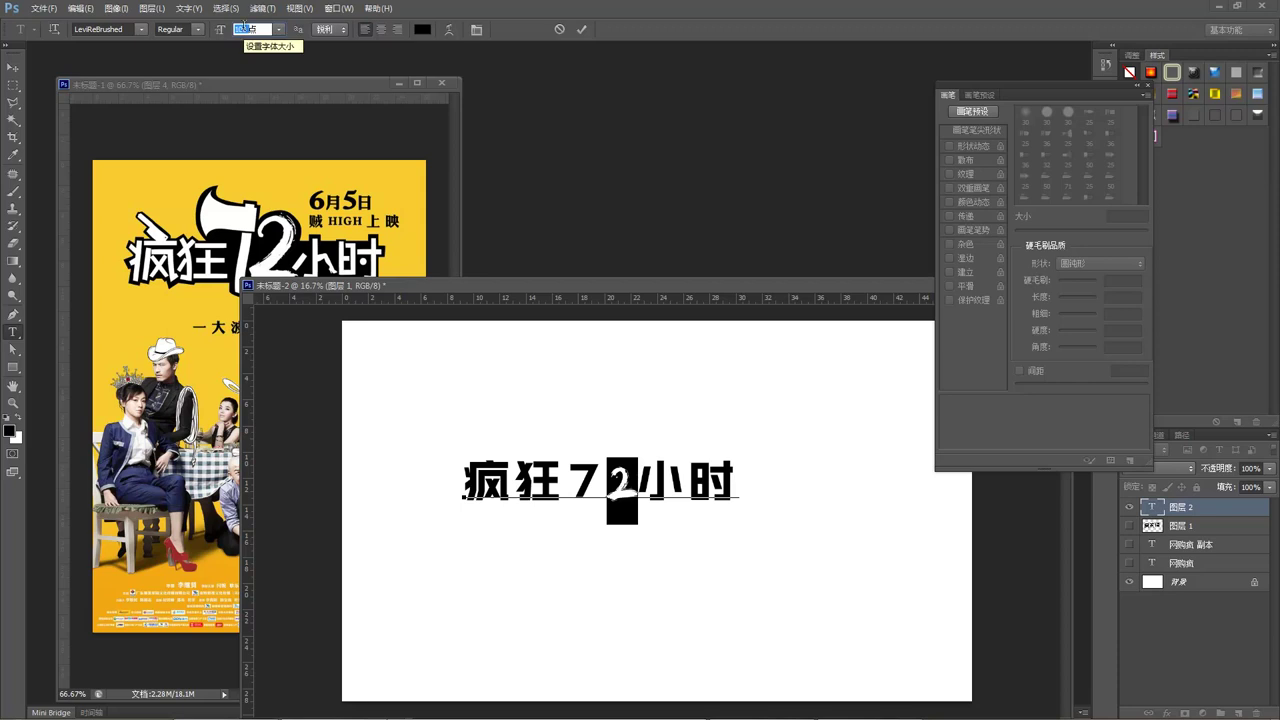
pyautogui.write('300')
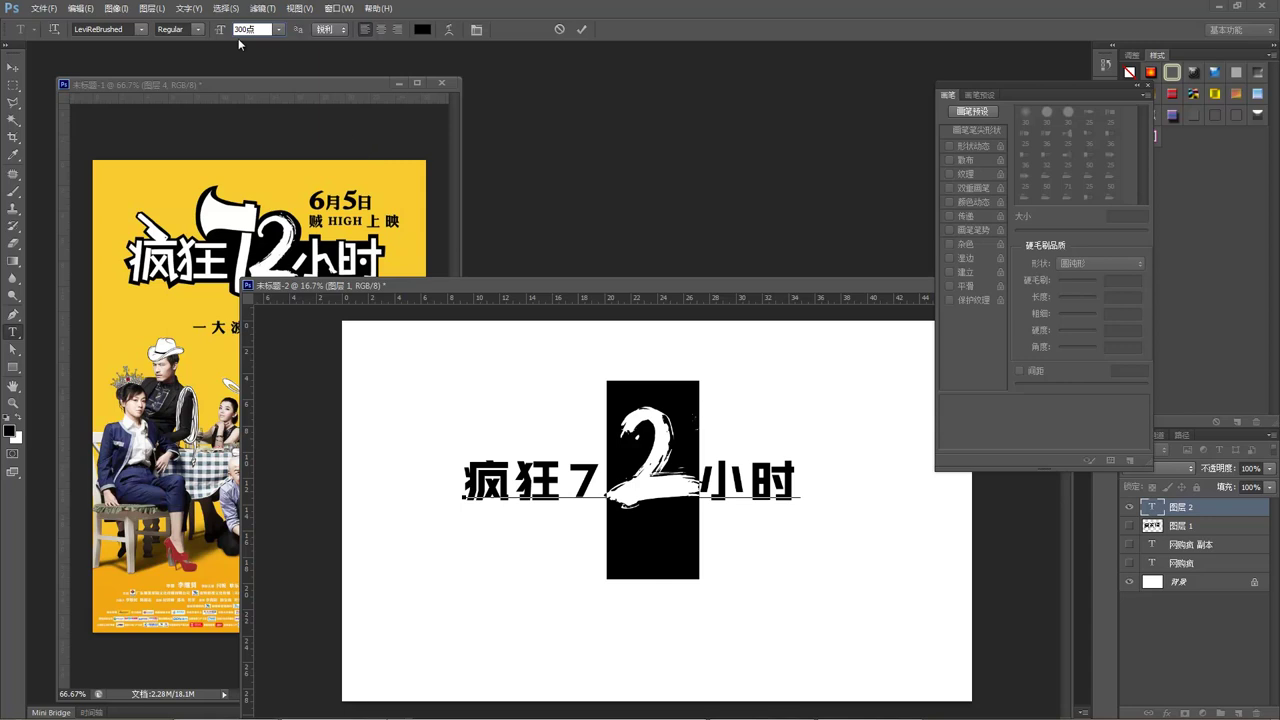
pyautogui.hotkey('shift', 'Down')
pyautogui.hotkey('shift', 'Down')
pyautogui.hotkey('shift', 'Down')
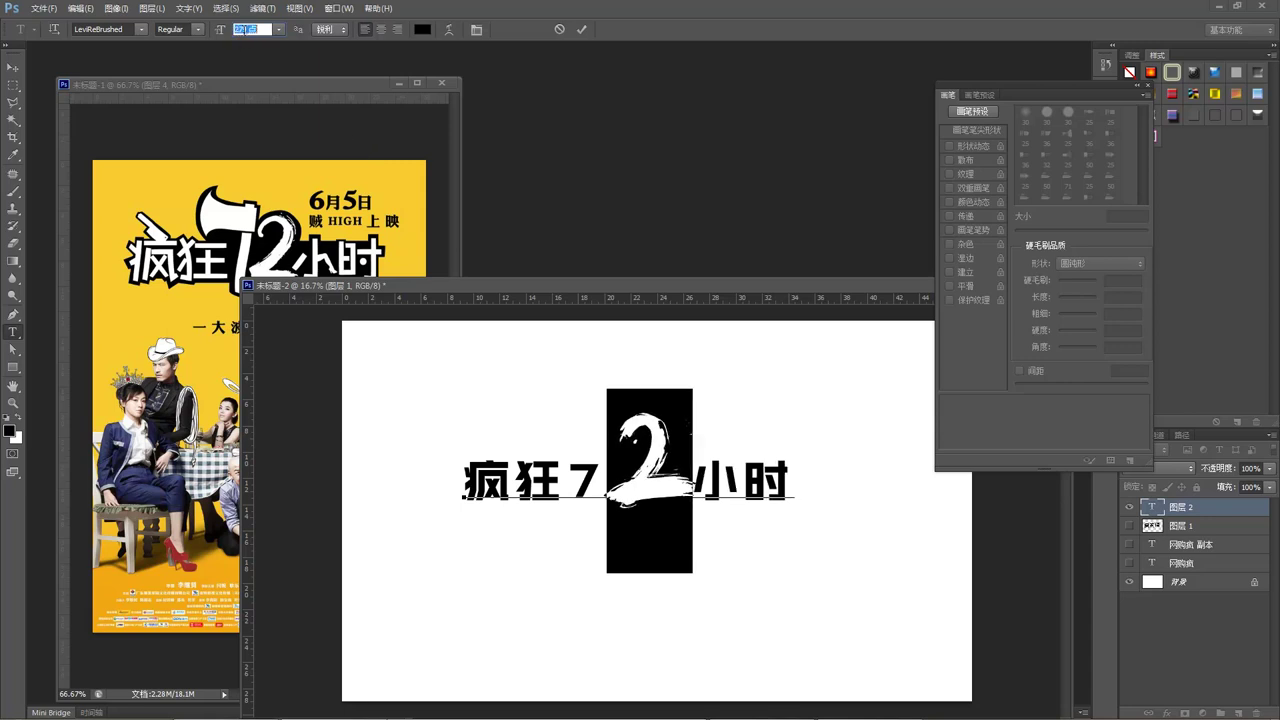
pyautogui.hotkey('shift', 'Down')
pyautogui.hotkey('shift', 'Down')
pyautogui.hotkey('shift', 'Down')
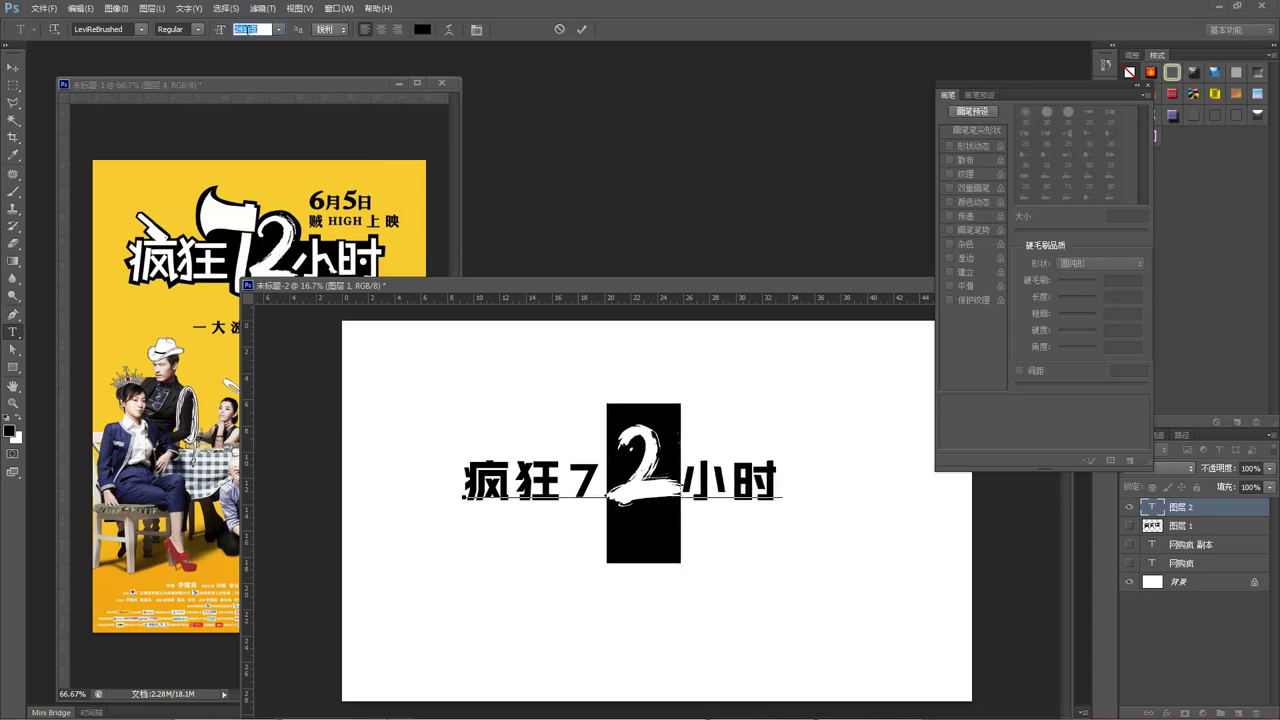
pyautogui.hotkey('shift', 'Down')
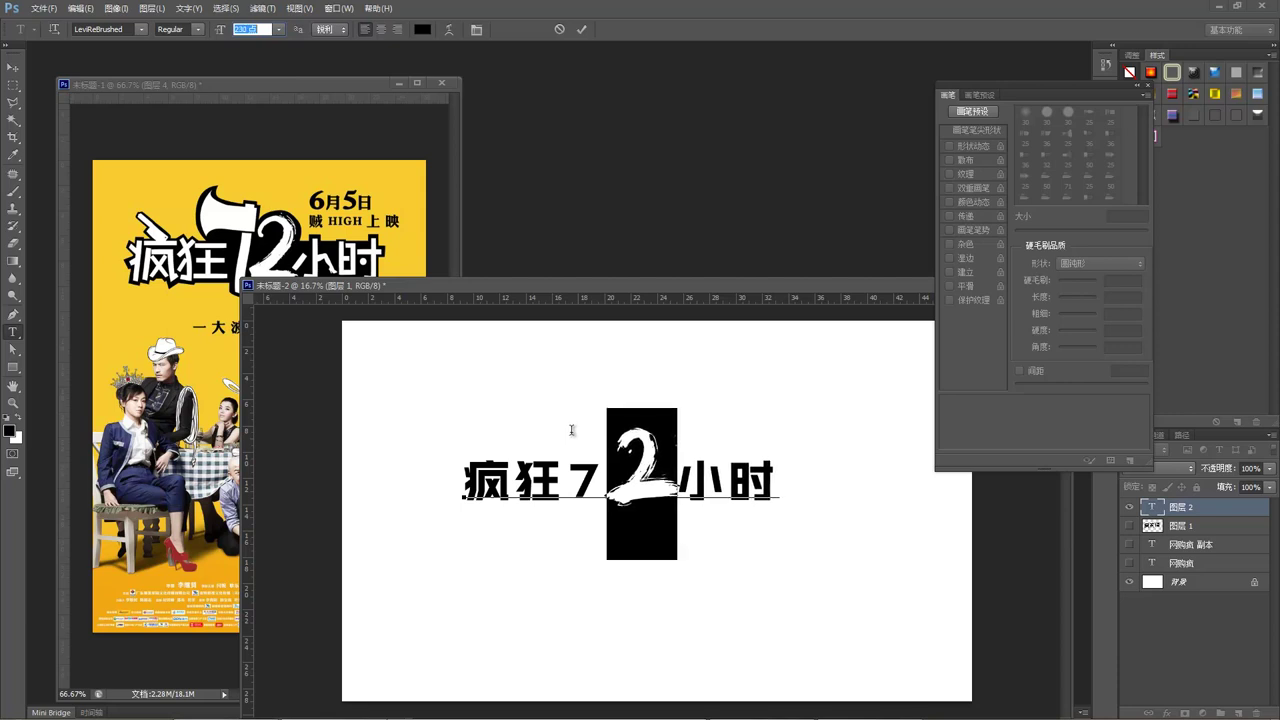
pyautogui.hotkey('shift', 'Down')
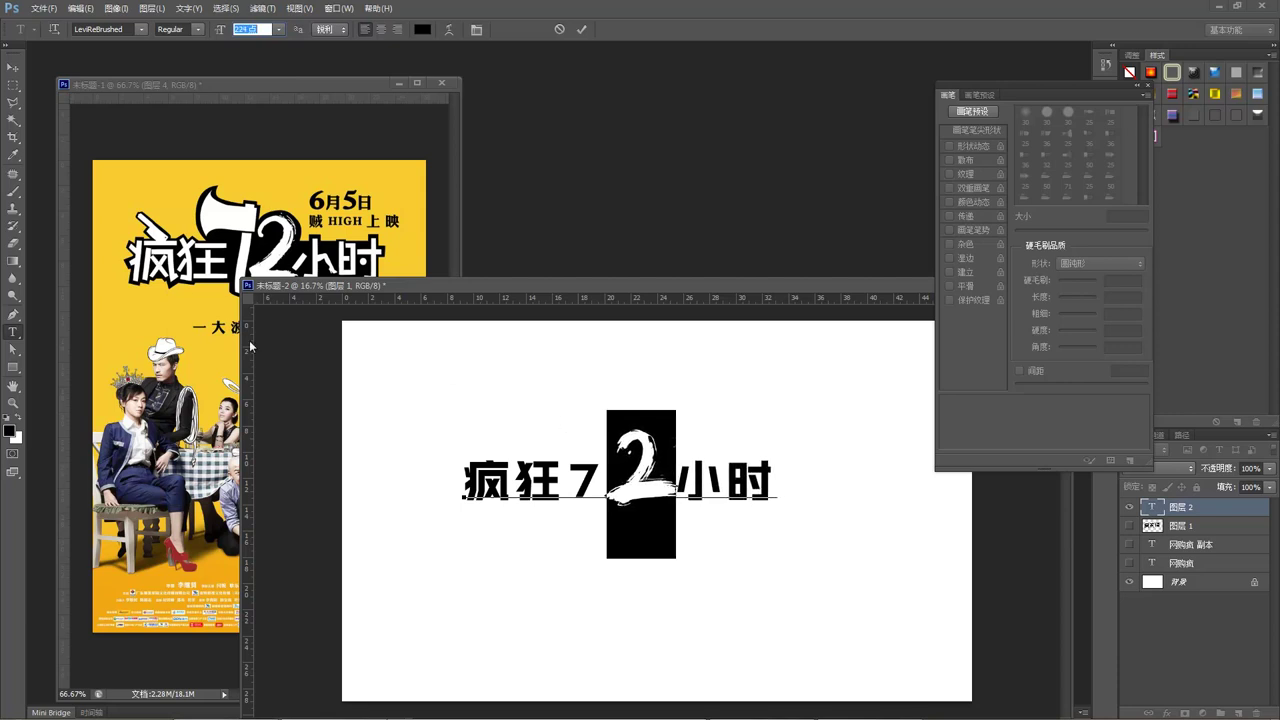
pyautogui.hotkey('shift', 'Down')
pyautogui.hotkey('shift', 'Down')
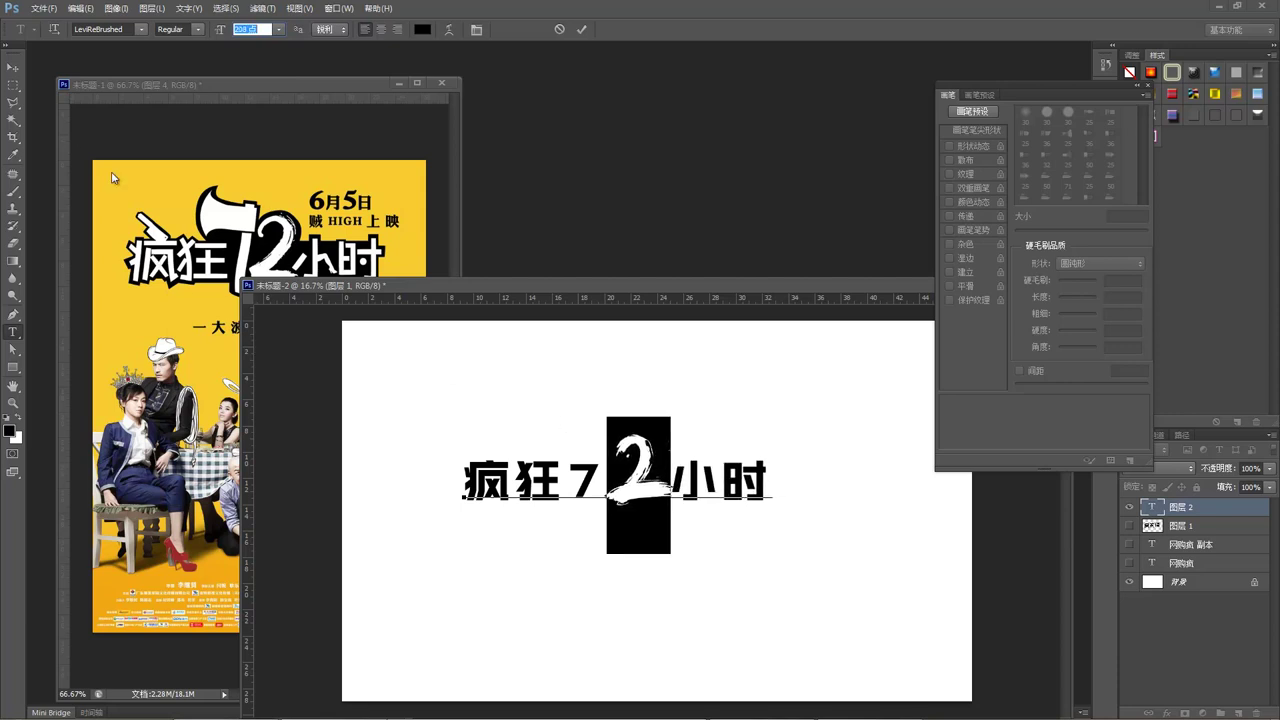
# Step: Sample the yellow of the poster's background and fill the background layer of the title document with it
pyautogui.click(13, 67)
pyautogui.click(198, 347)
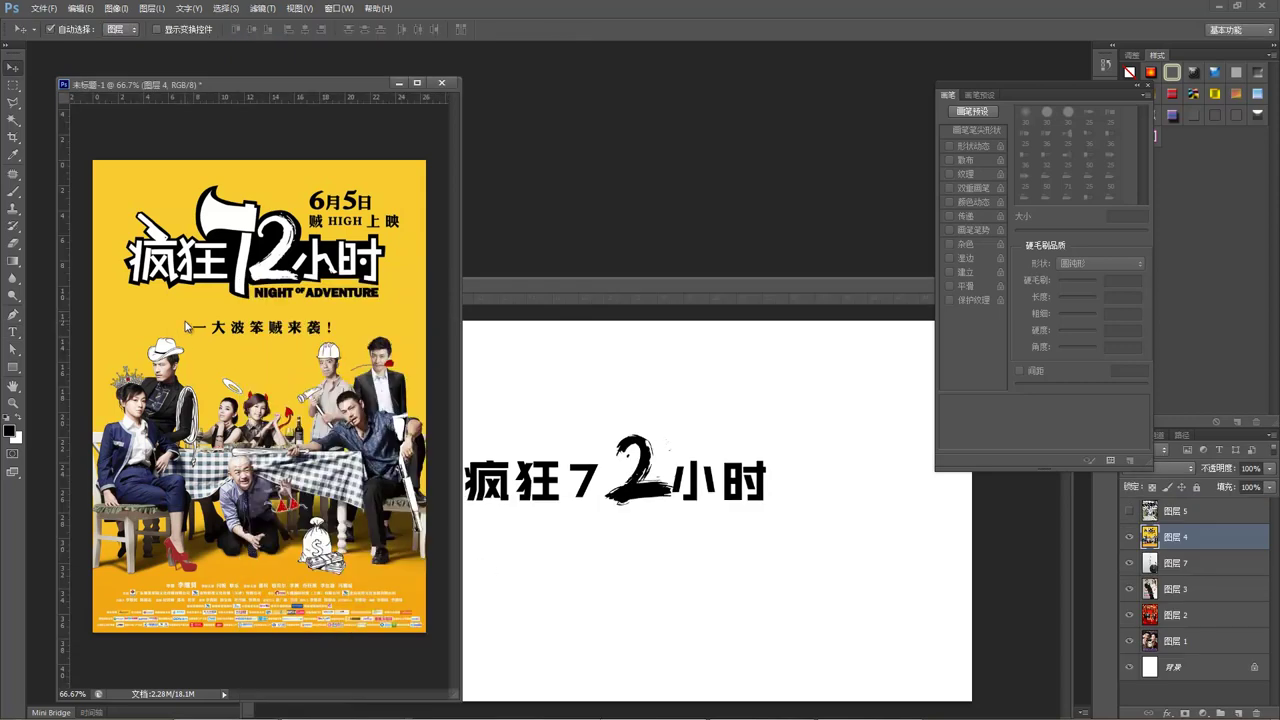
pyautogui.press('i')
pyautogui.click(295, 370)
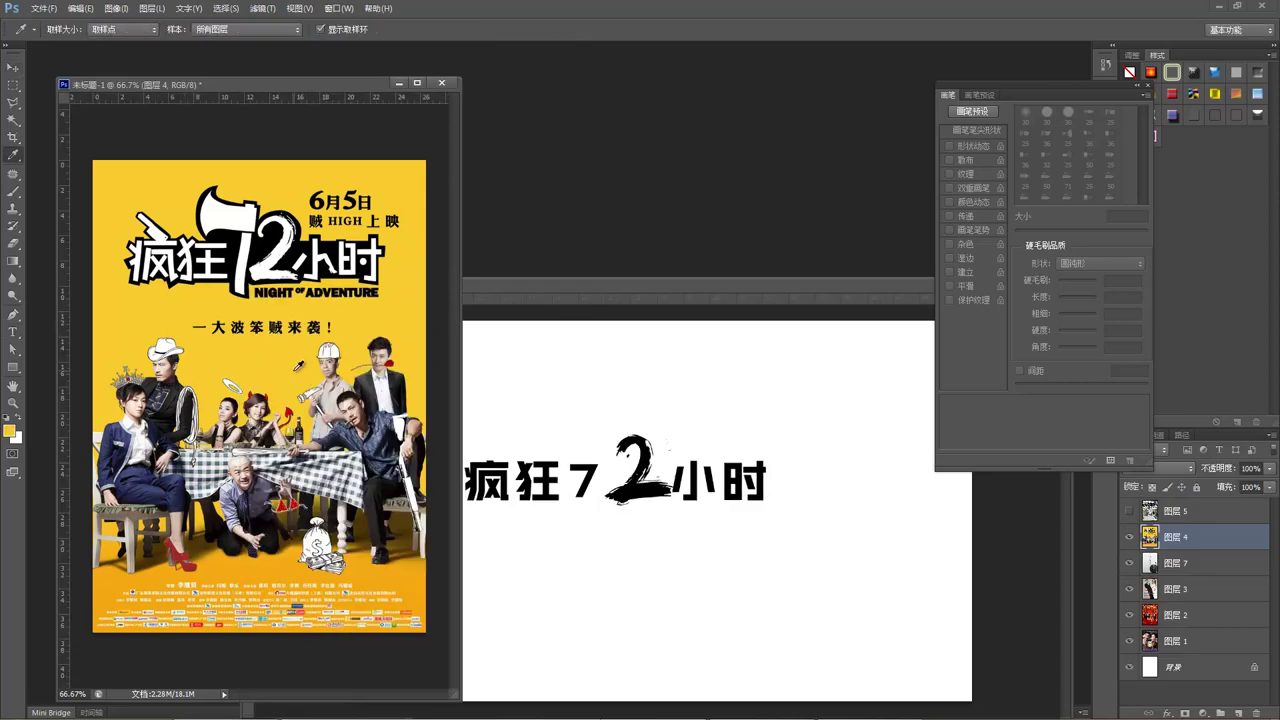
pyautogui.click(533, 290)
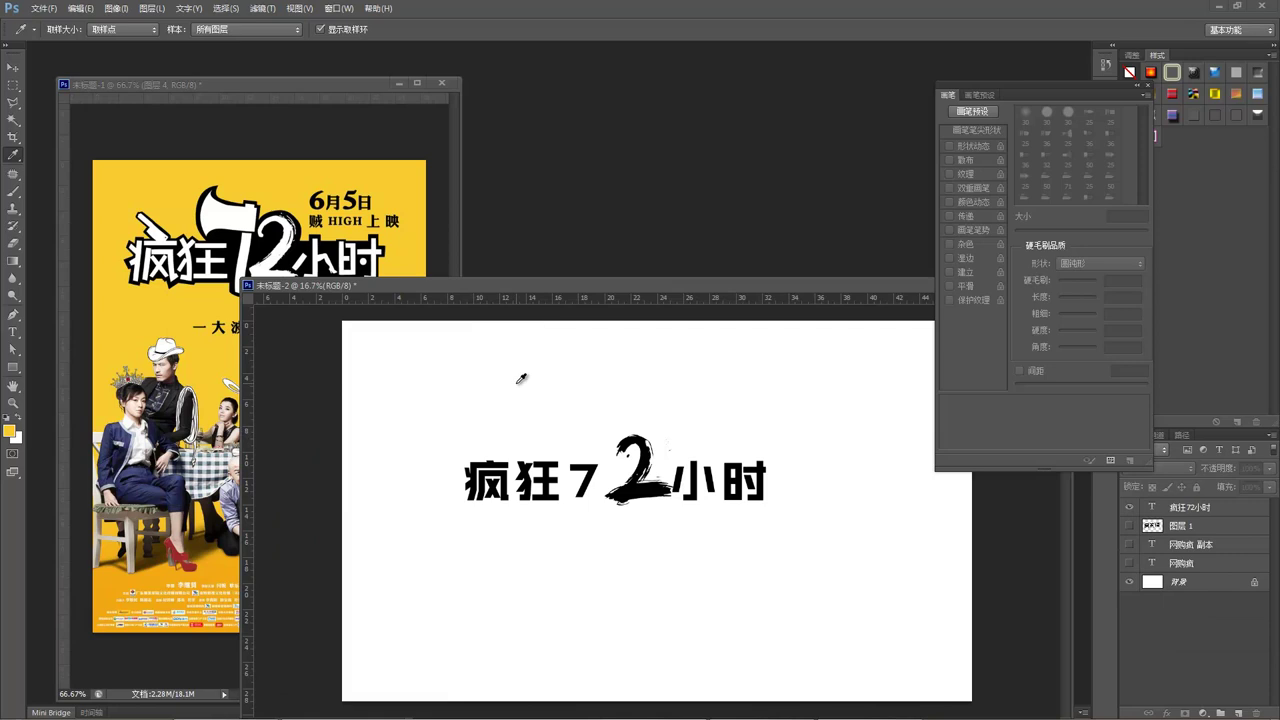
pyautogui.press('v')
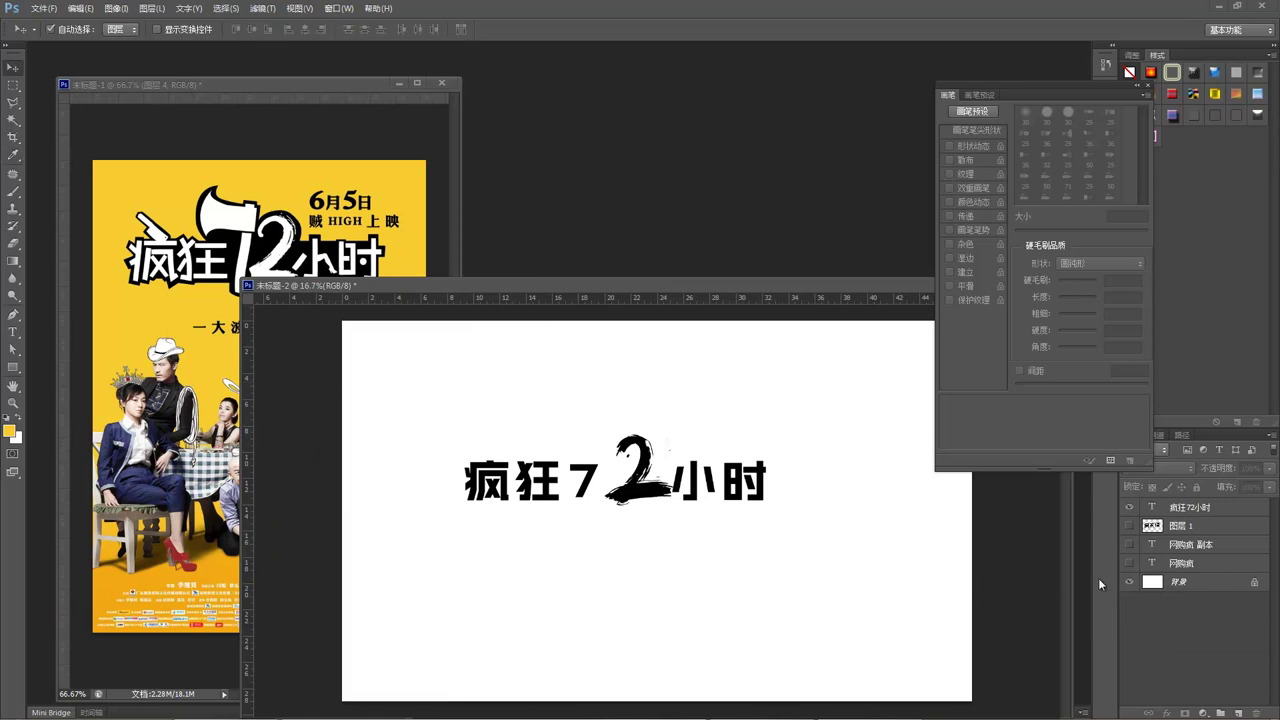
pyautogui.click(1171, 586)
pyautogui.hotkey('alt', 'Delete')
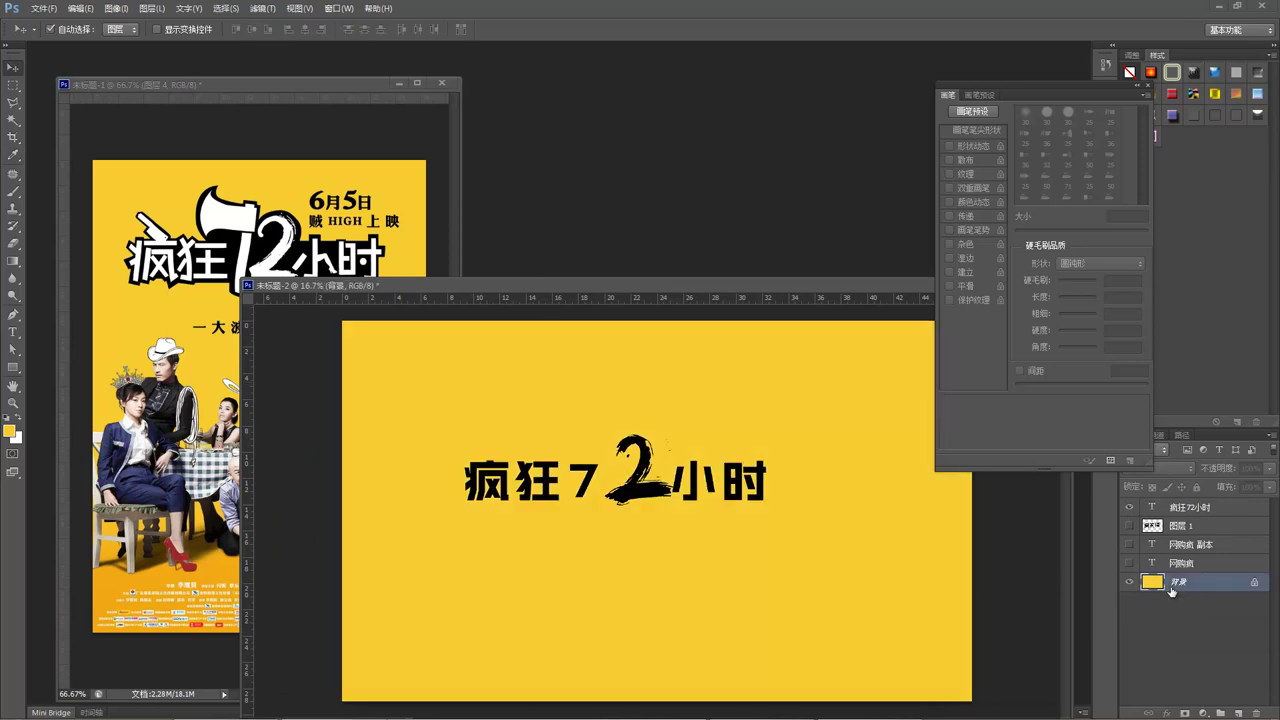
# Step: Scale the 疯狂72小时 title up to about 114% and reposition it near the middle of the canvas
pyautogui.moveTo(674, 514); pyautogui.dragTo(690, 517)
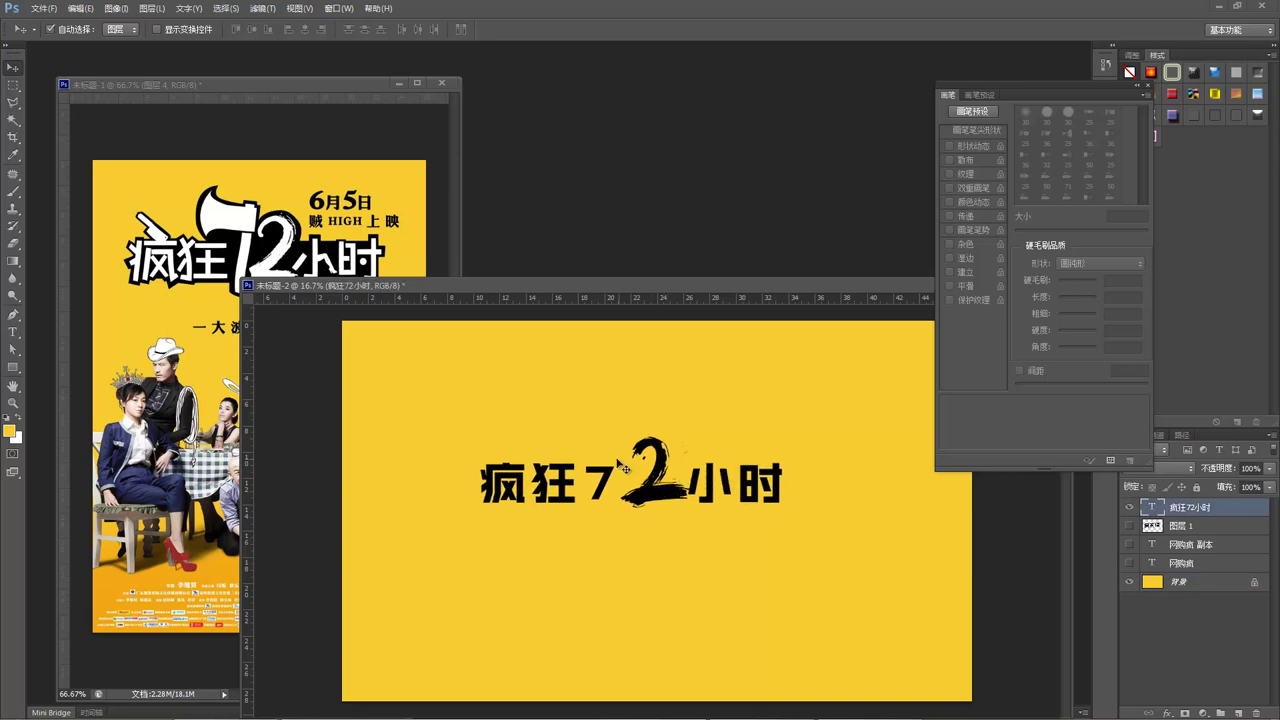
pyautogui.moveTo(566, 487); pyautogui.dragTo(572, 494)
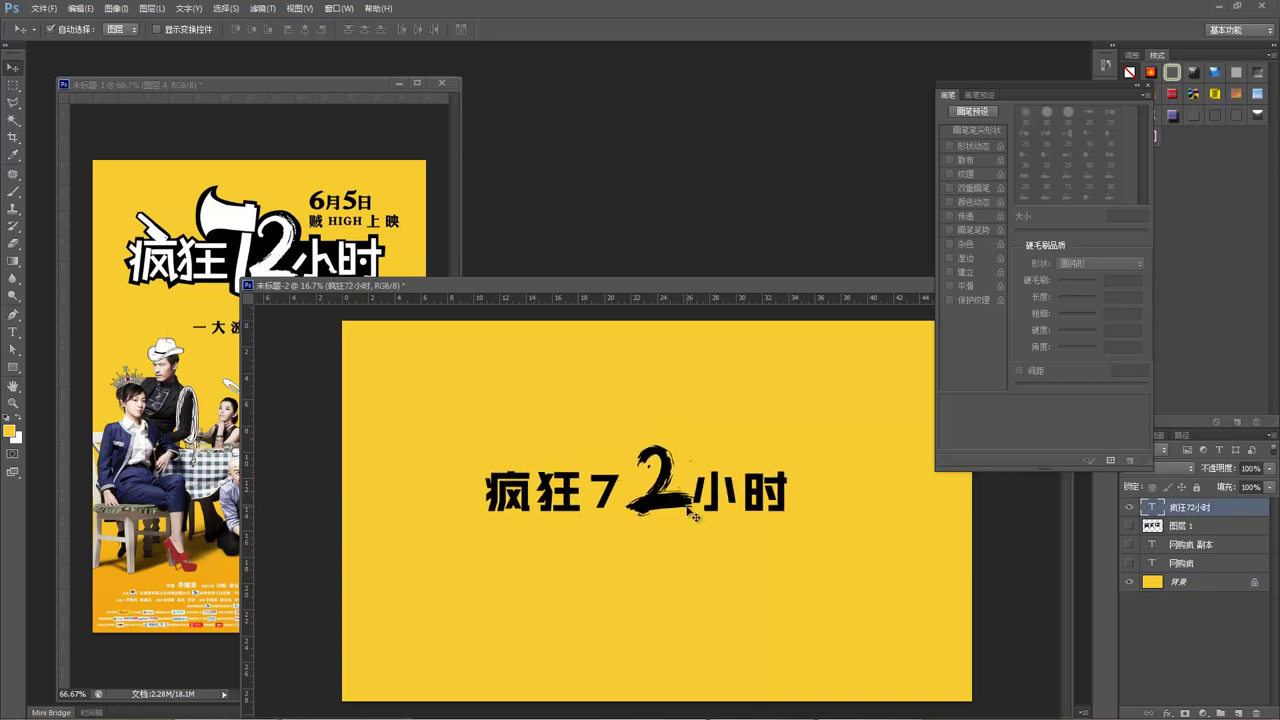
pyautogui.hotkey('ctrl', 't')
pyautogui.moveTo(793, 428); pyautogui.dragTo(836, 408)
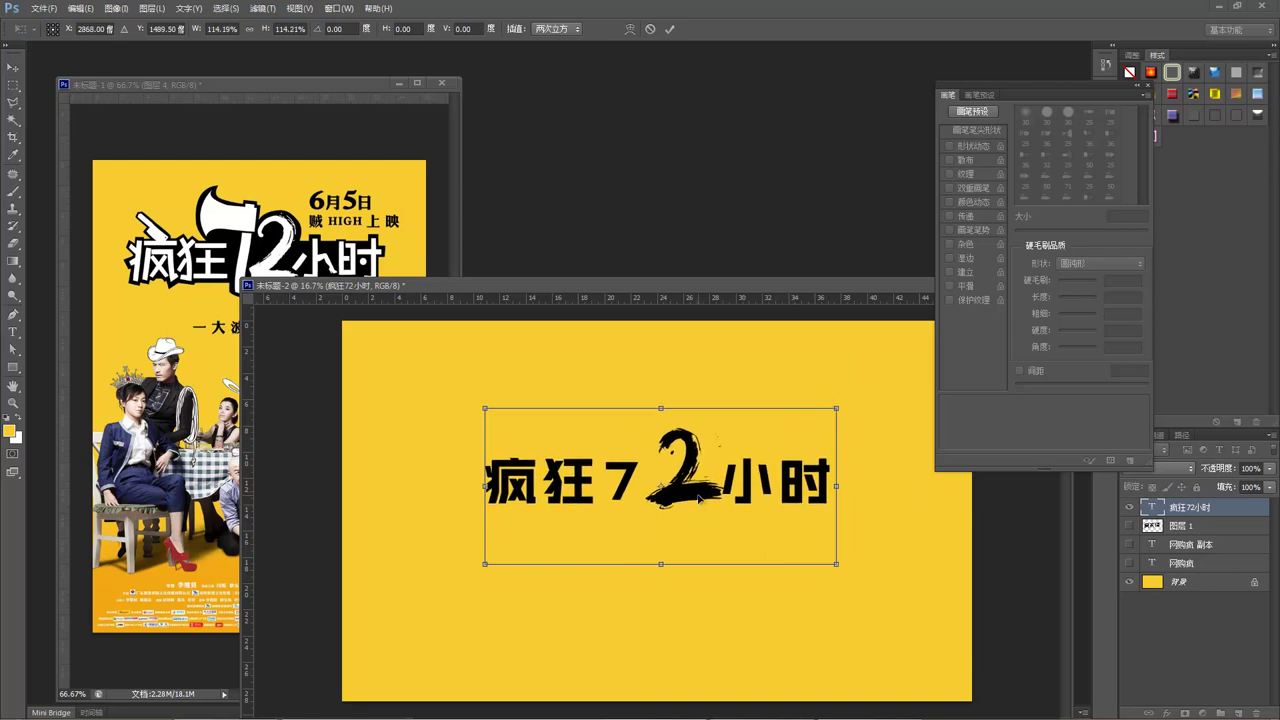
pyautogui.press('Return')
pyautogui.moveTo(699, 497); pyautogui.dragTo(664, 490)
# Step: Tighten the letter spacing across the whole 疯狂72小时 title in several small increments
pyautogui.click(13, 349)
pyautogui.click(13, 332)
pyautogui.click(602, 466)
pyautogui.hotkey('ctrl', 'a')
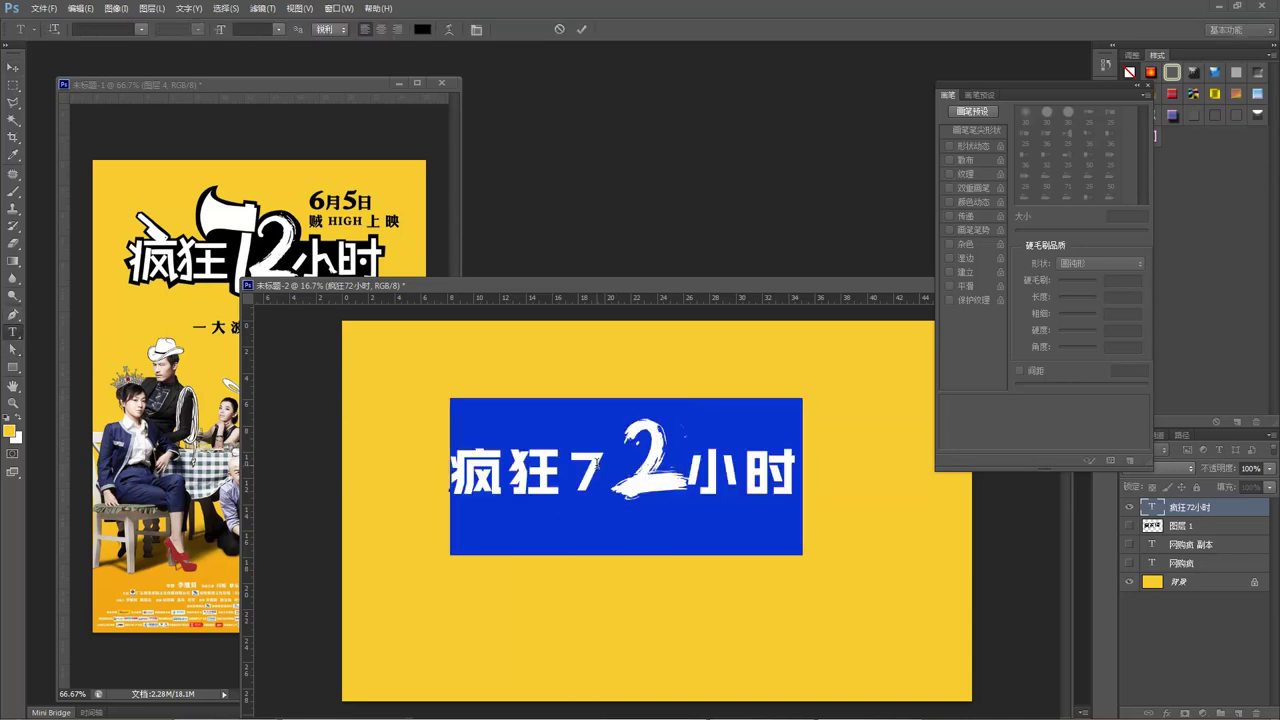
pyautogui.hotkey('alt', 'Left')
pyautogui.hotkey('alt', 'Left')
pyautogui.hotkey('alt', 'Left')
pyautogui.hotkey('alt', 'Left')
pyautogui.hotkey('alt', 'Left')
pyautogui.hotkey('alt', 'Left')
pyautogui.hotkey('alt', 'Left')
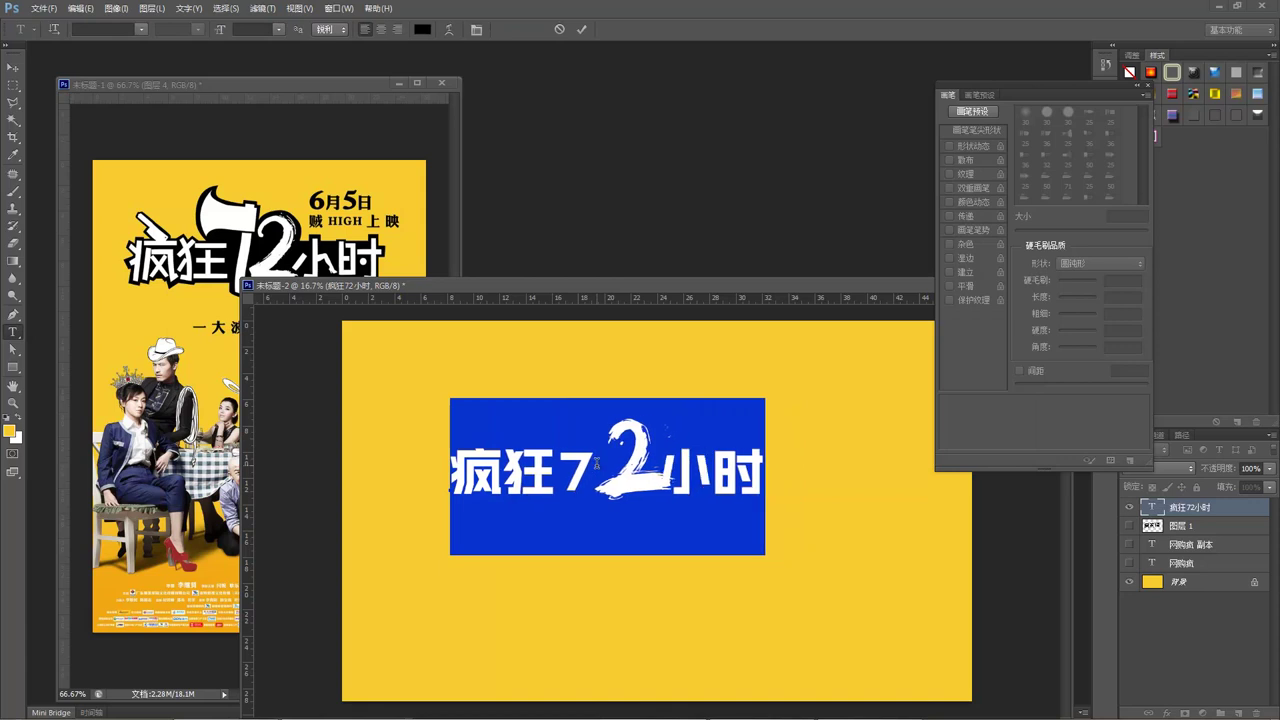
# Step: Tighten the kerning between the digits 7 and 2 so the brushed 2 touches the 7
pyautogui.click(636, 525)
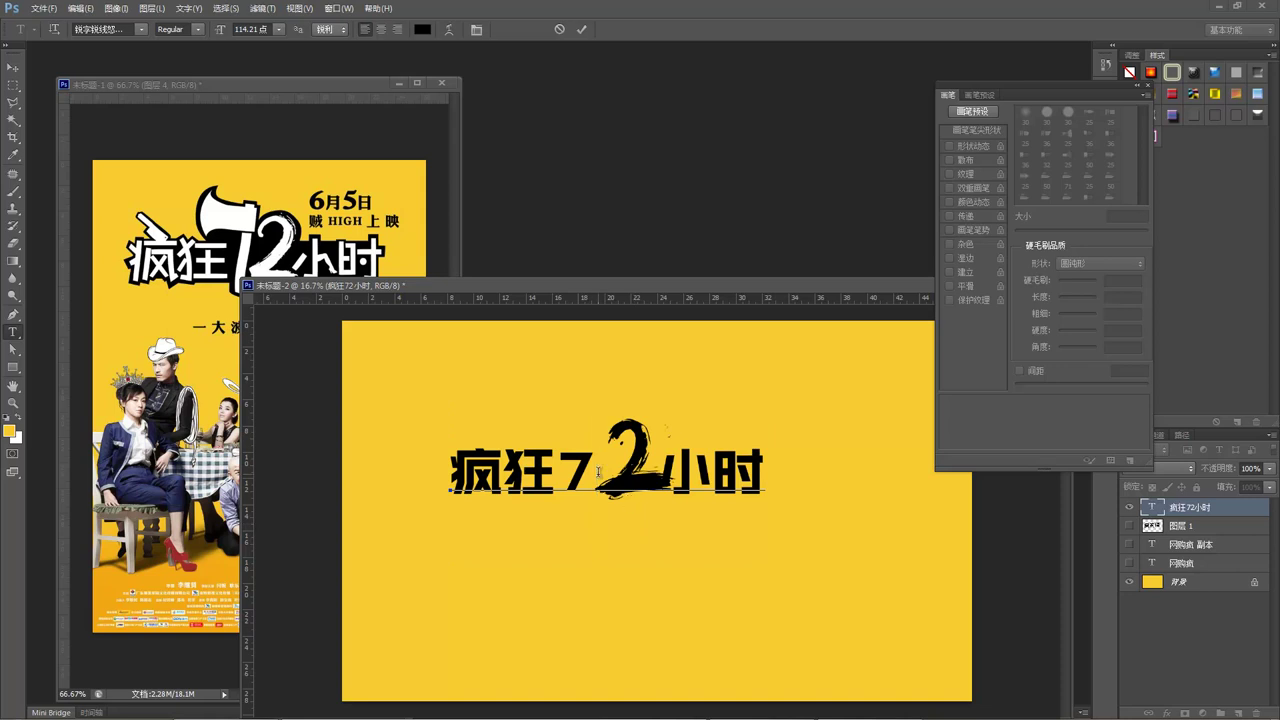
pyautogui.hotkey('alt', 'Left')
pyautogui.hotkey('alt', 'Left')
pyautogui.hotkey('alt', 'Left')
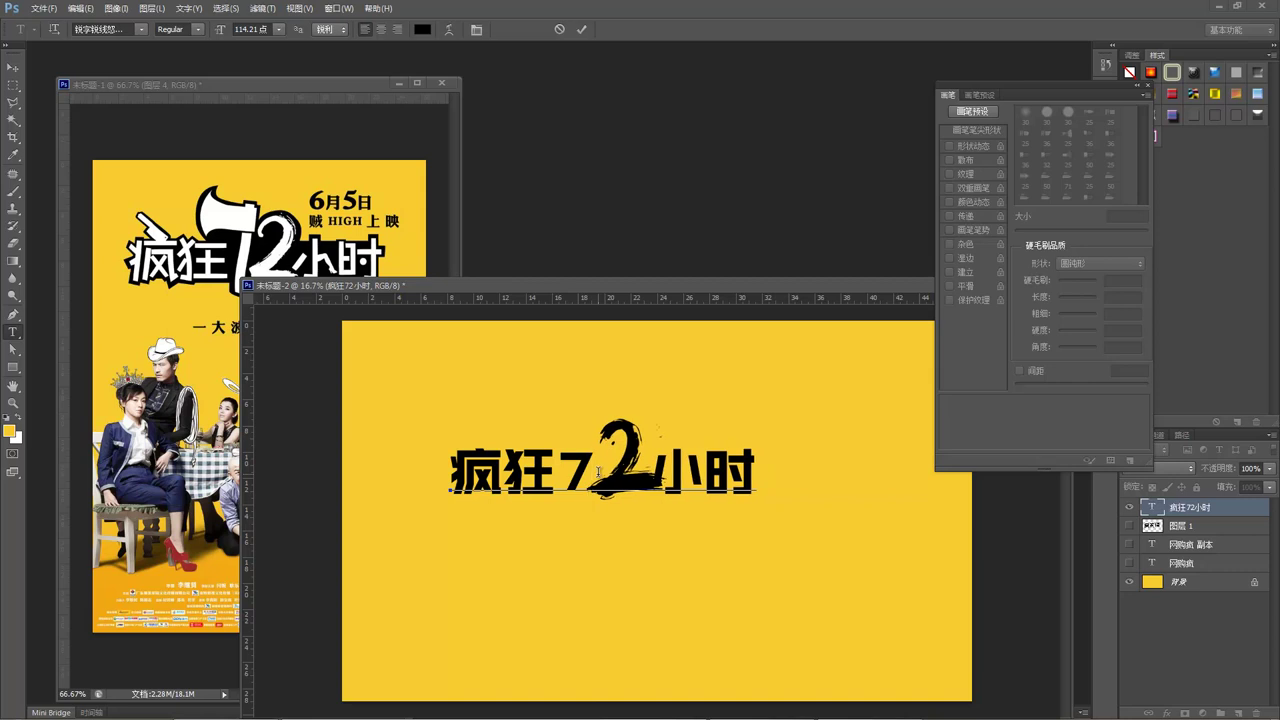
pyautogui.hotkey('alt', 'Left')
pyautogui.hotkey('alt', 'Left')
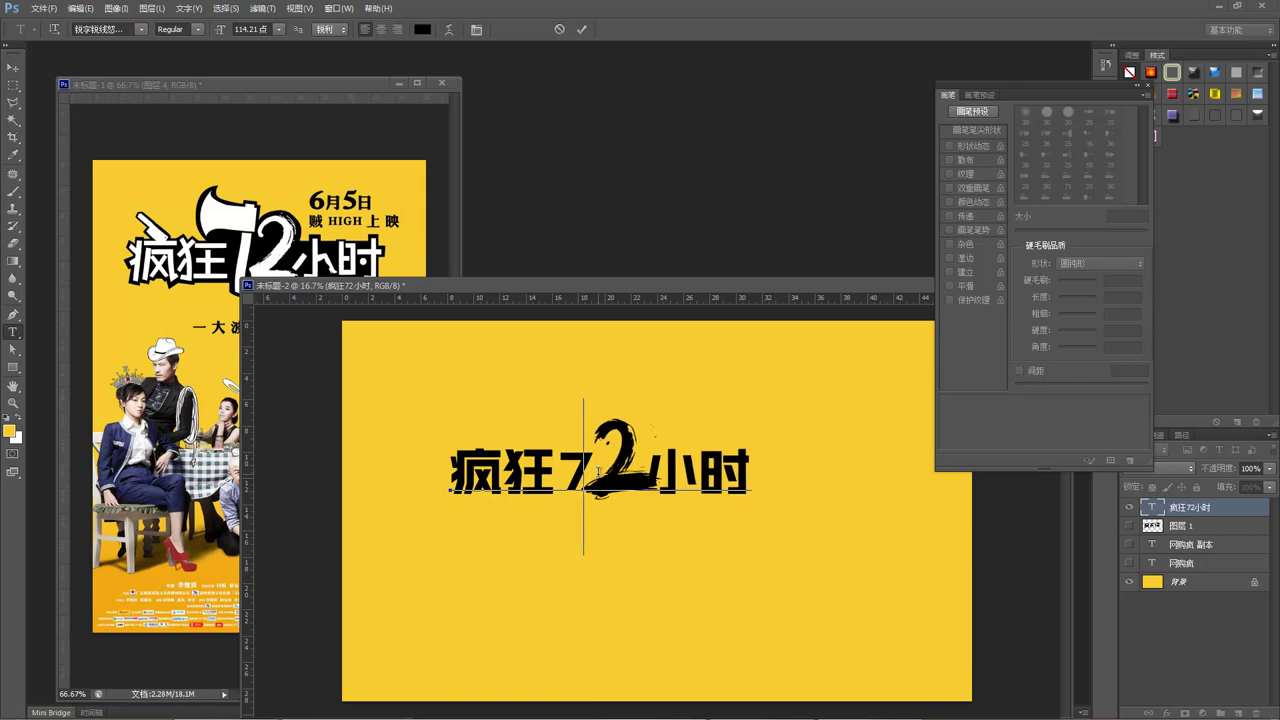
# Step: Widen the kerning between the 2 and 小, commit the text and shift the title slightly on the canvas
pyautogui.press('Right')
pyautogui.press('Right')
pyautogui.press('Left')
pyautogui.hotkey('alt', 'Right')
pyautogui.hotkey('alt', 'Right')
pyautogui.hotkey('alt', 'Right')
pyautogui.hotkey('alt', 'Right')
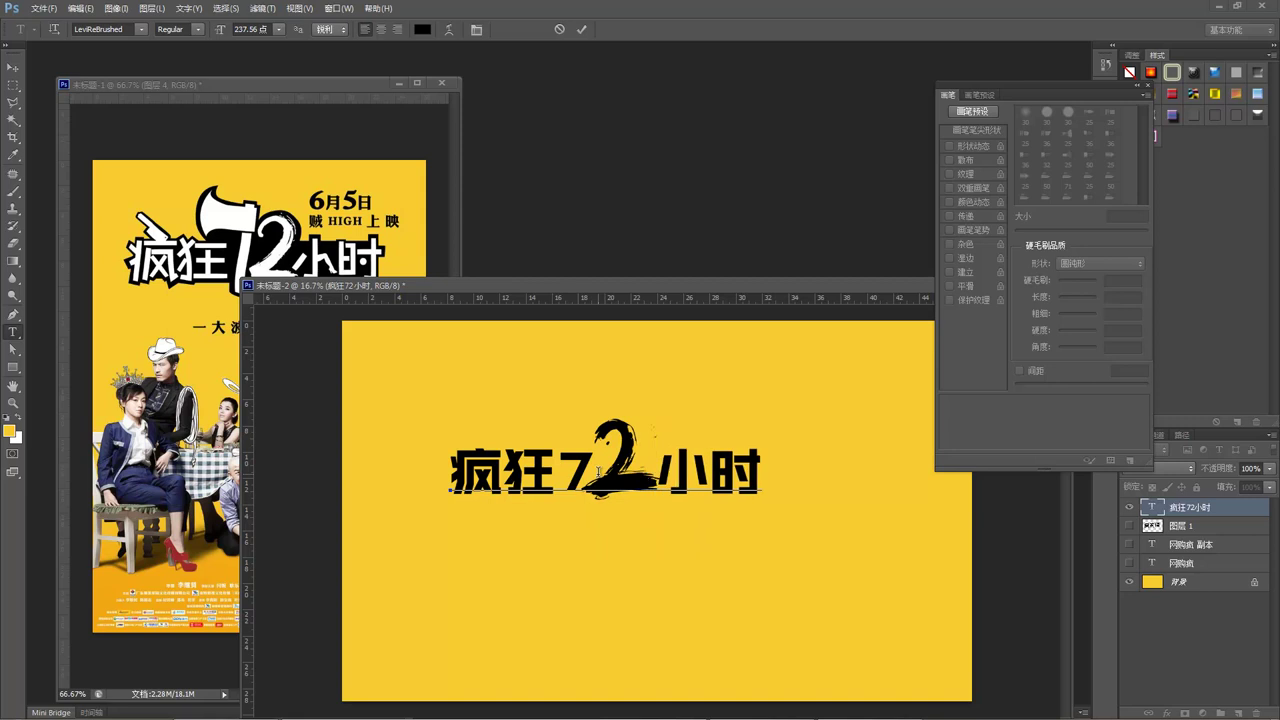
pyautogui.hotkey('alt', 'Right')
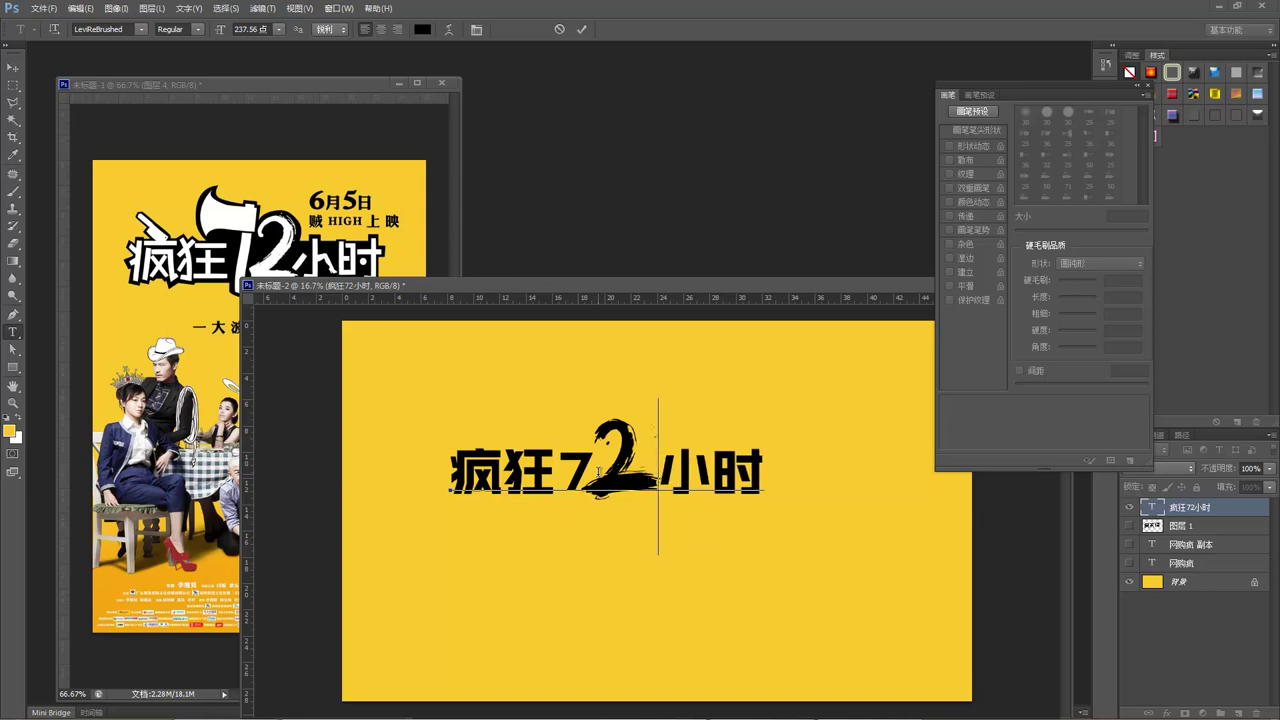
pyautogui.click(13, 67)
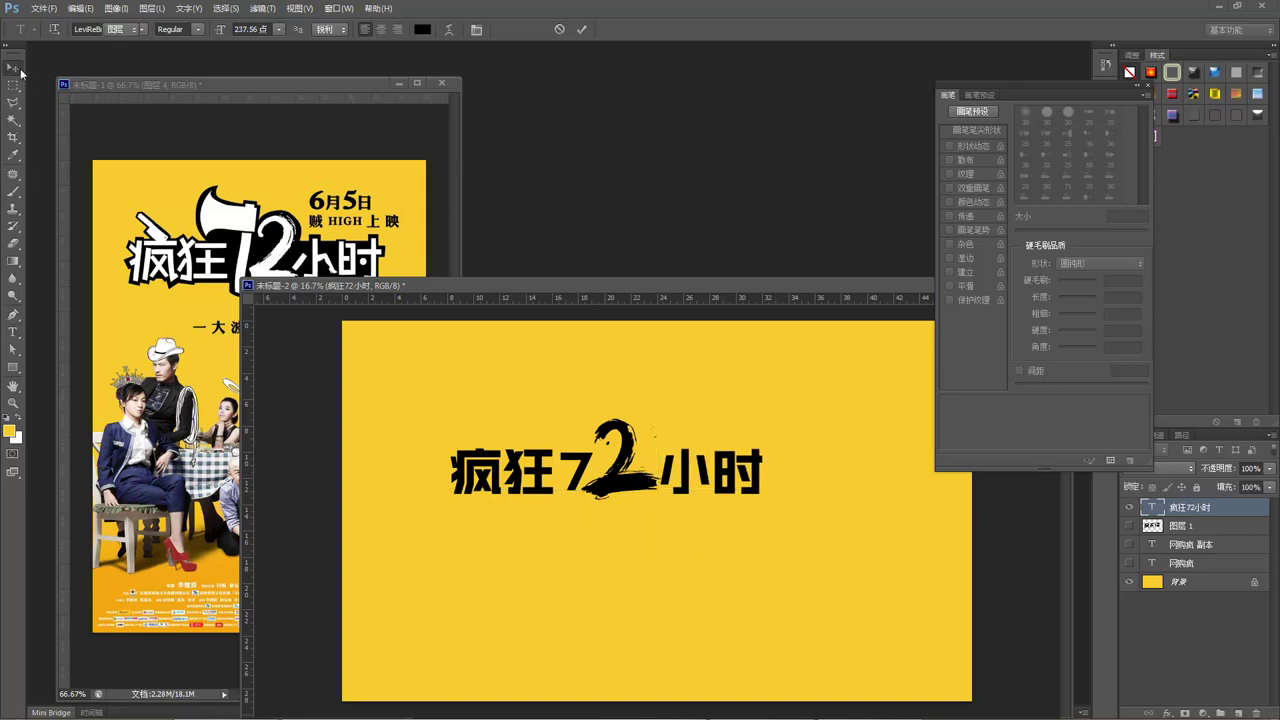
pyautogui.moveTo(620, 480); pyautogui.dragTo(627, 490)
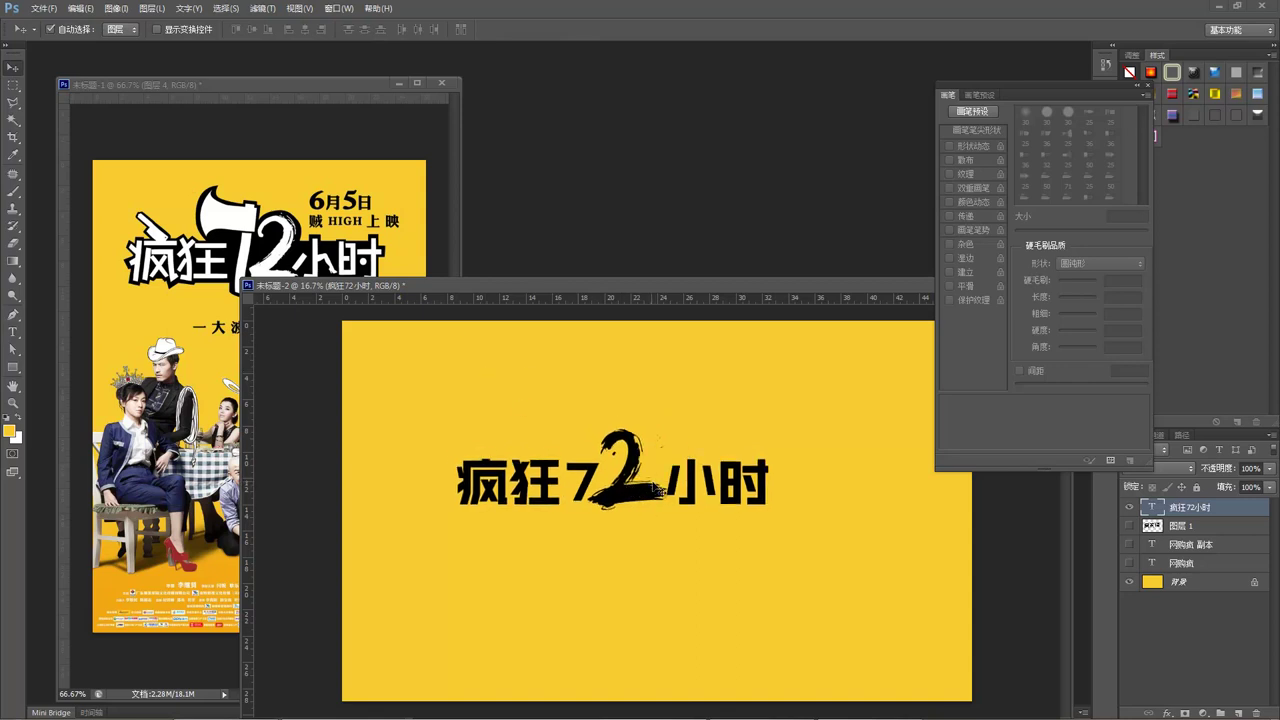
pyautogui.moveTo(647, 498); pyautogui.dragTo(649, 473)
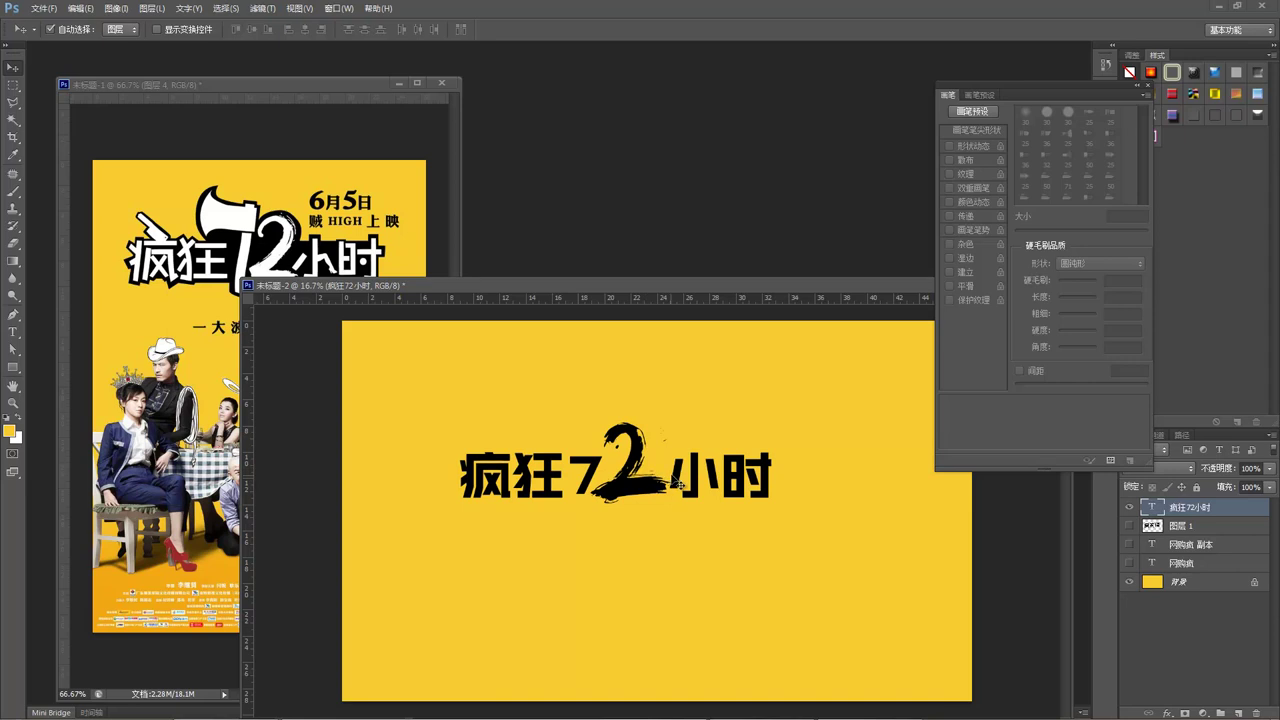
# Step: Load the title's letter shapes as a selection and expand it by 30 pixels
pyautogui.keyDown('ctrl'); pyautogui.click(1157, 510); pyautogui.keyUp('ctrl')
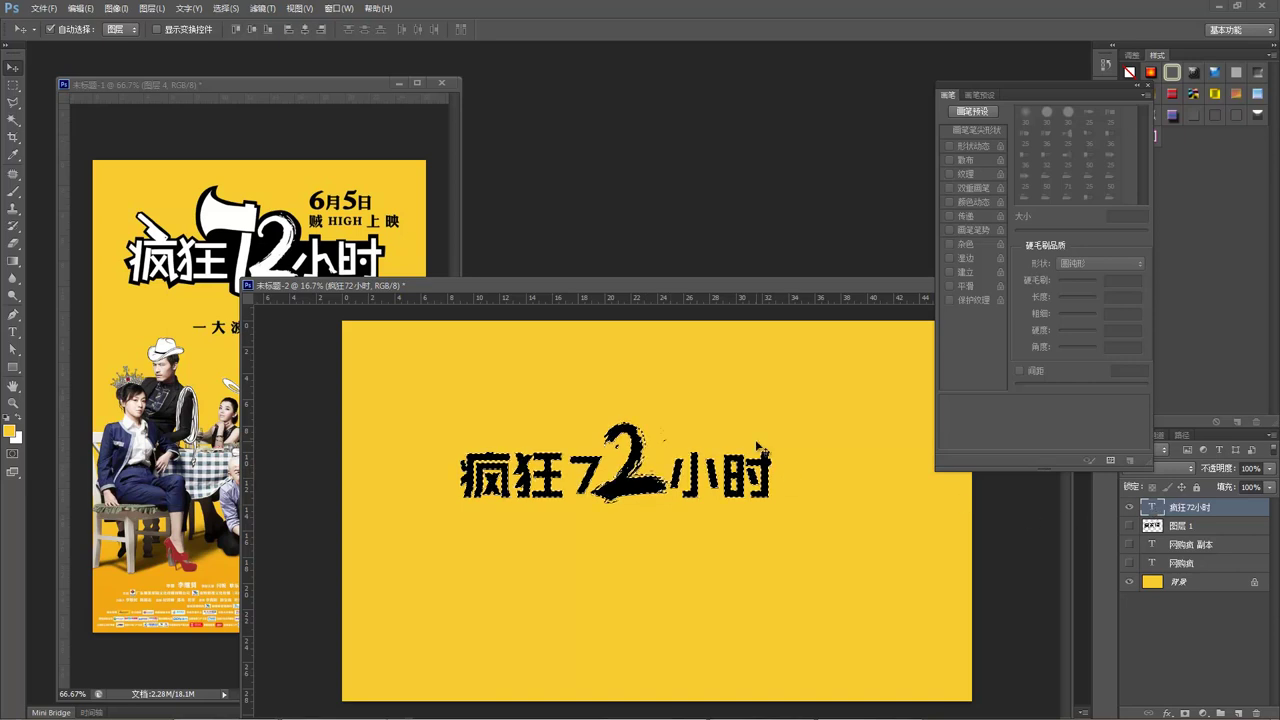
pyautogui.hotkey('ctrl', 'd')
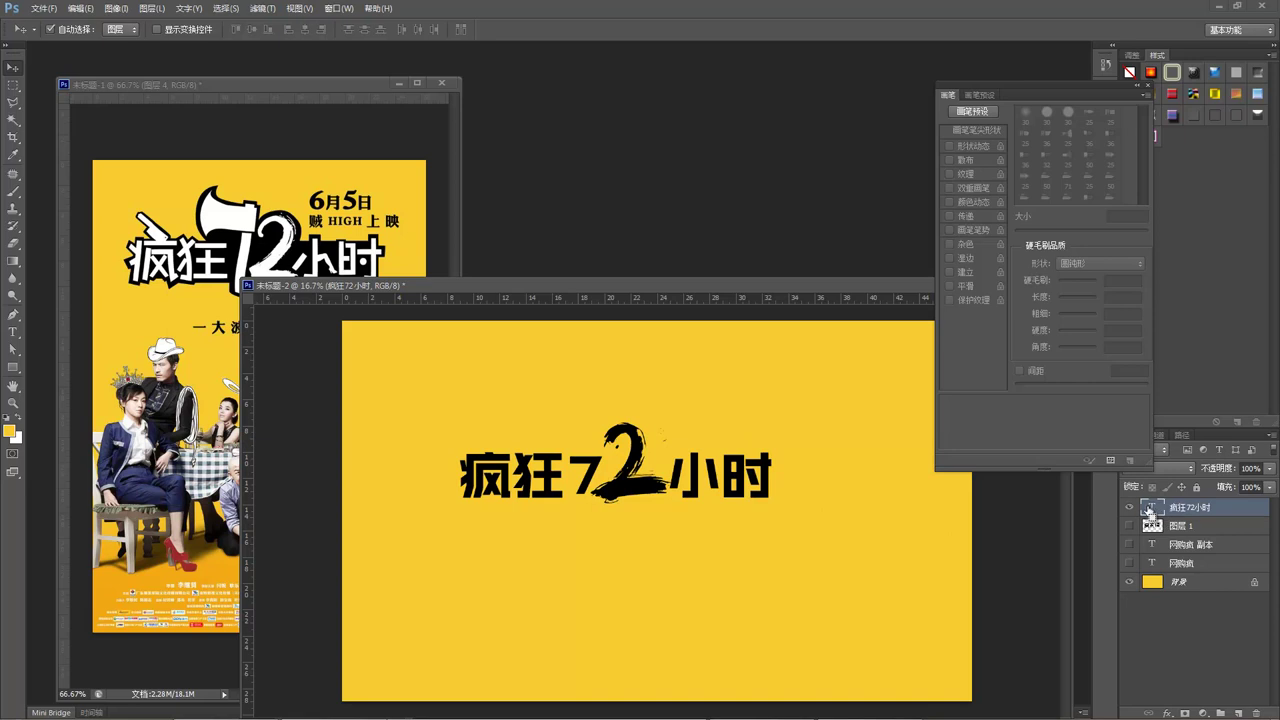
pyautogui.keyDown('ctrl'); pyautogui.click(1150, 511); pyautogui.keyUp('ctrl')
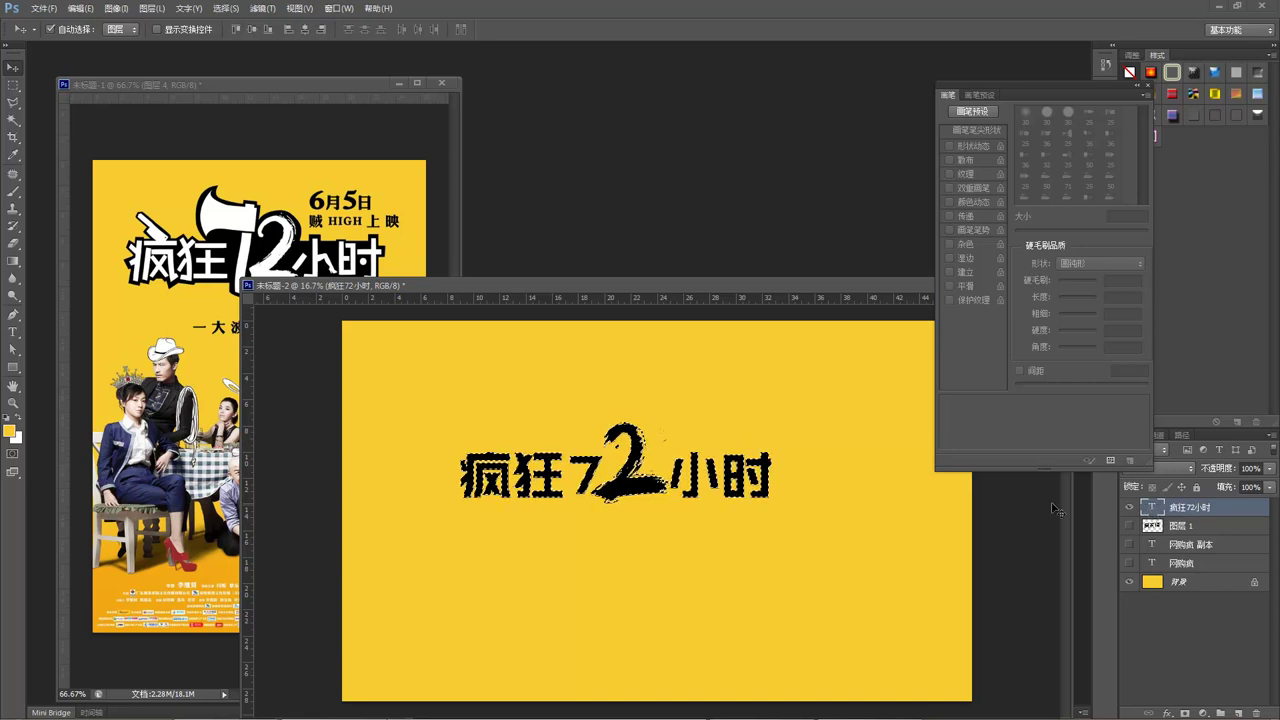
pyautogui.click(225, 8)
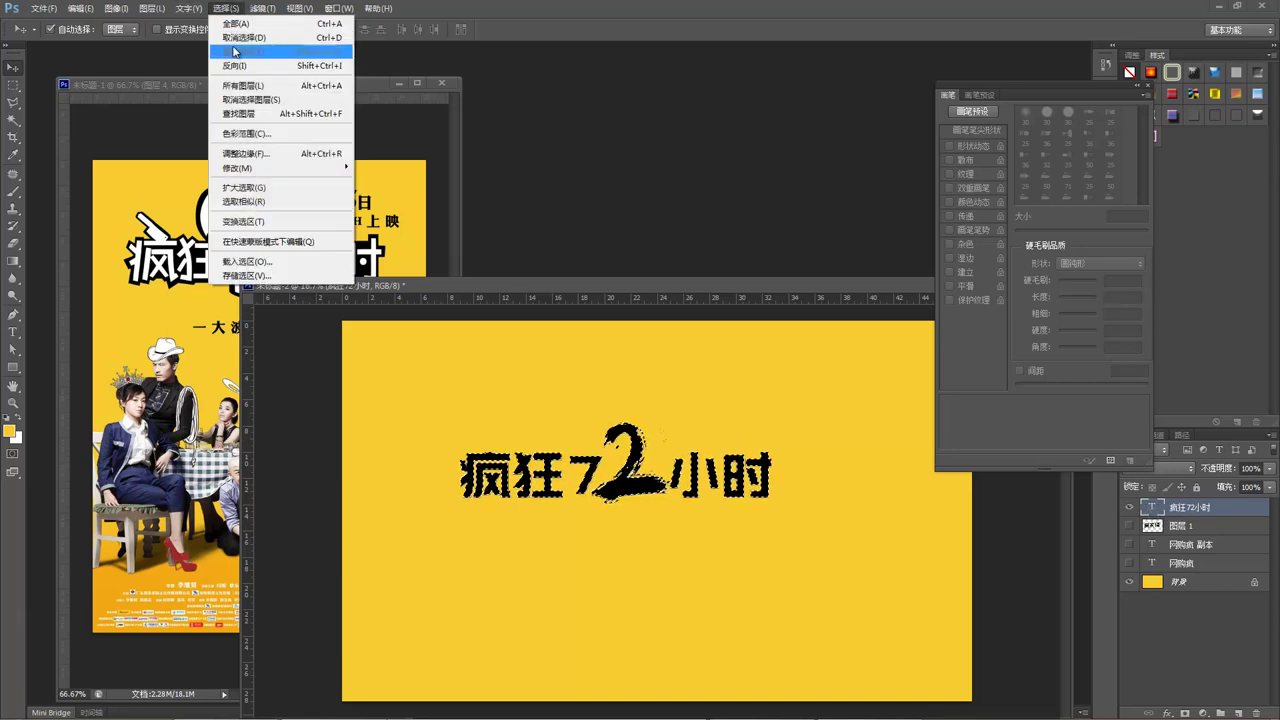
pyautogui.moveTo(345, 168)
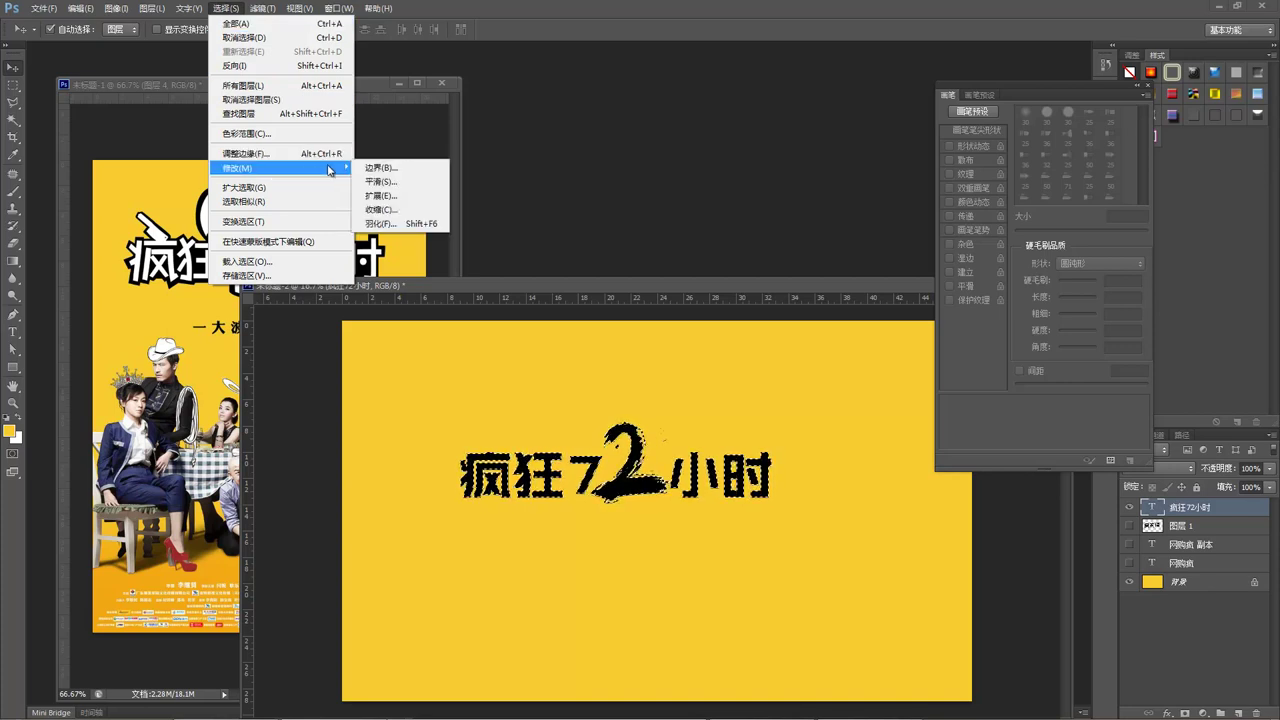
pyautogui.moveTo(345, 169)
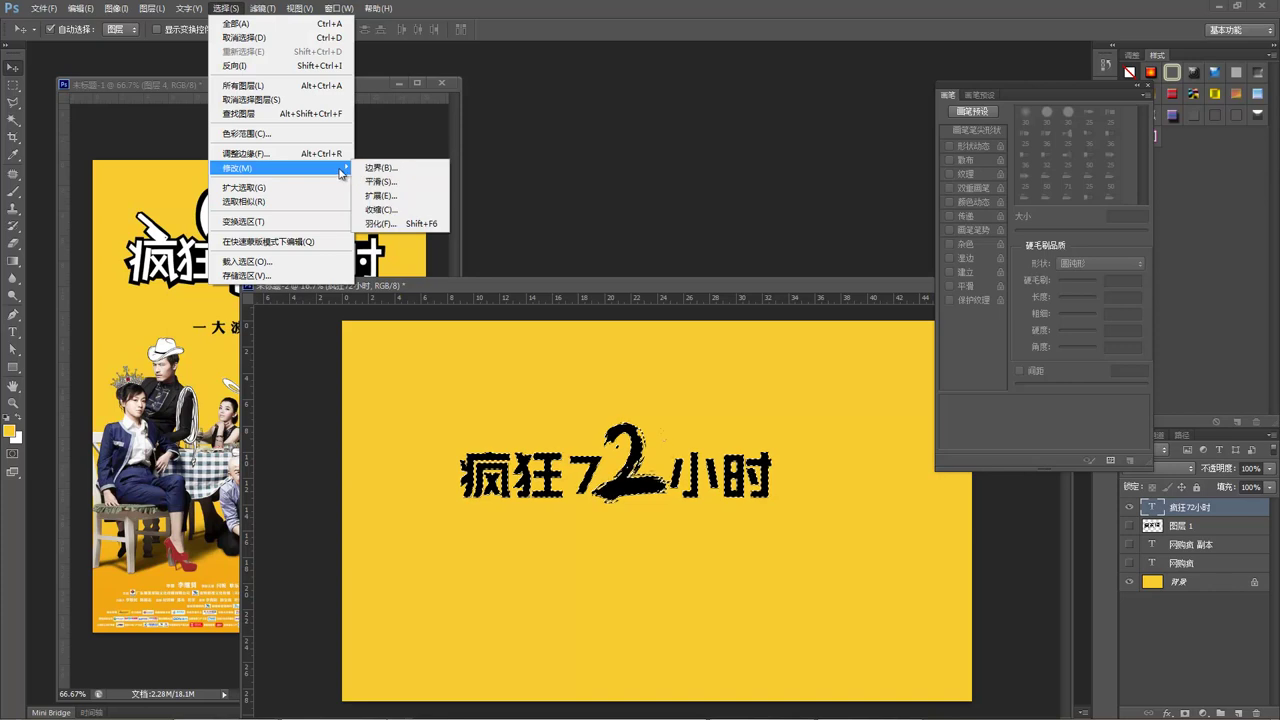
pyautogui.click(400, 195)
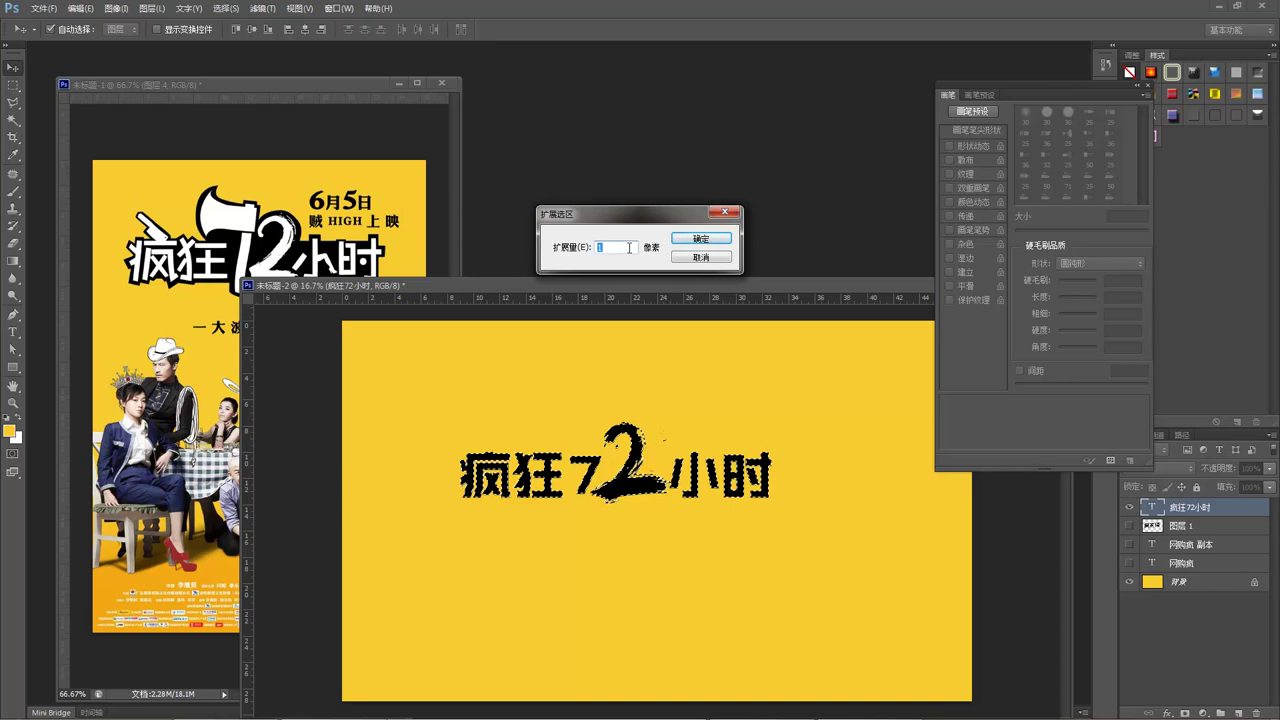
pyautogui.write('30')
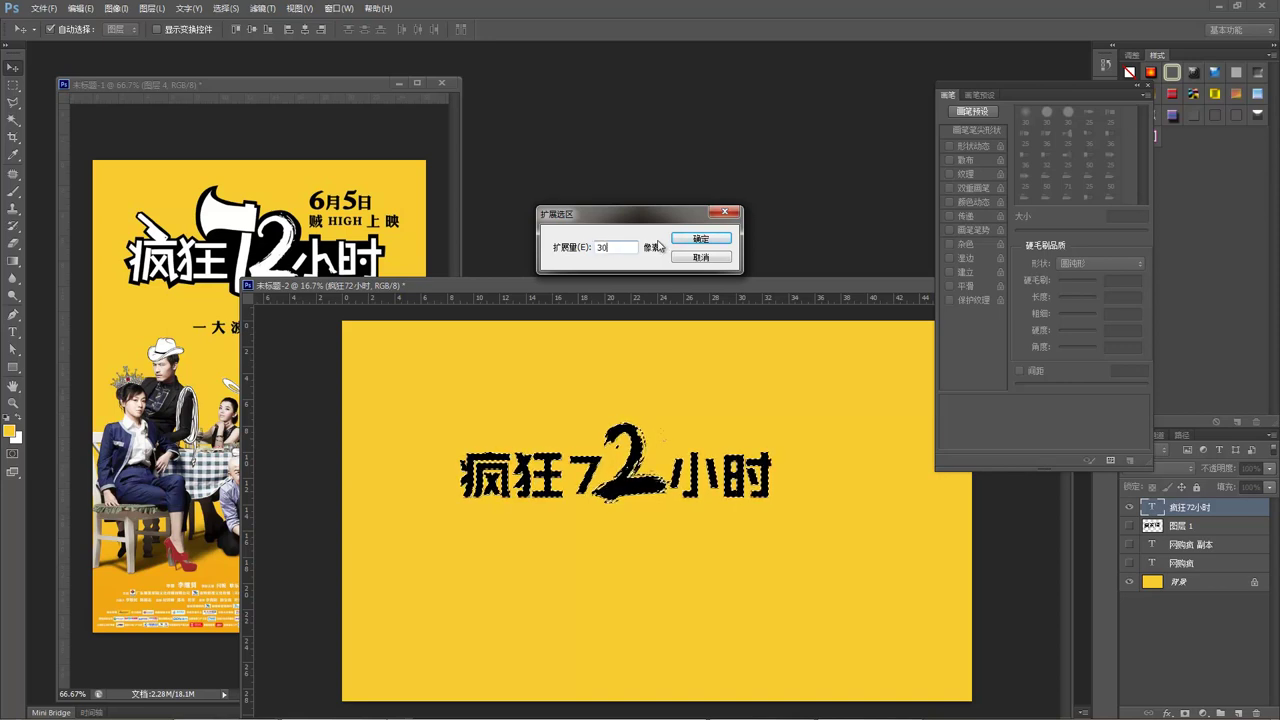
pyautogui.click(721, 240)
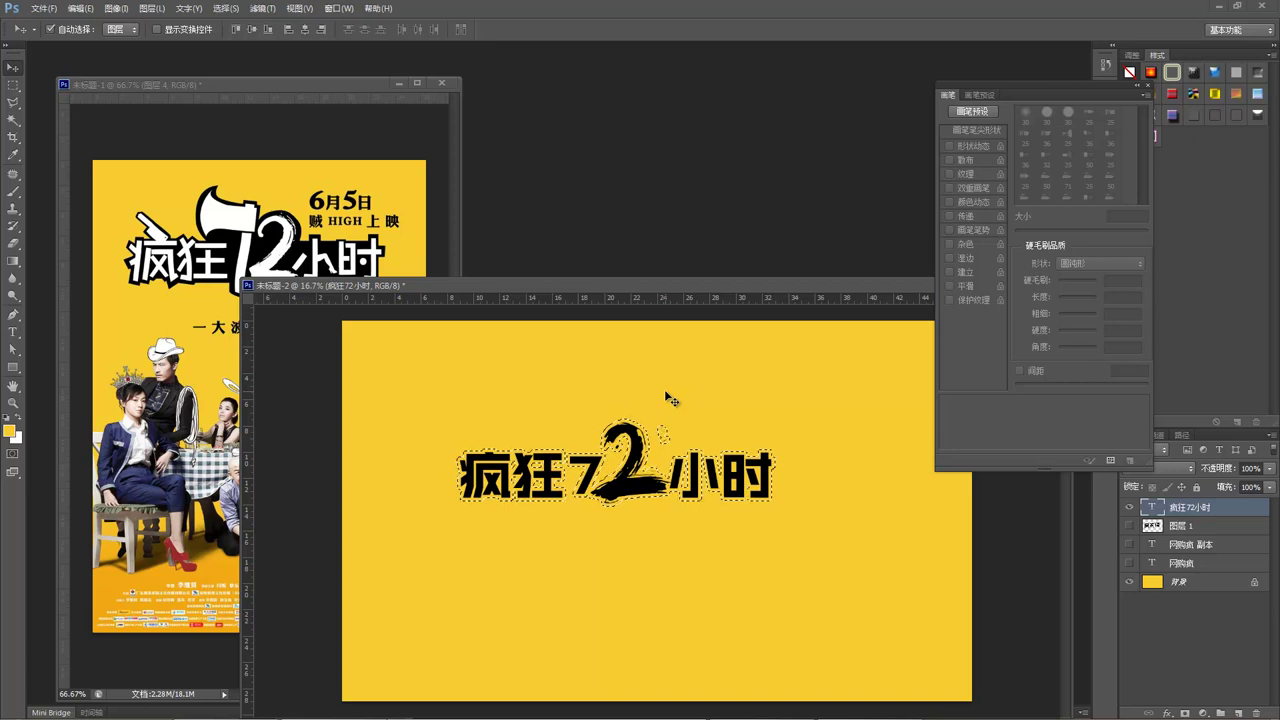
# Step: Drop the expanded selection, swap the foreground colour to white and fill the title text with it
pyautogui.moveTo(472, 286); pyautogui.dragTo(469, 316)
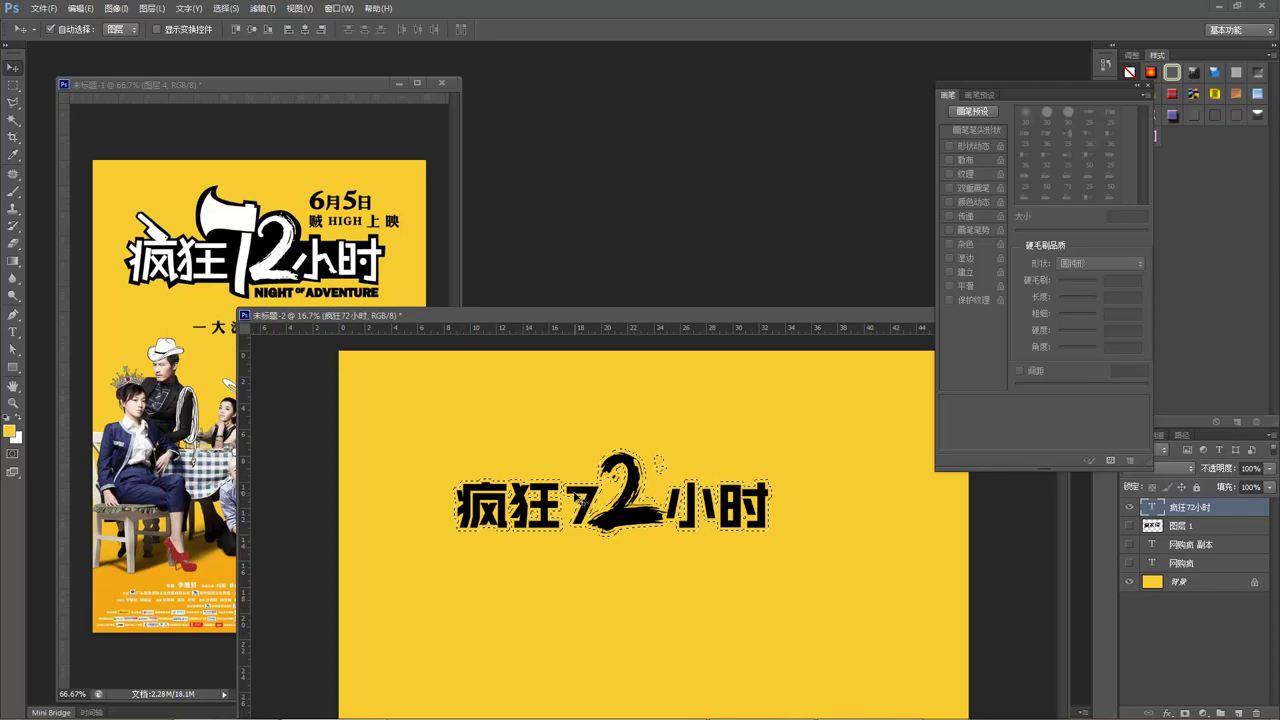
pyautogui.press('z')
pyautogui.click(560, 512)
pyautogui.click(545, 505)
pyautogui.click(530, 497)
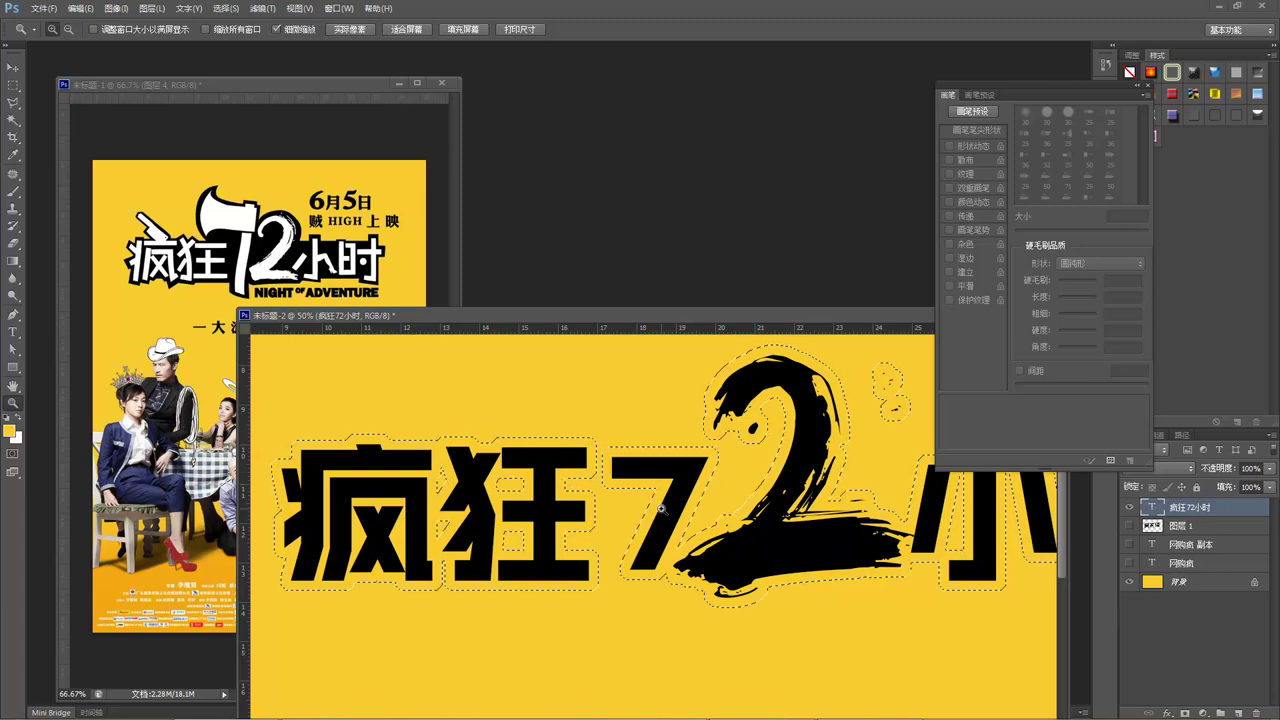
pyautogui.press('v')
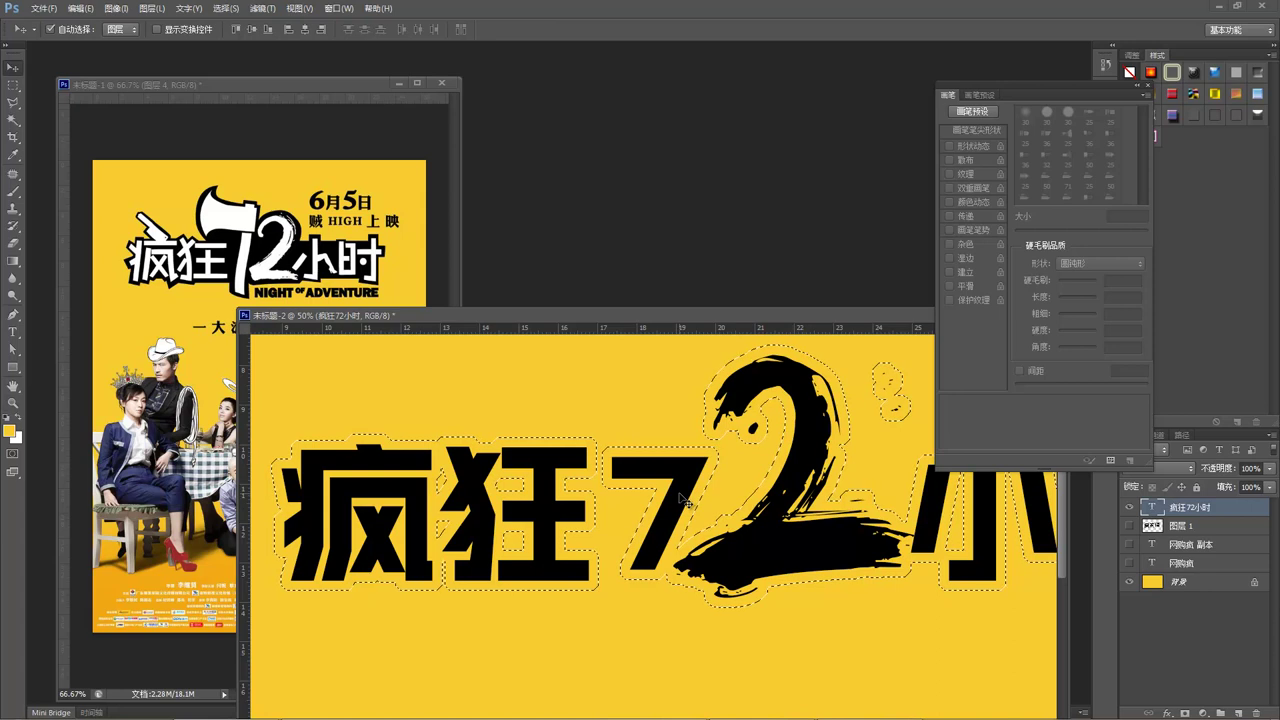
pyautogui.press('x')
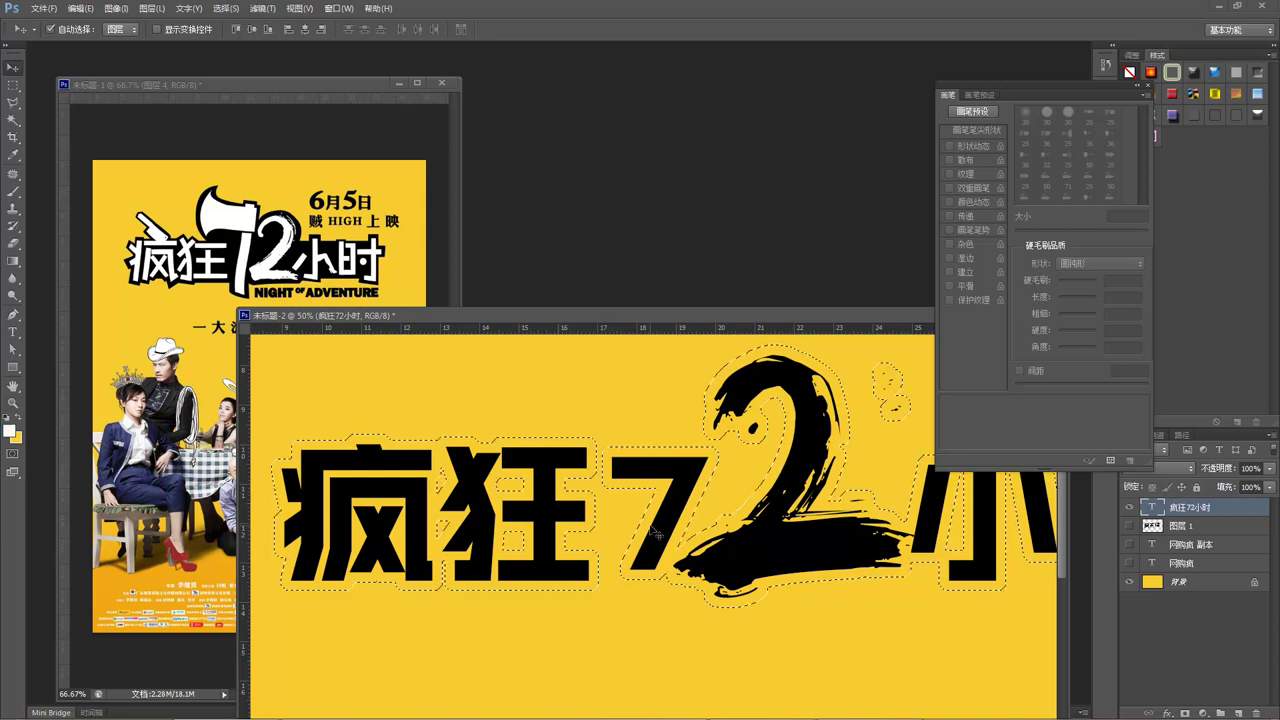
pyautogui.hotkey('ctrl', 'd')
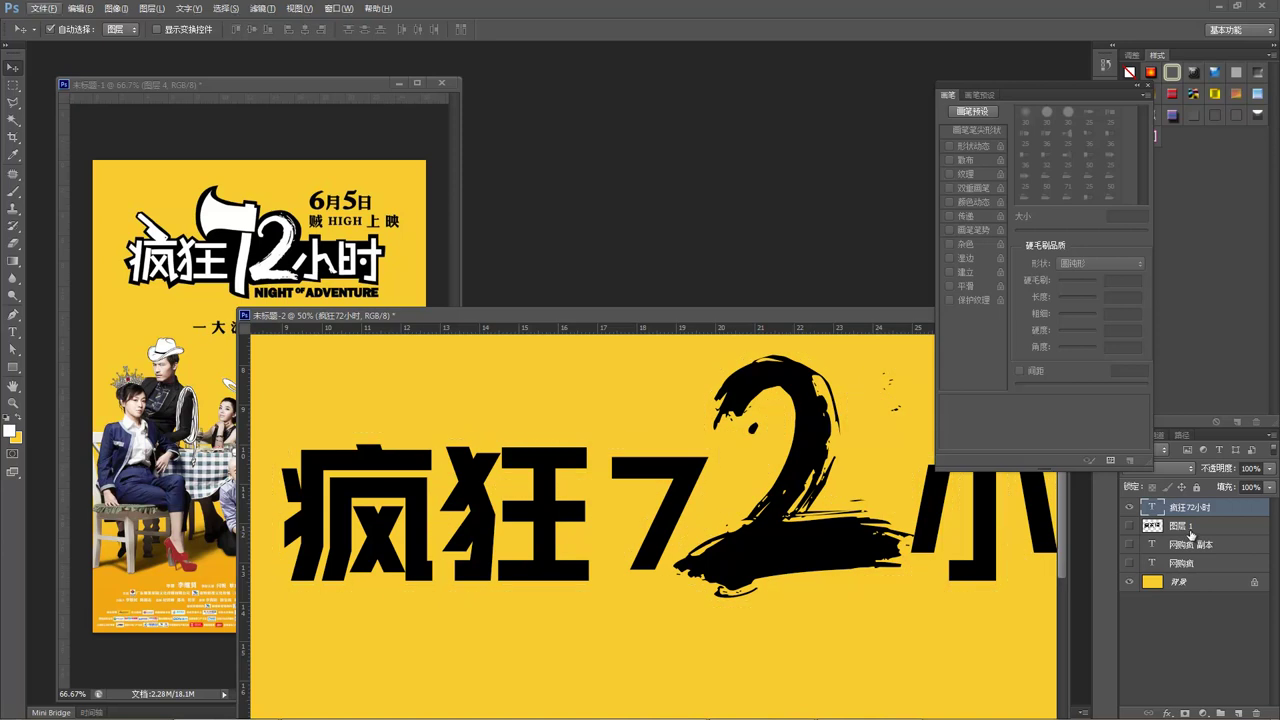
pyautogui.hotkey('alt', 'shift', 'BackSpace')
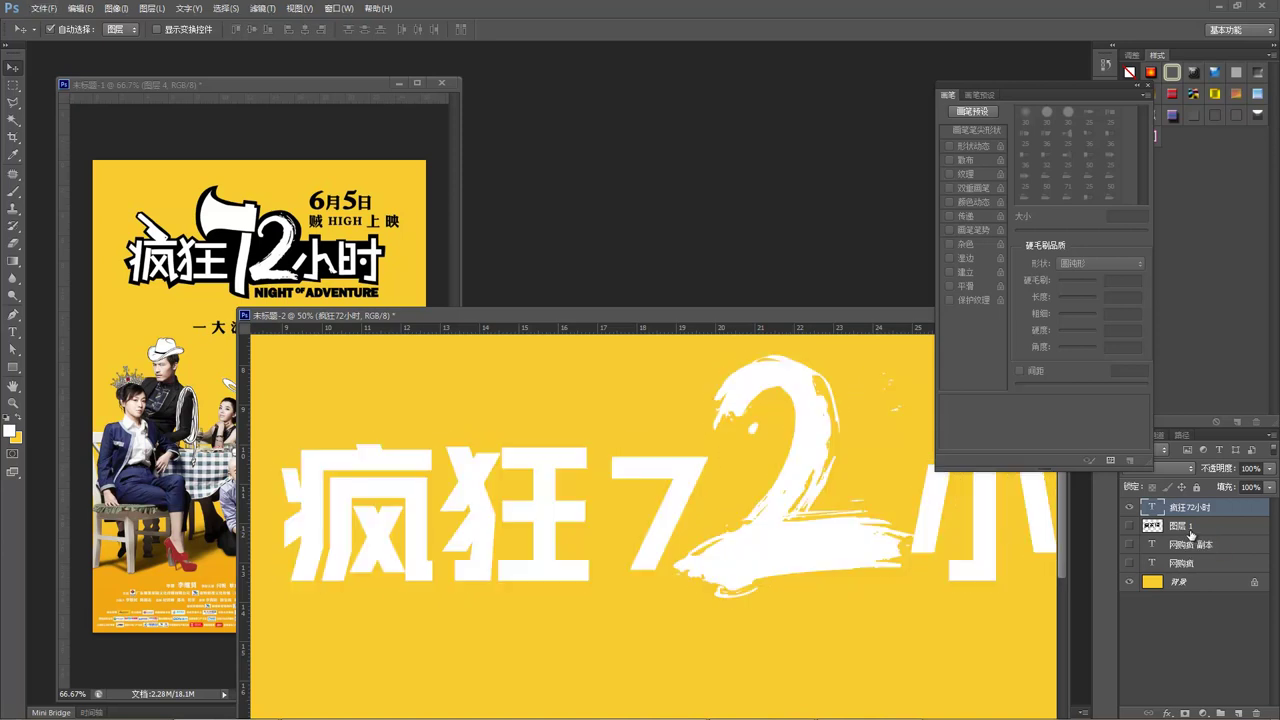
# Step: Load the 疯狂72小时 title's letter shapes as a selection
pyautogui.keyDown('ctrl'); pyautogui.click(1156, 510); pyautogui.keyUp('ctrl')
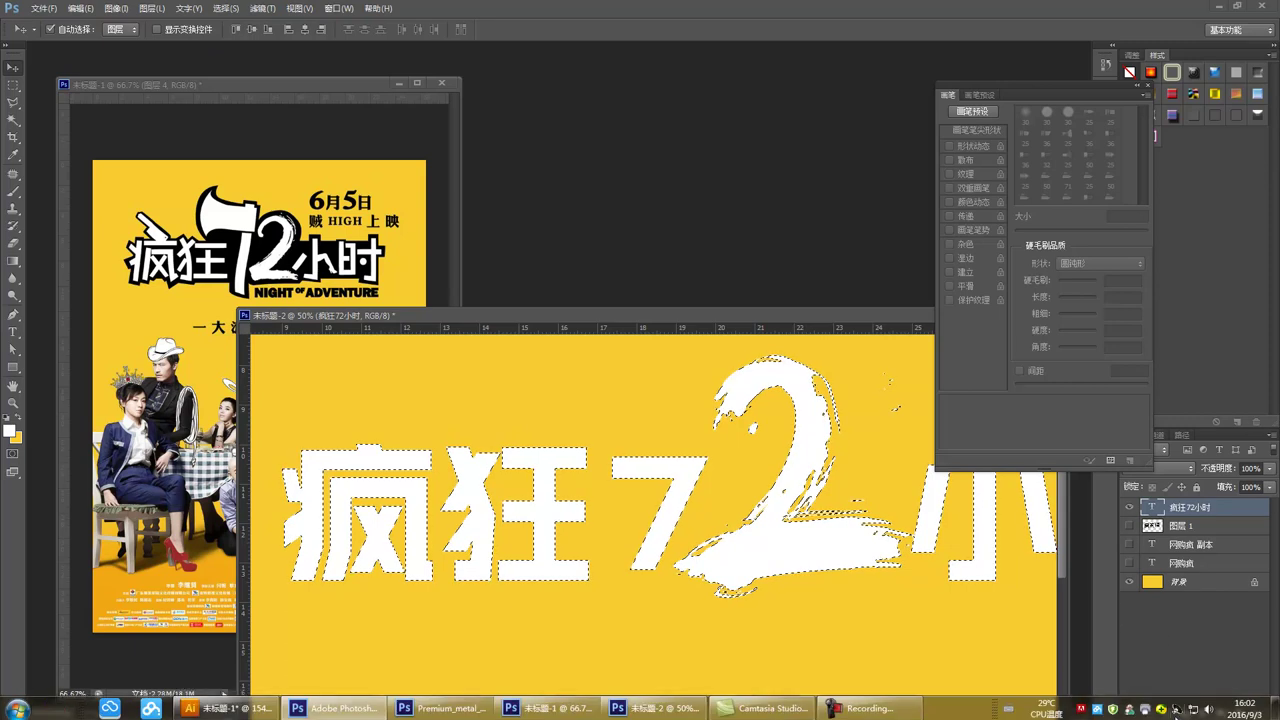
pyautogui.click(1167, 713)
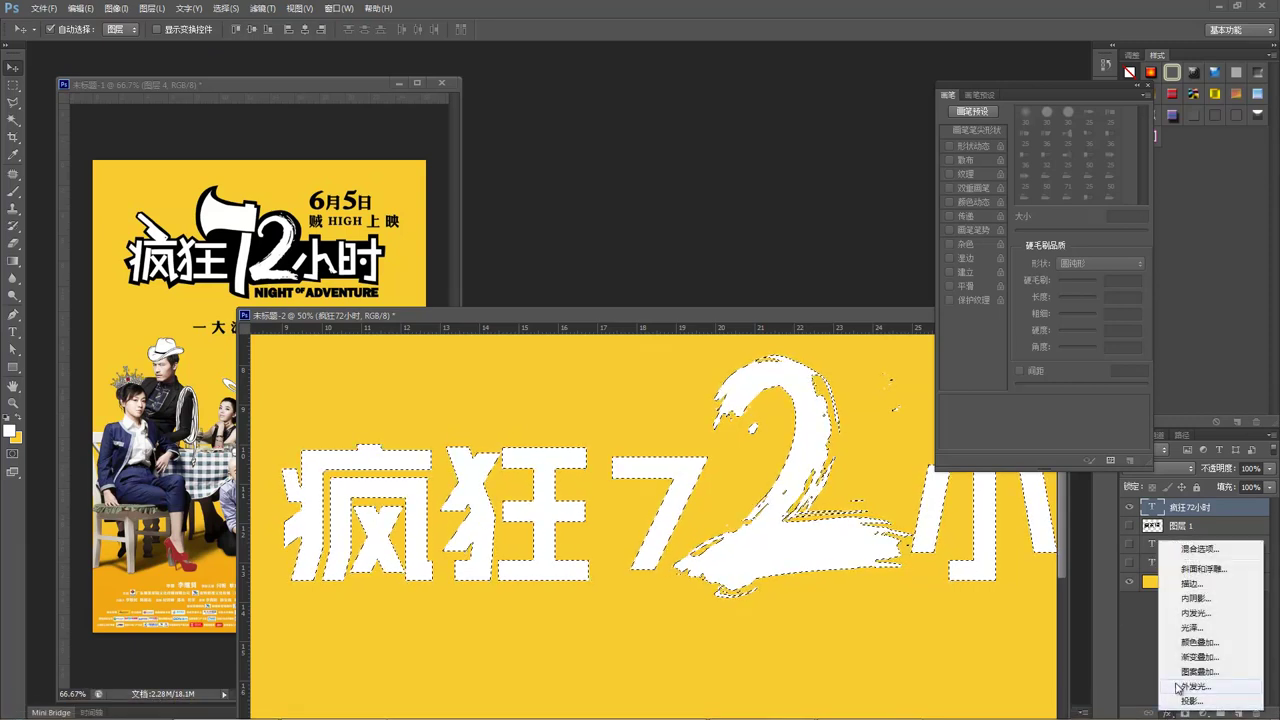
pyautogui.click(1217, 586)
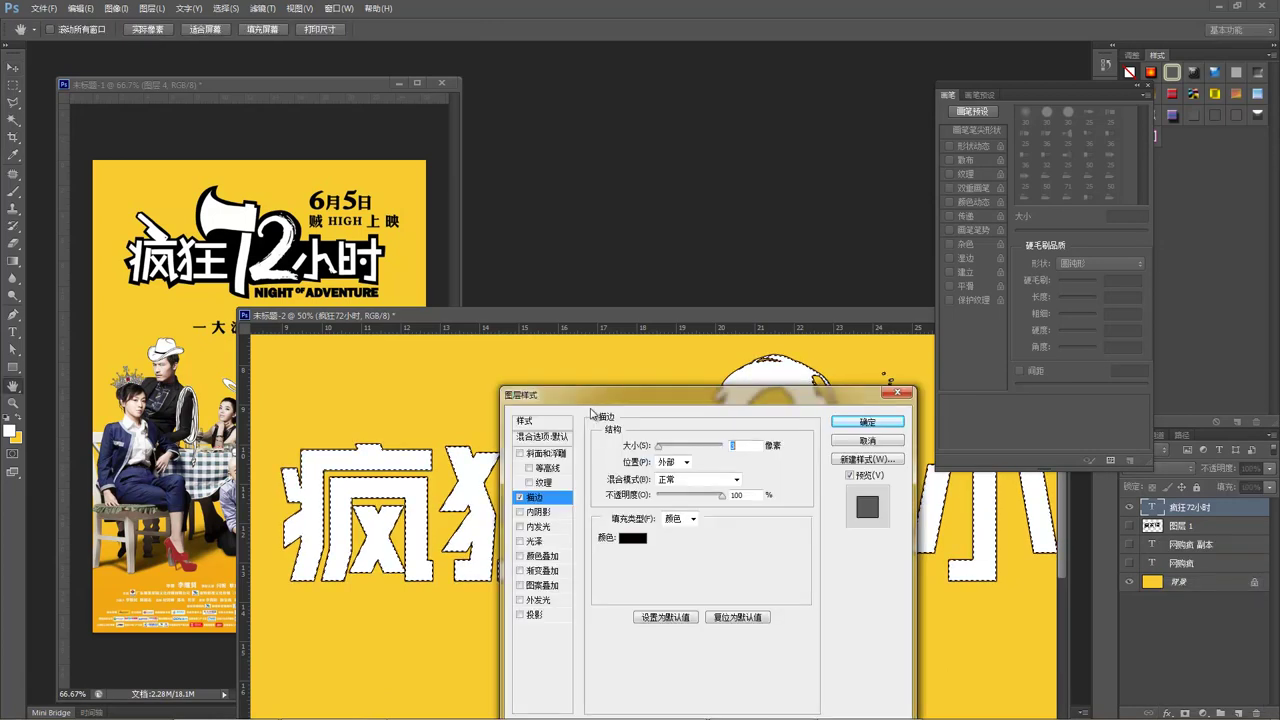
pyautogui.moveTo(640, 378); pyautogui.dragTo(747, 470)
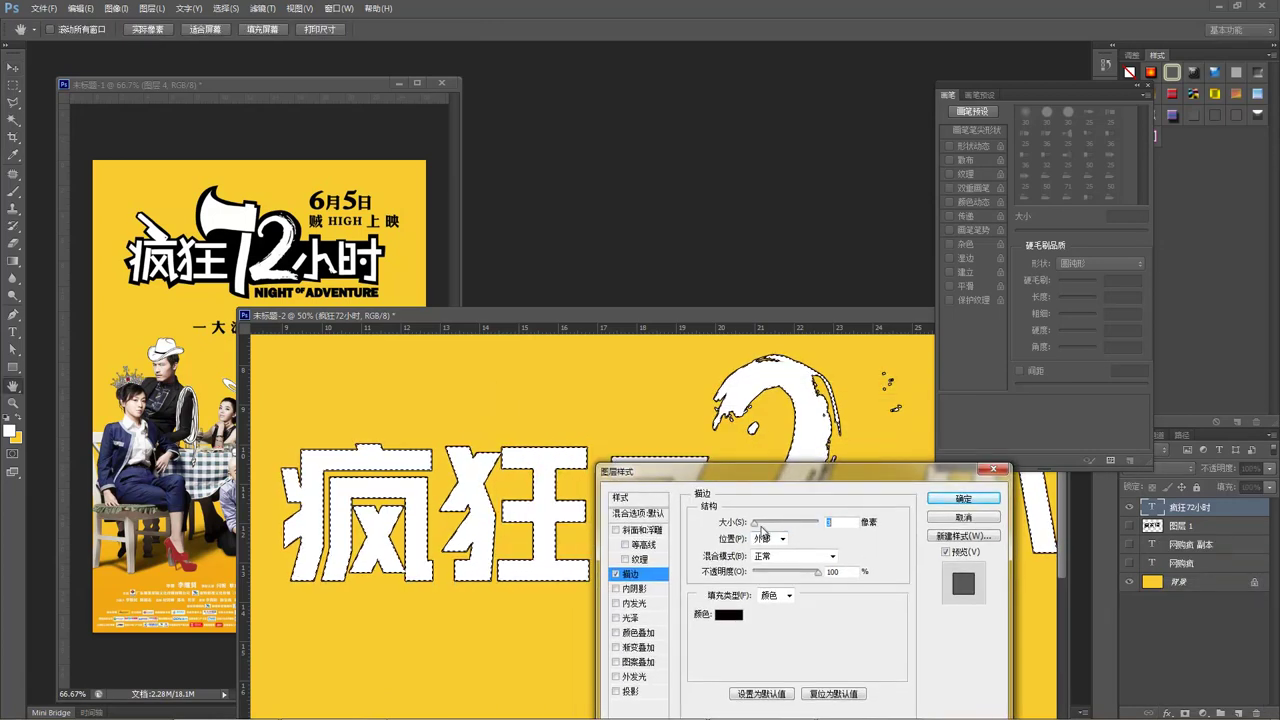
pyautogui.moveTo(754, 522); pyautogui.dragTo(771, 525)
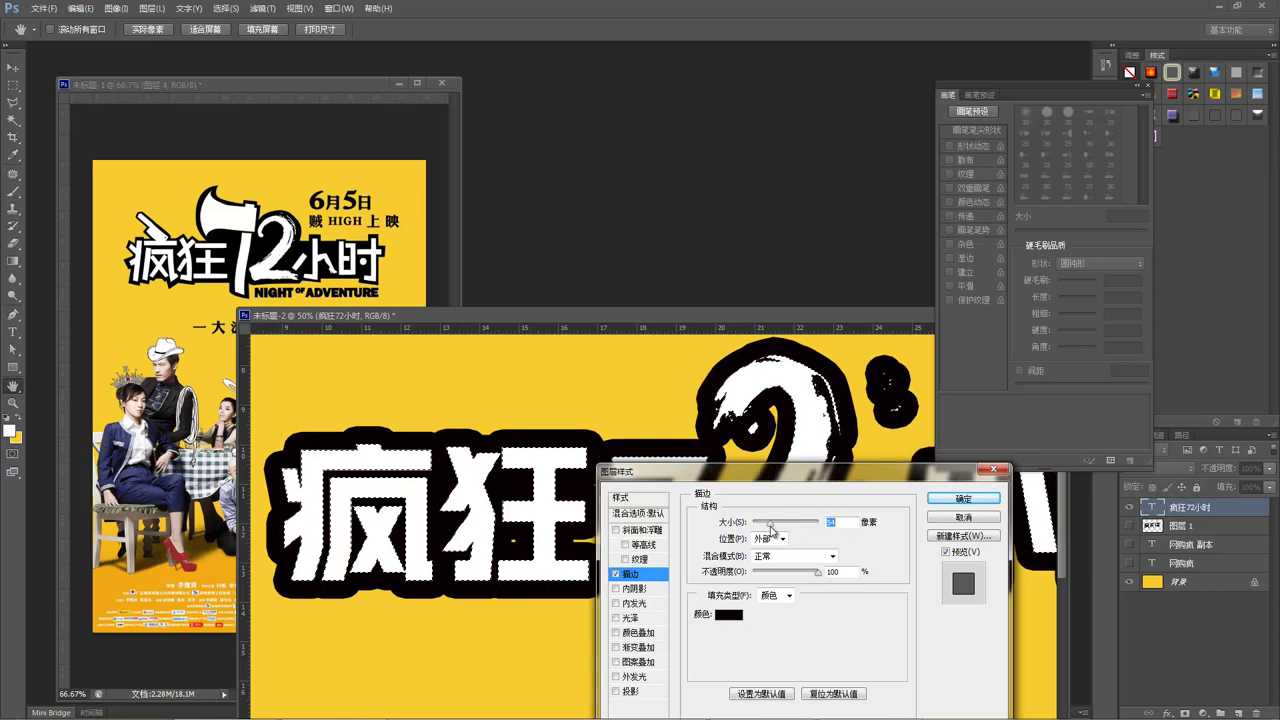
pyautogui.moveTo(802, 469)
pyautogui.mouseDown()
pyautogui.moveTo(590, 520)
pyautogui.moveTo(561, 622)
pyautogui.moveTo(538, 522)
pyautogui.mouseUp()
pyautogui.moveTo(482, 570); pyautogui.dragTo(490, 580)
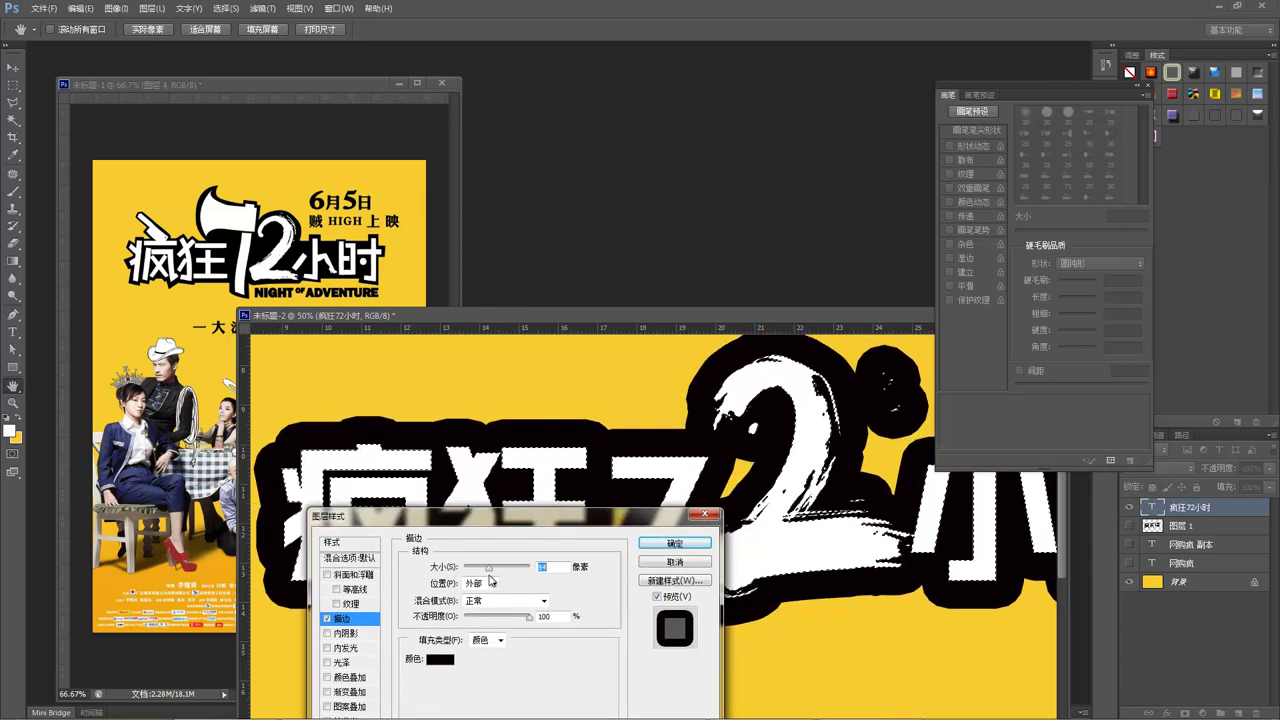
pyautogui.moveTo(601, 532); pyautogui.dragTo(538, 565)
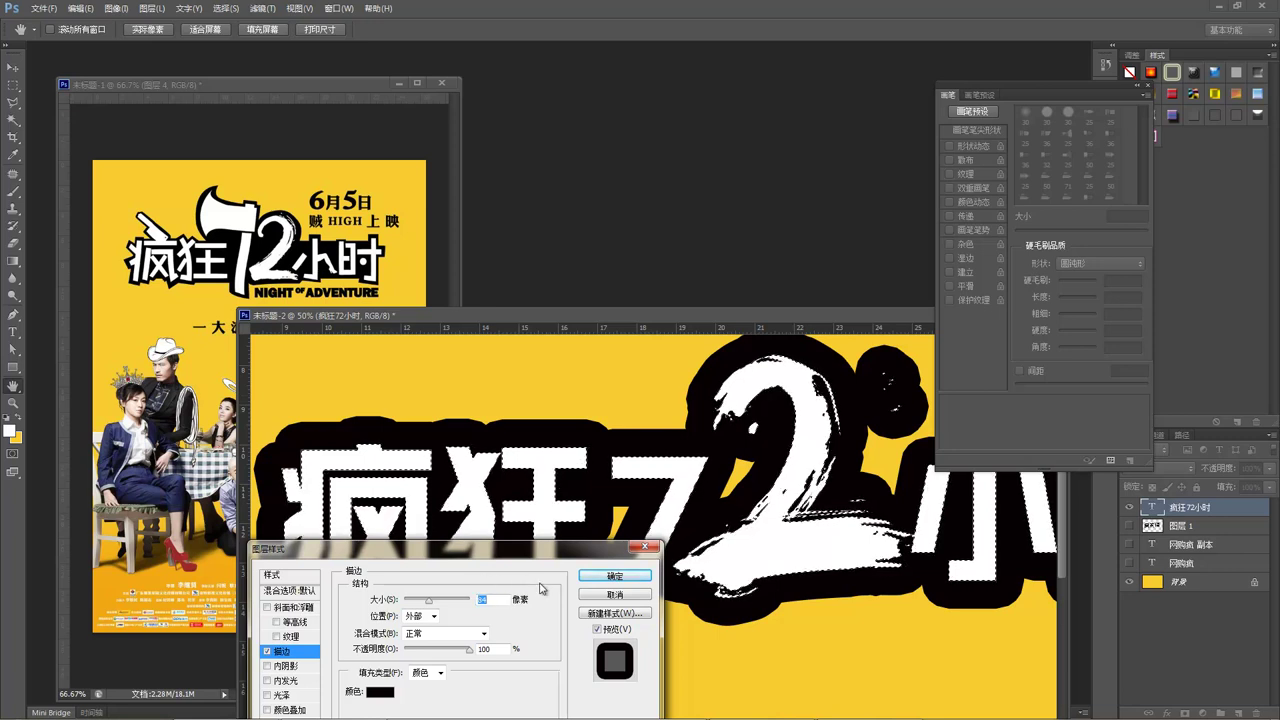
pyautogui.click(614, 594)
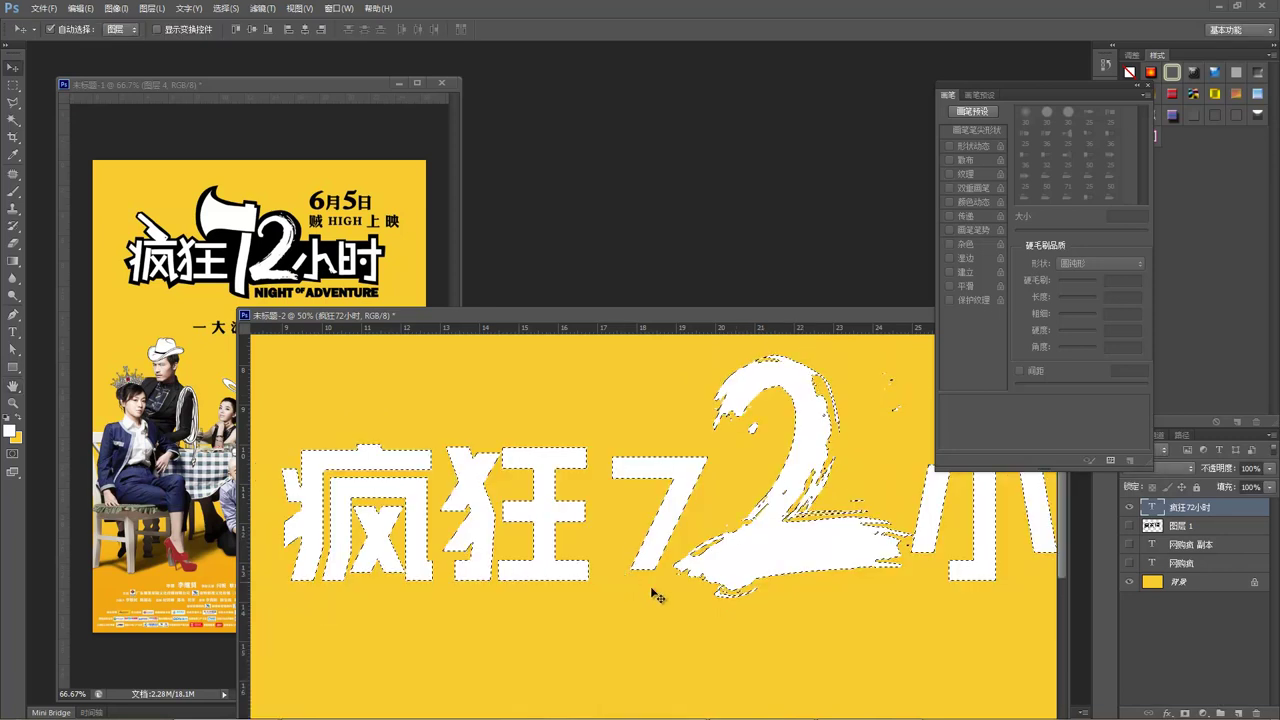
# Step: Expand the title's letter selection by 35 pixels
pyautogui.click(225, 8)
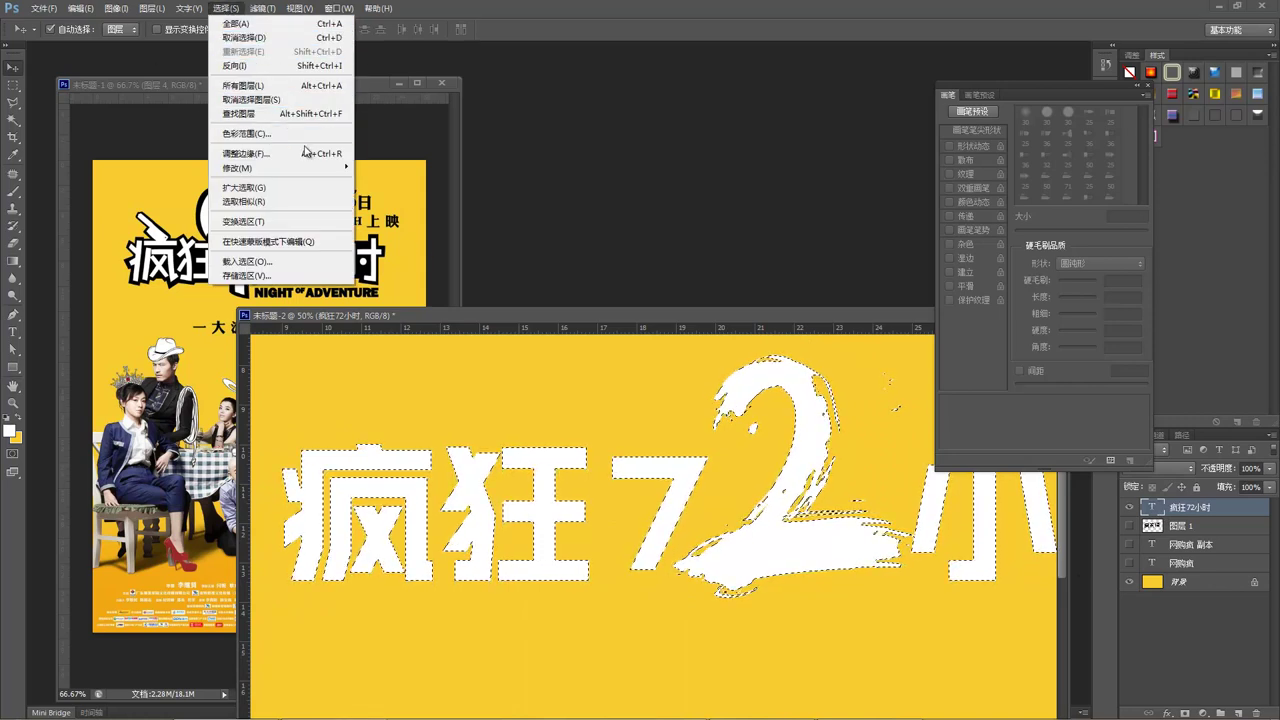
pyautogui.moveTo(315, 168)
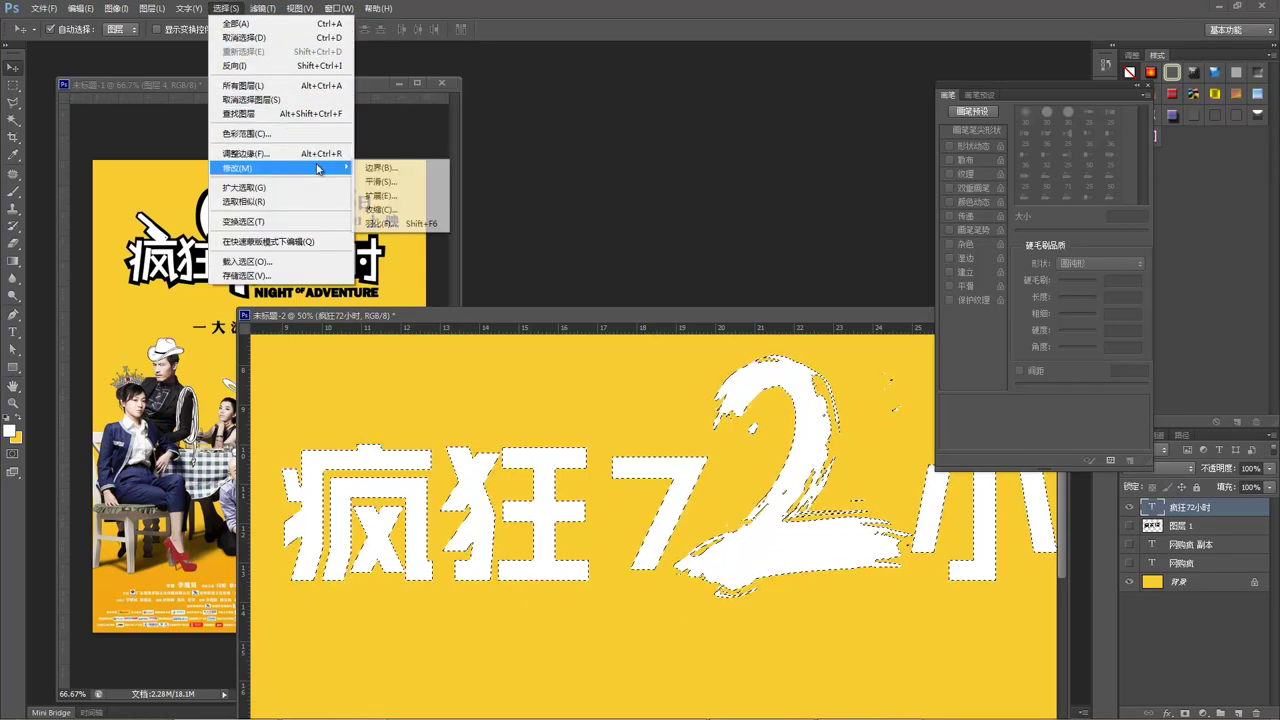
pyautogui.click(418, 198)
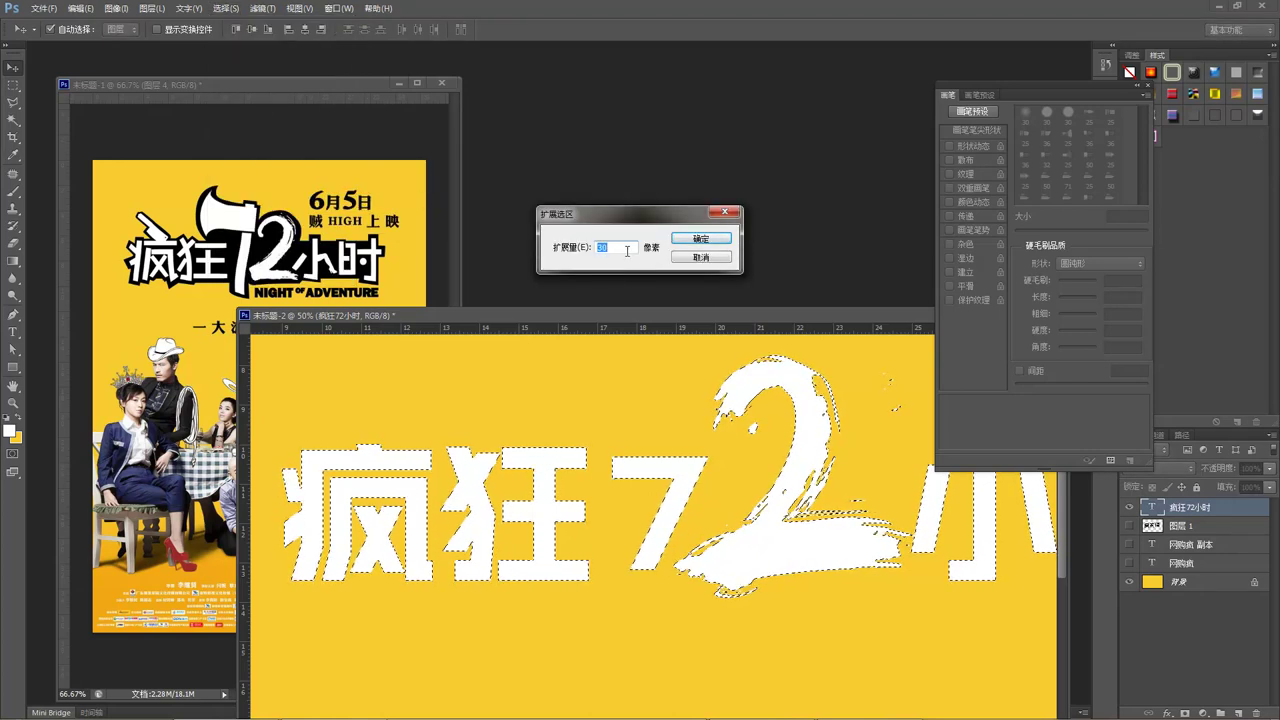
pyautogui.write('35')
pyautogui.click(701, 241)
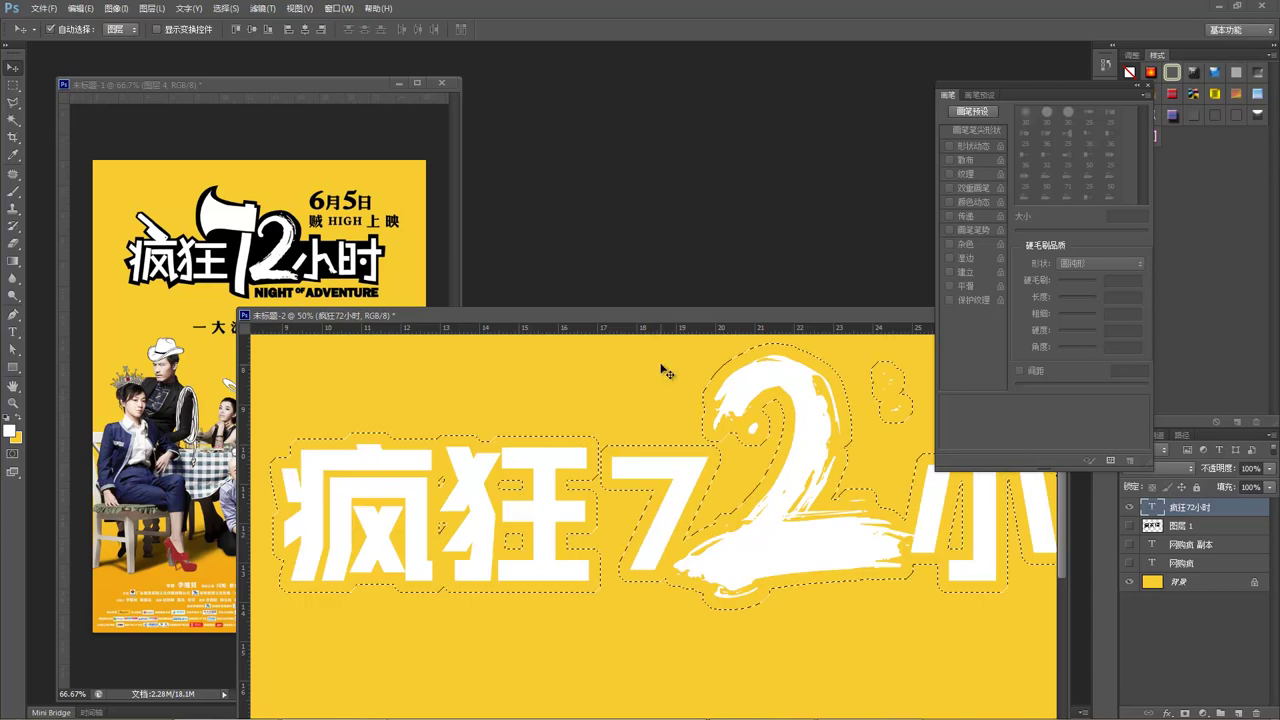
# Step: Create a new layer, fill the expanded selection on it with black and deselect
pyautogui.hotkey('ctrl', 'shift', 'n')
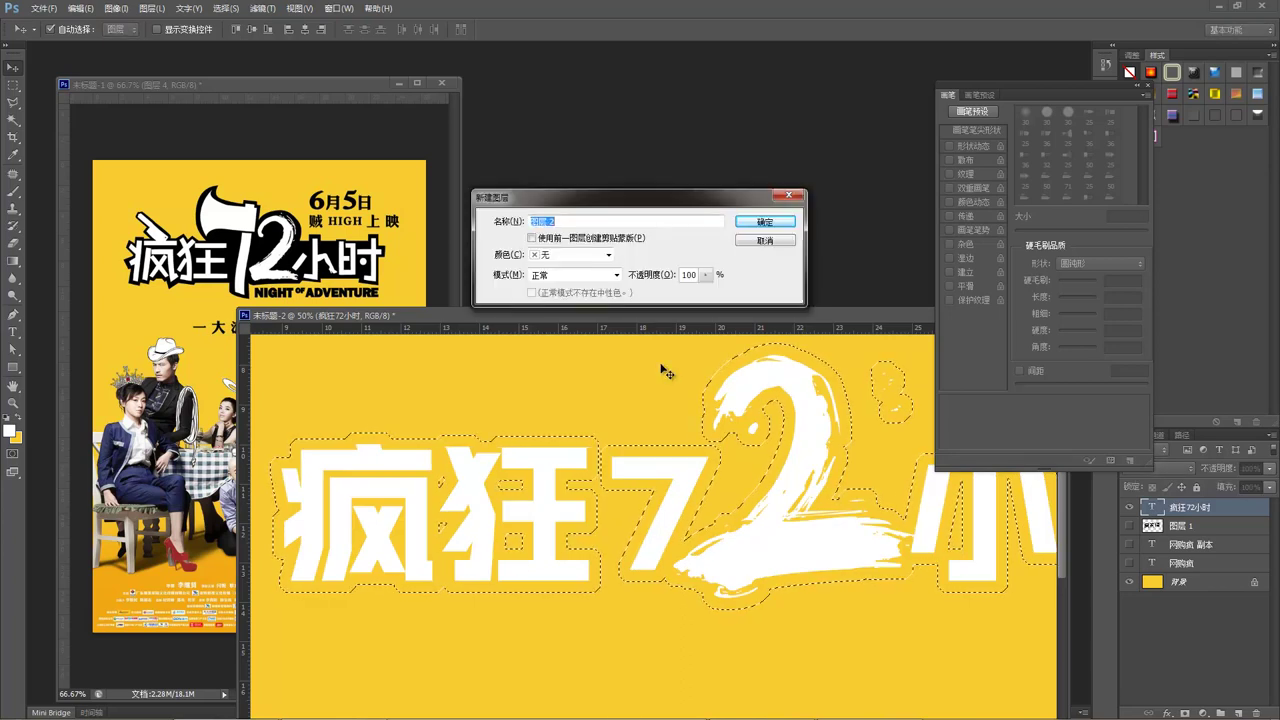
pyautogui.press('Return')
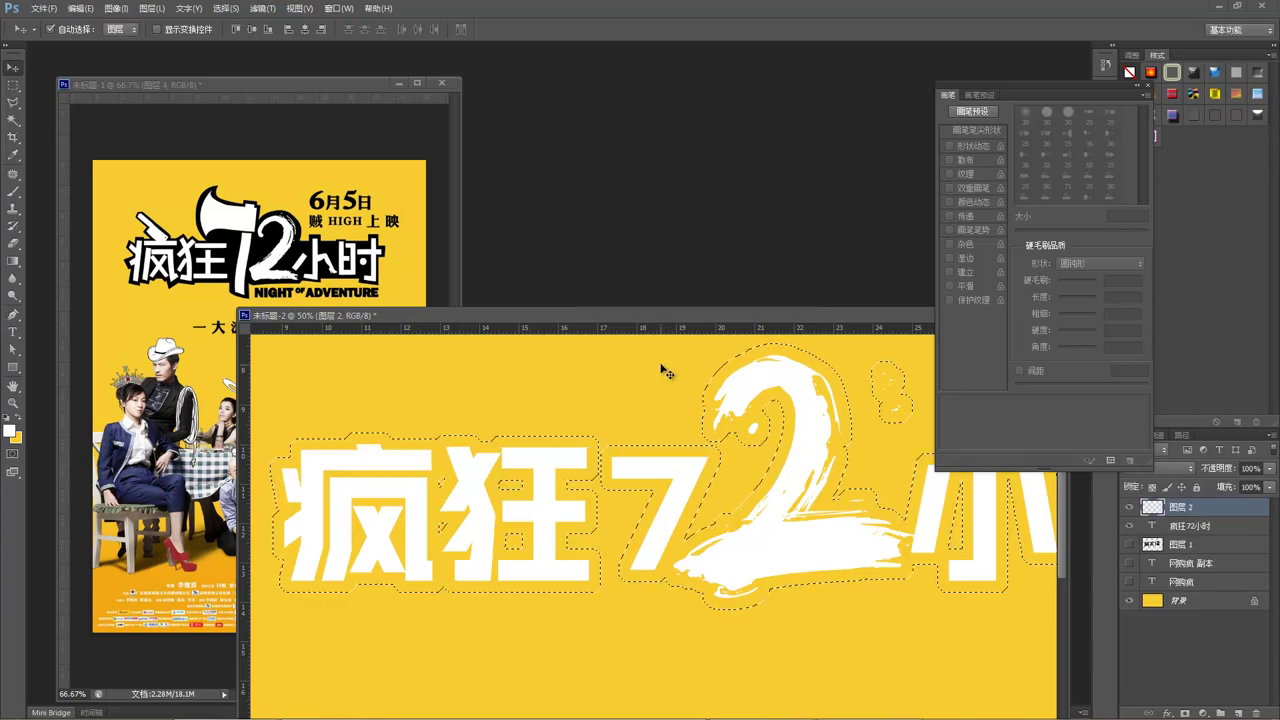
pyautogui.press('d')
pyautogui.hotkey('alt', 'BackSpace')
pyautogui.hotkey('ctrl', 'd')
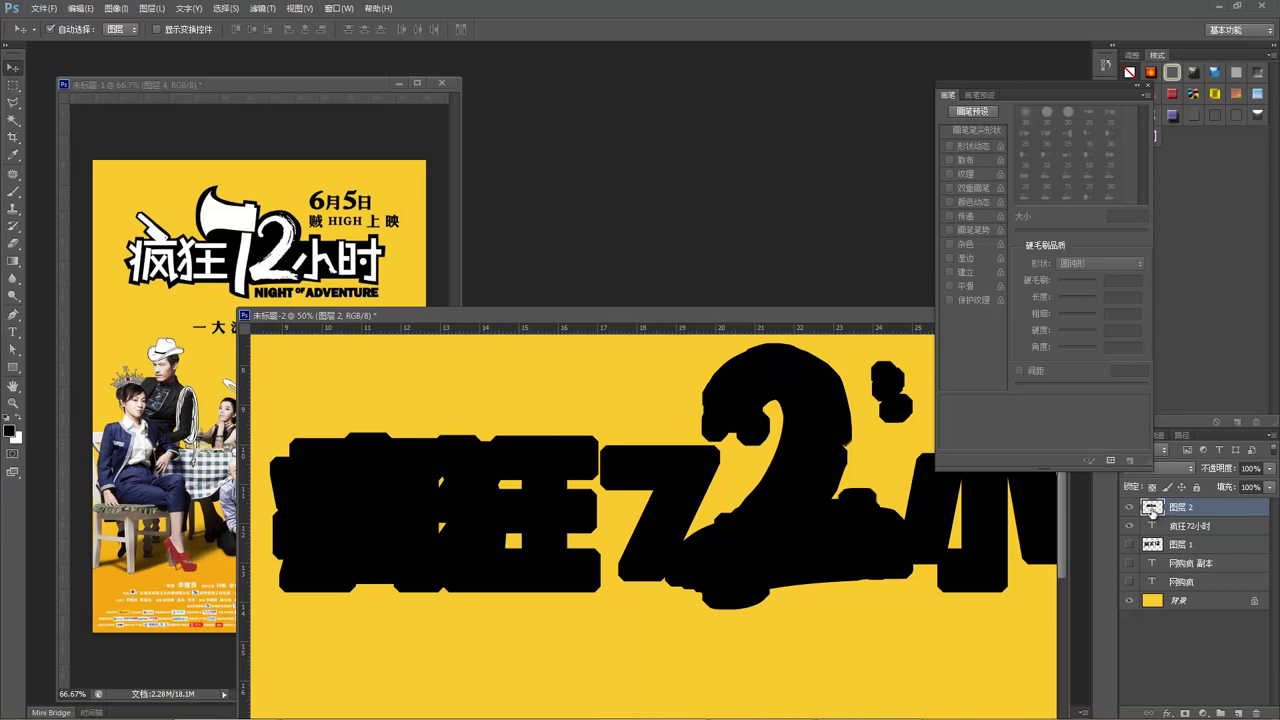
# Step: Place the black backing layer directly beneath the 疯狂72小时 text layer
pyautogui.moveTo(1152, 510); pyautogui.dragTo(1175, 532)
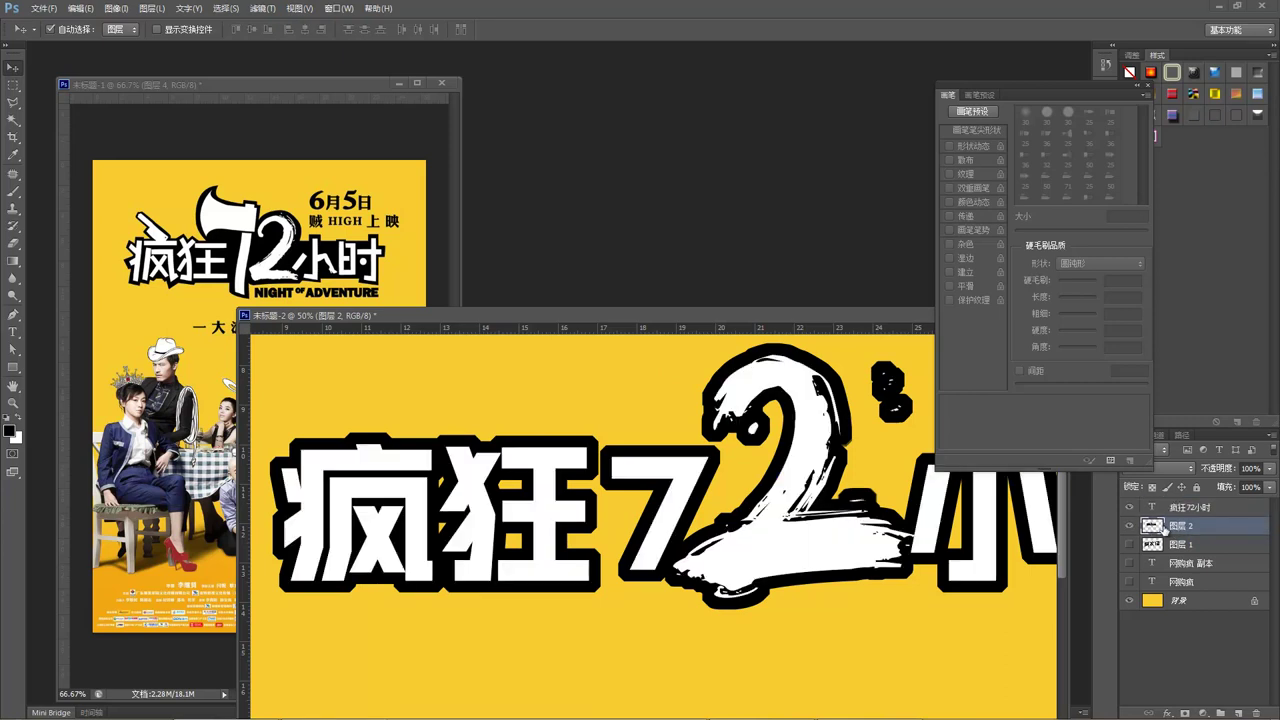
pyautogui.hotkey('alt', ']')
pyautogui.click(1164, 529)
pyautogui.hotkey('ctrl', ']')
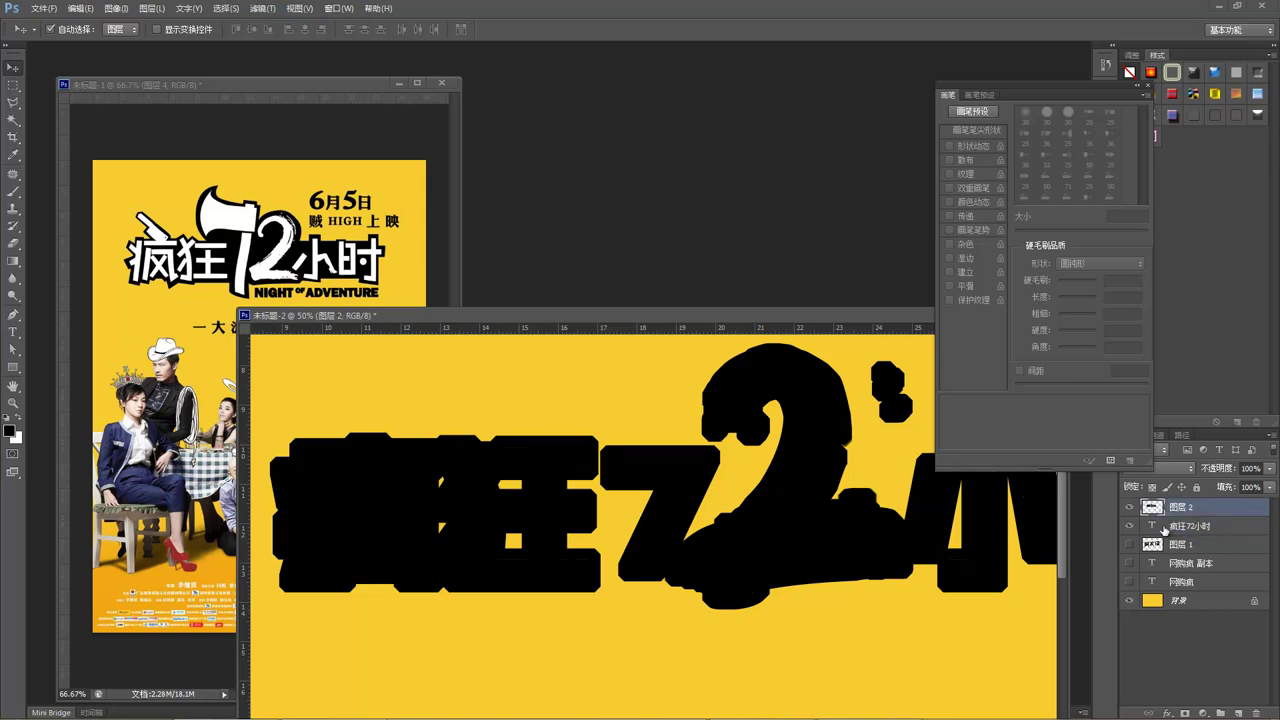
pyautogui.hotkey('ctrl', '[')
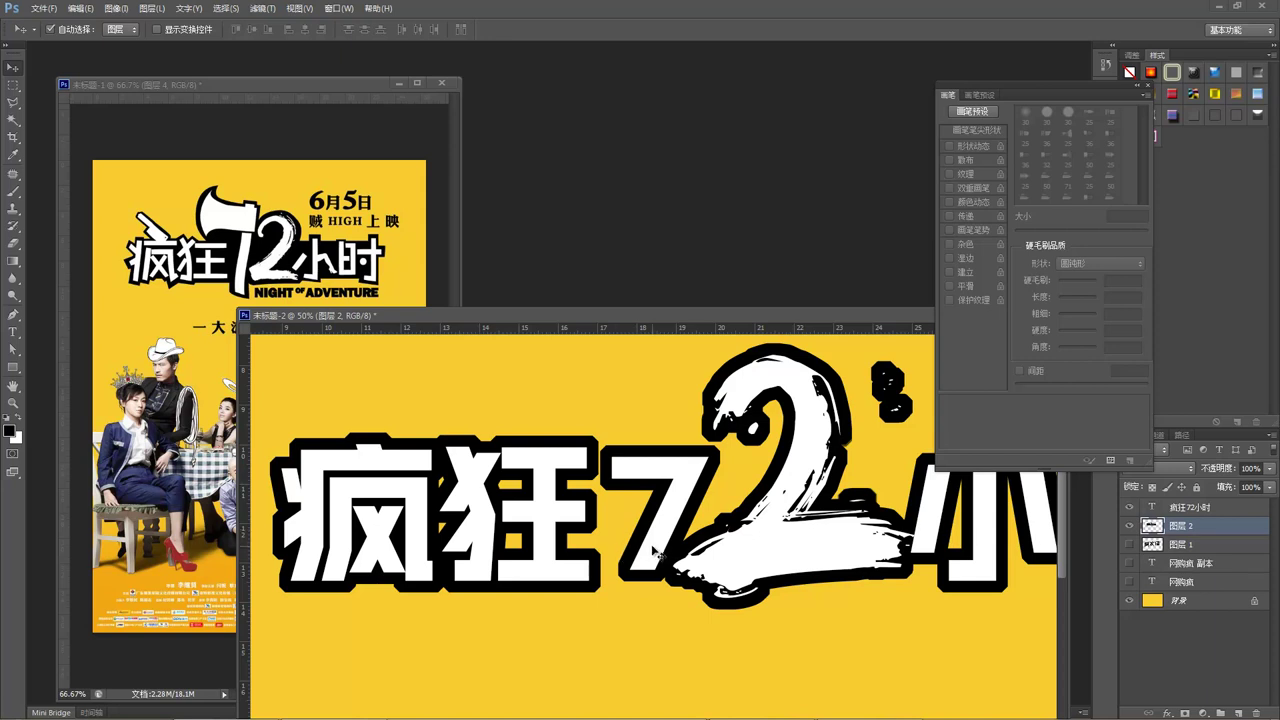
# Step: Paint the yellow gaps within and between the title's characters black on the backing layer, using a hard round 70-pixel brush
pyautogui.moveTo(870, 557); pyautogui.dragTo(685, 513)
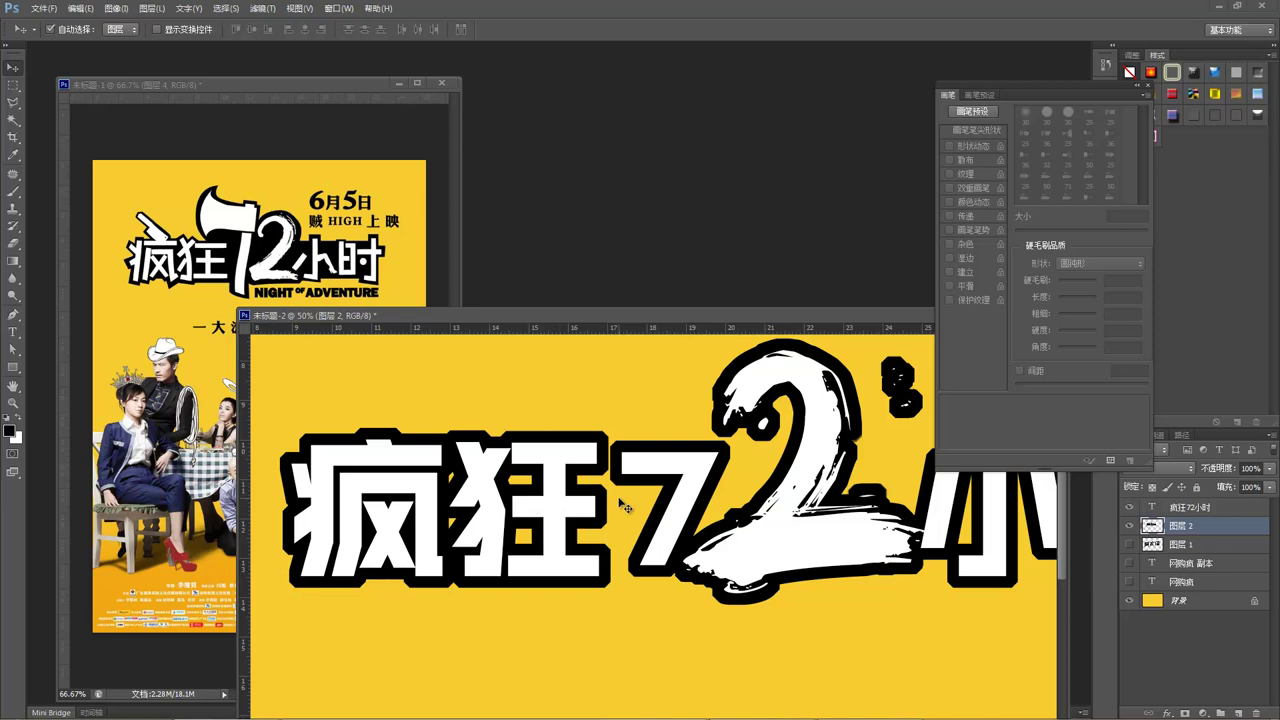
pyautogui.press('b')
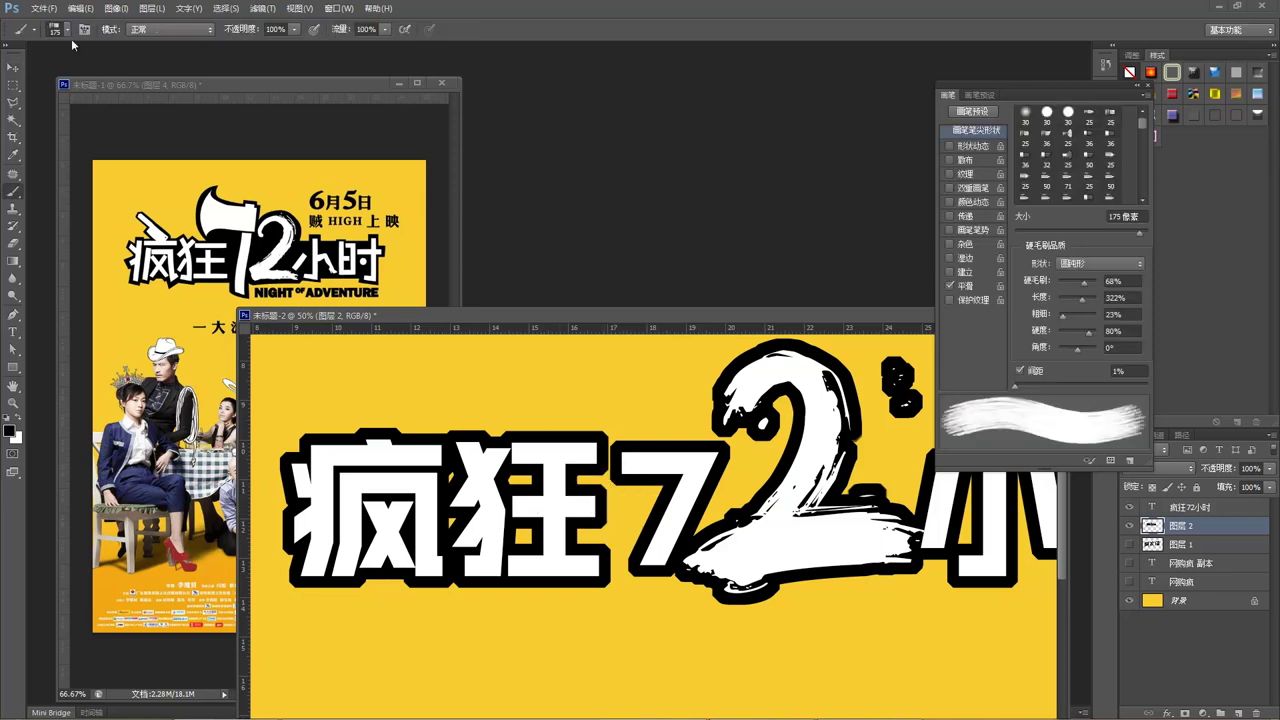
pyautogui.click(67, 29)
pyautogui.doubleClick(47, 137)
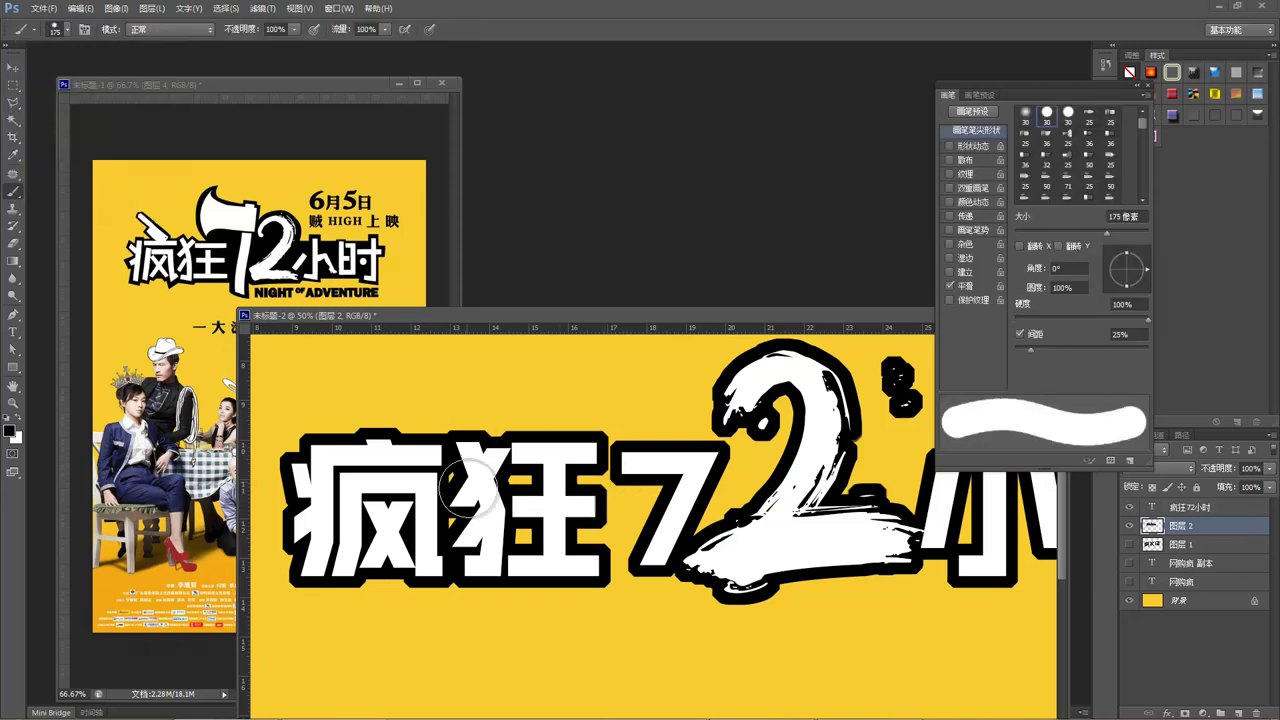
pyautogui.press('[')
pyautogui.press('[')
pyautogui.press('[')
pyautogui.press('[')
pyautogui.press('[')
pyautogui.press('[')
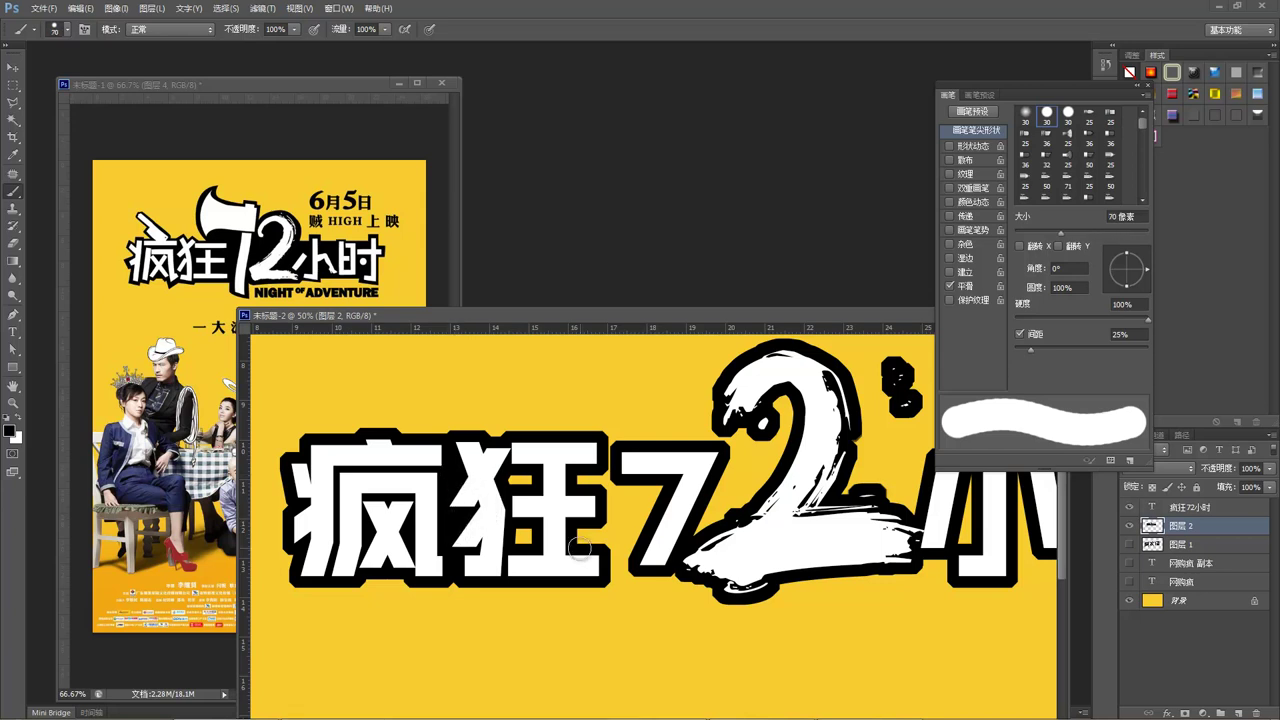
pyautogui.moveTo(530, 497); pyautogui.dragTo(508, 483)
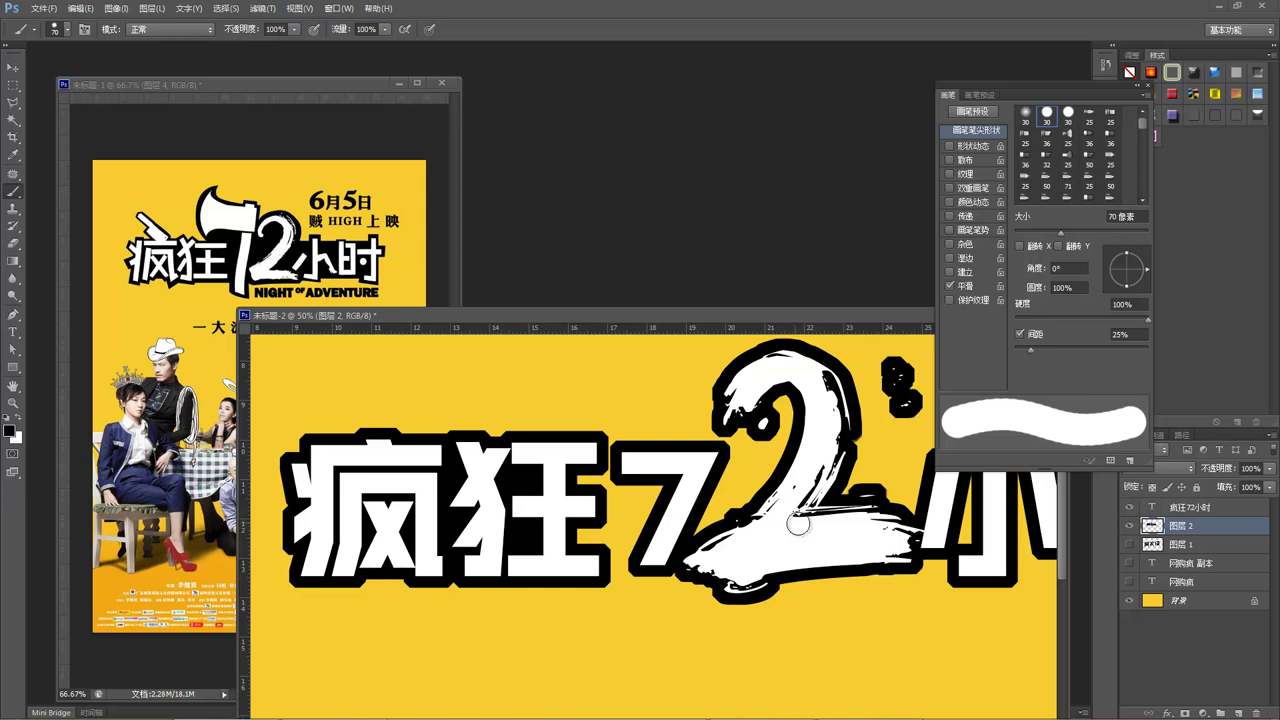
pyautogui.moveTo(842, 528); pyautogui.dragTo(740, 508)
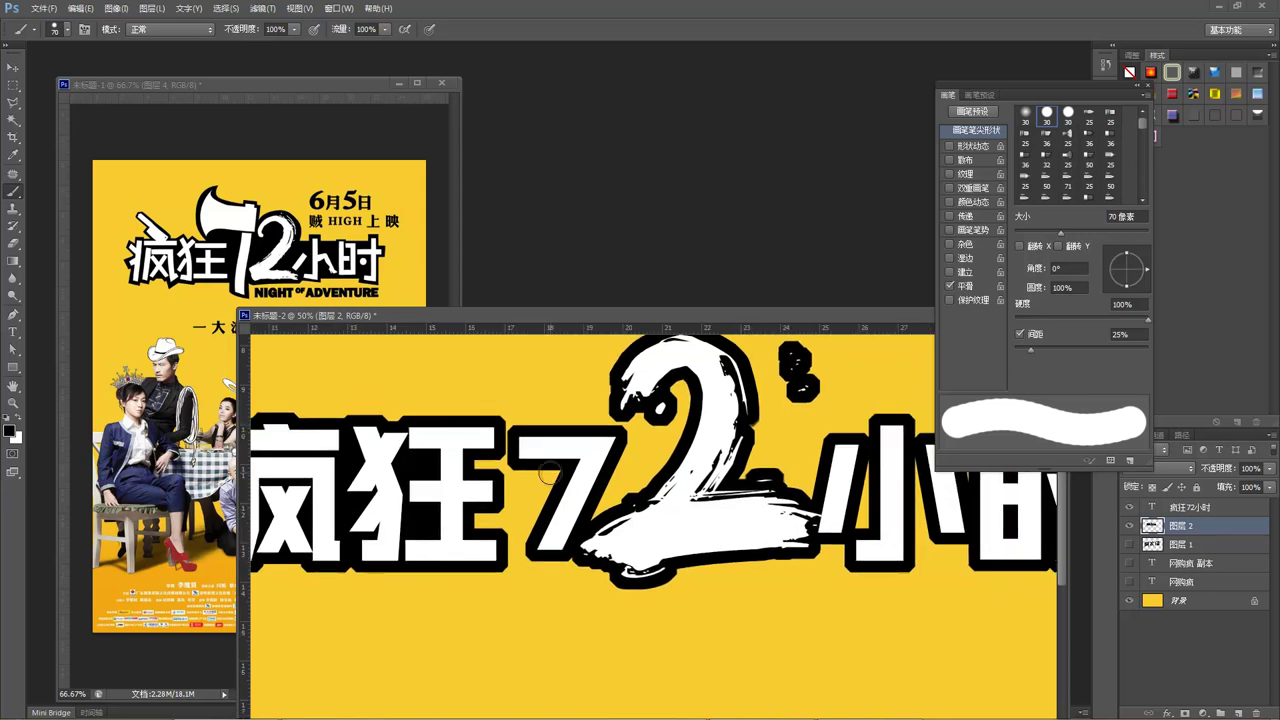
pyautogui.moveTo(460, 474)
pyautogui.mouseDown()
pyautogui.moveTo(562, 462)
pyautogui.moveTo(549, 491)
pyautogui.moveTo(474, 521)
pyautogui.moveTo(527, 519)
pyautogui.moveTo(513, 539)
pyautogui.moveTo(582, 510)
pyautogui.moveTo(625, 524)
pyautogui.moveTo(601, 520)
pyautogui.moveTo(612, 511)
pyautogui.moveTo(581, 516)
pyautogui.moveTo(622, 518)
pyautogui.moveTo(607, 514)
pyautogui.moveTo(652, 473)
pyautogui.moveTo(605, 501)
pyautogui.moveTo(657, 459)
pyautogui.moveTo(683, 388)
pyautogui.moveTo(650, 426)
pyautogui.moveTo(654, 401)
pyautogui.moveTo(621, 478)
pyautogui.mouseUp()
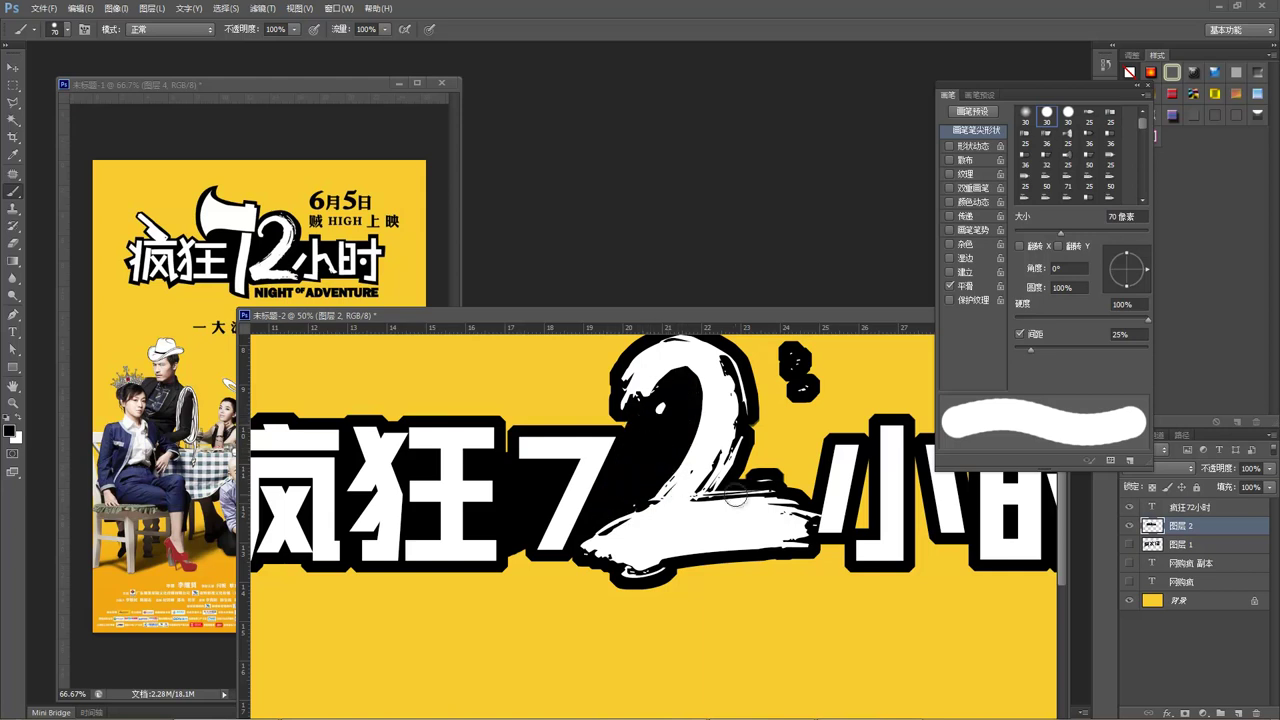
pyautogui.hscroll(5, 640, 485)
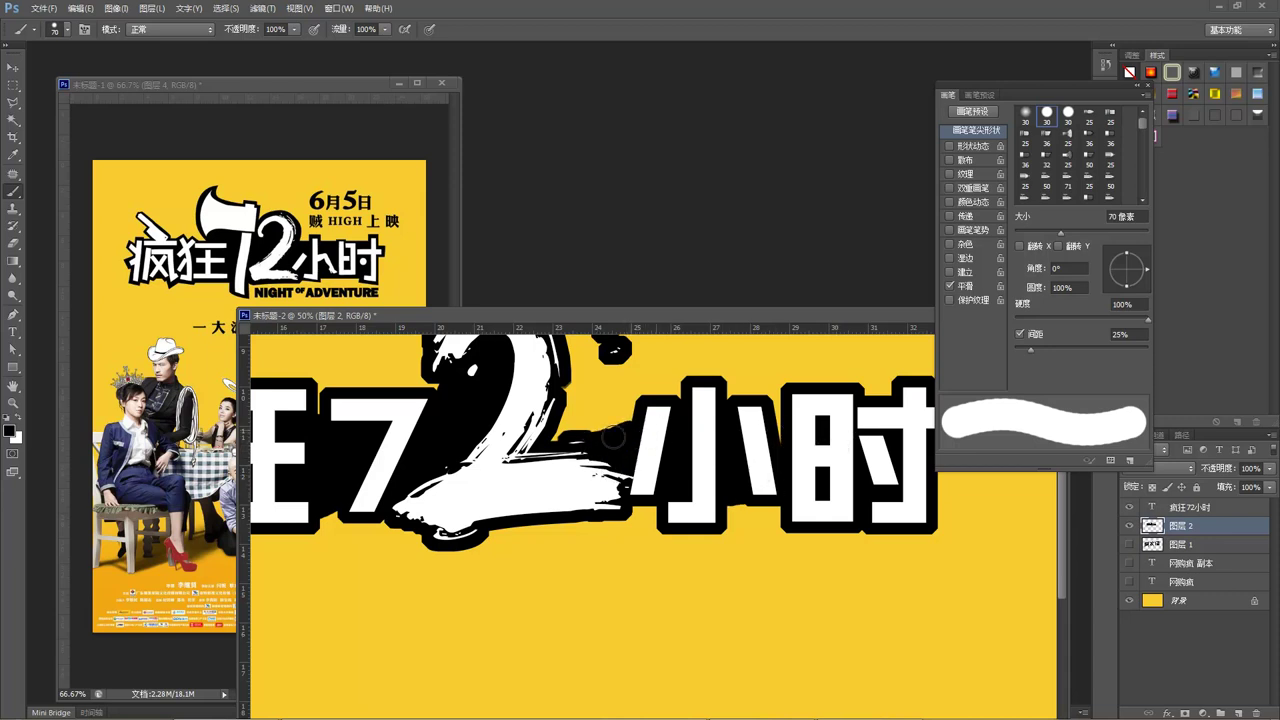
# Step: Select the 疯狂72小时 text and its black backing layer together and move them lower and further right on the canvas
pyautogui.press('z')
pyautogui.keyDown('alt'); pyautogui.click(672, 436); pyautogui.keyUp('alt')
pyautogui.keyDown('alt'); pyautogui.click(670, 438); pyautogui.keyUp('alt')
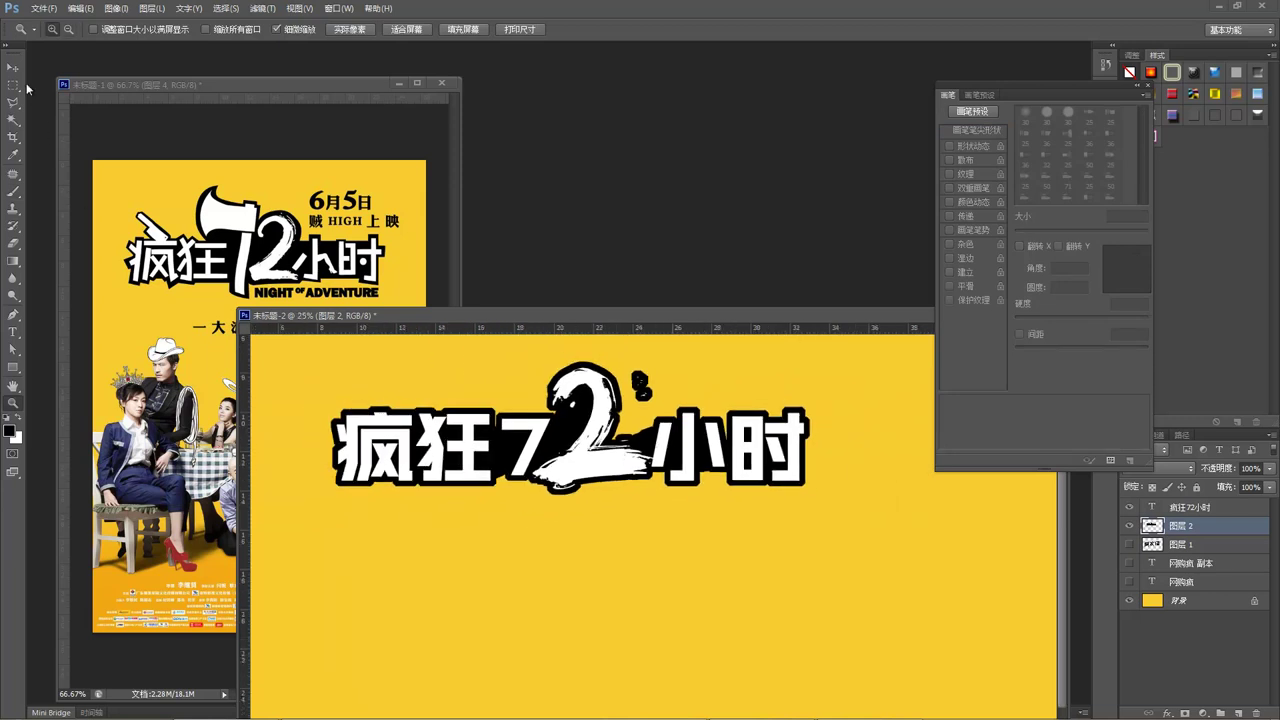
pyautogui.click(13, 67)
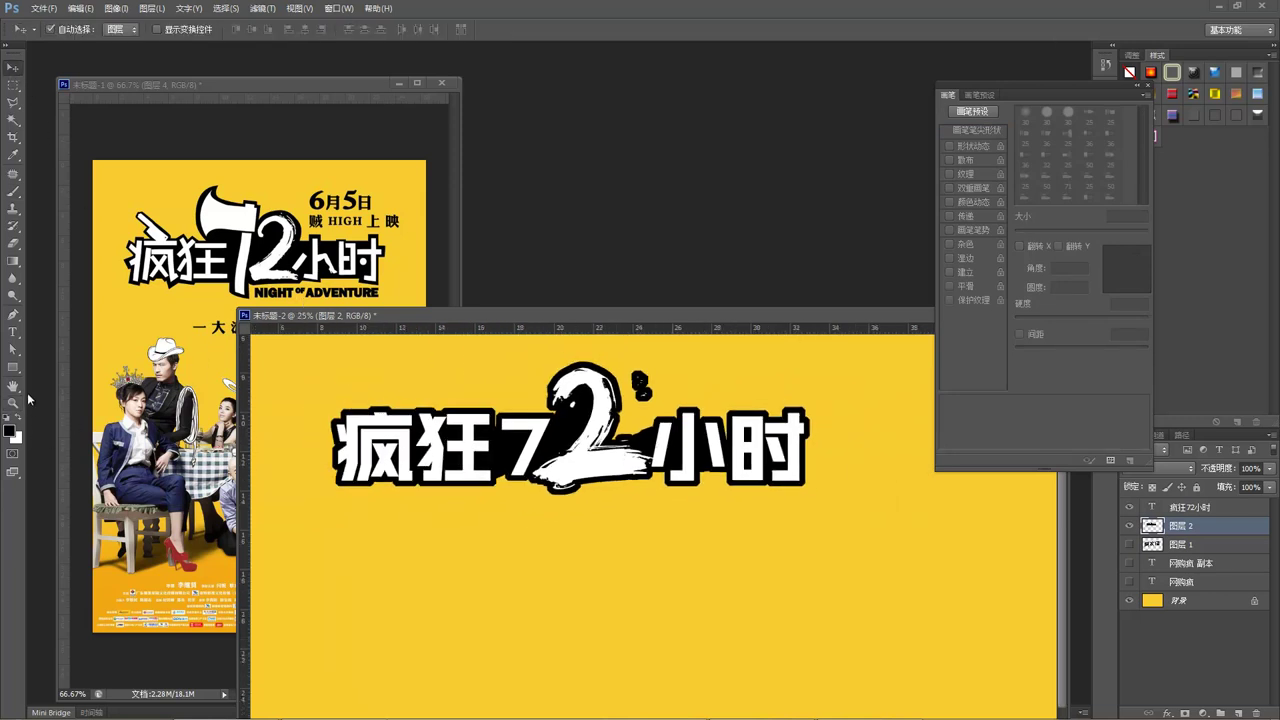
pyautogui.click(13, 332)
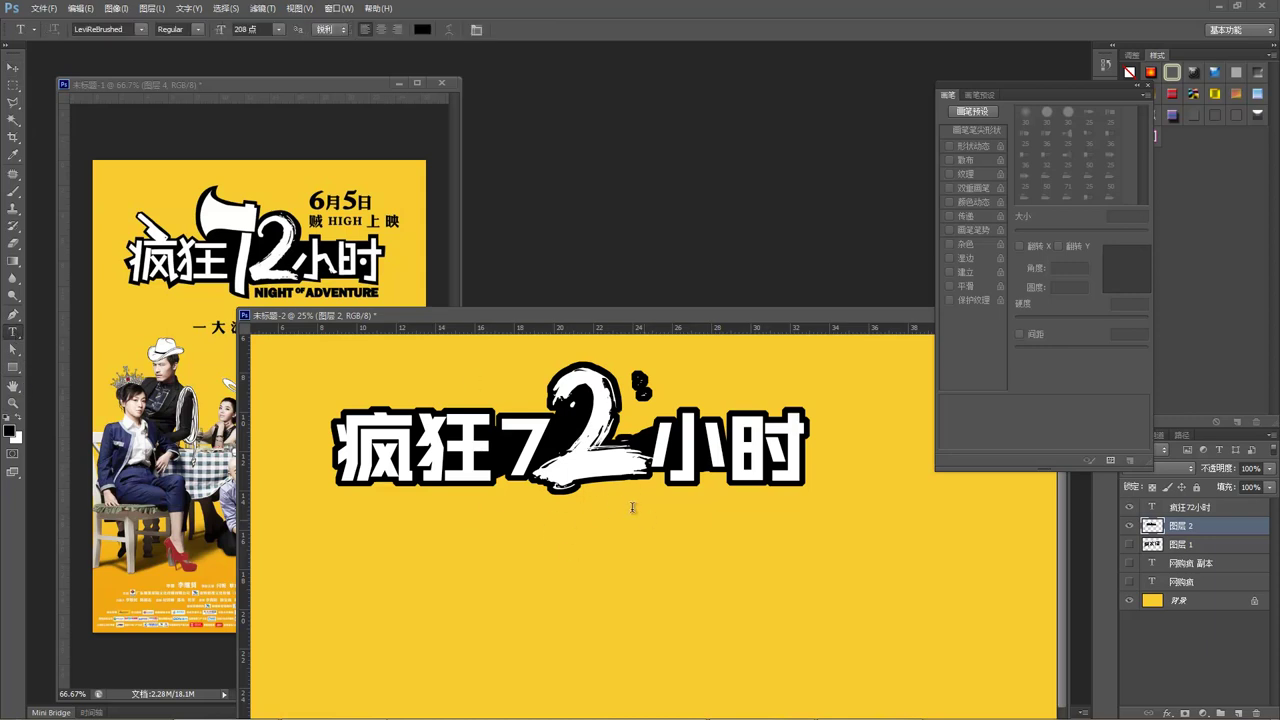
pyautogui.click(13, 67)
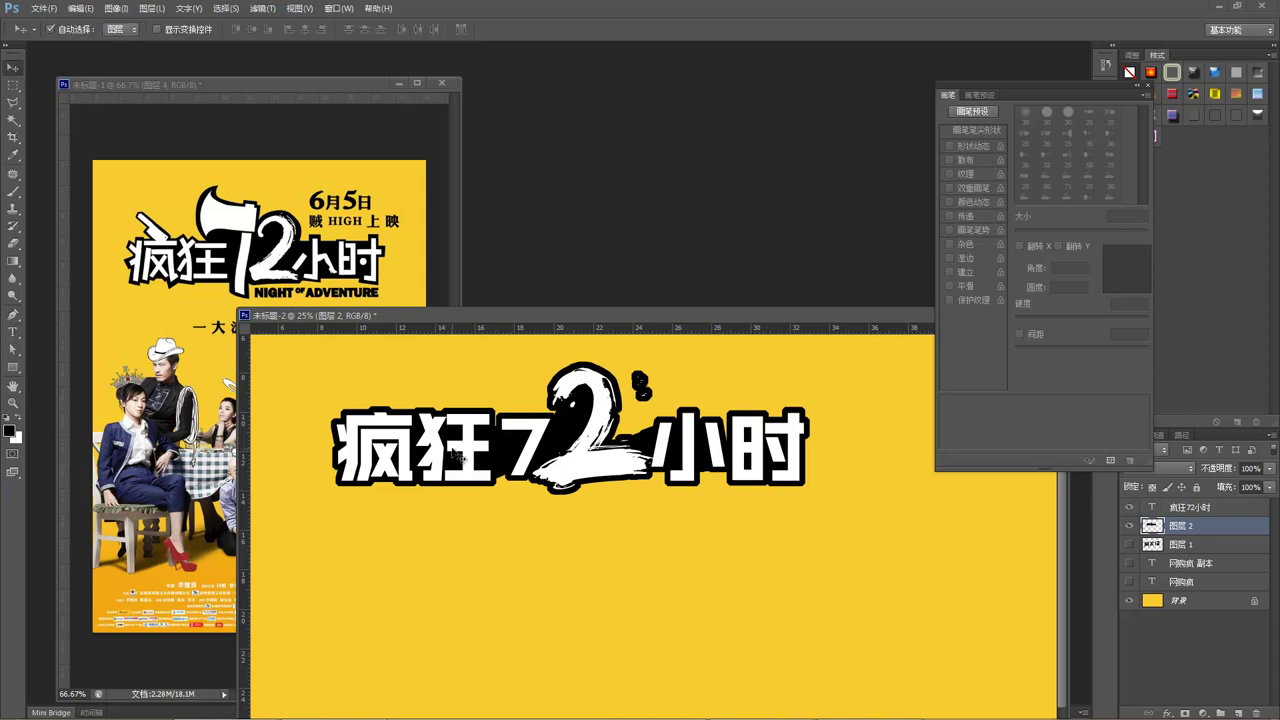
pyautogui.click(815, 545)
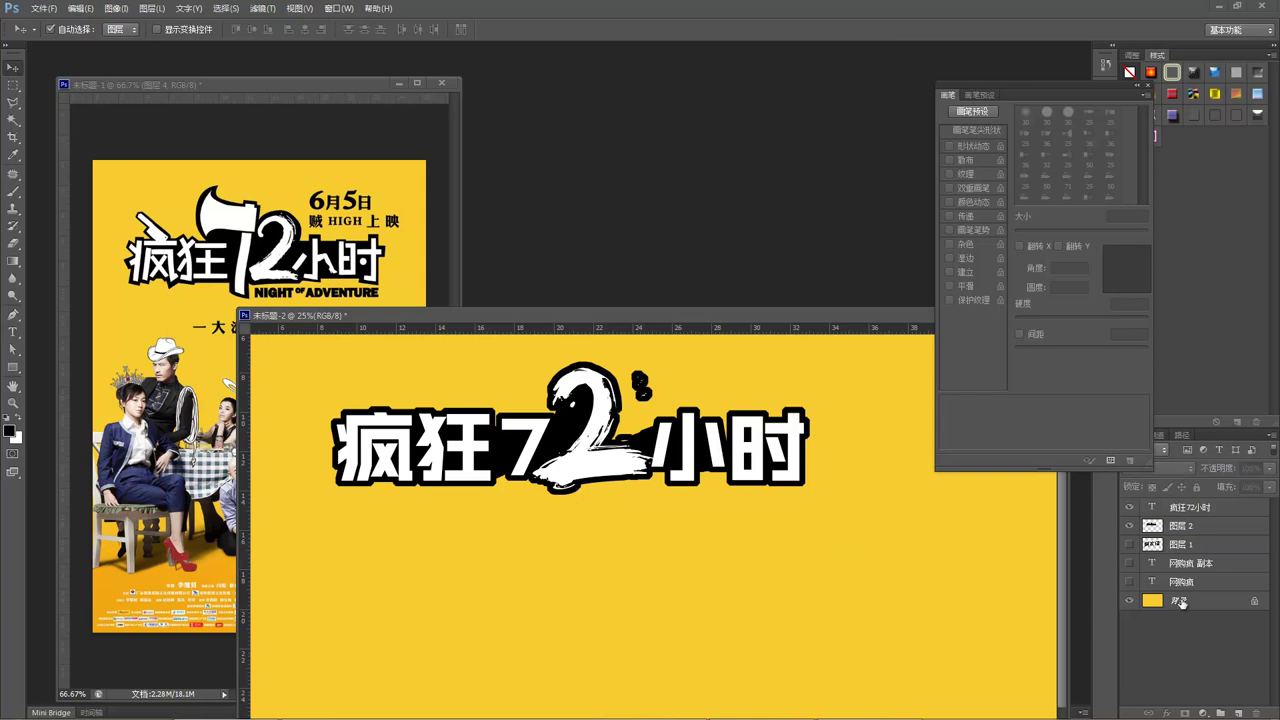
pyautogui.moveTo(831, 509); pyautogui.dragTo(330, 372)
pyautogui.moveTo(475, 405); pyautogui.dragTo(545, 493)
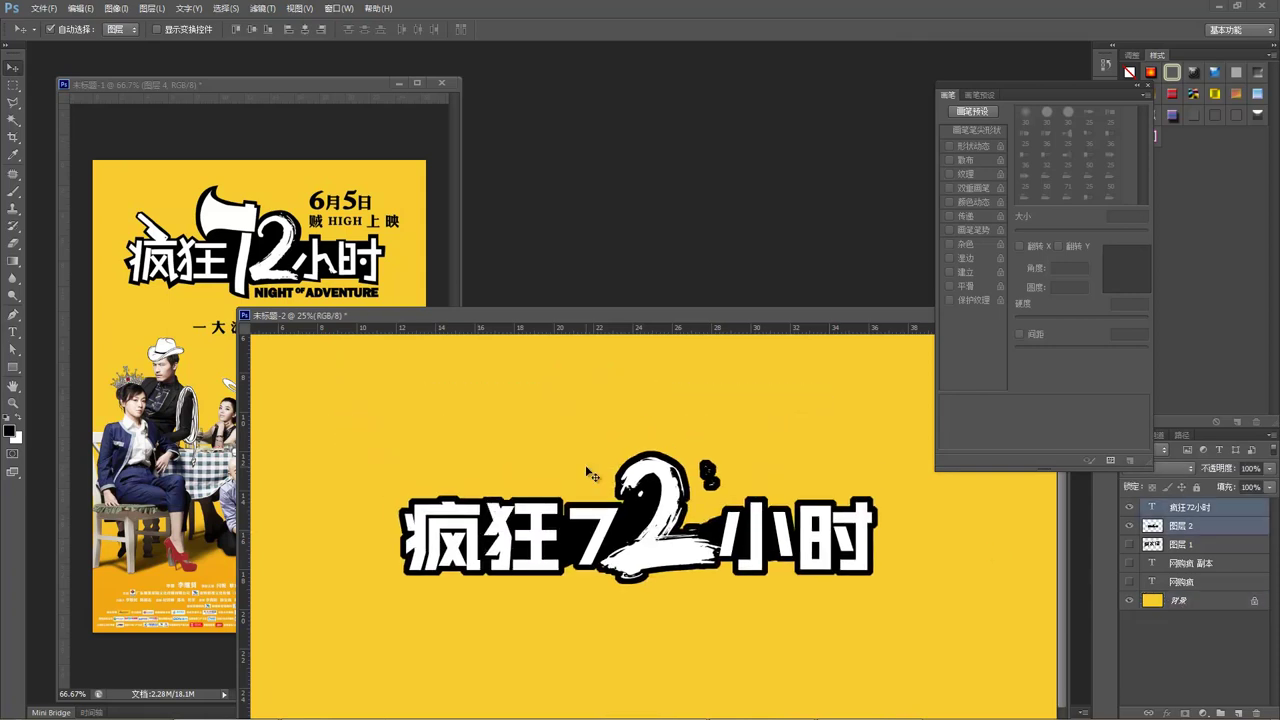
# Step: Reposition the lettering document's window and bring the poster document to the front for comparison
pyautogui.moveTo(709, 315); pyautogui.dragTo(629, 256)
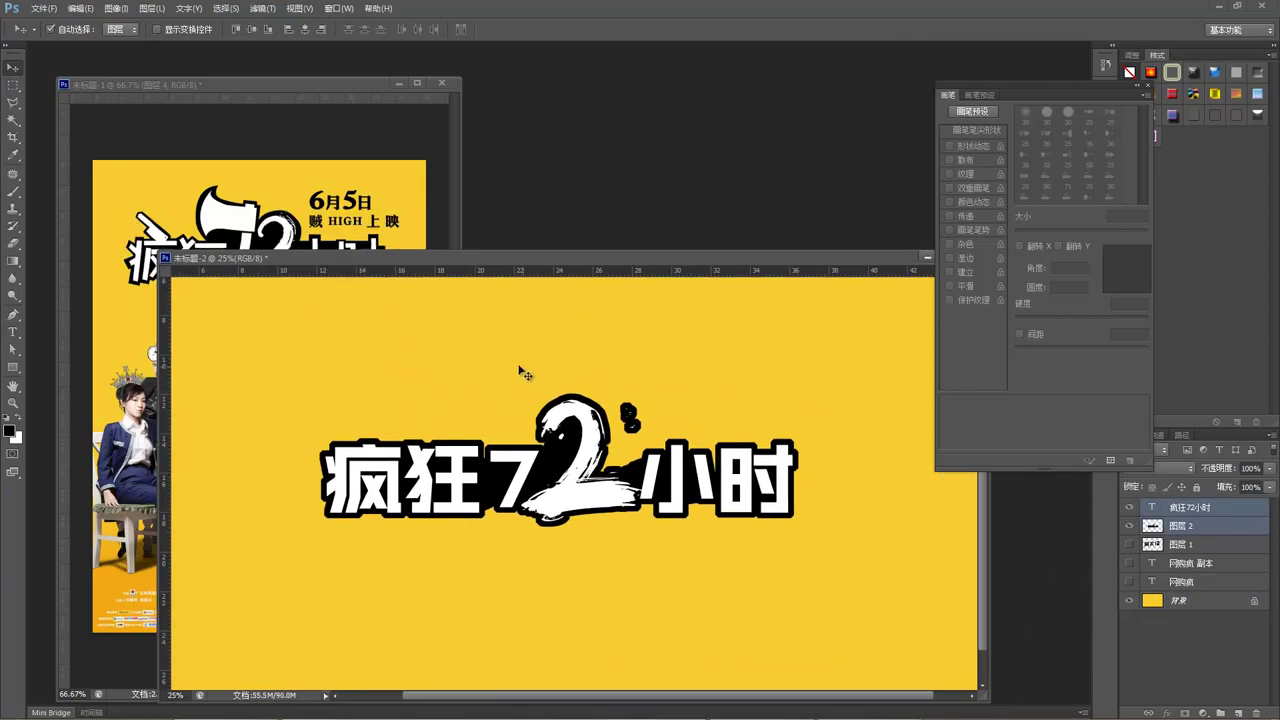
pyautogui.moveTo(460, 257); pyautogui.dragTo(466, 221)
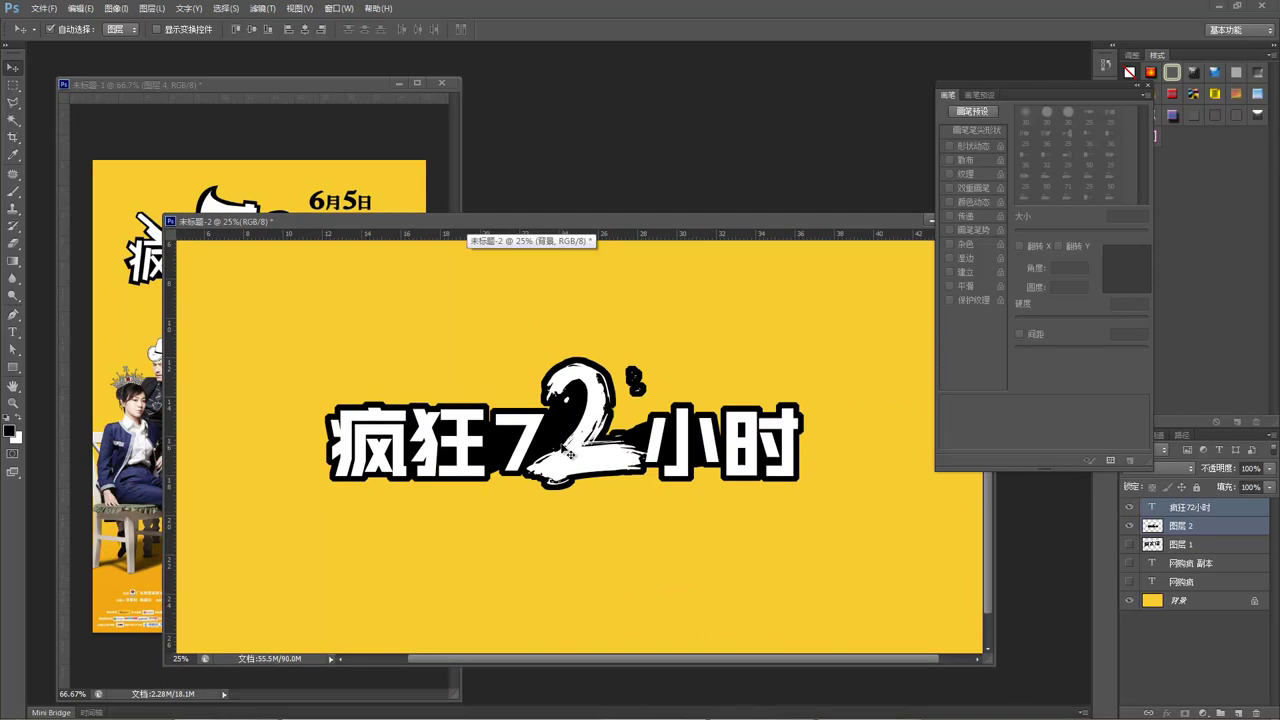
pyautogui.click(366, 188)
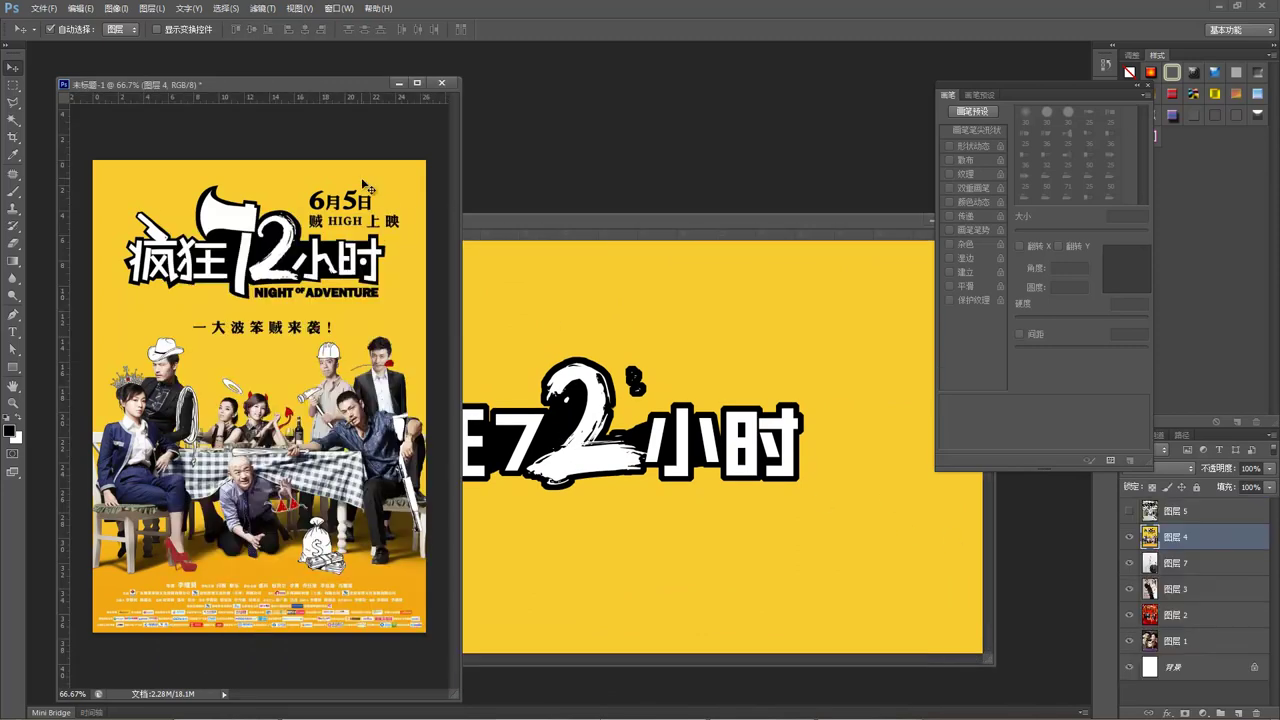
# Step: Hide the yellow film poster layer 图层 4, and move the 疯狂72小时 title with its black backing higher on the canvas
pyautogui.click(1130, 538)
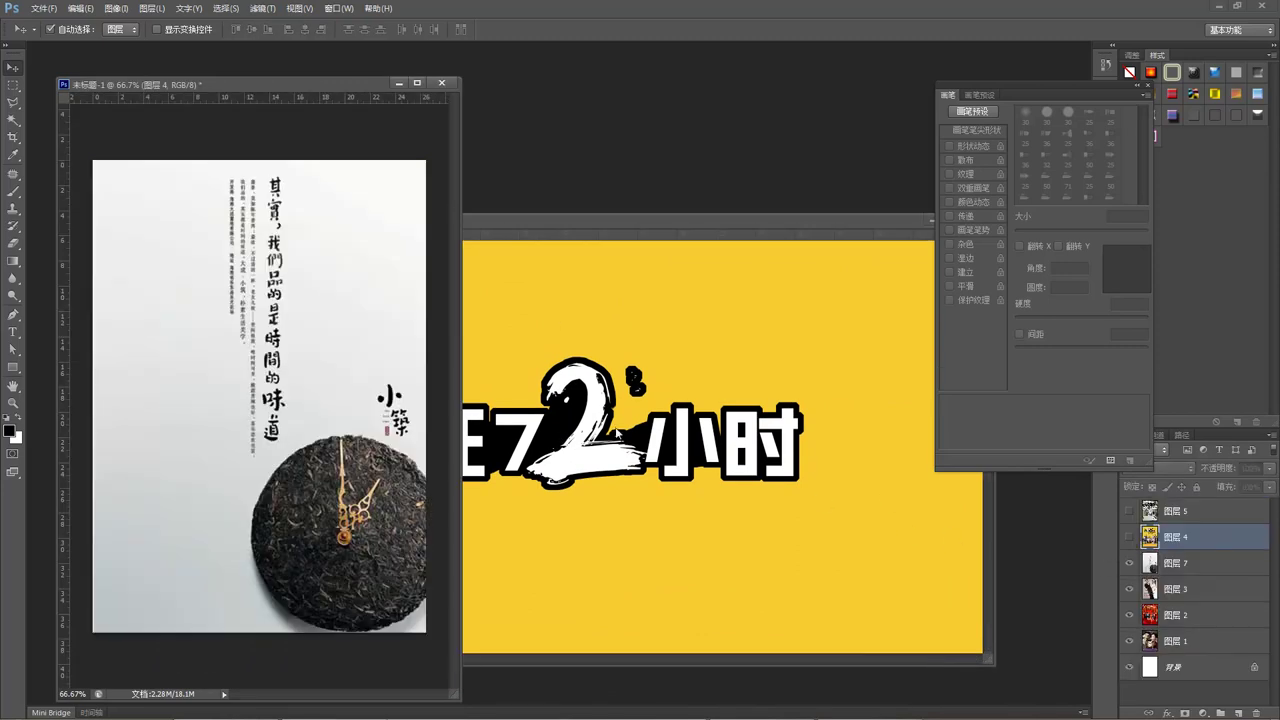
pyautogui.click(632, 437)
pyautogui.moveTo(820, 507); pyautogui.dragTo(418, 396)
pyautogui.moveTo(440, 445); pyautogui.dragTo(440, 355)
pyautogui.click(452, 380)
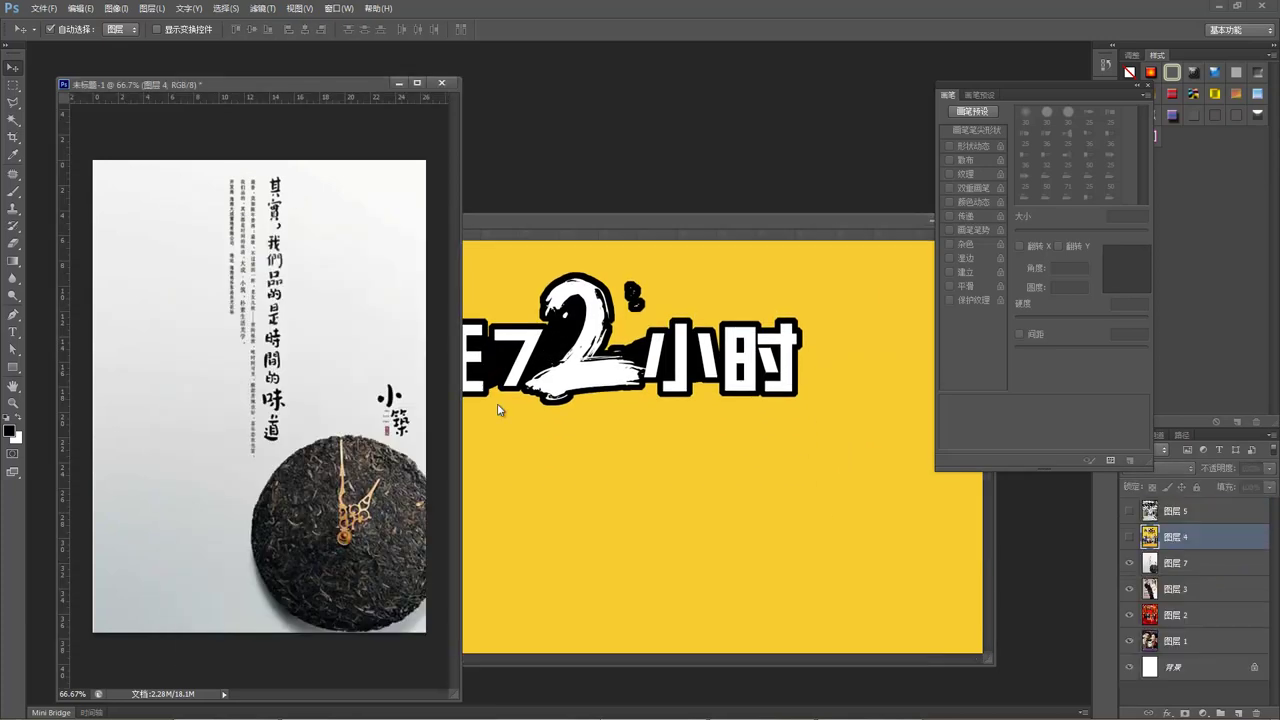
# Step: Choose the 站酷快乐体2016修订版 font for new type and place the lettering document's window beside the poster
pyautogui.click(13, 331)
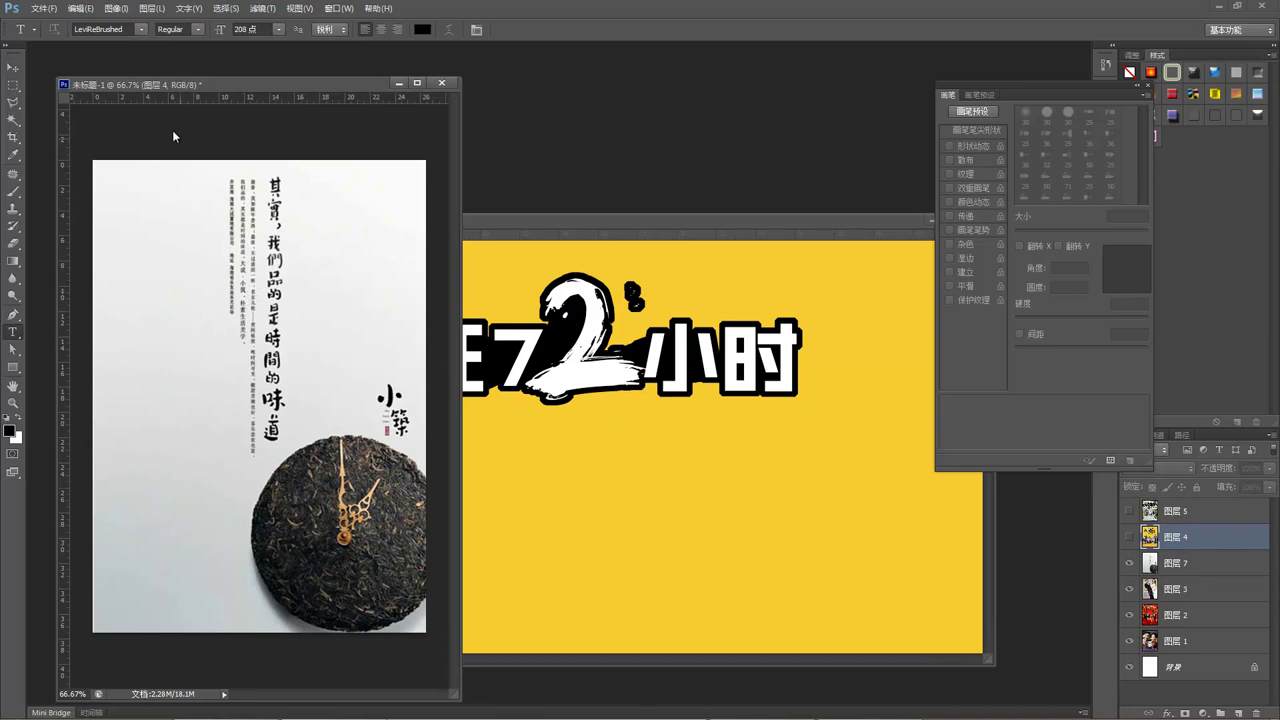
pyautogui.click(139, 31)
pyautogui.scroll(-1, 200, 205)
pyautogui.moveTo(268, 365); pyautogui.dragTo(266, 190)
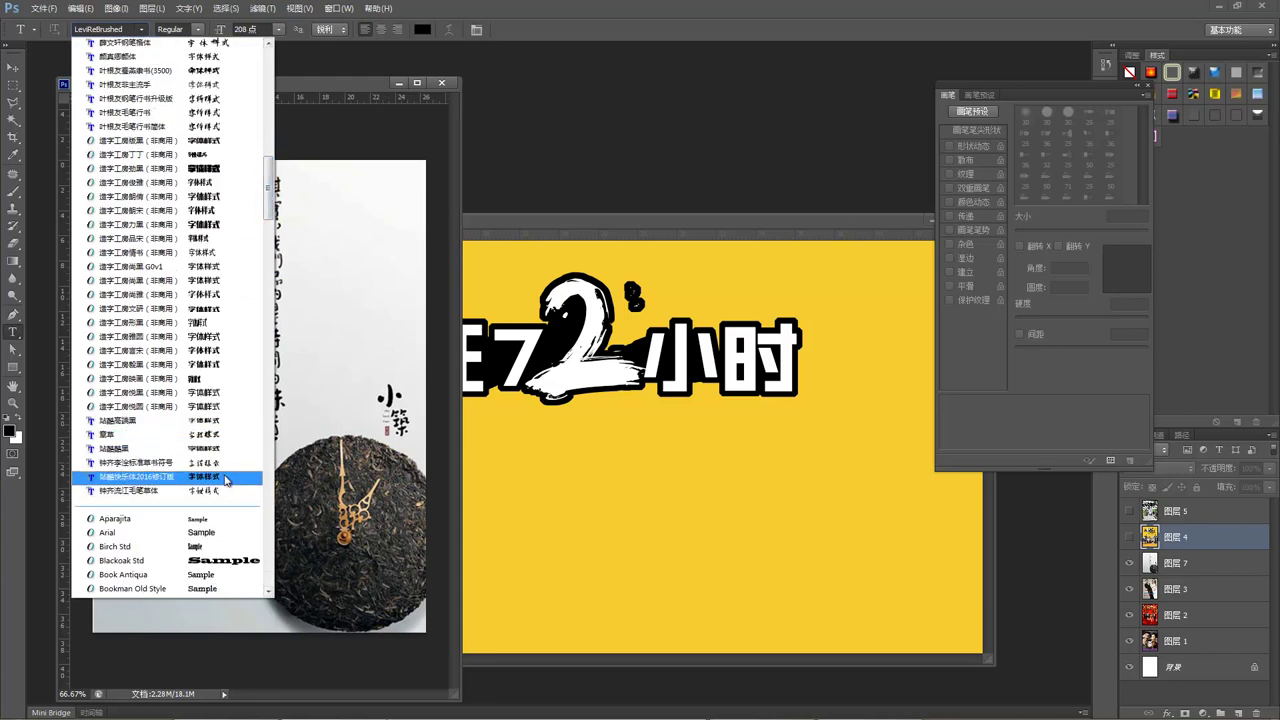
pyautogui.click(226, 478)
pyautogui.click(577, 214)
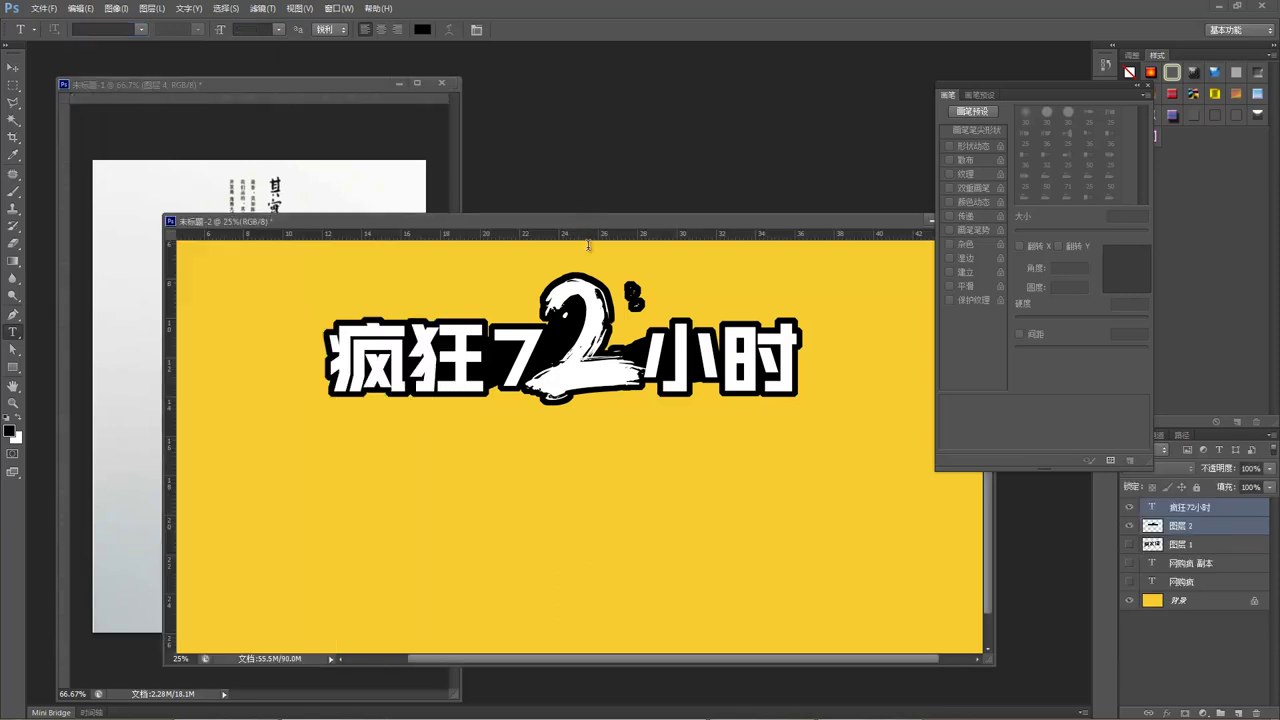
pyautogui.moveTo(590, 222); pyautogui.dragTo(856, 205)
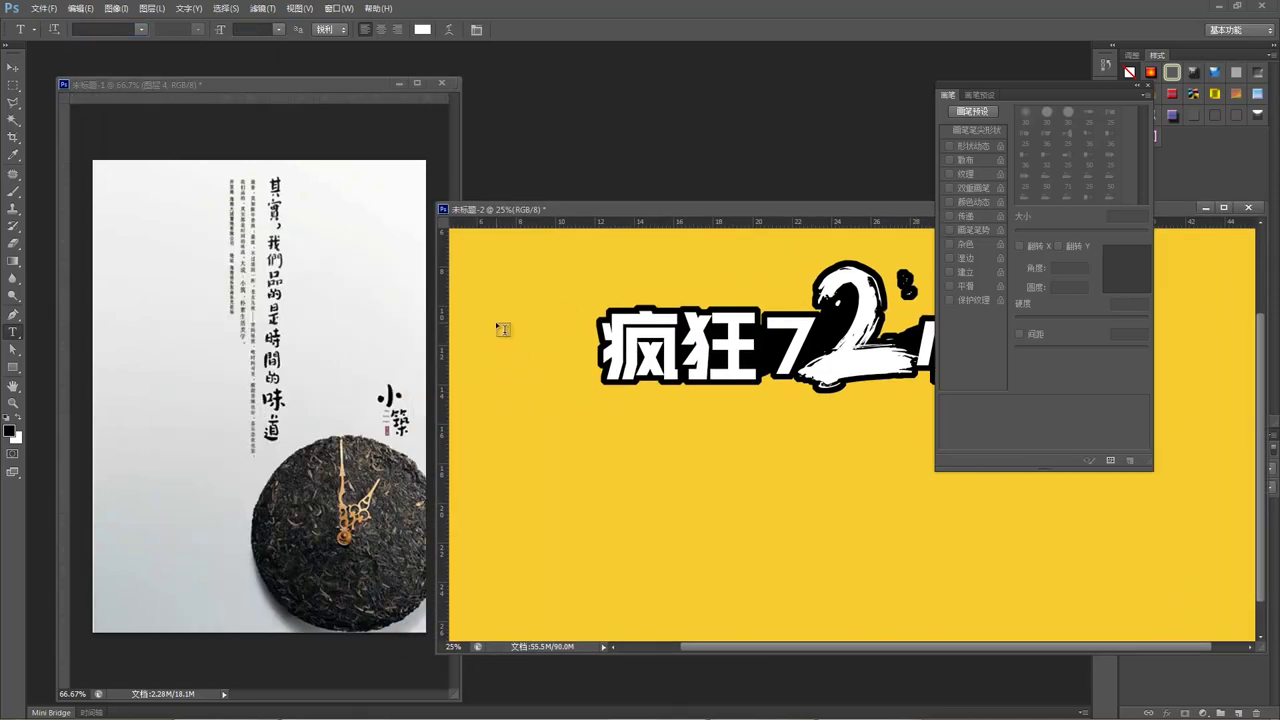
# Step: Add vertical text reading 其实，我们品的是小时候的味道 at 100 pt on the yellow canvas, beside the 疯狂72小时 title
pyautogui.click(496, 322)
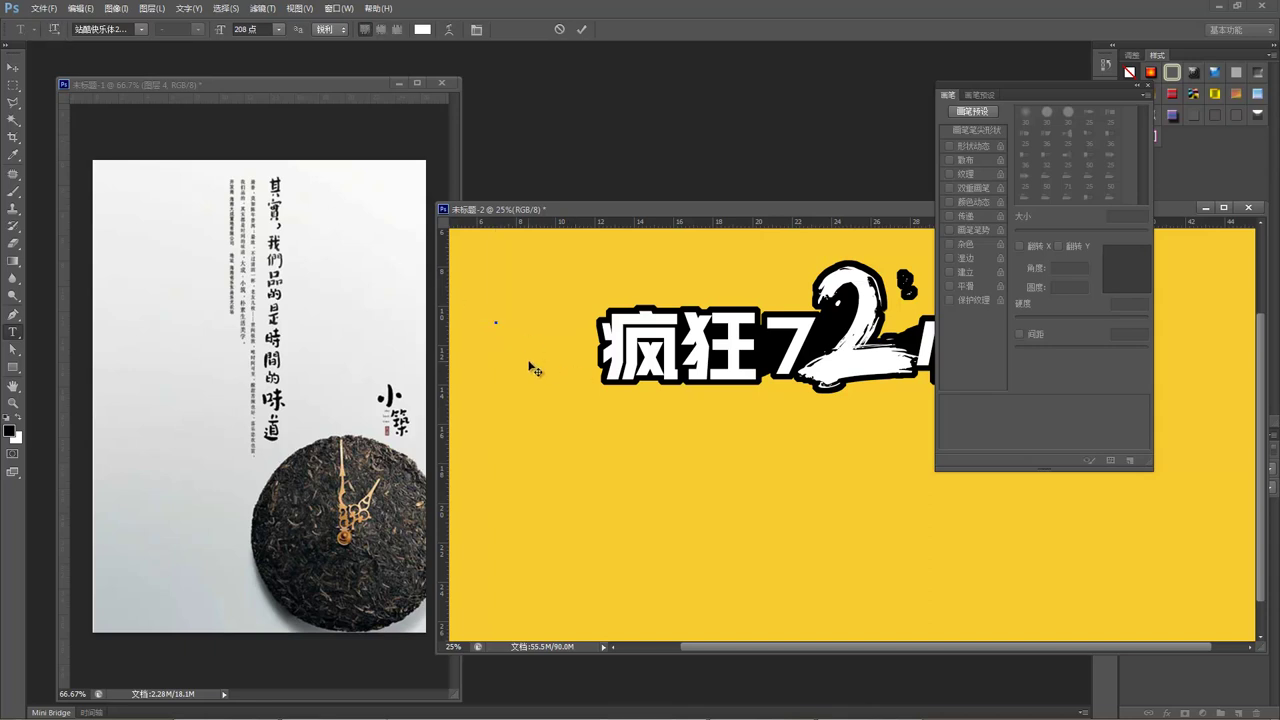
pyautogui.click(252, 29)
pyautogui.press('Return')
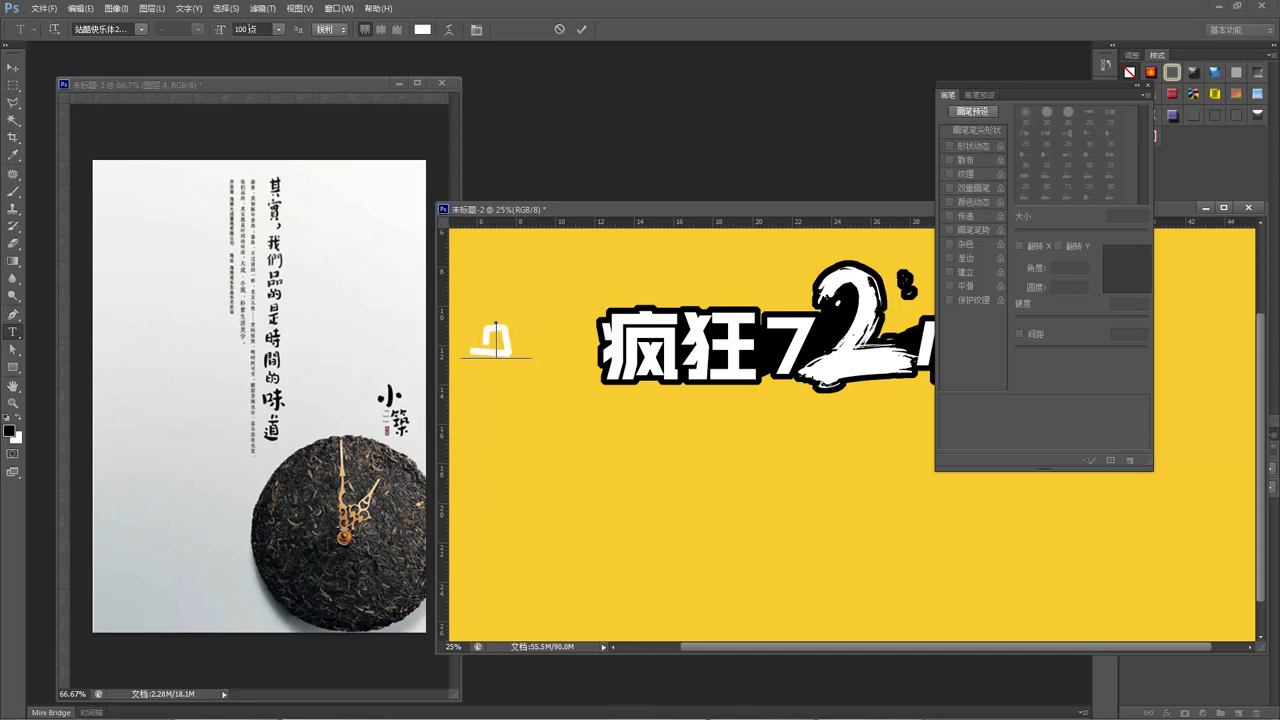
pyautogui.write('qishi')
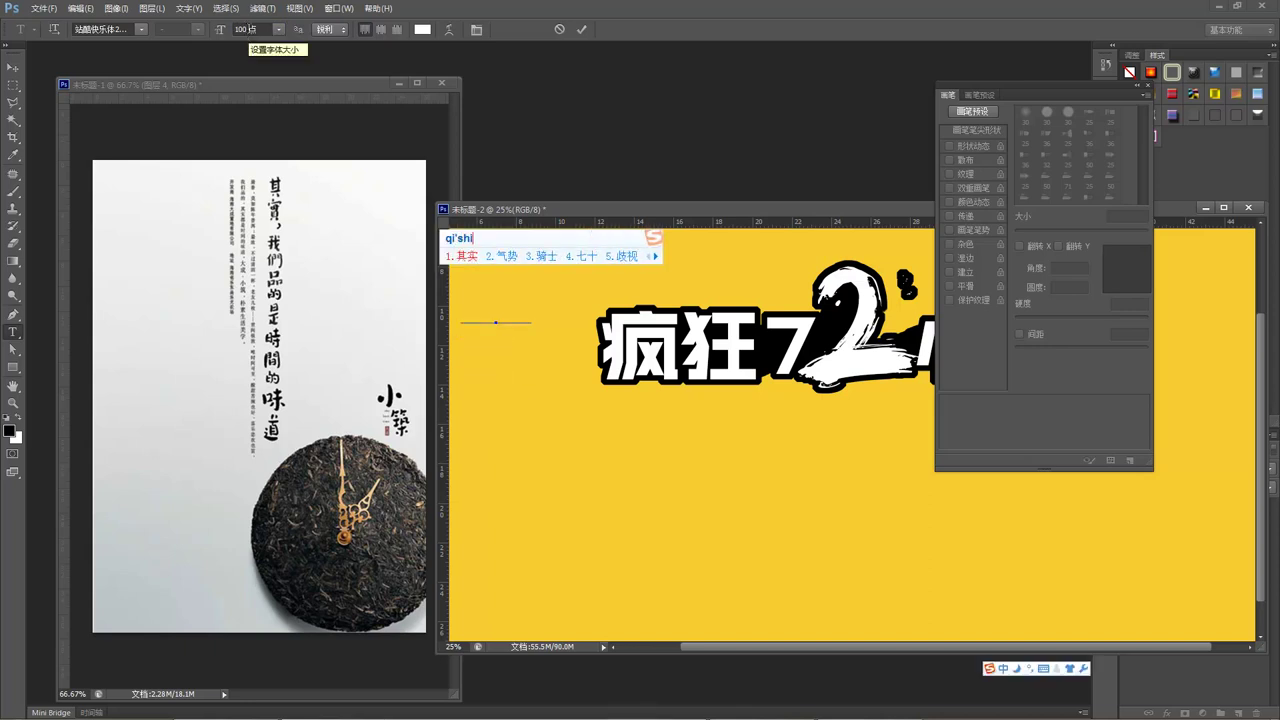
pyautogui.press('space')
pyautogui.write('，wm')
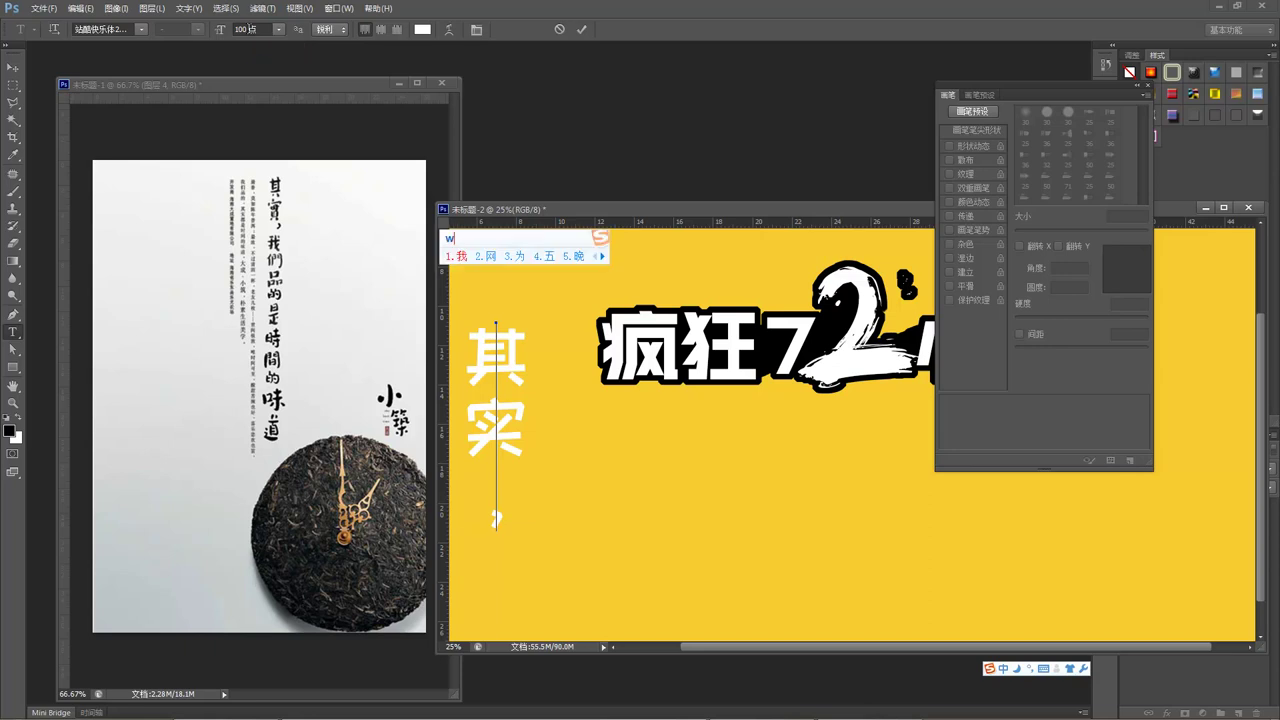
pyautogui.press('space')
pyautogui.write('pin')
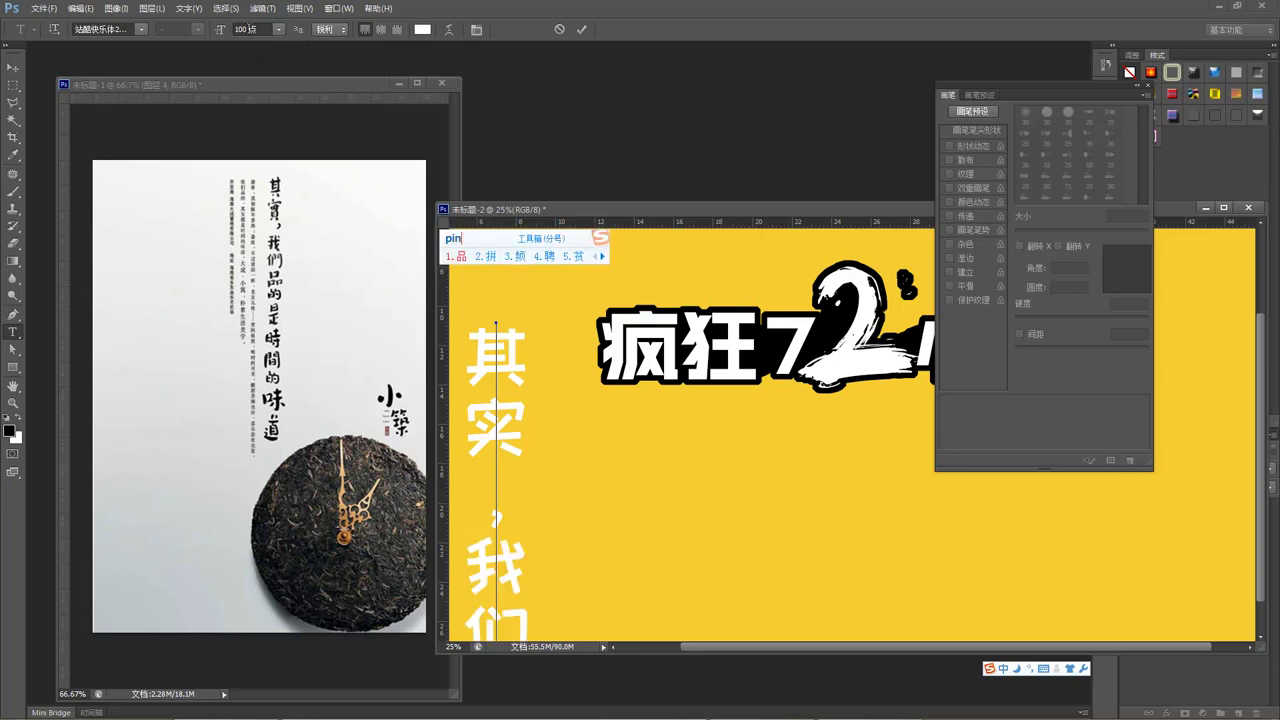
pyautogui.press('space')
pyautogui.write('de')
pyautogui.press('space')
pyautogui.write('s')
pyautogui.press('space')
pyautogui.write('shijian')
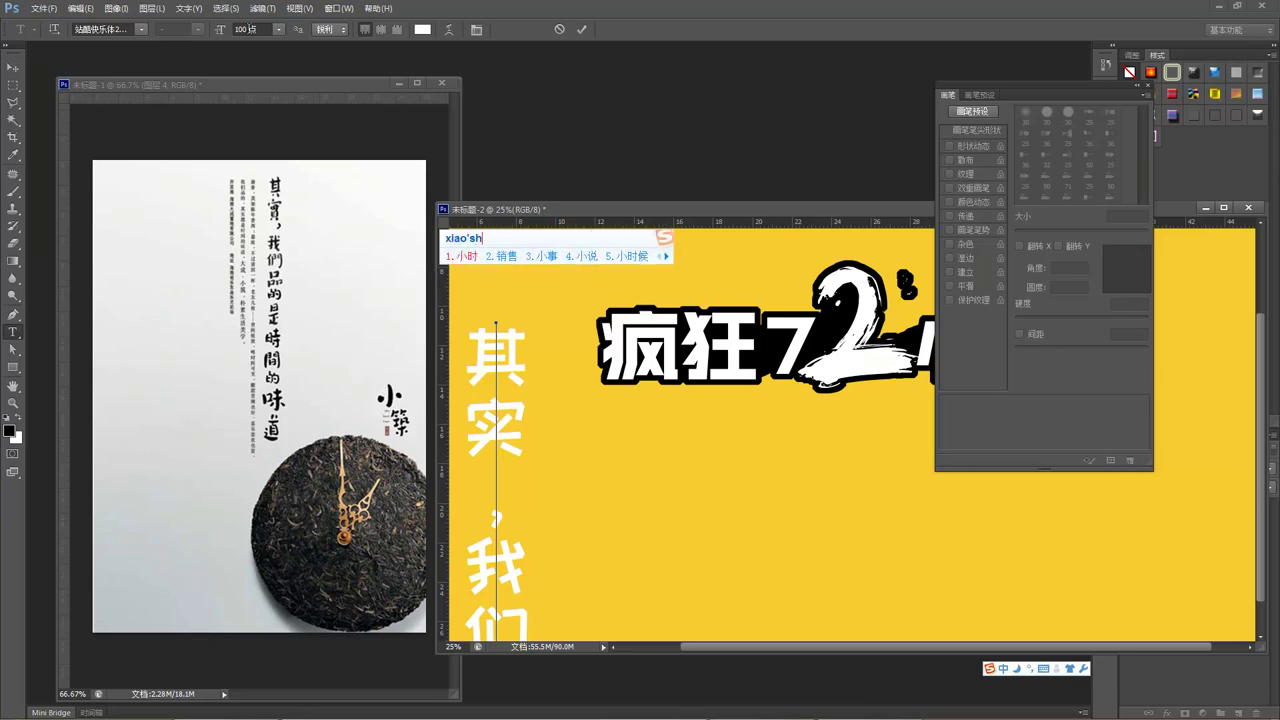
pyautogui.press('space')
pyautogui.write('deweidao')
pyautogui.press('space')
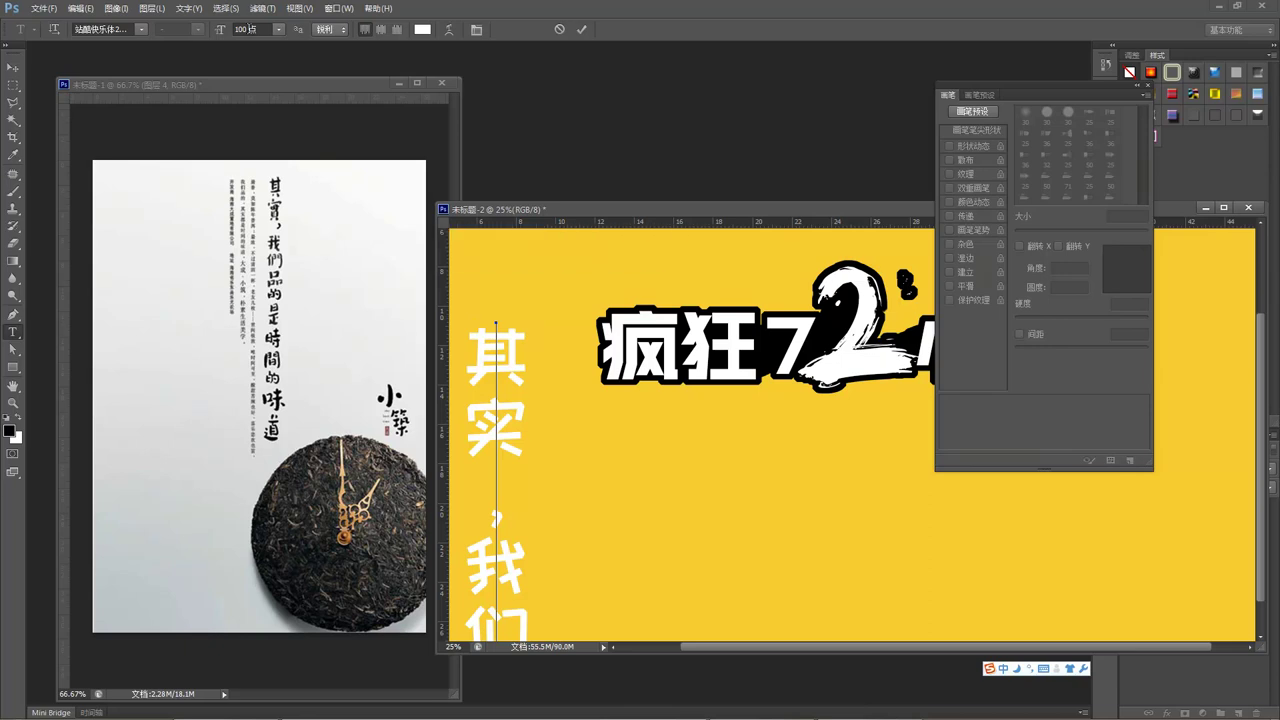
# Step: Set the whole vertical slogan to 50 pt and move it higher on the canvas
pyautogui.hotkey('ctrl', 'a')
pyautogui.click(244, 24)
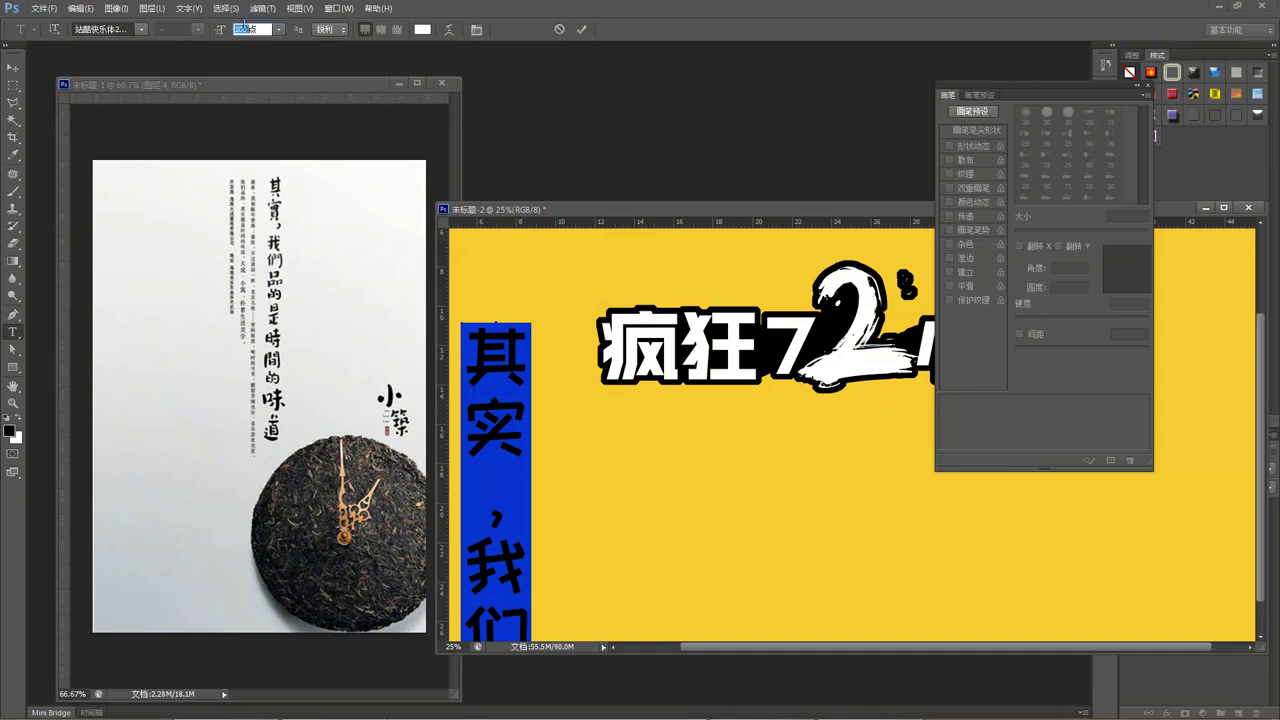
pyautogui.write('50')
pyautogui.press('Return')
pyautogui.click(13, 67)
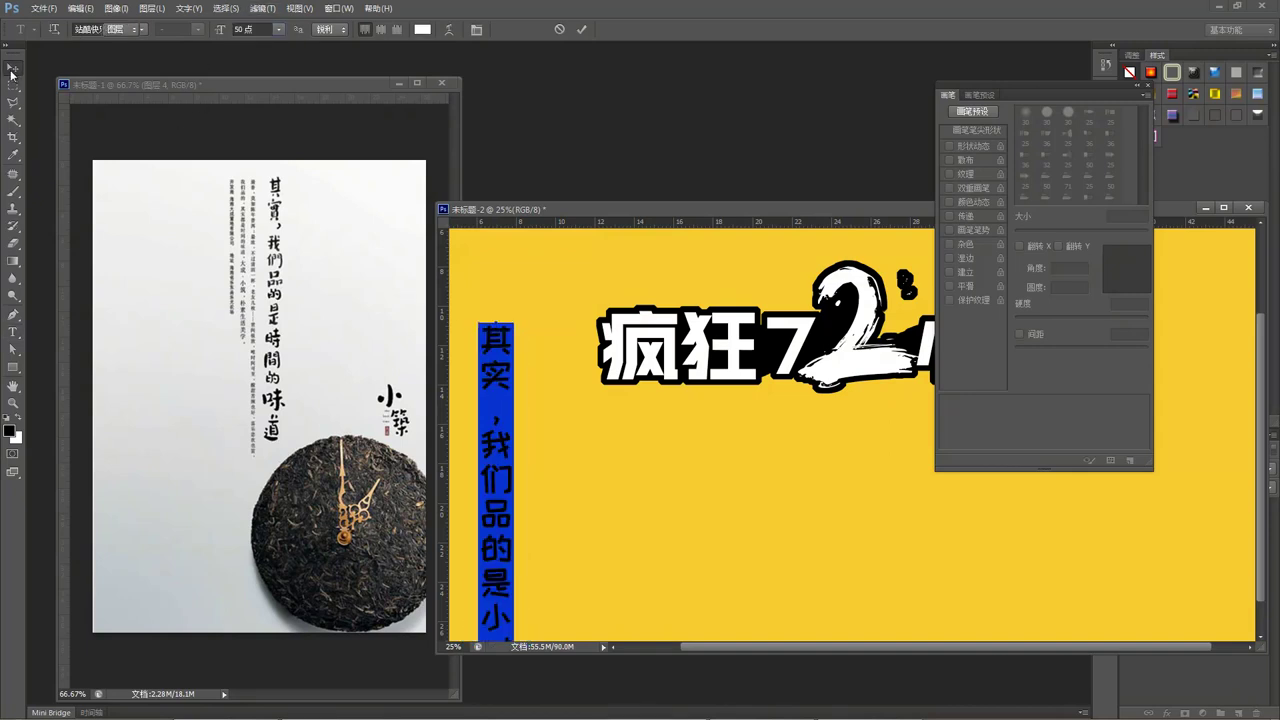
pyautogui.moveTo(493, 473); pyautogui.dragTo(520, 373)
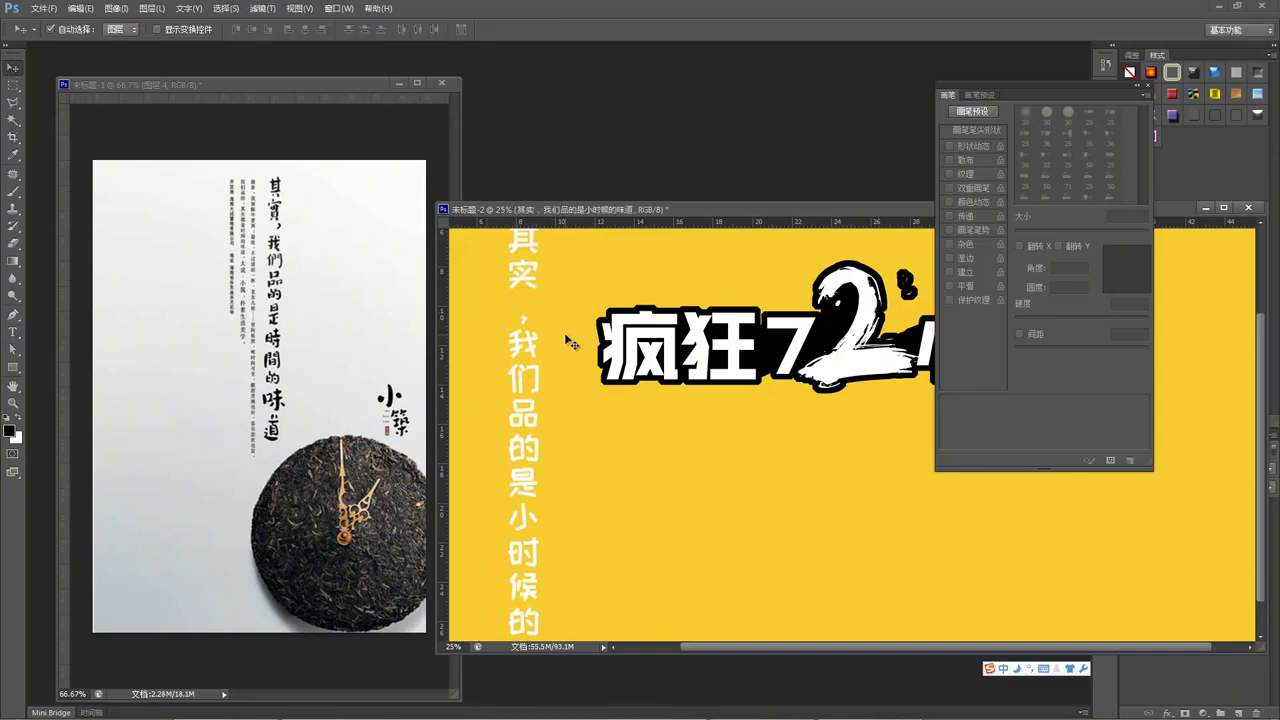
# Step: Scale the vertical slogan down until it fits the canvas height beside the title, and fill it with black
pyautogui.hotkey('ctrl', 't')
pyautogui.moveTo(528, 277); pyautogui.dragTo(521, 361)
pyautogui.moveTo(537, 311); pyautogui.dragTo(508, 430)
pyautogui.moveTo(519, 485); pyautogui.dragTo(534, 354)
pyautogui.press('Return')
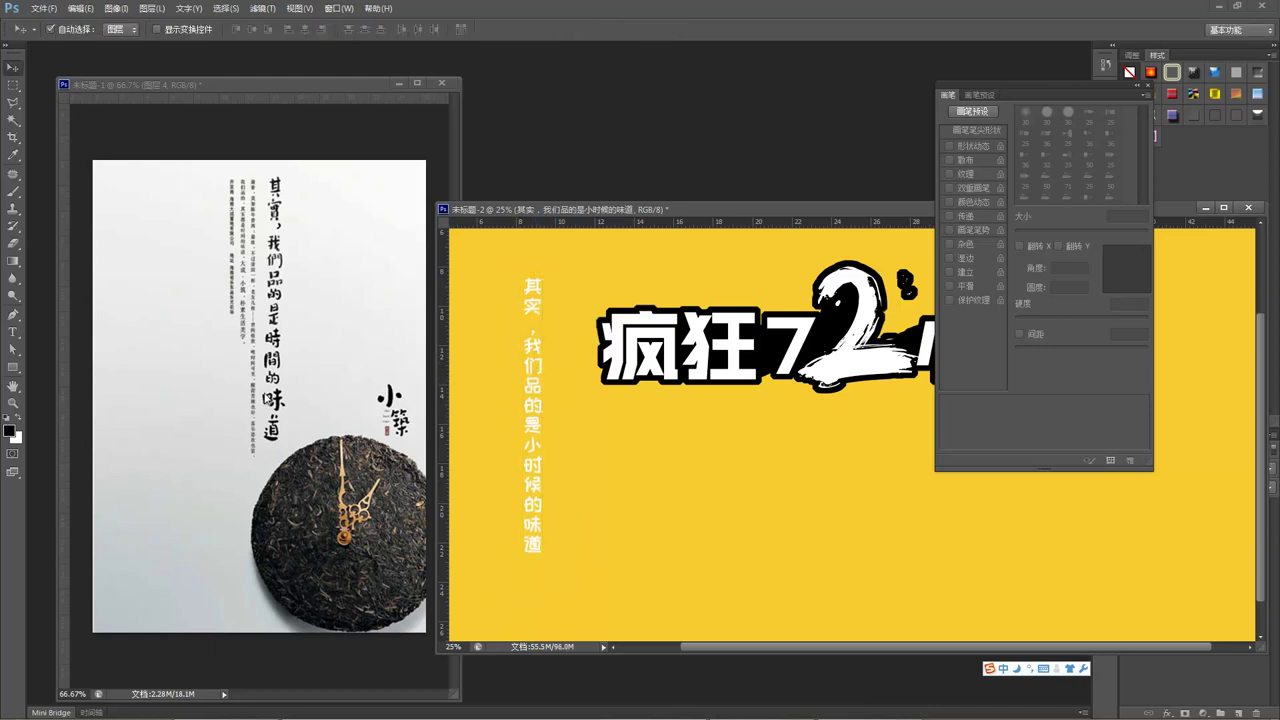
pyautogui.hotkey('alt', 'BackSpace')
# Step: Remove the original handwritten vertical slogan from the clock poster on 图层 7 by patching it with the plain background beside it
pyautogui.click(276, 378)
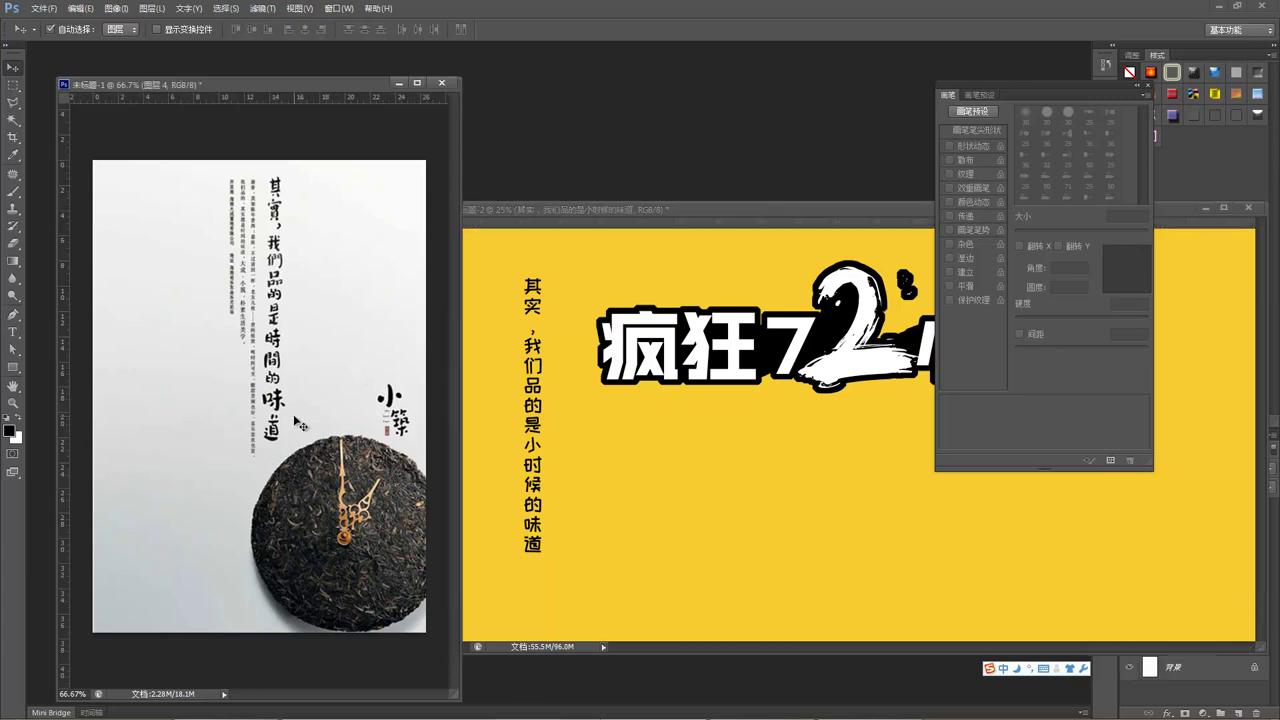
pyautogui.press('b')
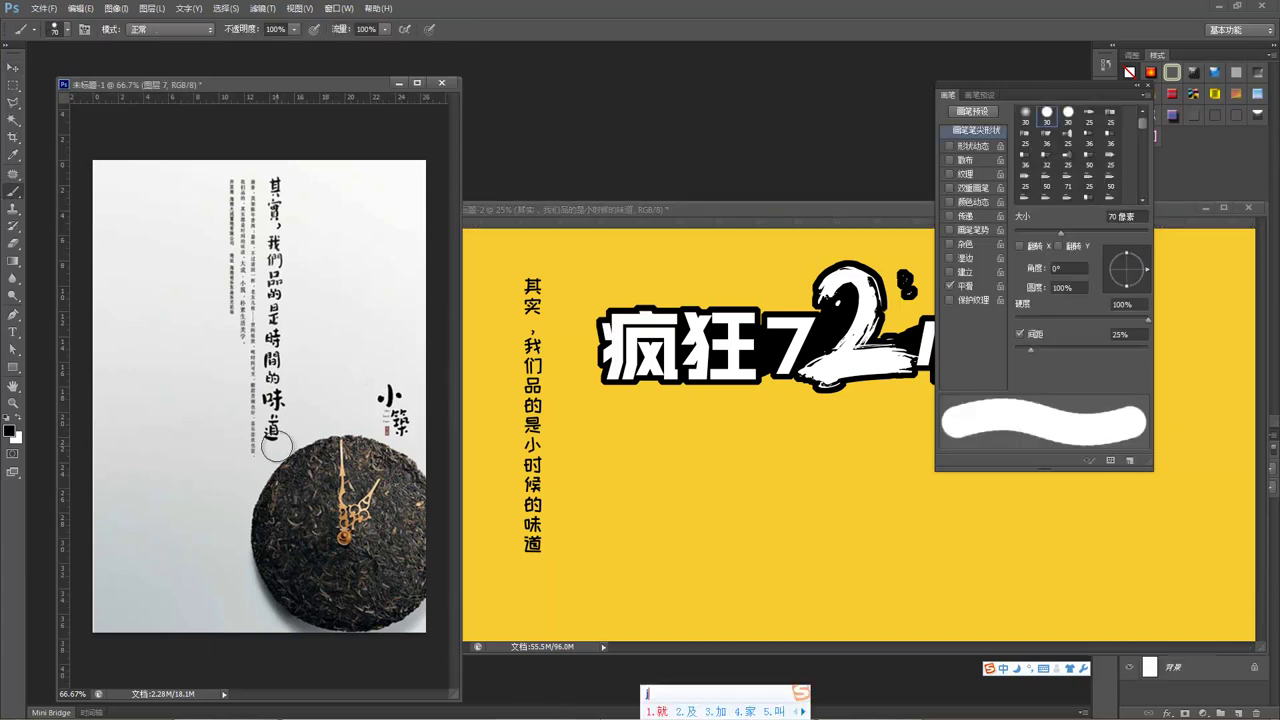
pyautogui.press('Escape')
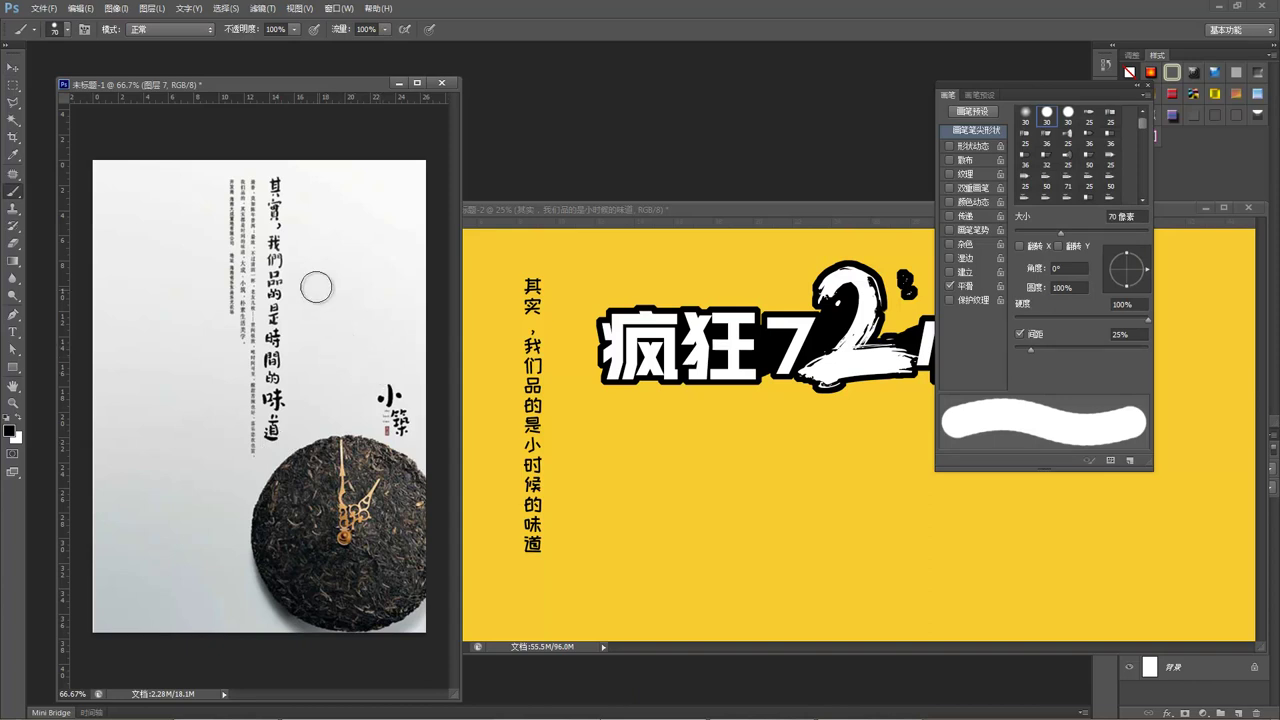
pyautogui.press('s')
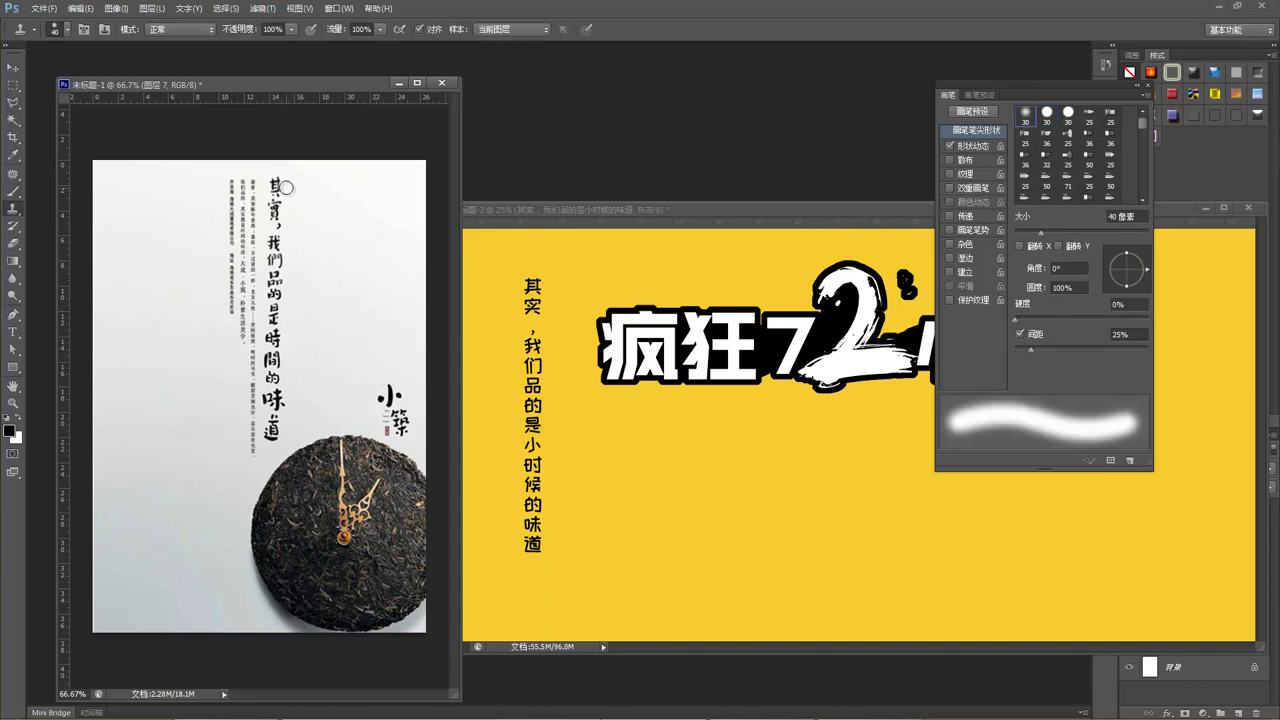
pyautogui.press(']')
pyautogui.press(']')
pyautogui.press('j')
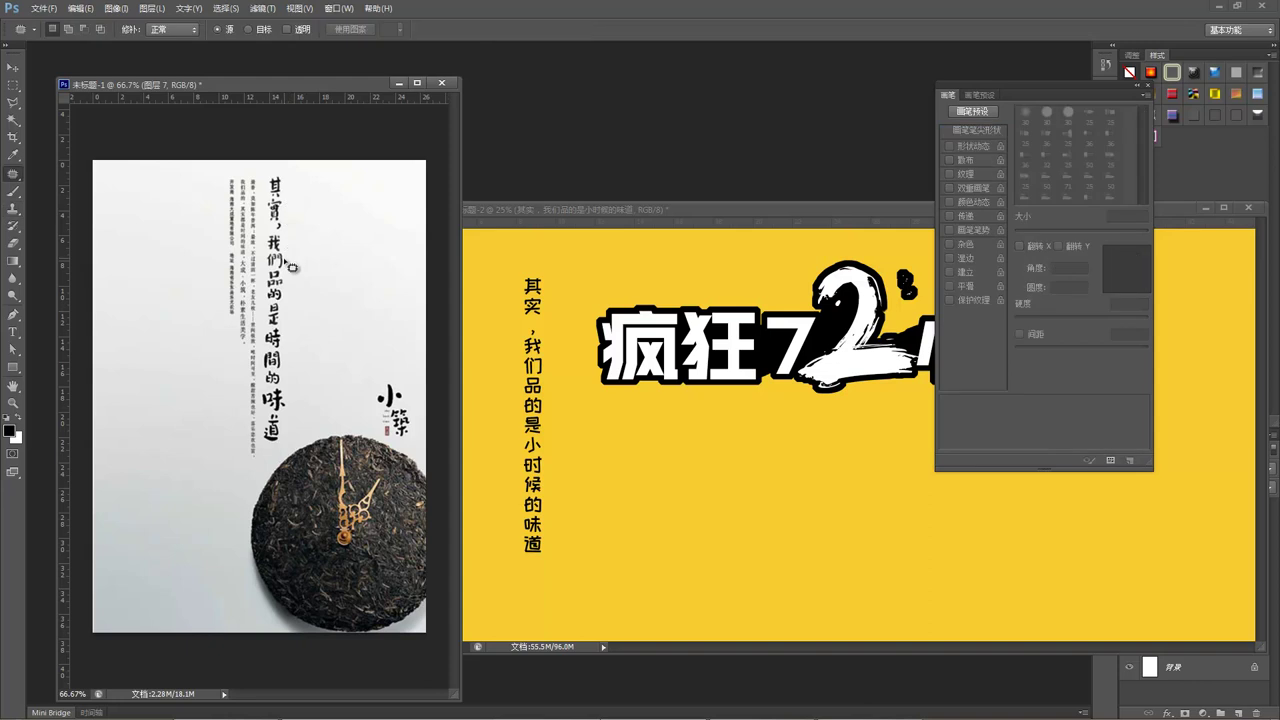
pyautogui.moveTo(278, 453)
pyautogui.mouseDown()
pyautogui.moveTo(309, 372)
pyautogui.moveTo(309, 237)
pyautogui.moveTo(290, 180)
pyautogui.moveTo(268, 186)
pyautogui.moveTo(264, 262)
pyautogui.moveTo(265, 428)
pyautogui.moveTo(280, 453)
pyautogui.mouseUp()
pyautogui.moveTo(289, 345); pyautogui.dragTo(316, 331)
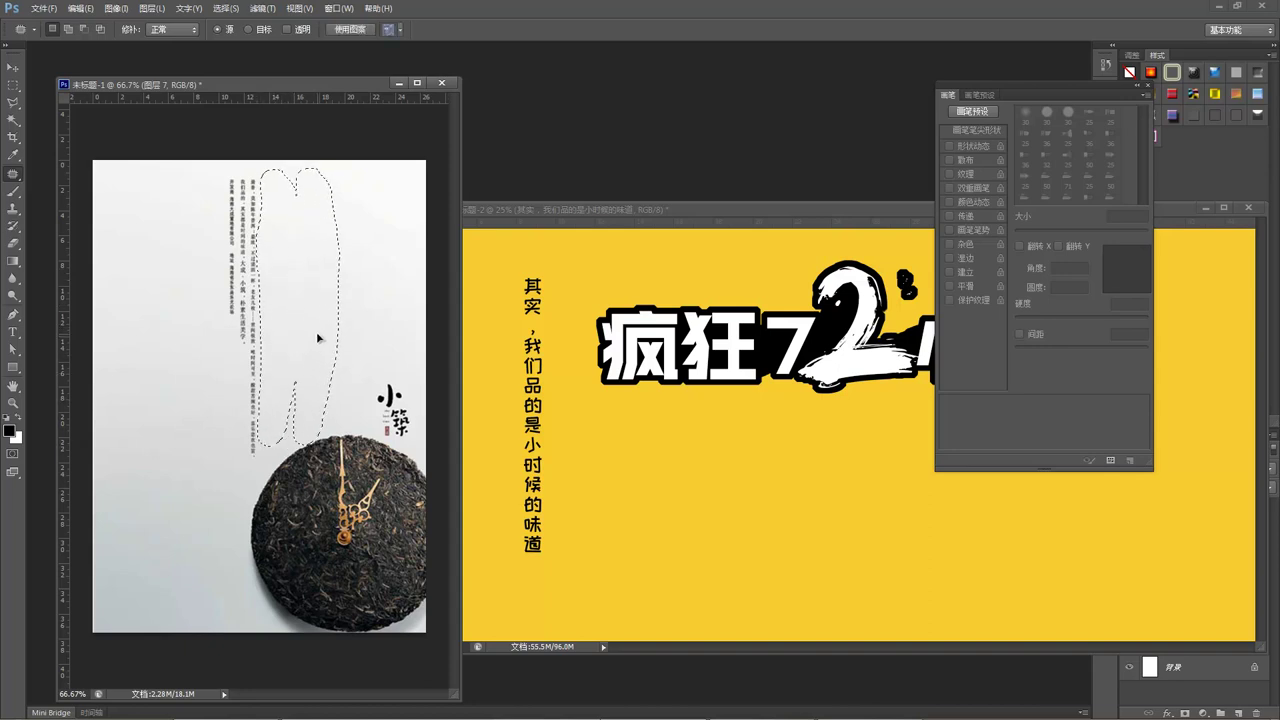
pyautogui.hotkey('ctrl', 'd')
# Step: Copy the vertical slogan into the clock poster and scale it down into the place of the removed handwriting
pyautogui.press('v')
pyautogui.moveTo(541, 418); pyautogui.dragTo(292, 356)
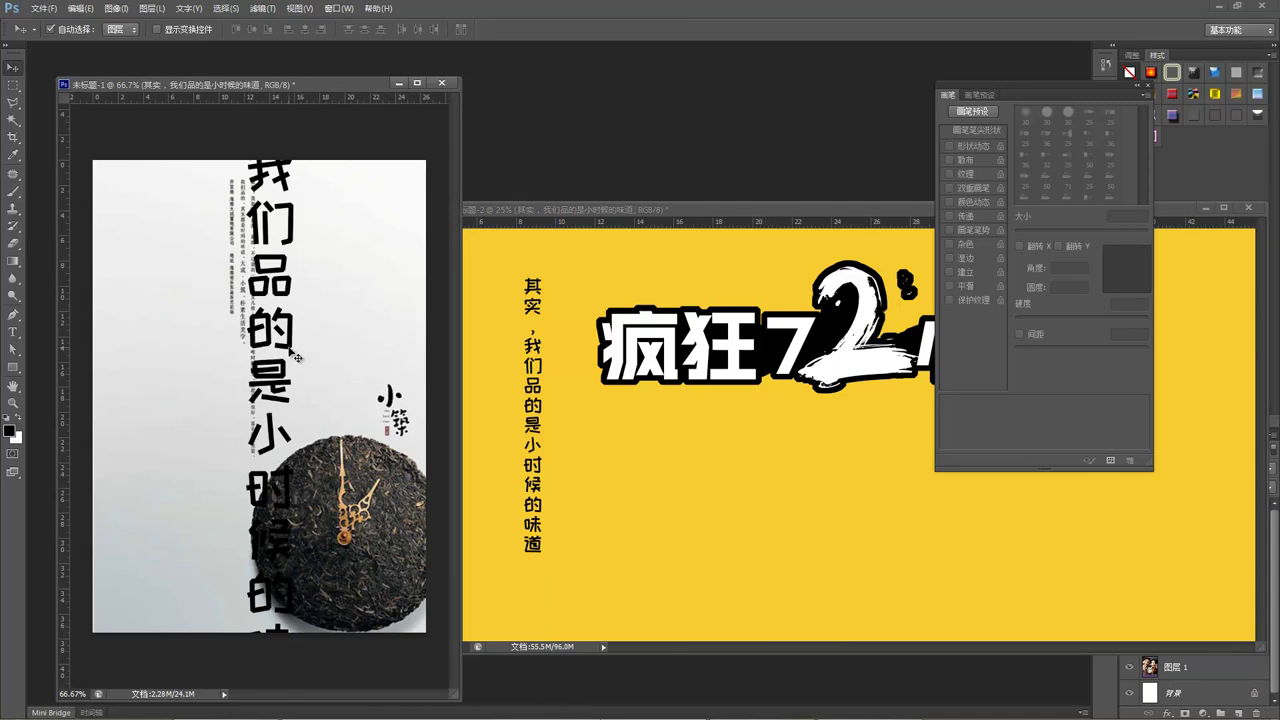
pyautogui.hotkey('ctrl', 't')
pyautogui.moveTo(268, 186); pyautogui.dragTo(300, 370)
pyautogui.moveTo(333, 174); pyautogui.dragTo(286, 186)
pyautogui.press('Return')
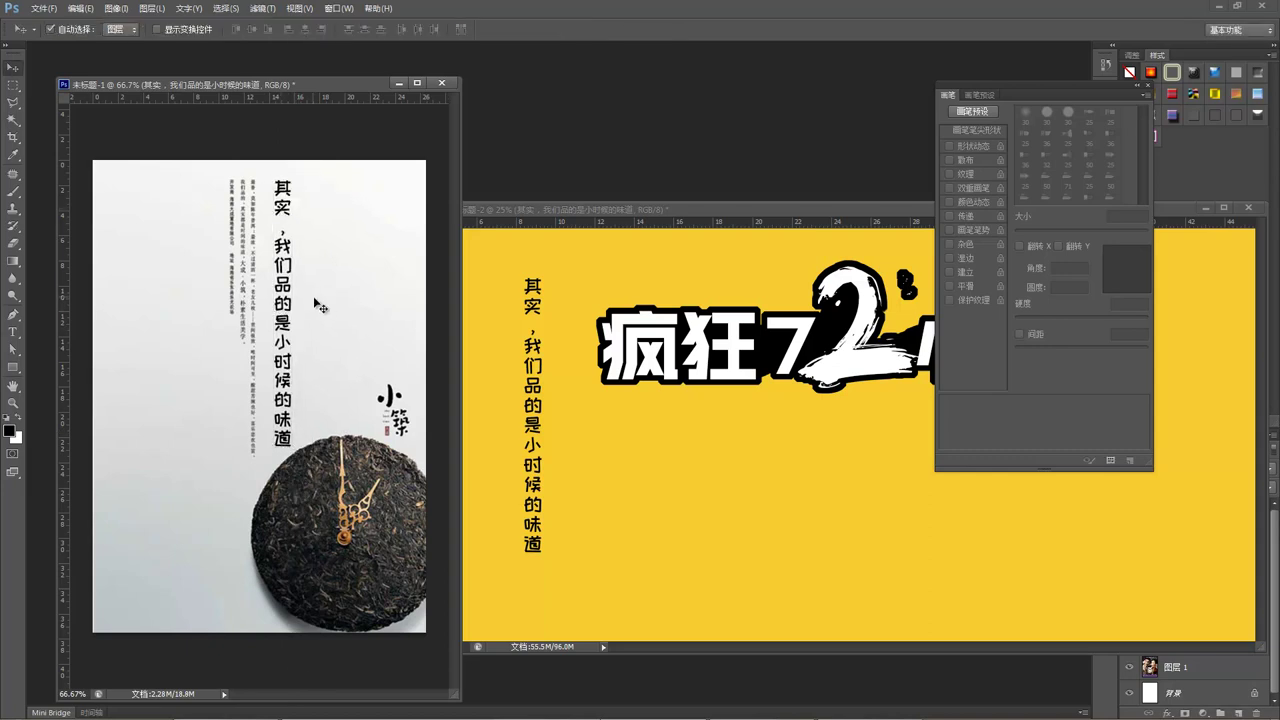
# Step: Nudge the slogan on the clock poster left toward the small text columns and enlarge it slightly
pyautogui.press('Left')
pyautogui.press('Left')
pyautogui.press('Left')
pyautogui.press('Left')
pyautogui.press('Left')
pyautogui.press('Left')
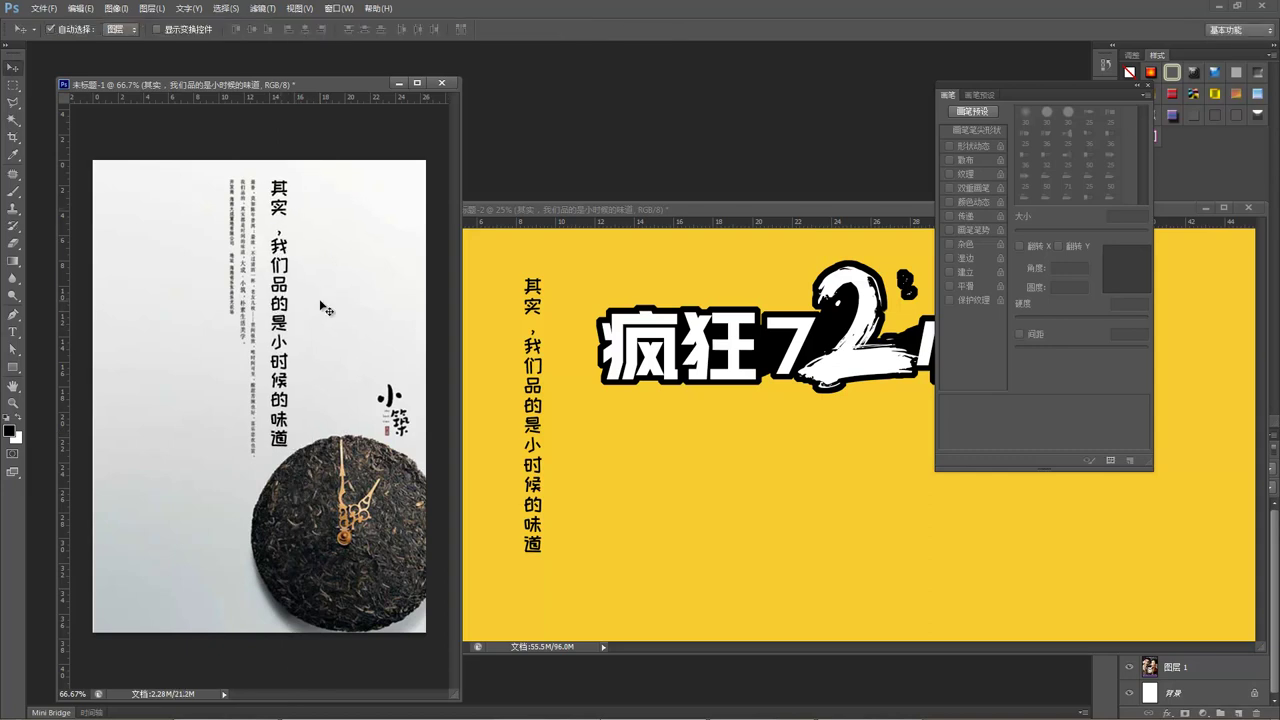
pyautogui.press('Left')
pyautogui.press('Left')
pyautogui.press('Left')
pyautogui.press('Left')
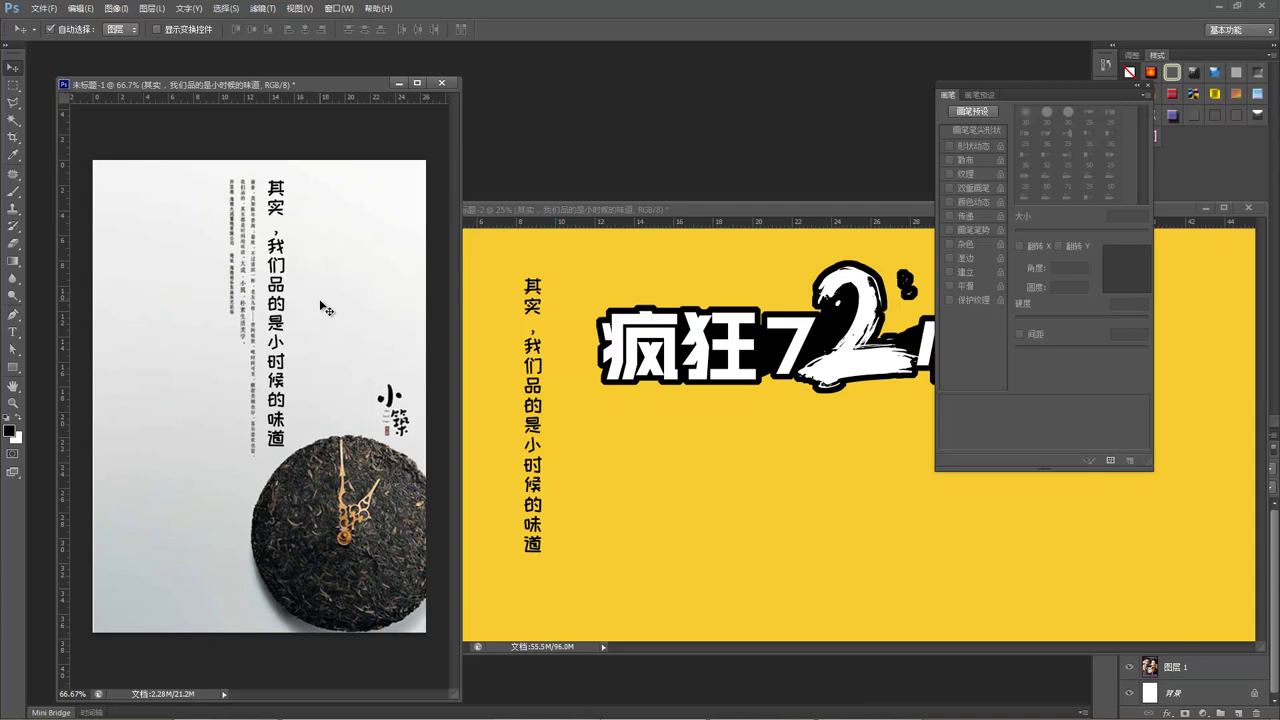
pyautogui.hotkey('ctrl', 't')
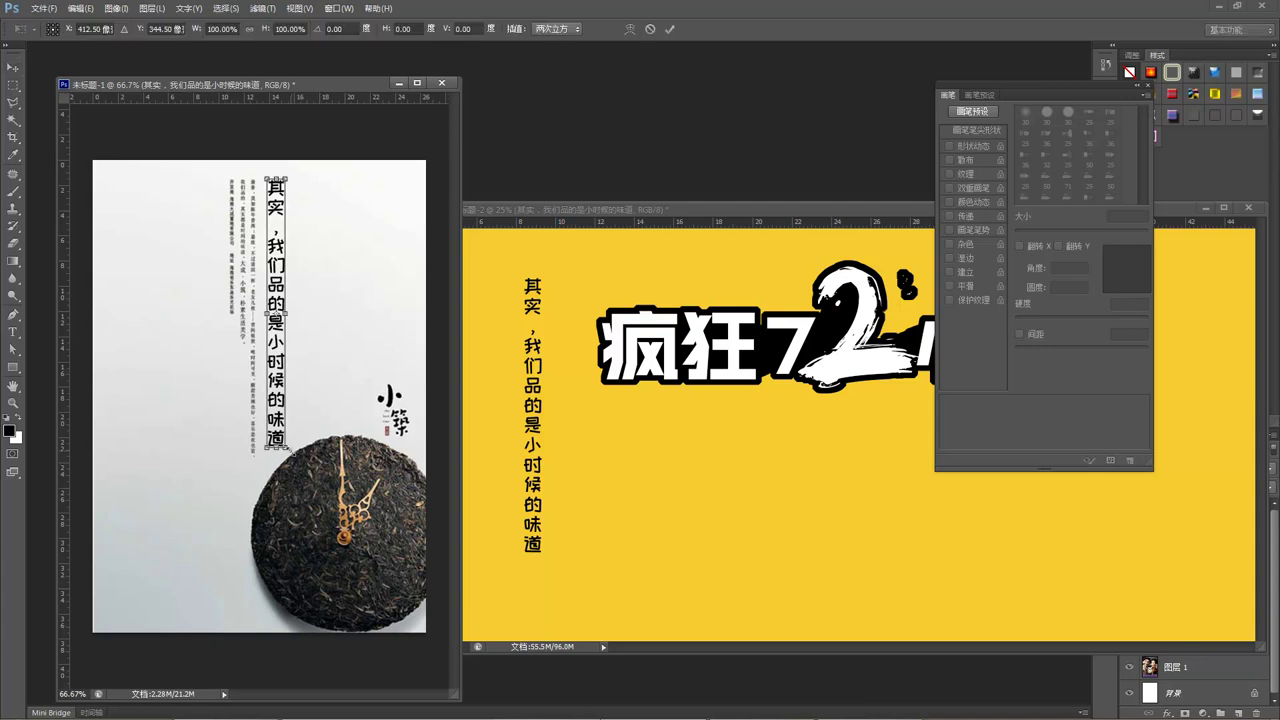
pyautogui.press('Return')
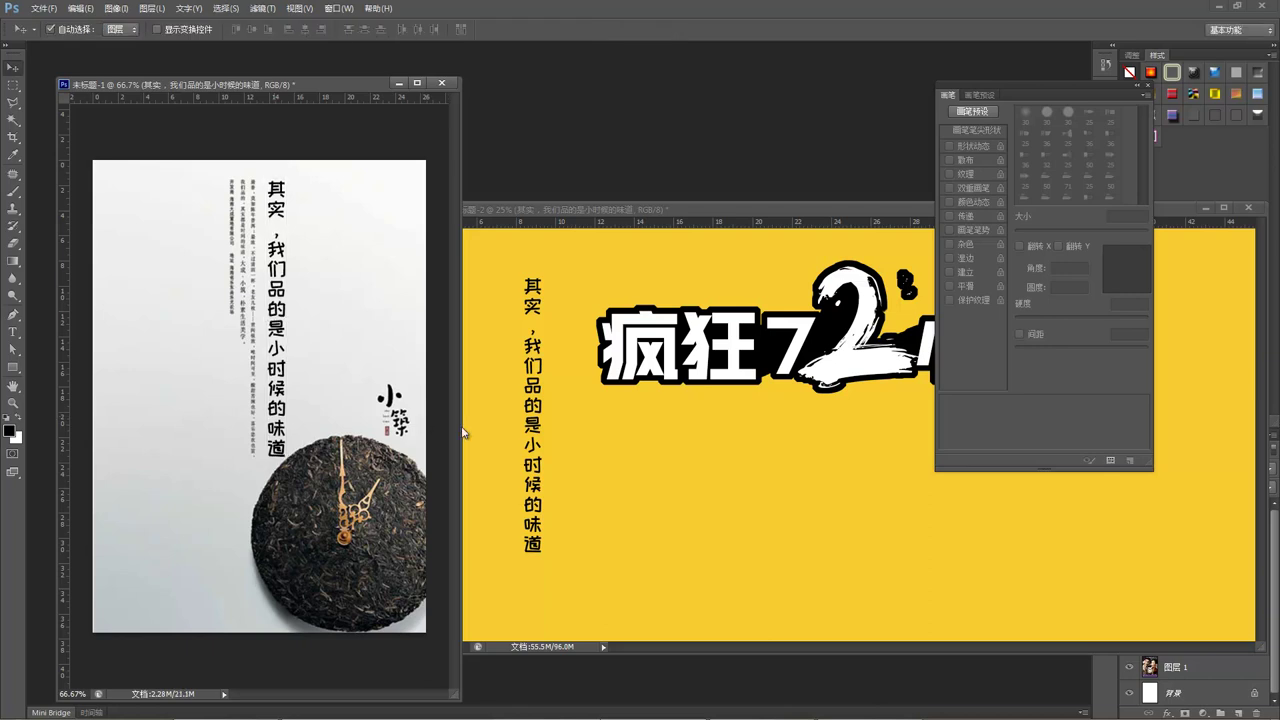
pyautogui.click(352, 364)
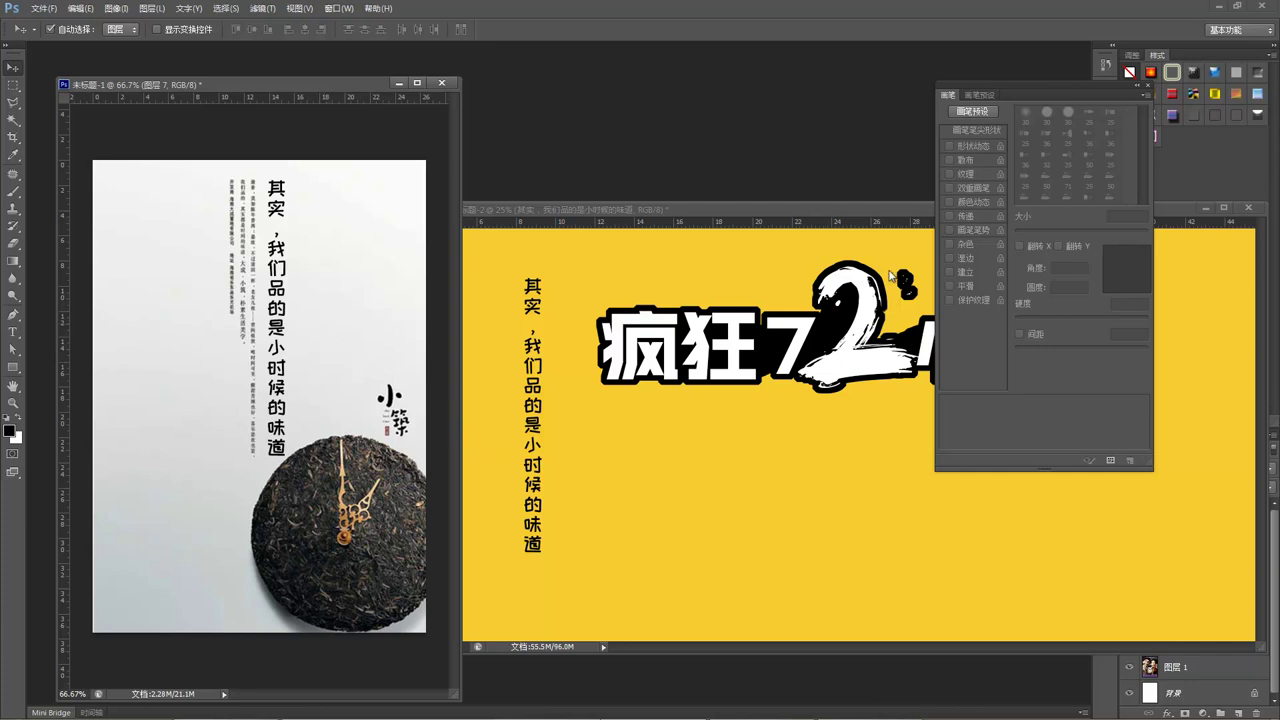
# Step: Hide the clock poster layer 图层 7 and examine the 北京遇上西雅图 title lettering on the poster beneath it
pyautogui.moveTo(842, 204); pyautogui.dragTo(622, 191)
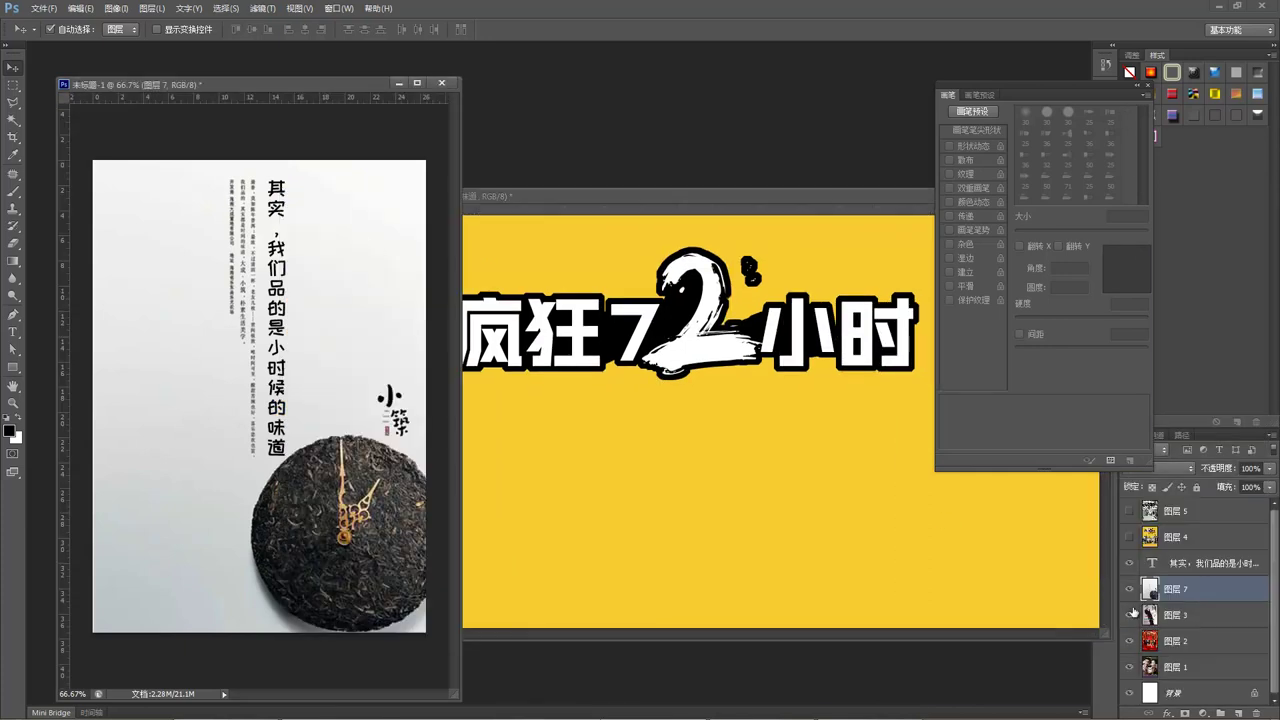
pyautogui.click(1128, 590)
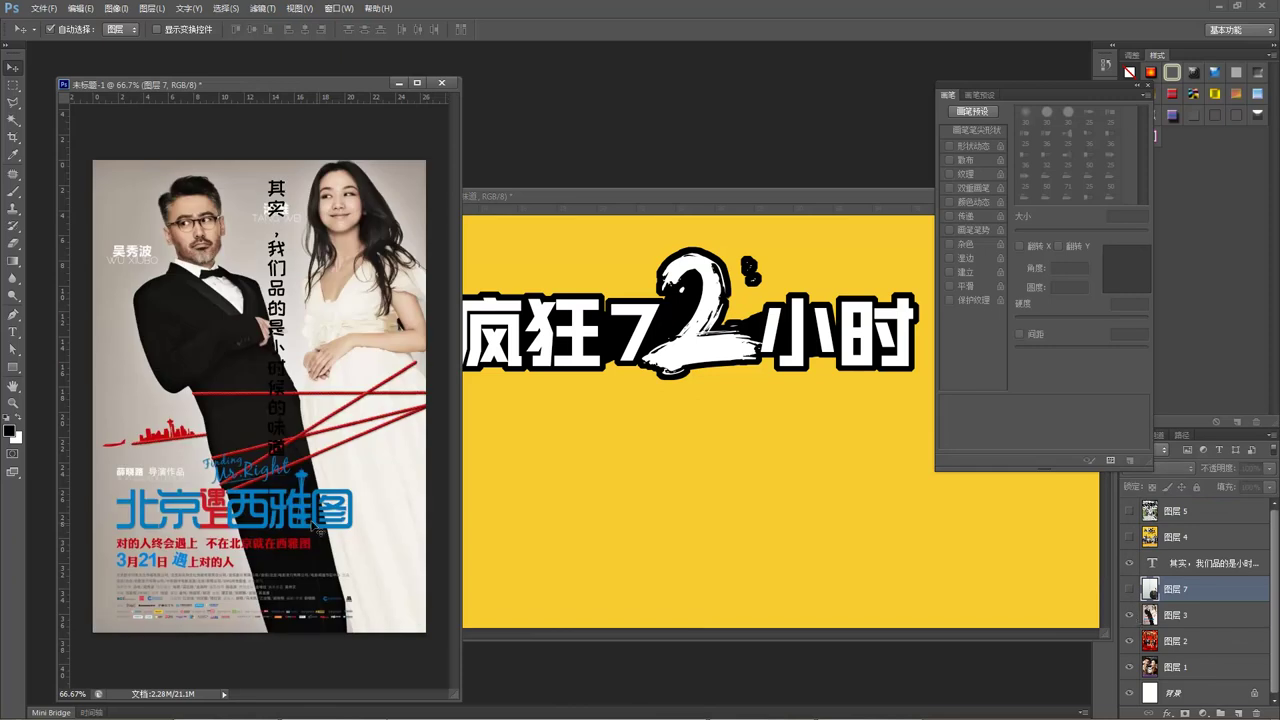
pyautogui.click(273, 517)
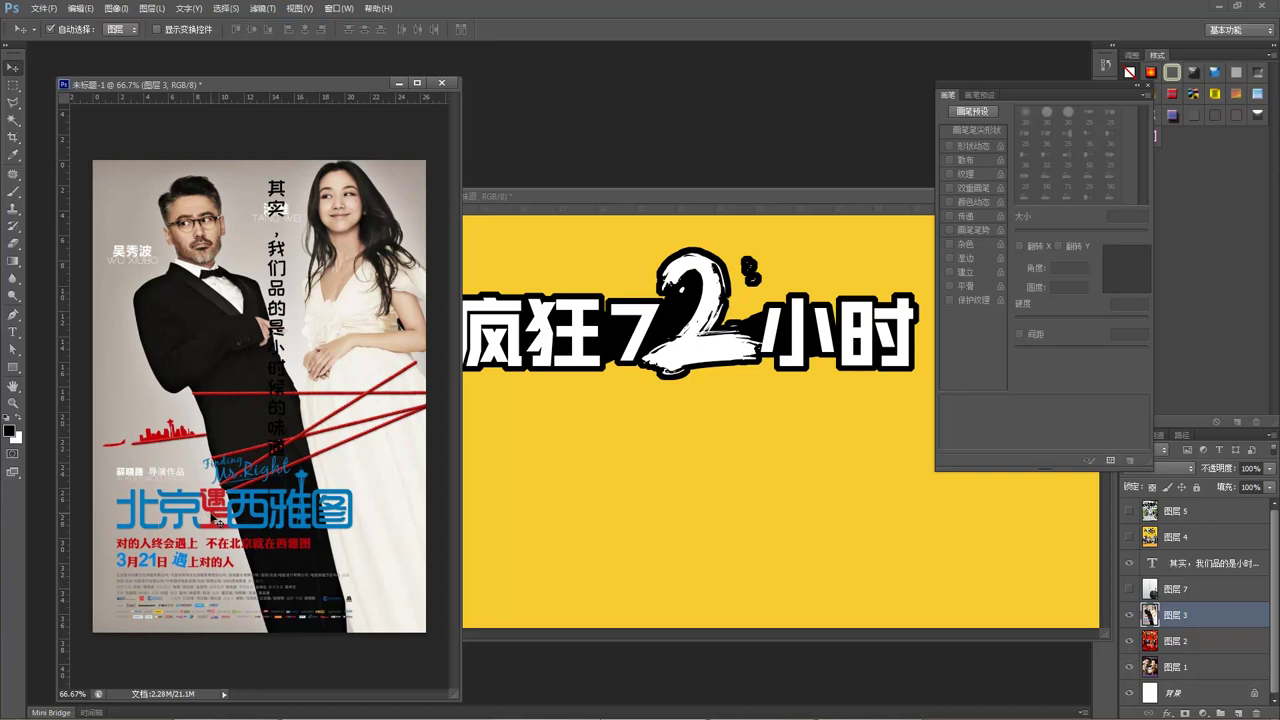
pyautogui.press('z')
pyautogui.click(340, 530)
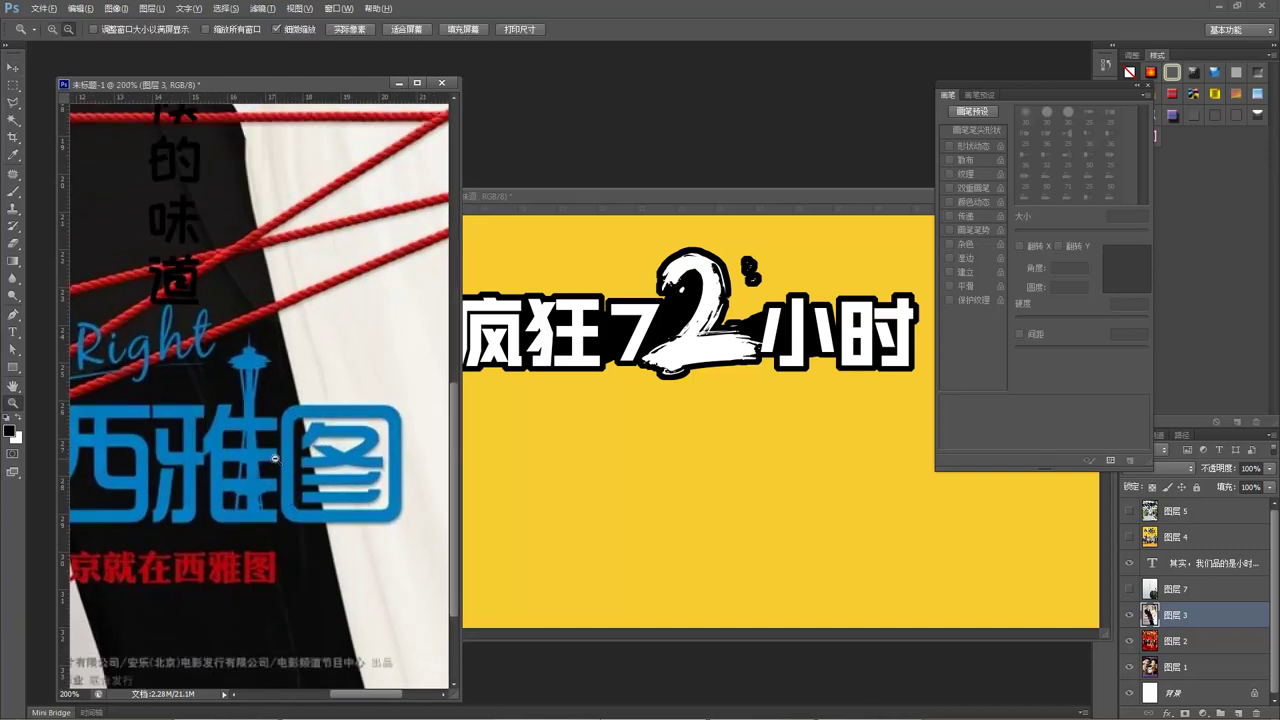
pyautogui.keyDown('alt'); pyautogui.click(275, 459); pyautogui.keyUp('alt')
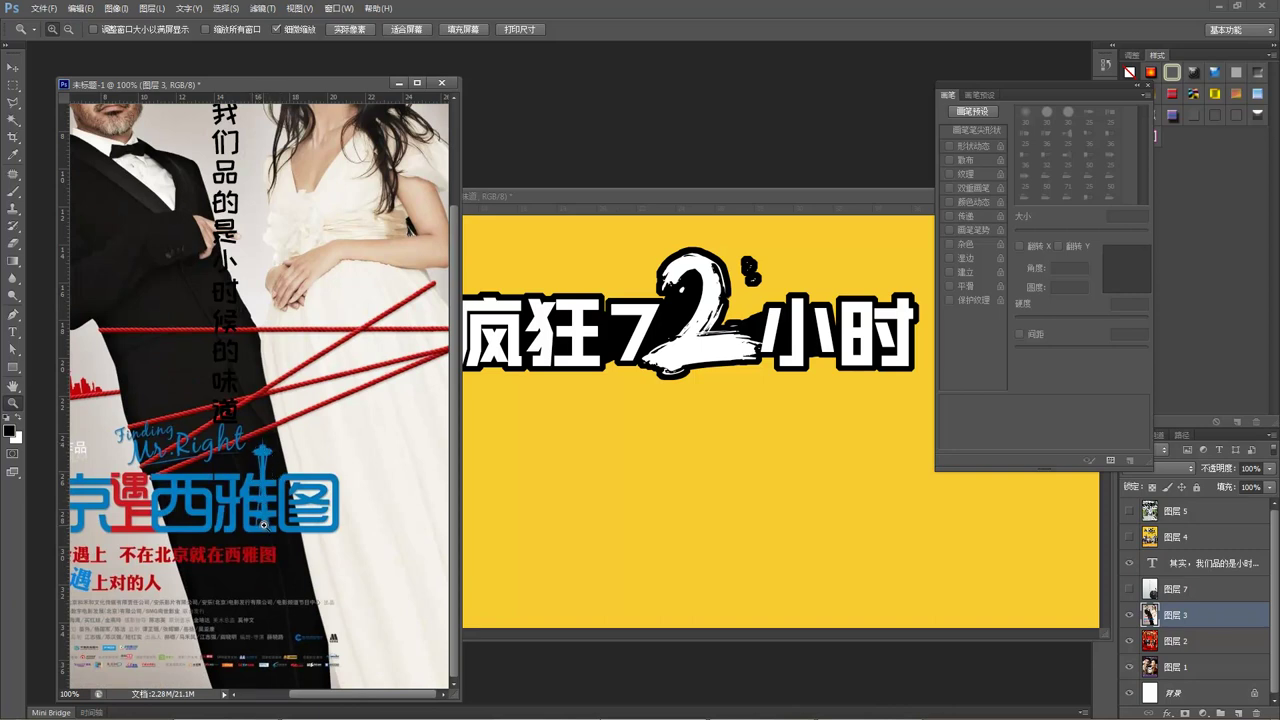
# Step: Examine the blue and red 北京遇上西雅图 title up close and within the whole poster
pyautogui.keyDown('alt'); pyautogui.click(254, 520); pyautogui.keyUp('alt')
pyautogui.click(300, 500)
pyautogui.click(289, 479)
pyautogui.keyDown('alt'); pyautogui.click(289, 479); pyautogui.keyUp('alt')
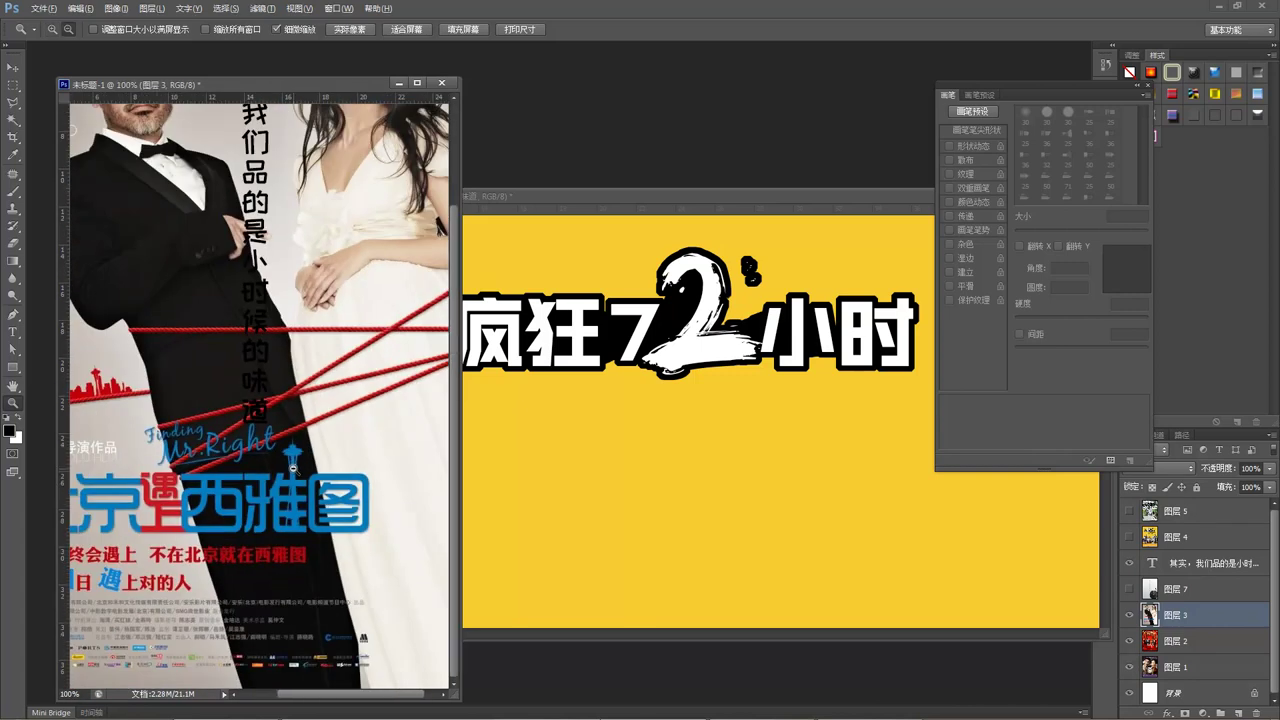
pyautogui.scroll(2, 293, 468)
pyautogui.keyDown('alt'); pyautogui.click(293, 468); pyautogui.keyUp('alt')
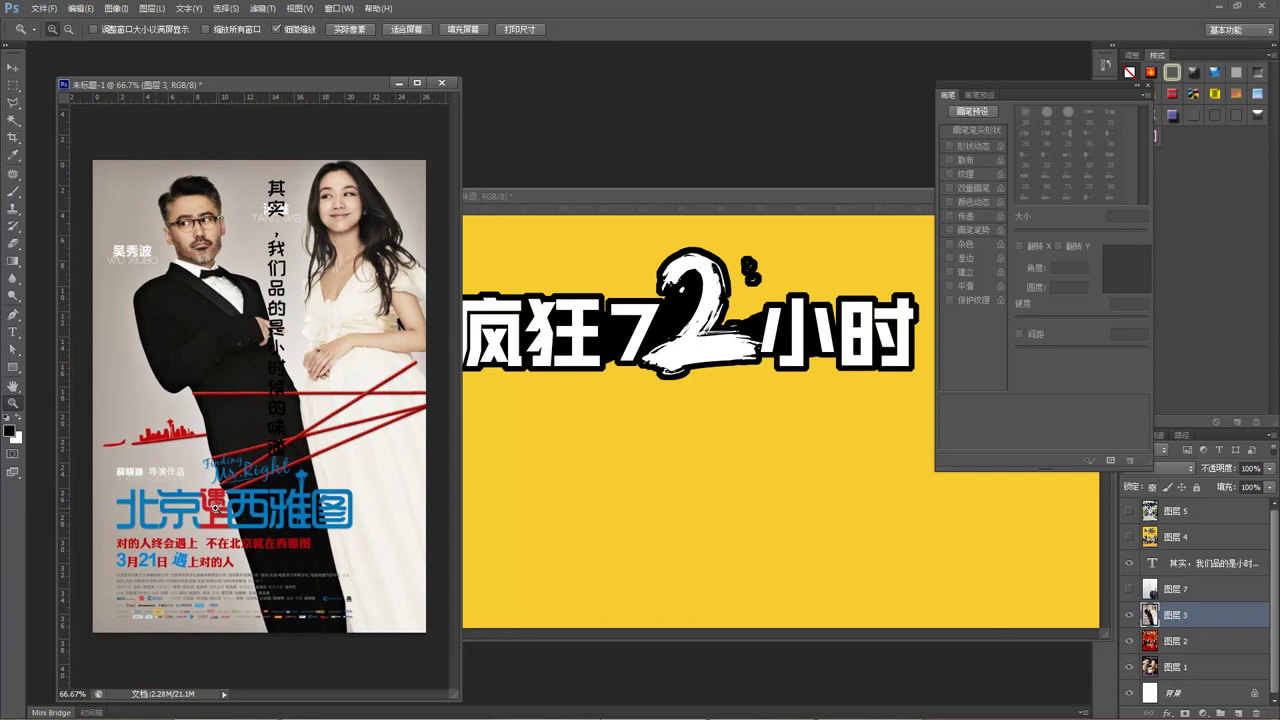
# Step: Hide the poster layer 图层 3 and the vertical slogan layer, and examine the gold 一路惊喜 title on the red poster
pyautogui.click(1130, 615)
pyautogui.click(1130, 641)
pyautogui.click(1128, 641)
pyautogui.press('v')
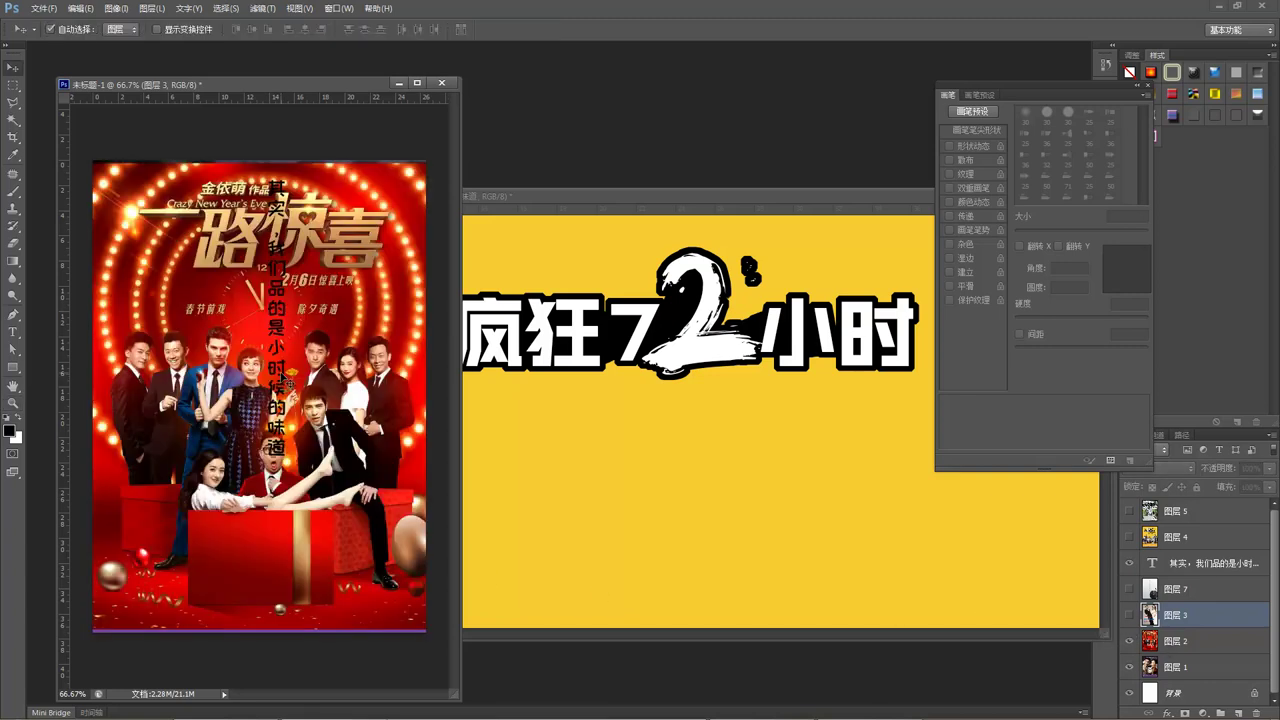
pyautogui.click(284, 392)
pyautogui.click(1131, 564)
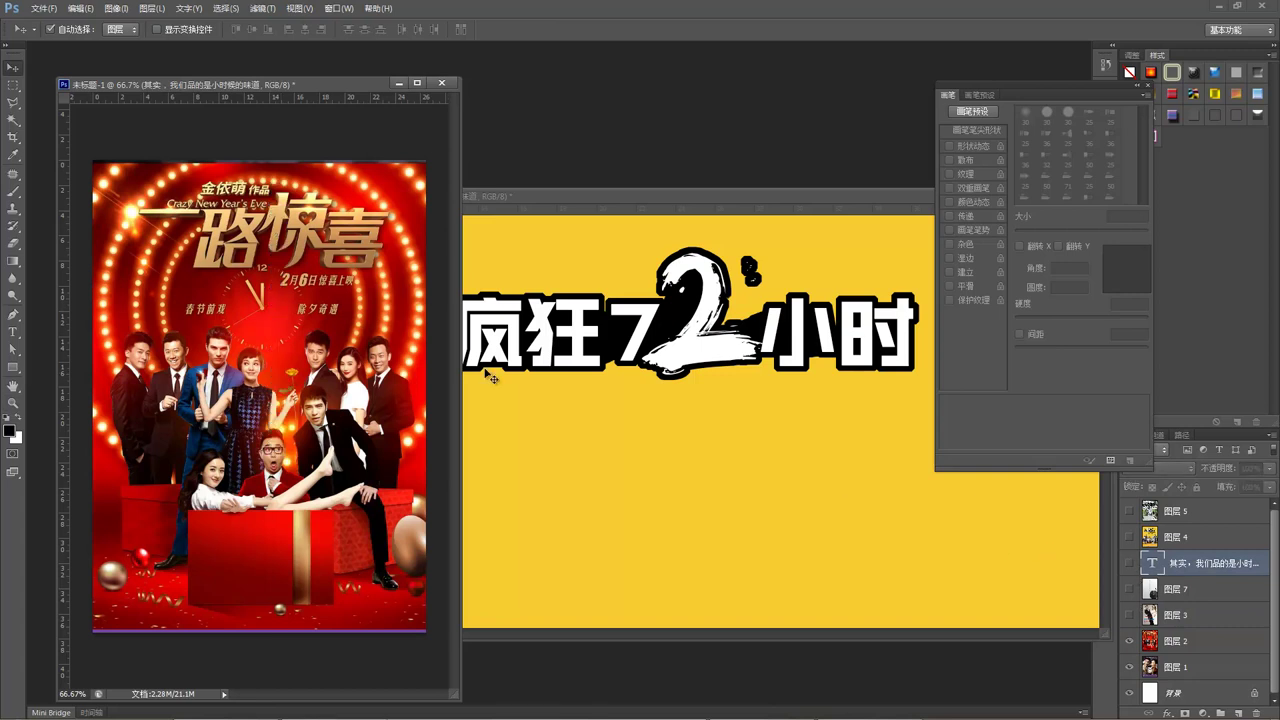
pyautogui.click(302, 240)
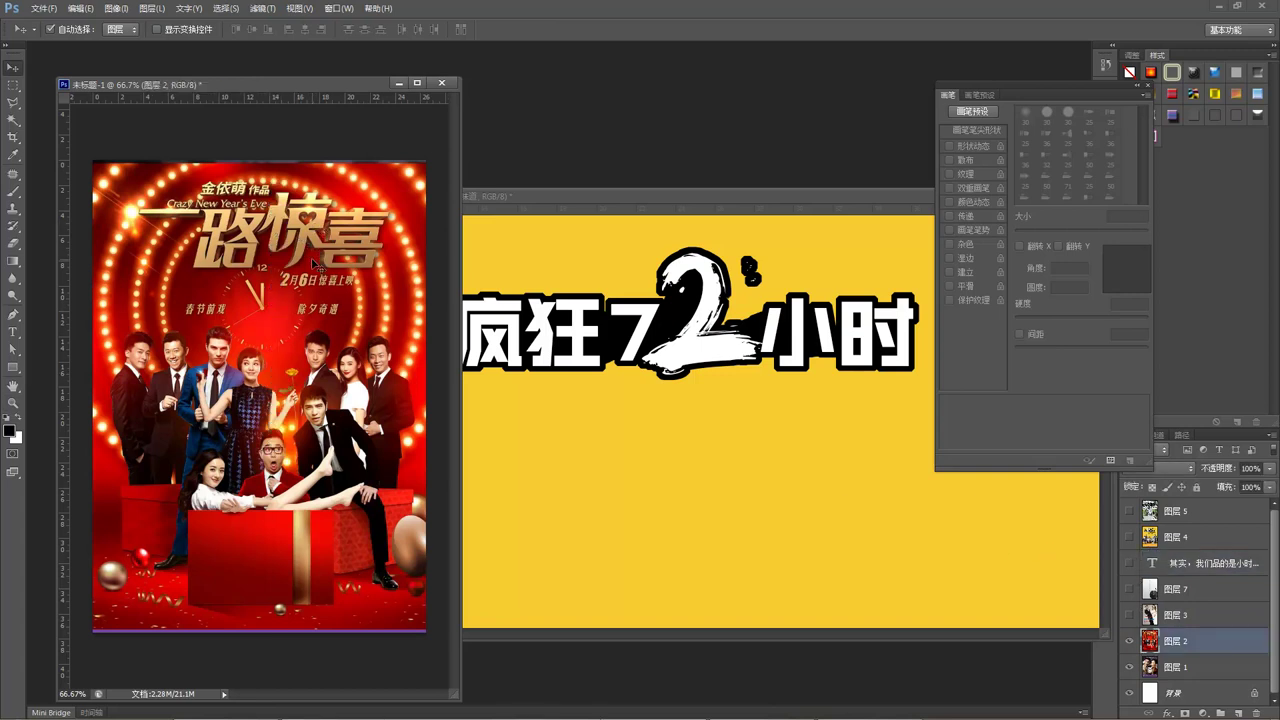
pyautogui.press('z')
pyautogui.click(307, 252)
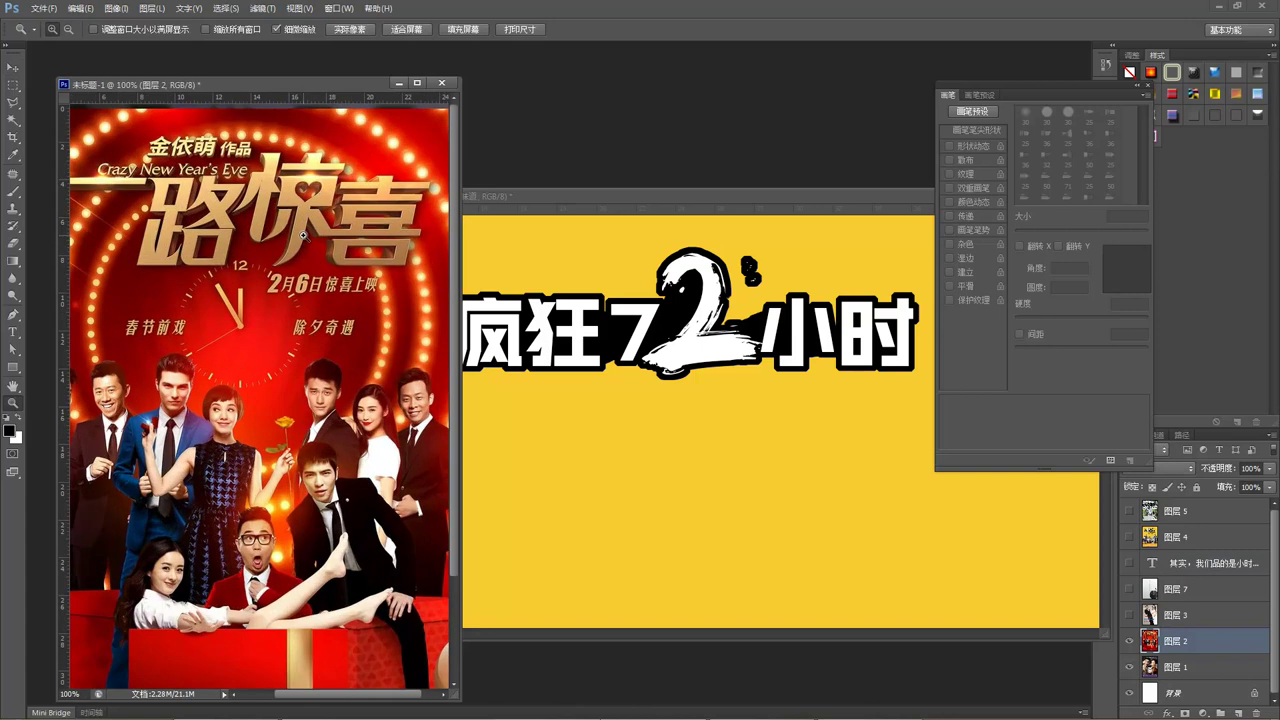
pyautogui.moveTo(302, 233); pyautogui.dragTo(239, 266)
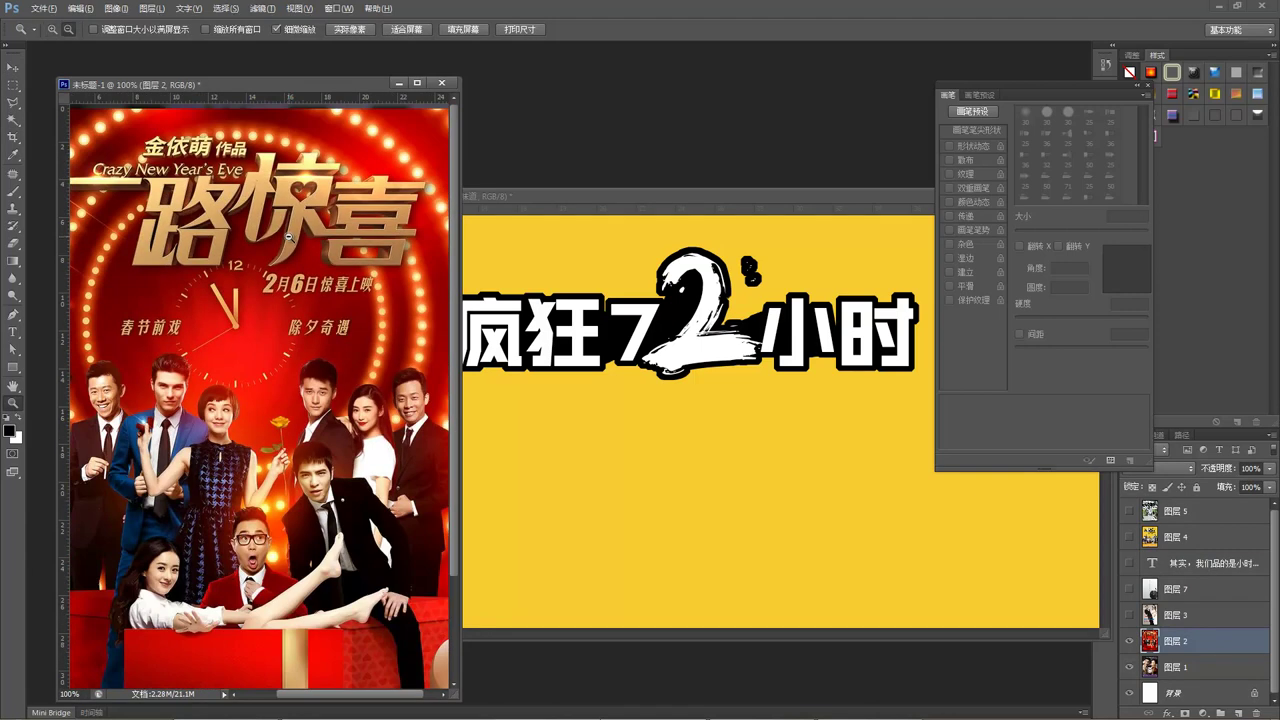
# Step: Create an A4 document at 300 pixels/inch, rotate it 90° clockwise to landscape, and fill it with black
pyautogui.click(13, 331)
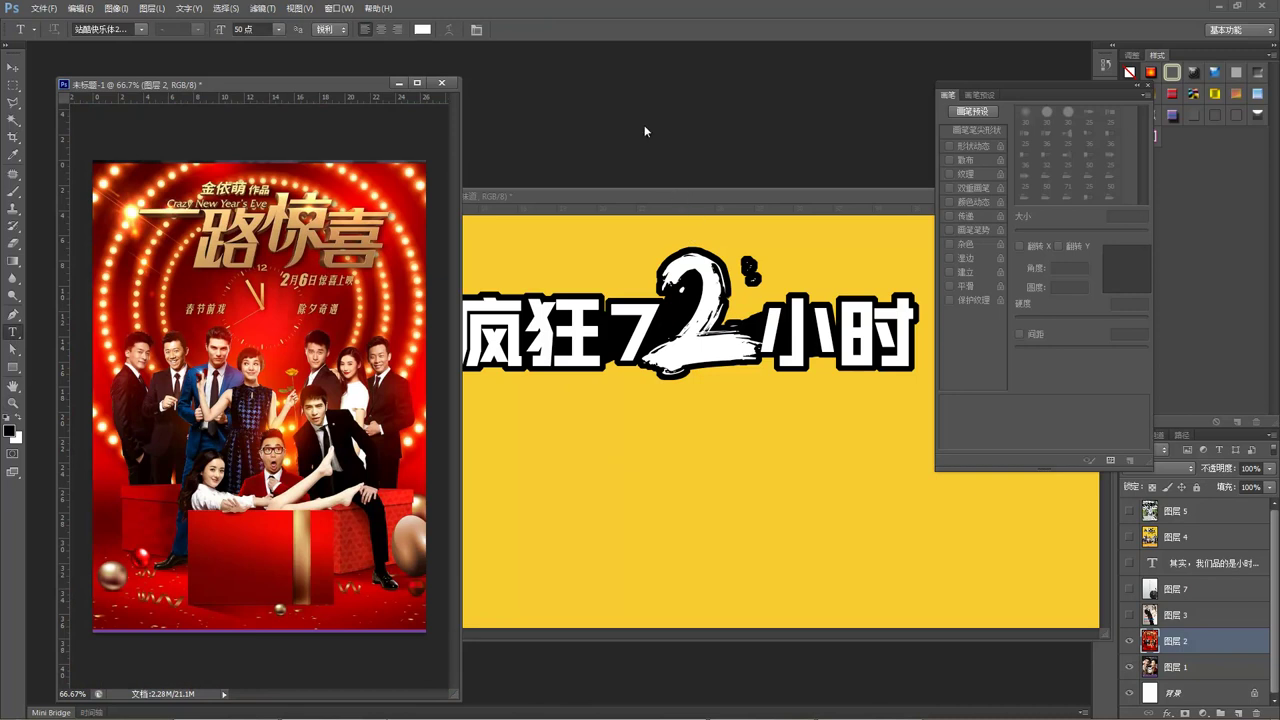
pyautogui.hotkey('ctrl', 'n')
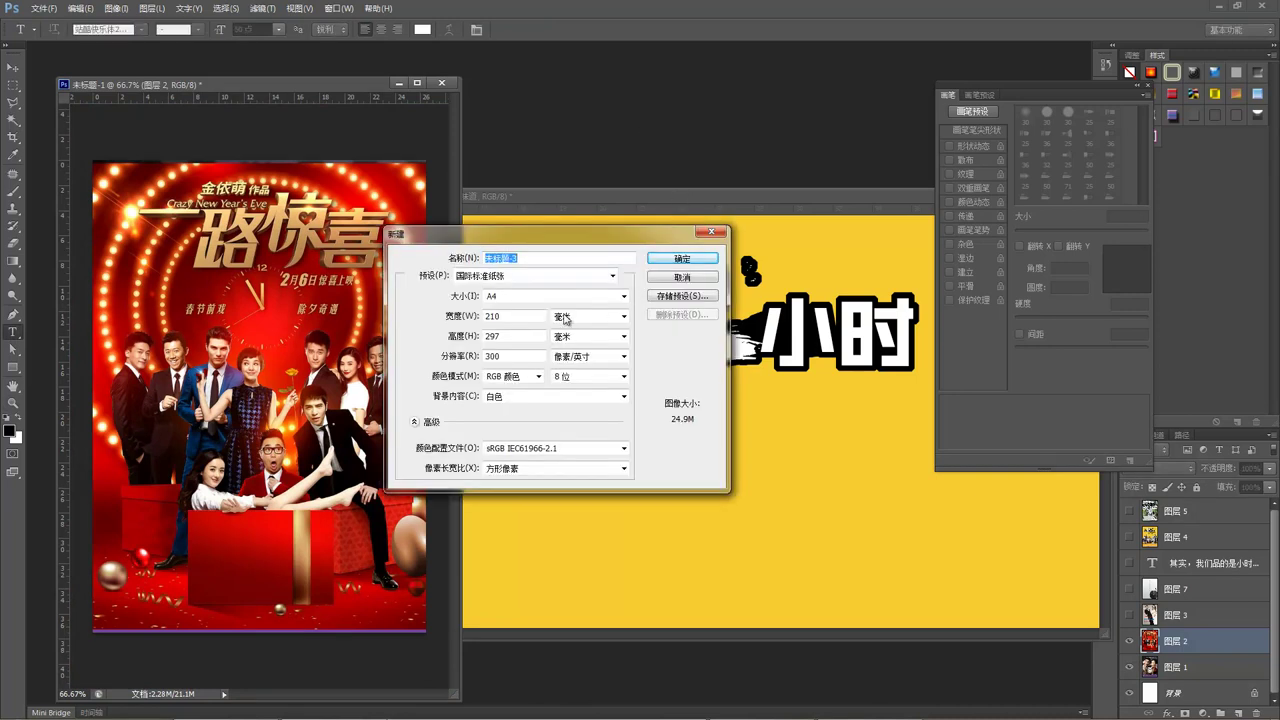
pyautogui.click(684, 256)
pyautogui.moveTo(305, 100); pyautogui.dragTo(561, 176)
pyautogui.hotkey('alt', 'i')
pyautogui.press('g')
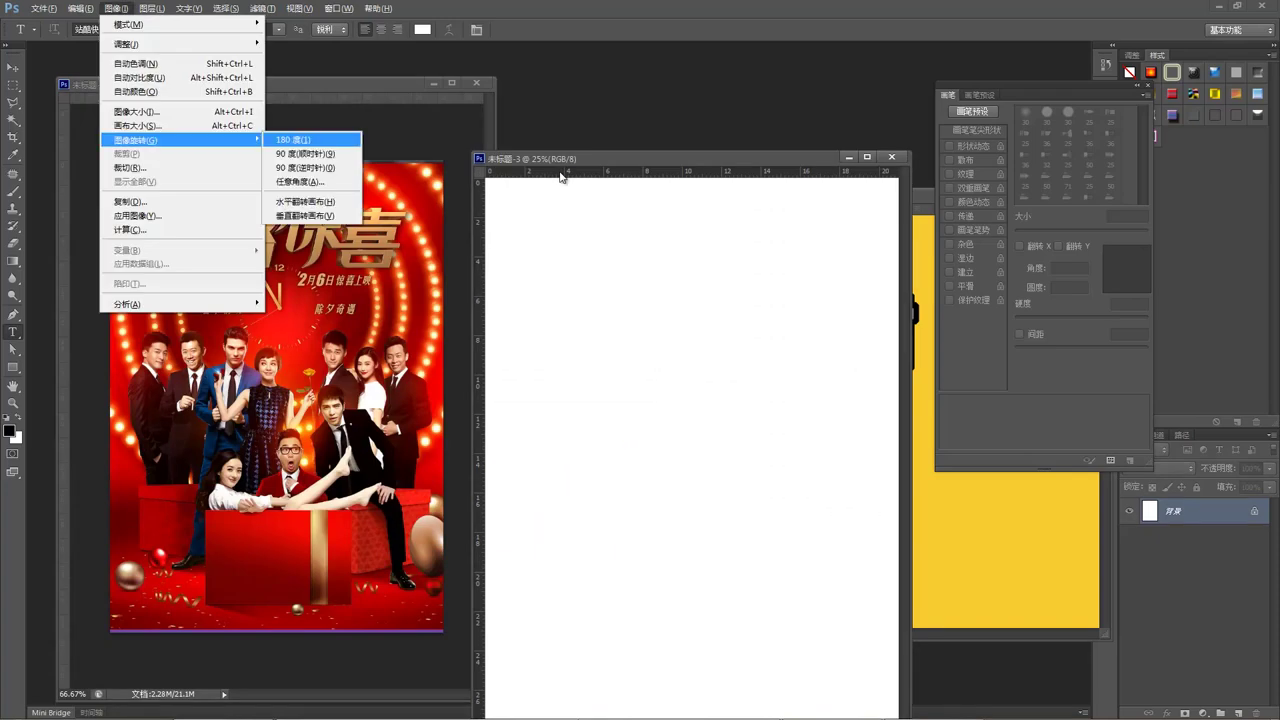
pyautogui.press('9')
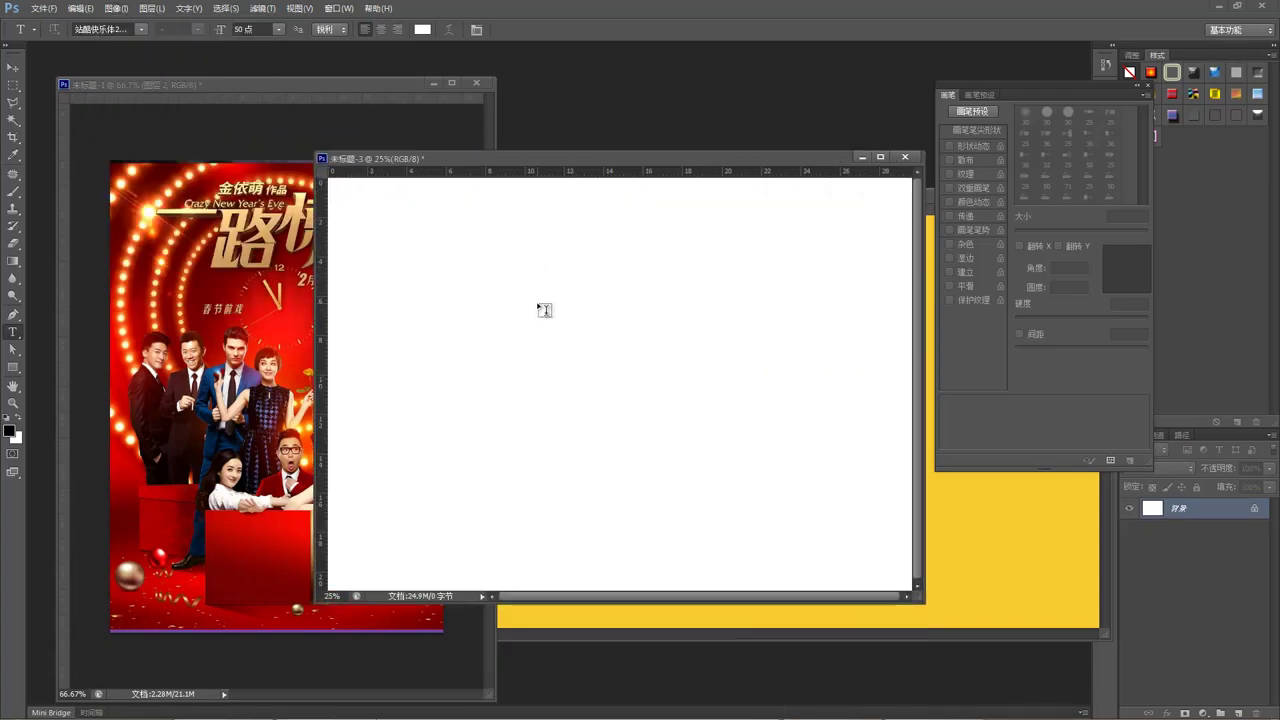
pyautogui.hotkey('alt', 'Delete')
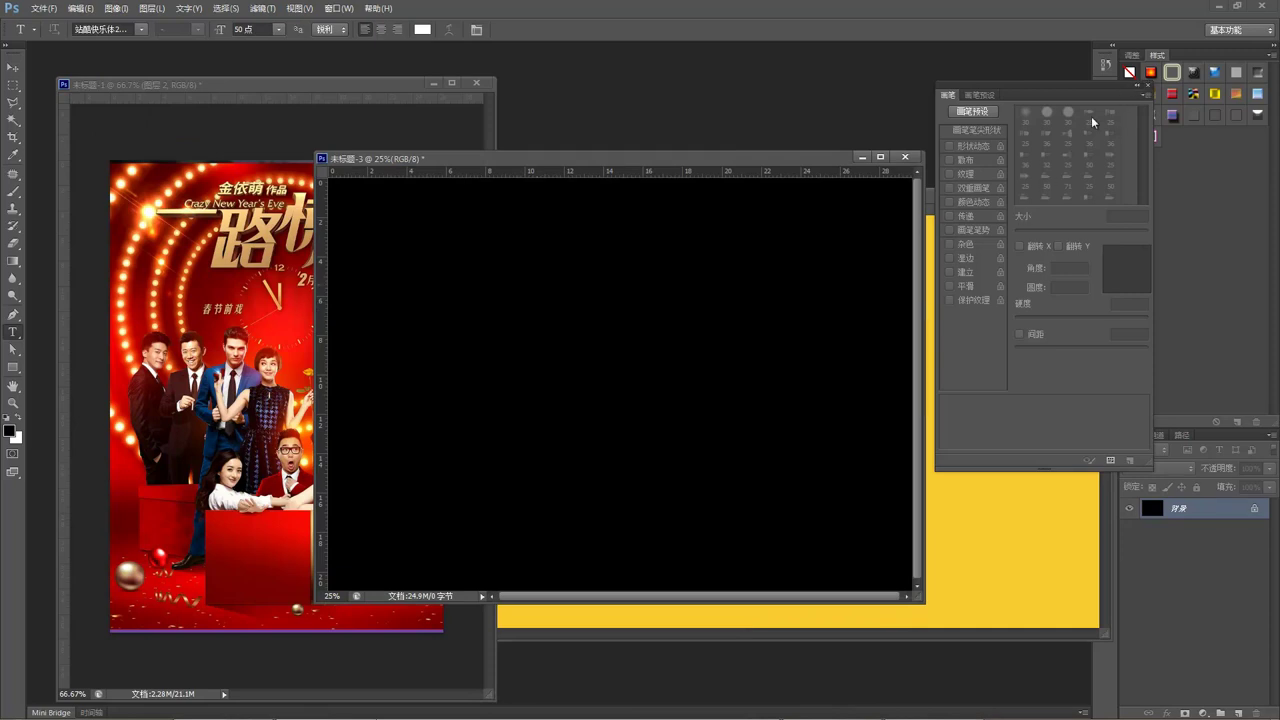
# Step: Collapse the brush settings, minimise the yellow 疯狂72小时 document, and place the black canvas beside the red poster
pyautogui.click(1141, 88)
pyautogui.click(950, 196)
pyautogui.moveTo(926, 198); pyautogui.dragTo(733, 235)
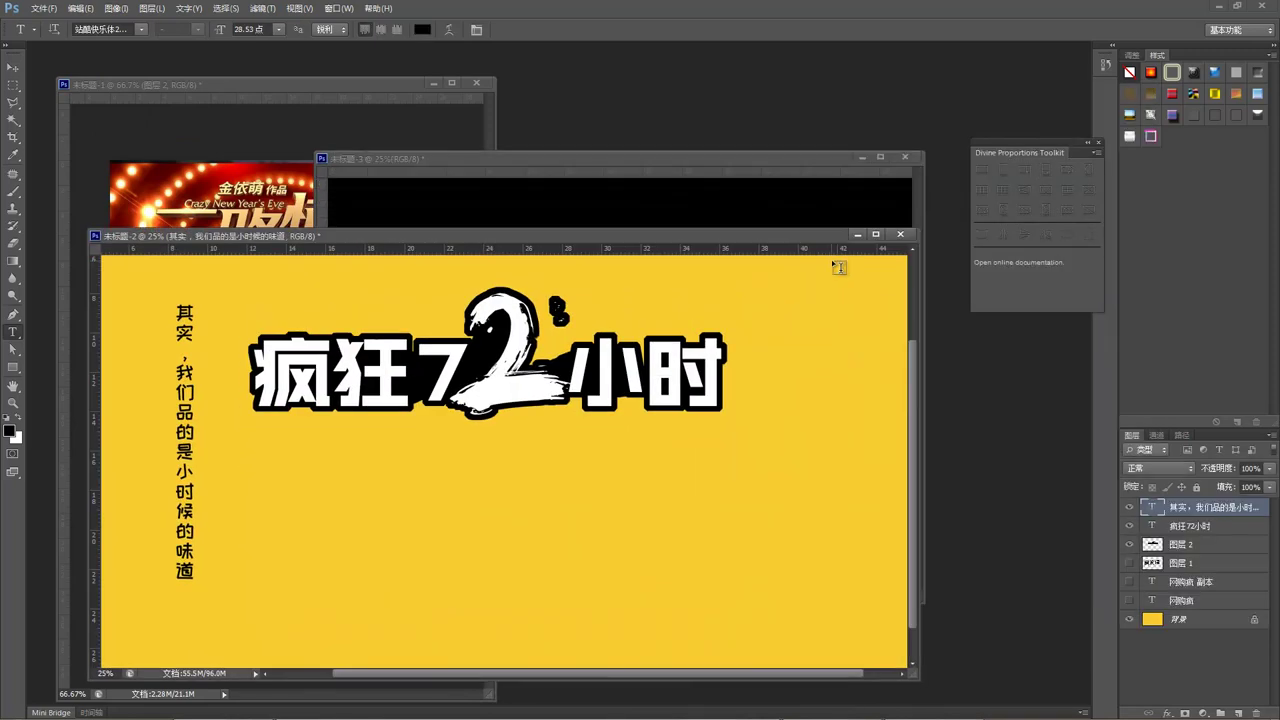
pyautogui.click(860, 239)
pyautogui.moveTo(770, 165); pyautogui.dragTo(868, 219)
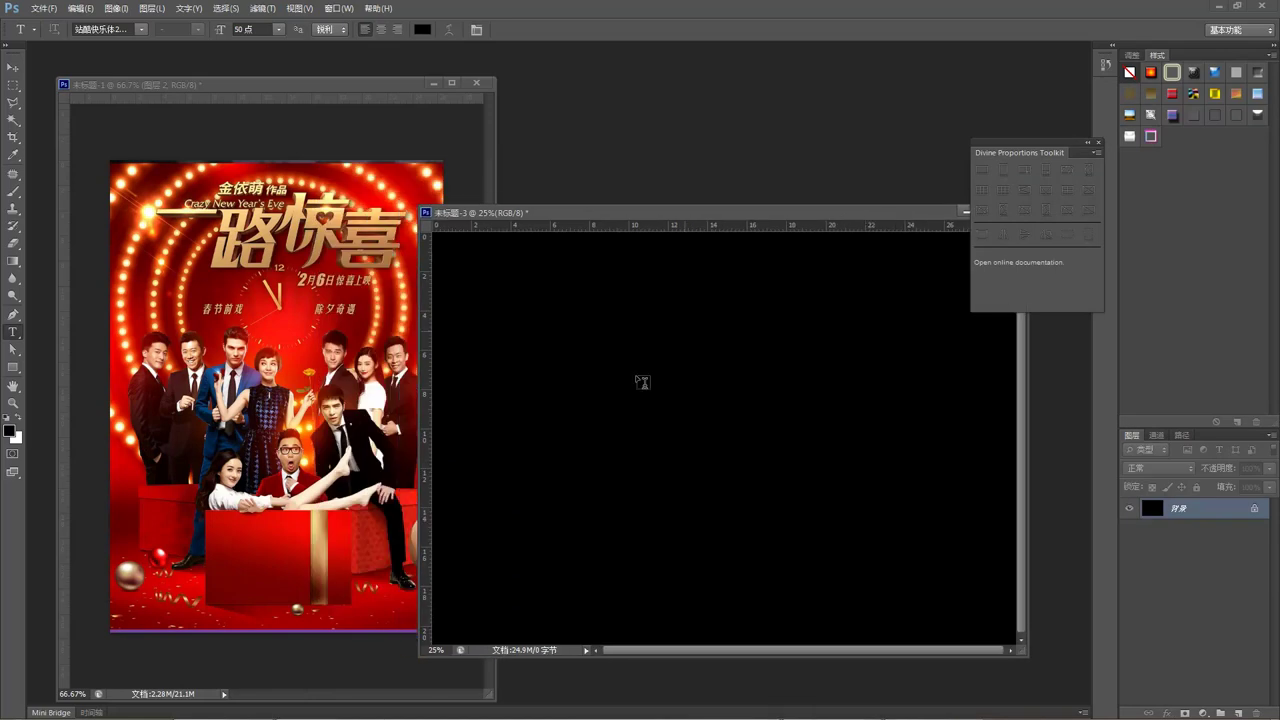
# Step: Add the white text 一路惊喜 in 站酷快乐体 at 50 points on the black canvas
pyautogui.click(536, 448)
pyautogui.click(18, 420)
pyautogui.write('yi')
pyautogui.hotkey('ctrl', 'a')
pyautogui.write('yilu')
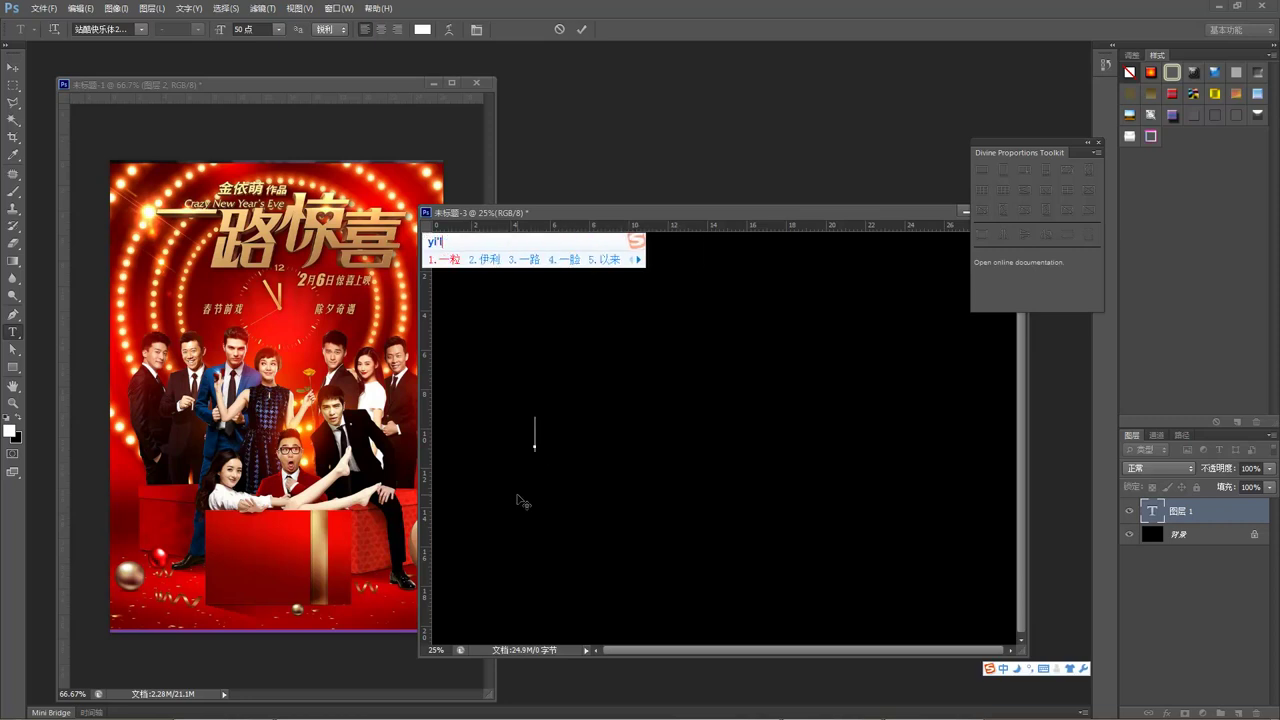
pyautogui.press('space')
pyautogui.write('jiang')
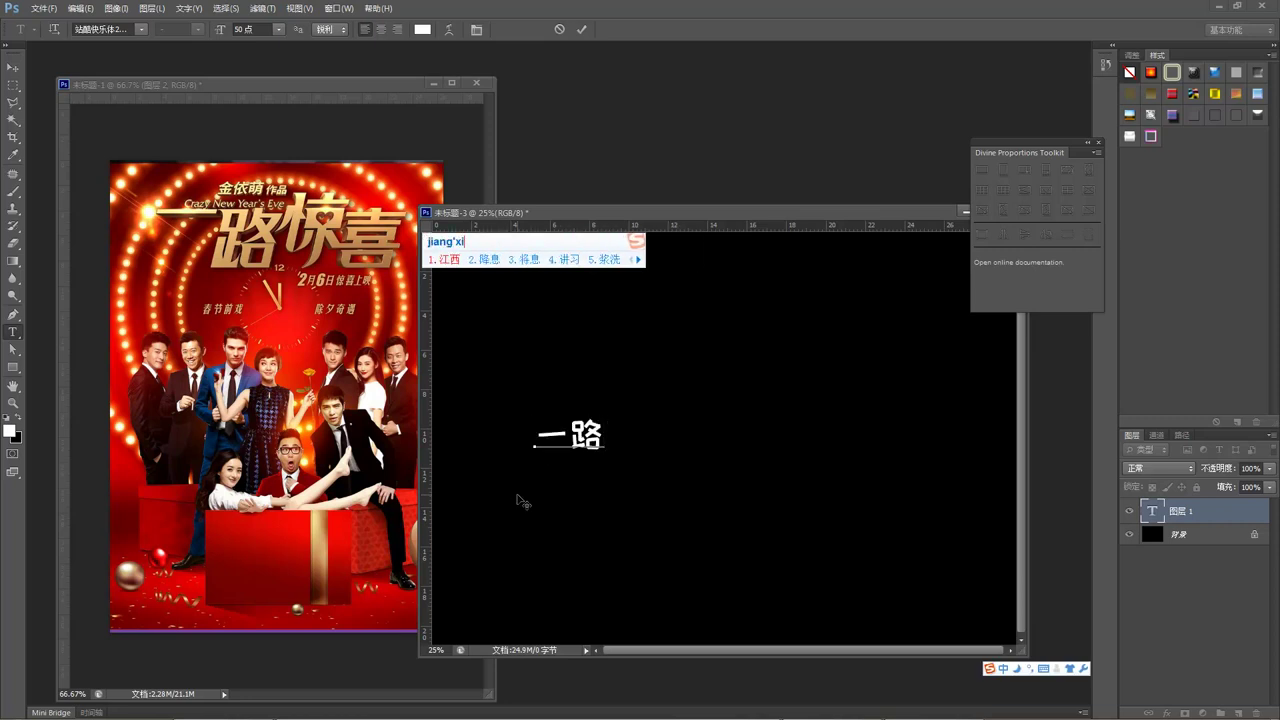
pyautogui.press('BackSpace')
pyautogui.press('BackSpace')
pyautogui.press('BackSpace')
pyautogui.write('惊喜')
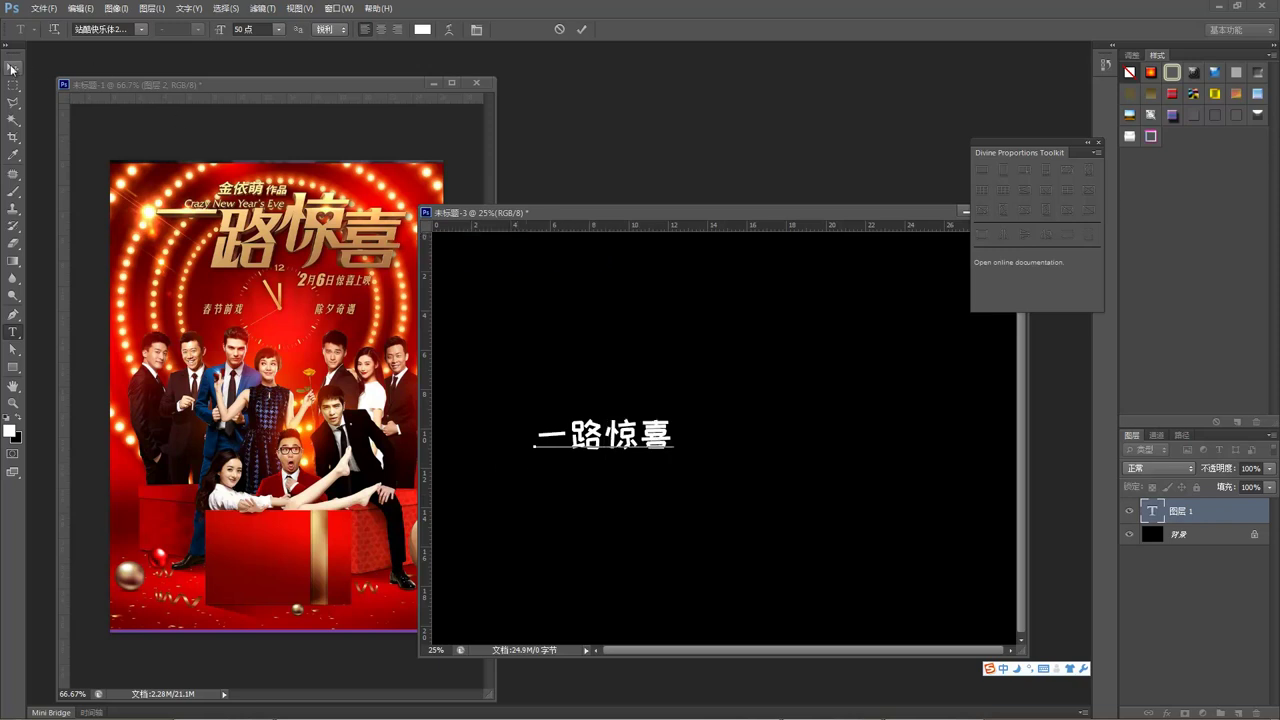
# Step: Scale the 一路惊喜 title up to more than twice its size and place it in the upper middle of the canvas
pyautogui.click(13, 67)
pyautogui.hotkey('ctrl', 't')
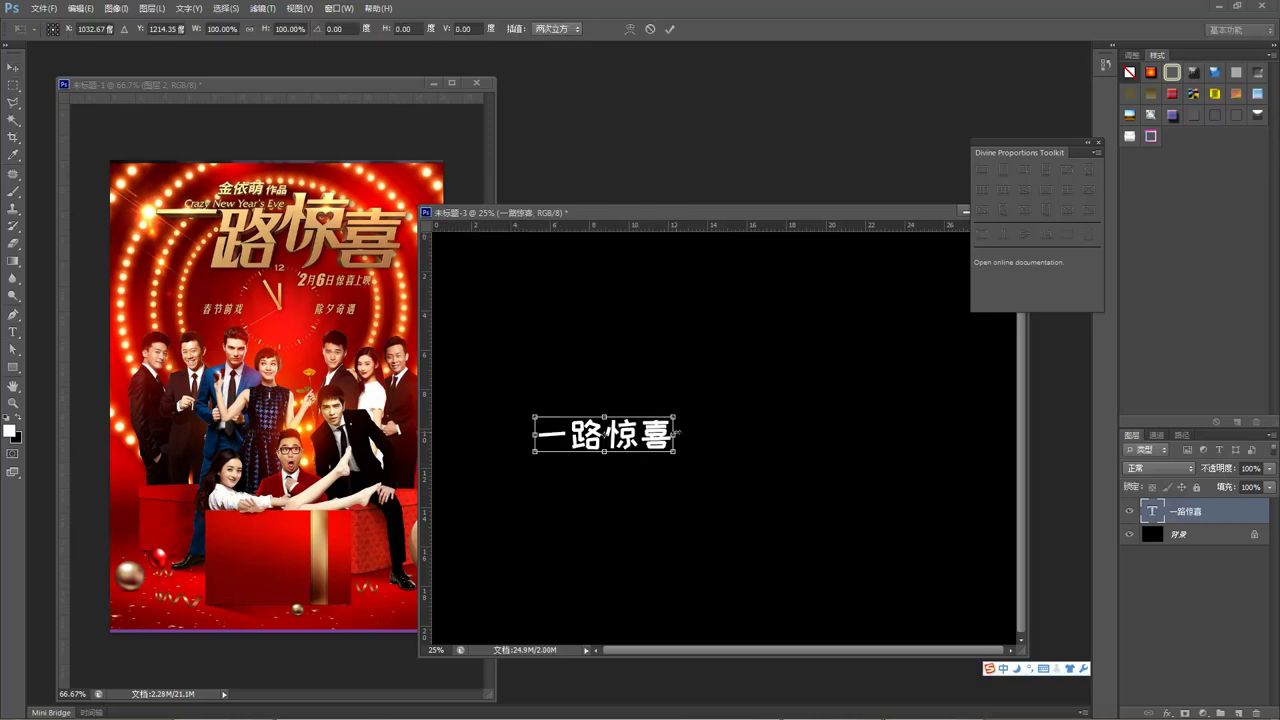
pyautogui.moveTo(673, 414); pyautogui.dragTo(918, 343)
pyautogui.moveTo(726, 408)
pyautogui.mouseDown()
pyautogui.moveTo(683, 408)
pyautogui.moveTo(745, 415)
pyautogui.mouseUp()
pyautogui.press('Return')
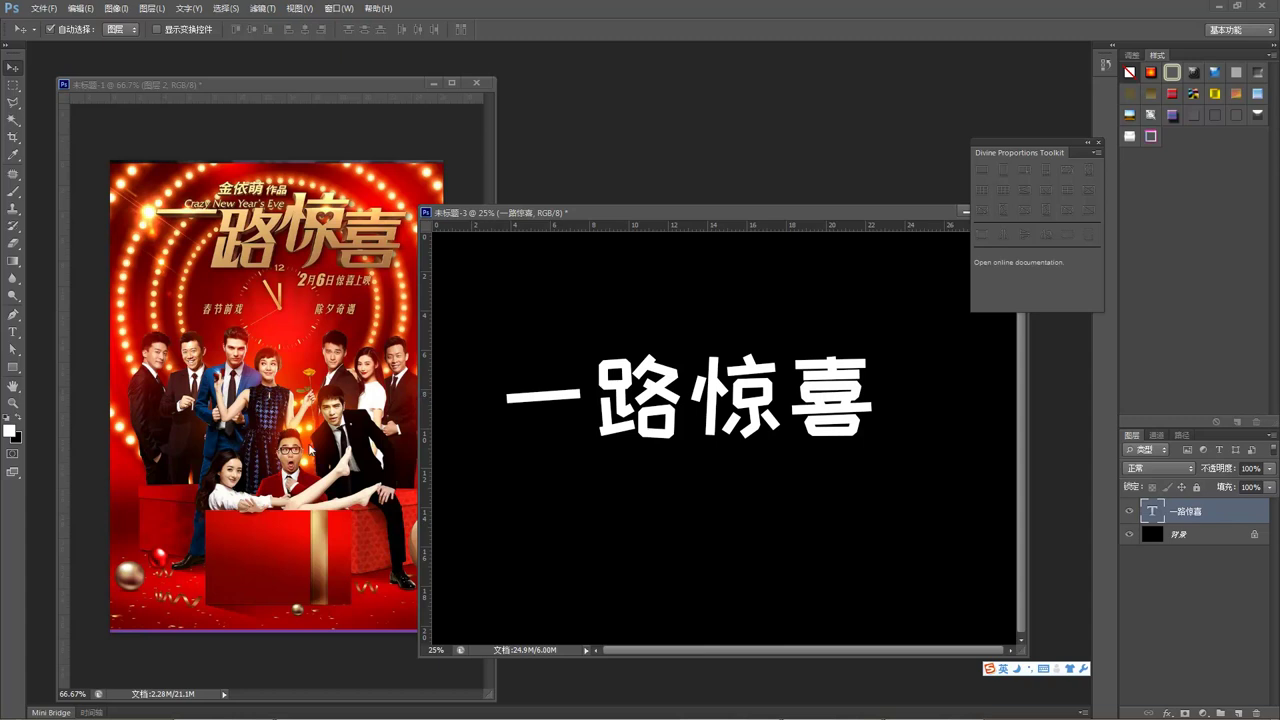
# Step: Switch to the Premium_metal_styles document, set it at the red poster's edge, and select its CHROME text layer
pyautogui.moveTo(460, 716)
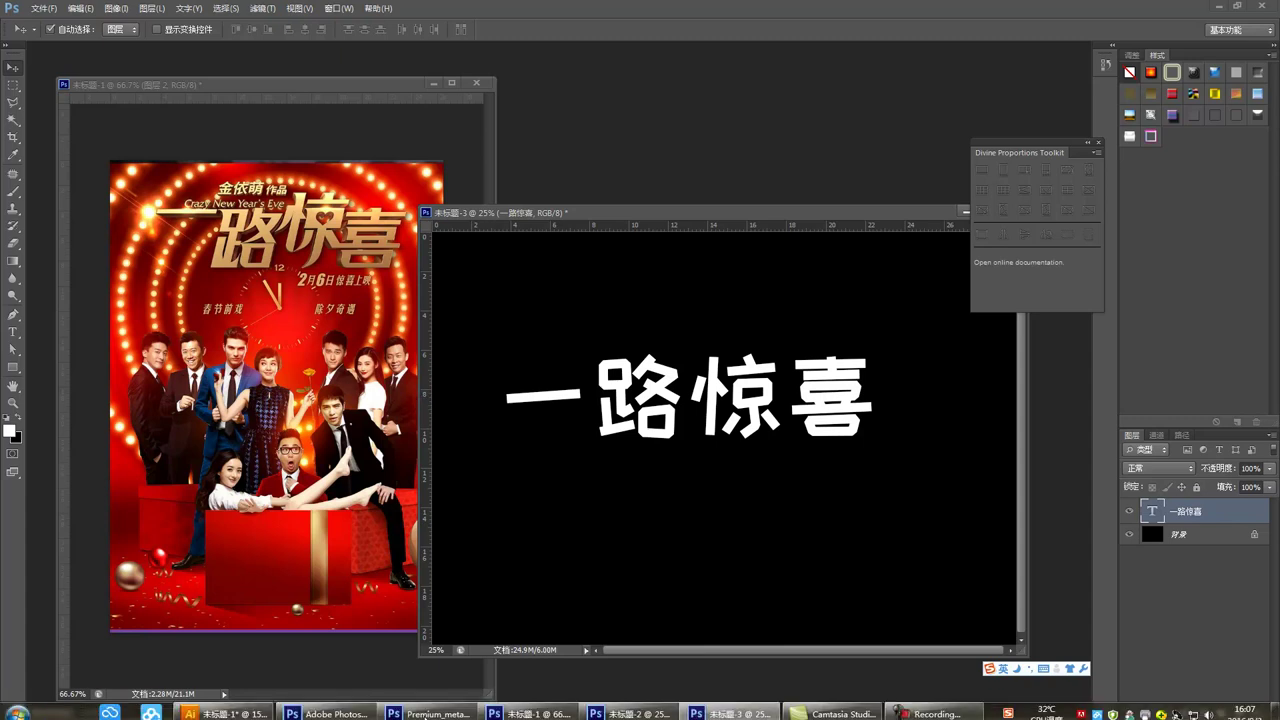
pyautogui.click(455, 714)
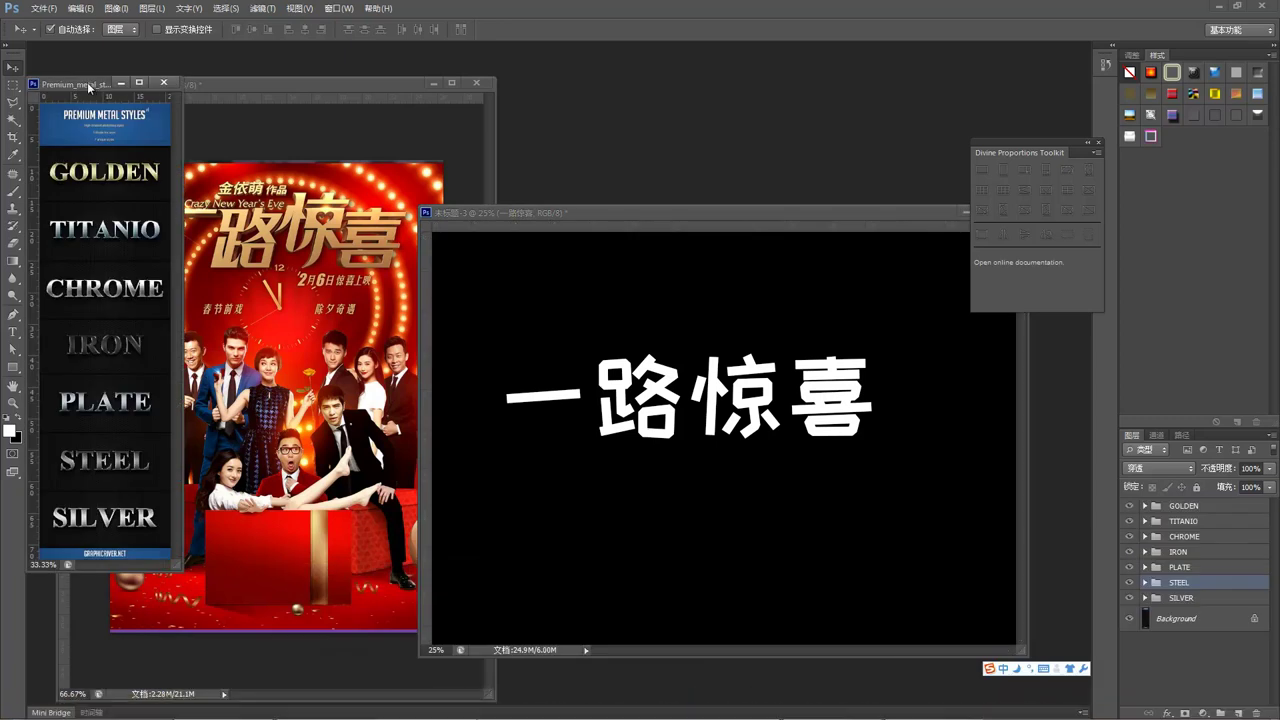
pyautogui.moveTo(92, 87); pyautogui.dragTo(113, 124)
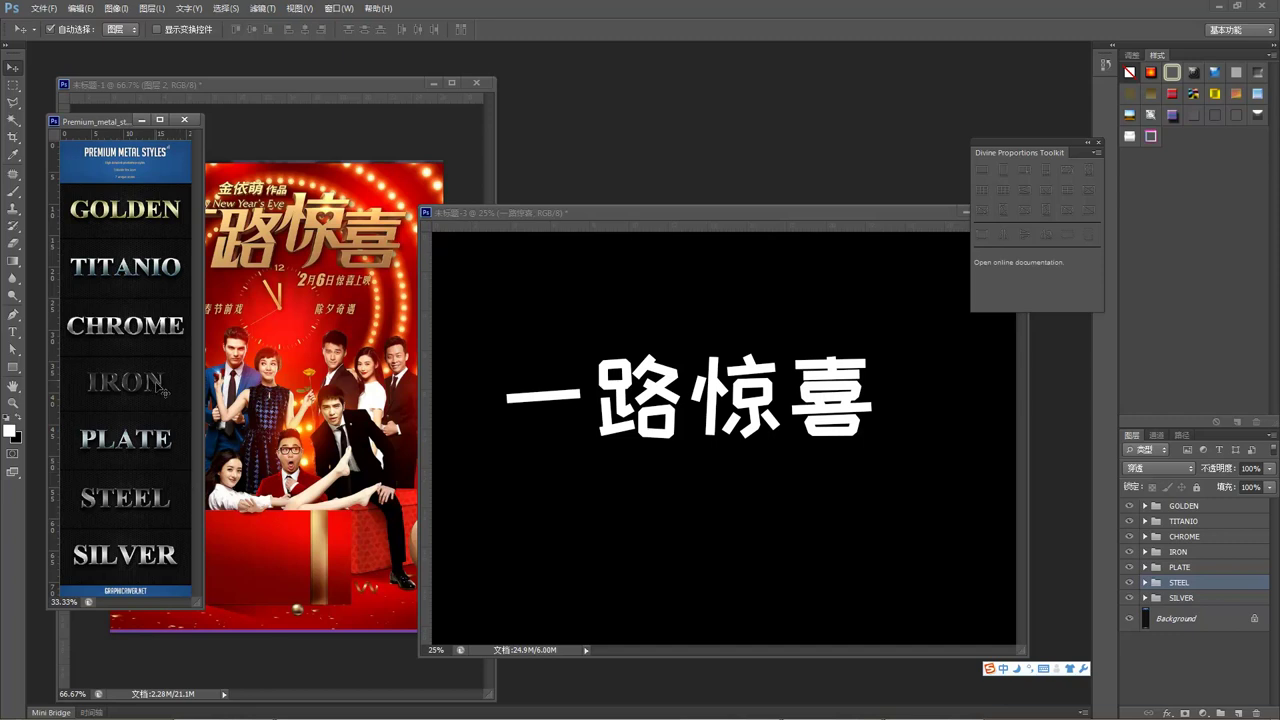
pyautogui.click(157, 334)
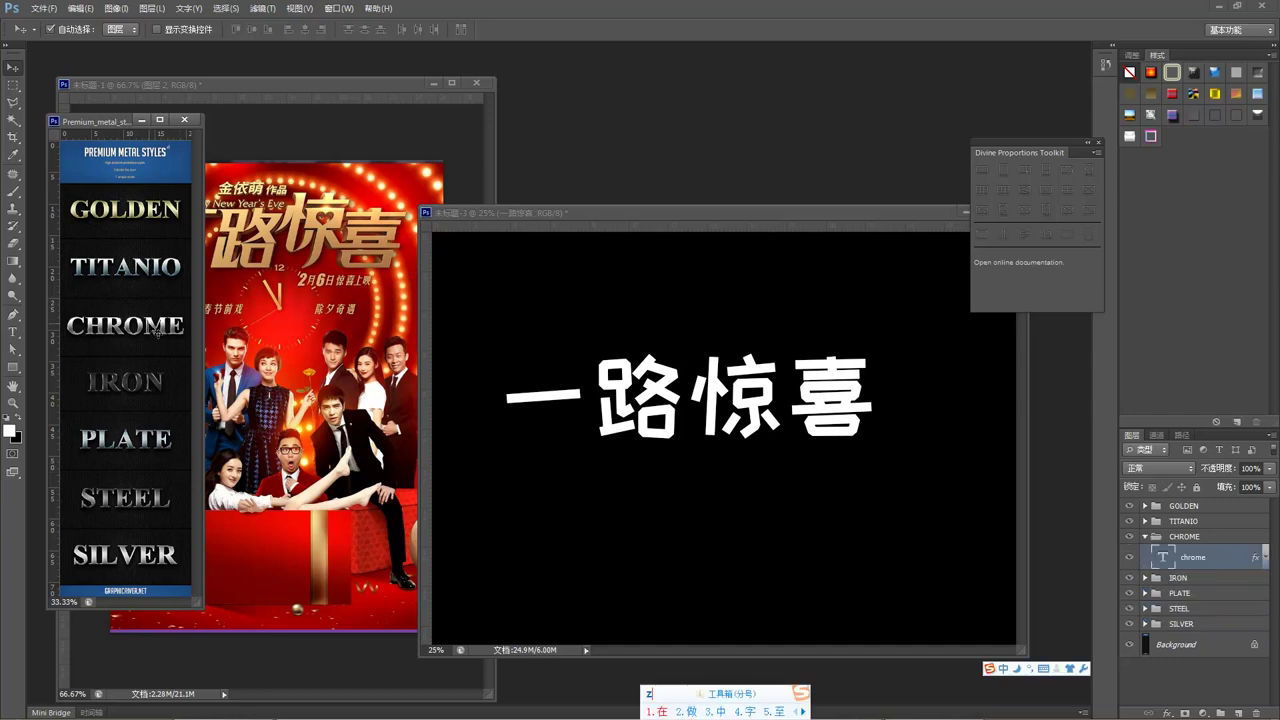
# Step: Widen the metal styles document's window and examine the CHROME lettering up close, toggling its layer visibility
pyautogui.press('a')
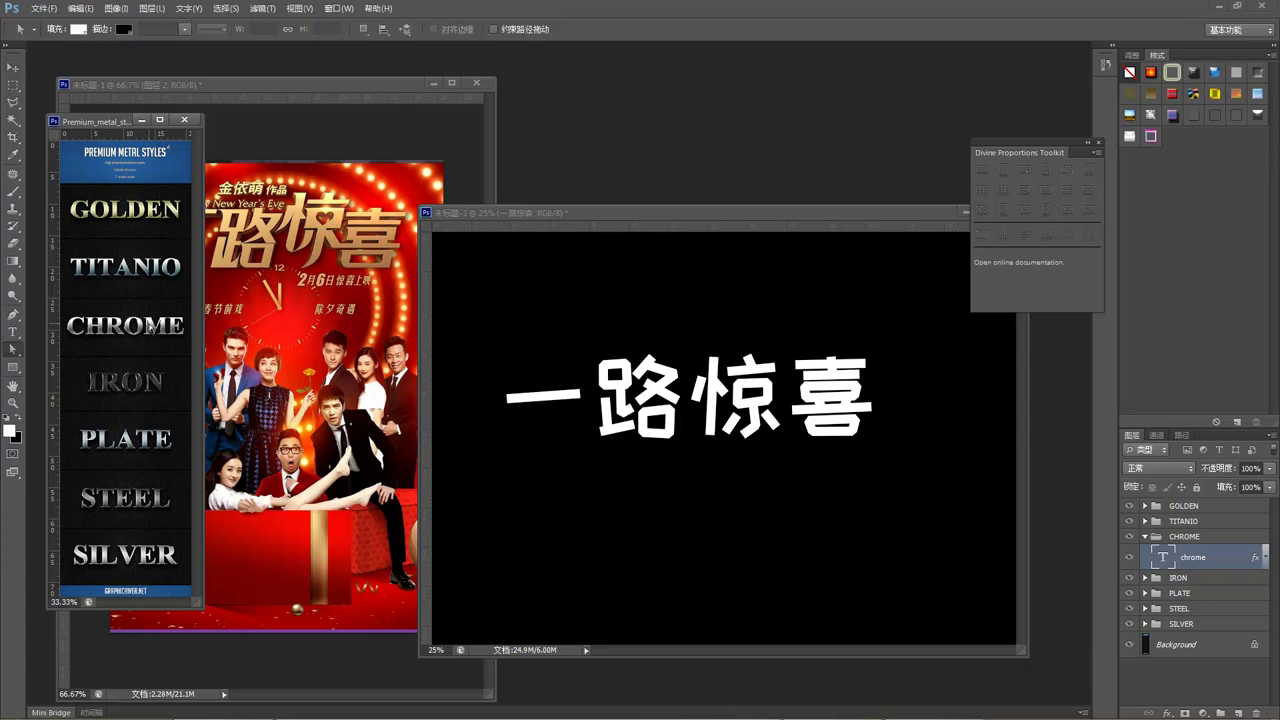
pyautogui.press('z')
pyautogui.click(160, 327)
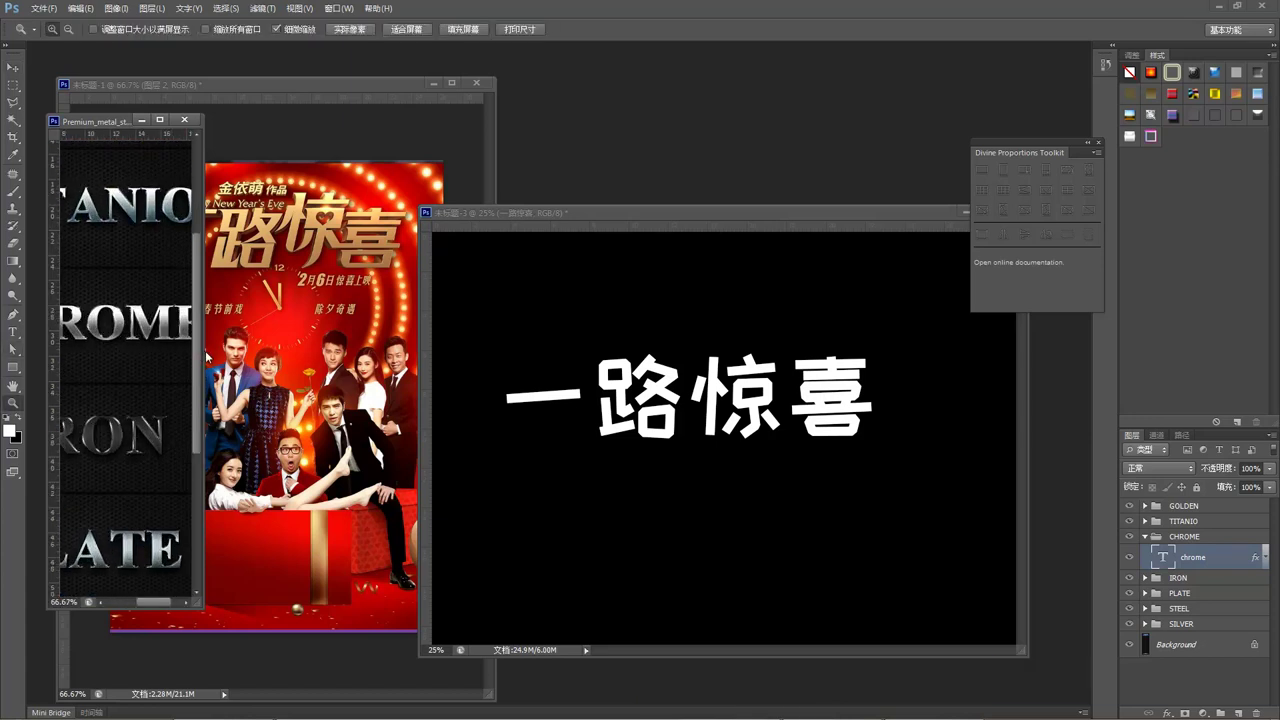
pyautogui.moveTo(203, 351); pyautogui.dragTo(379, 350)
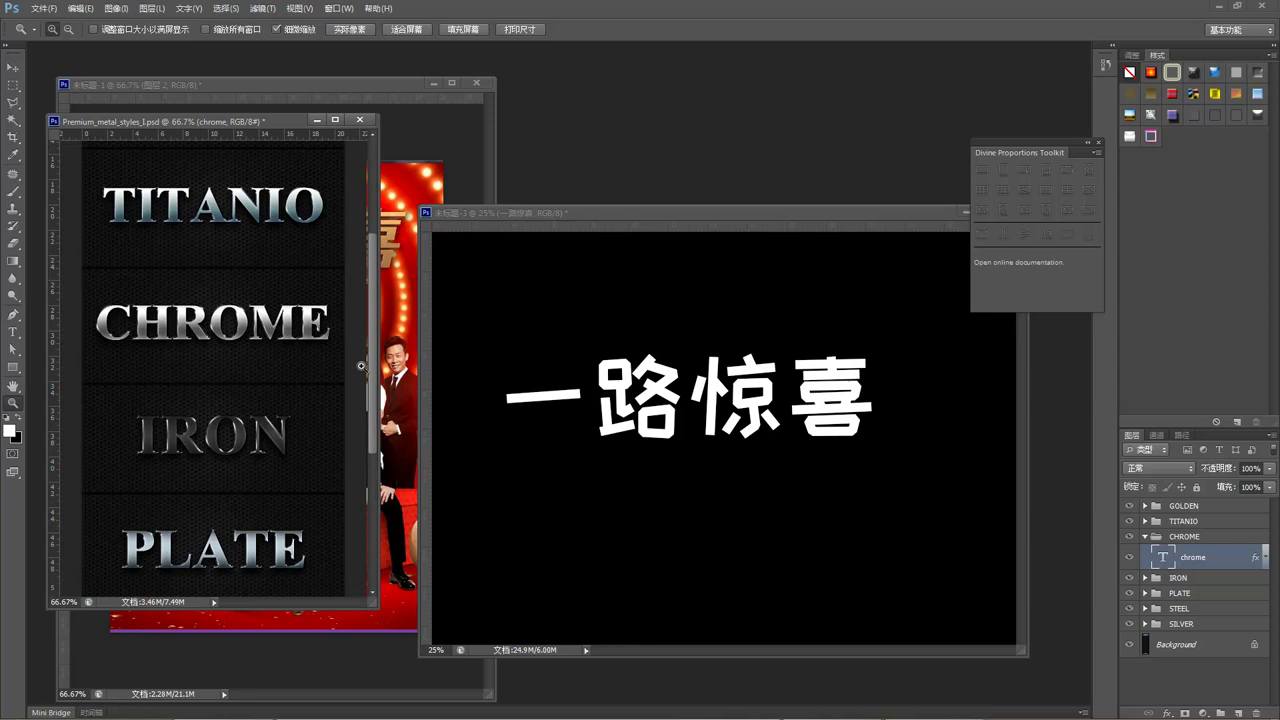
pyautogui.click(276, 330)
pyautogui.click(276, 330)
pyautogui.keyDown('alt'); pyautogui.click(273, 327); pyautogui.keyUp('alt')
pyautogui.keyDown('alt'); pyautogui.click(262, 323); pyautogui.keyUp('alt')
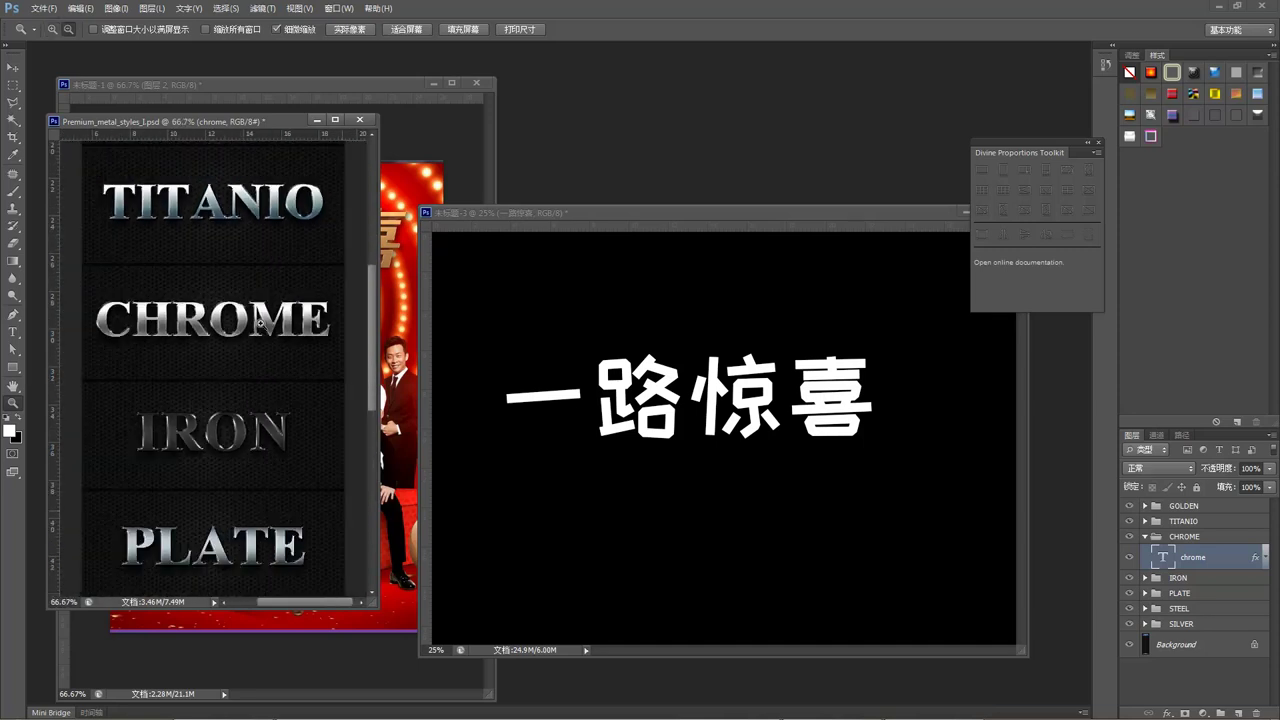
pyautogui.click(260, 322)
pyautogui.press('v')
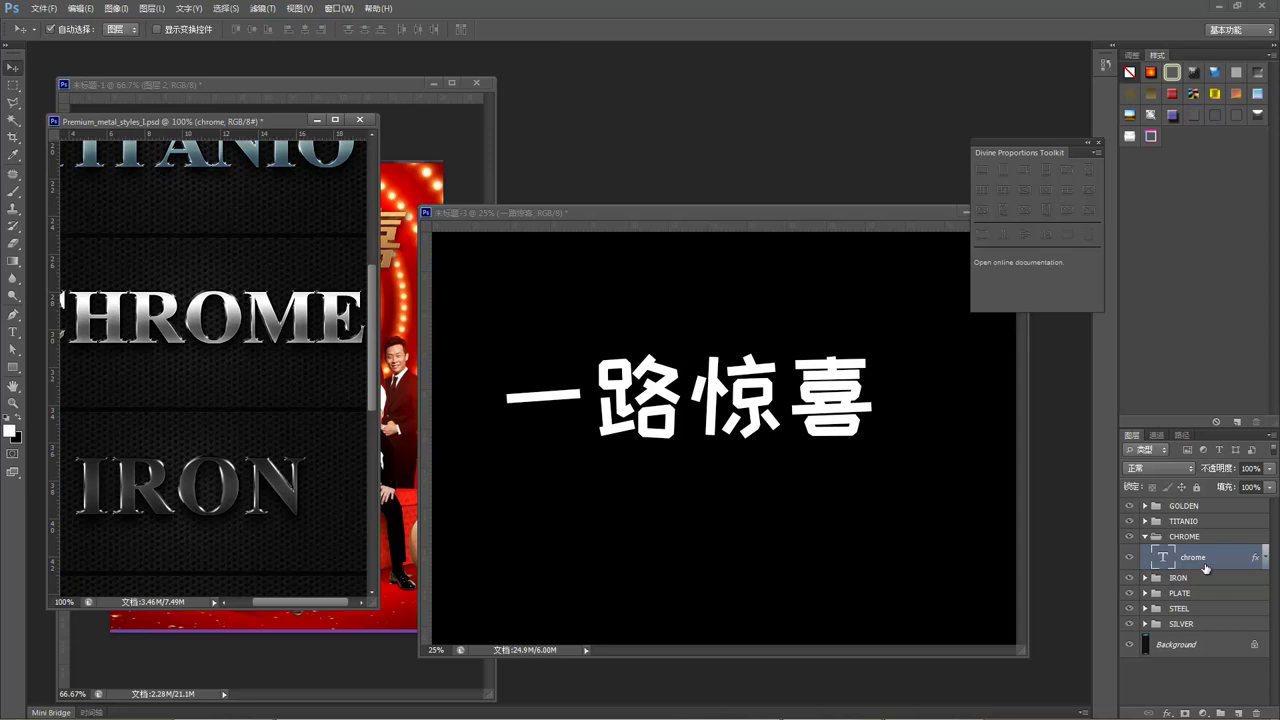
pyautogui.click(1130, 558)
pyautogui.click(1130, 558)
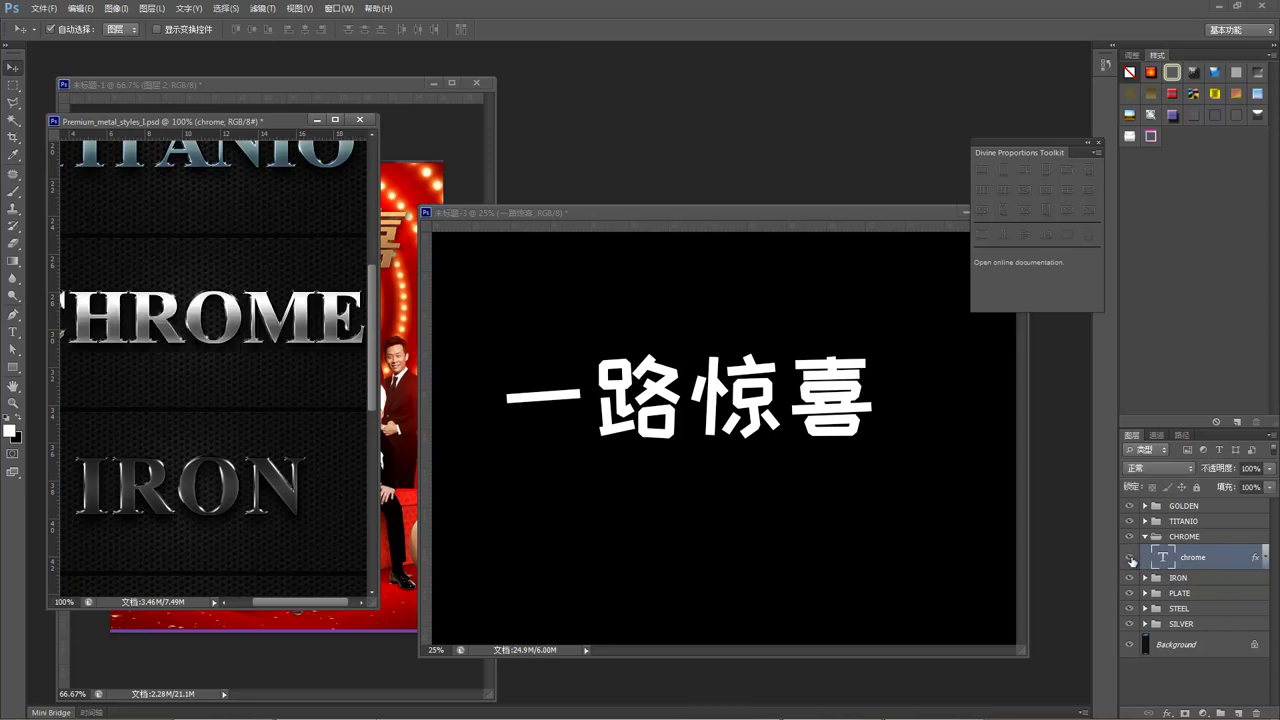
# Step: Copy the chrome text's layer style and paste it onto the 一路惊喜 title on the black canvas
pyautogui.rightClick(1222, 559)
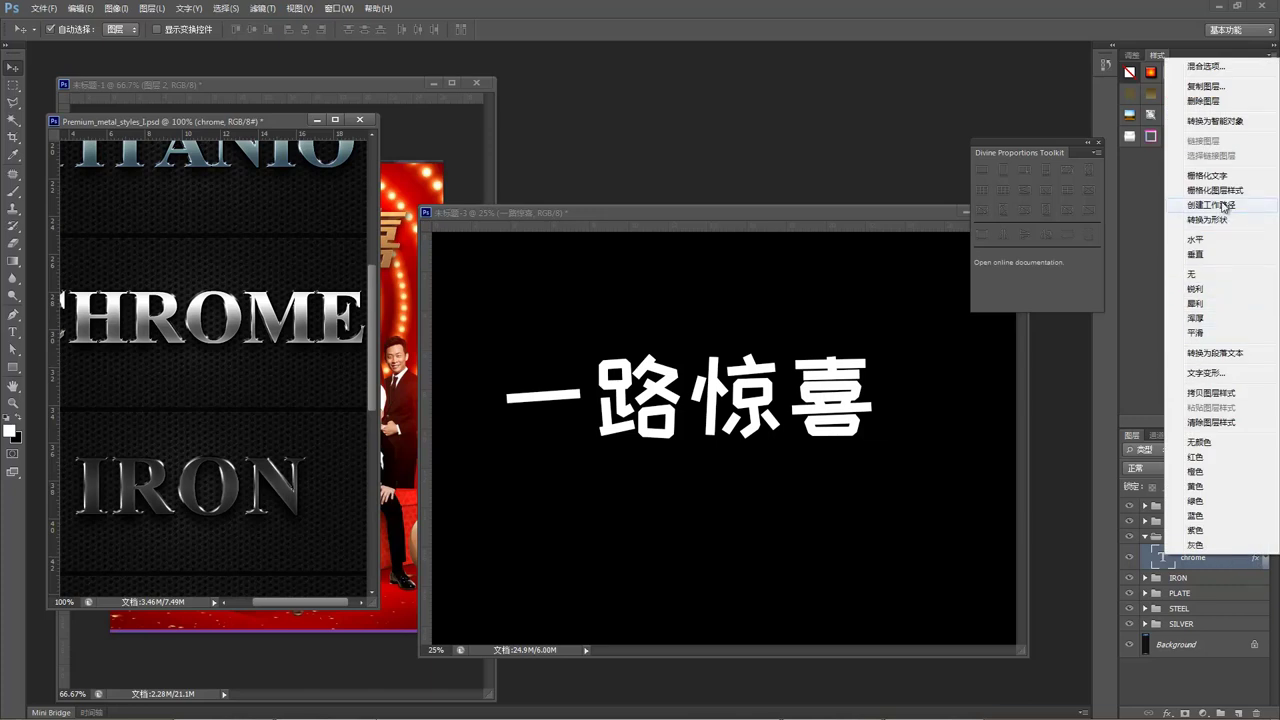
pyautogui.click(1228, 394)
pyautogui.click(828, 402)
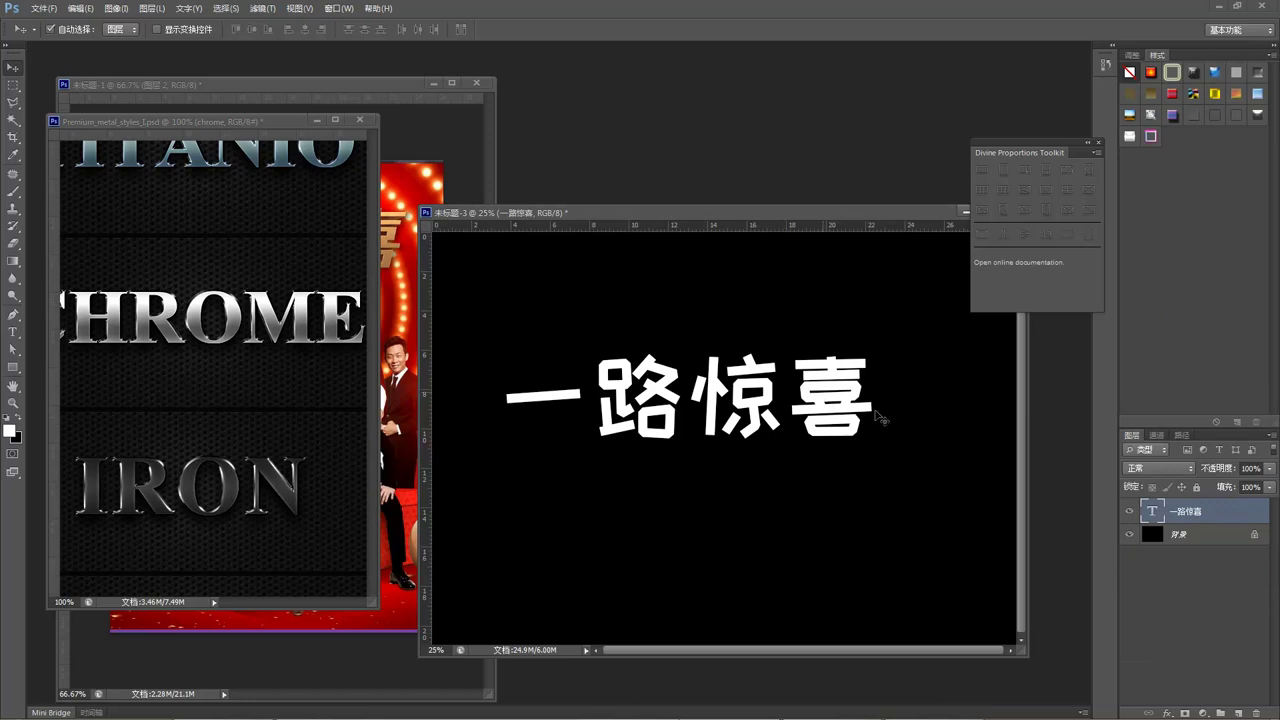
pyautogui.rightClick(1202, 510)
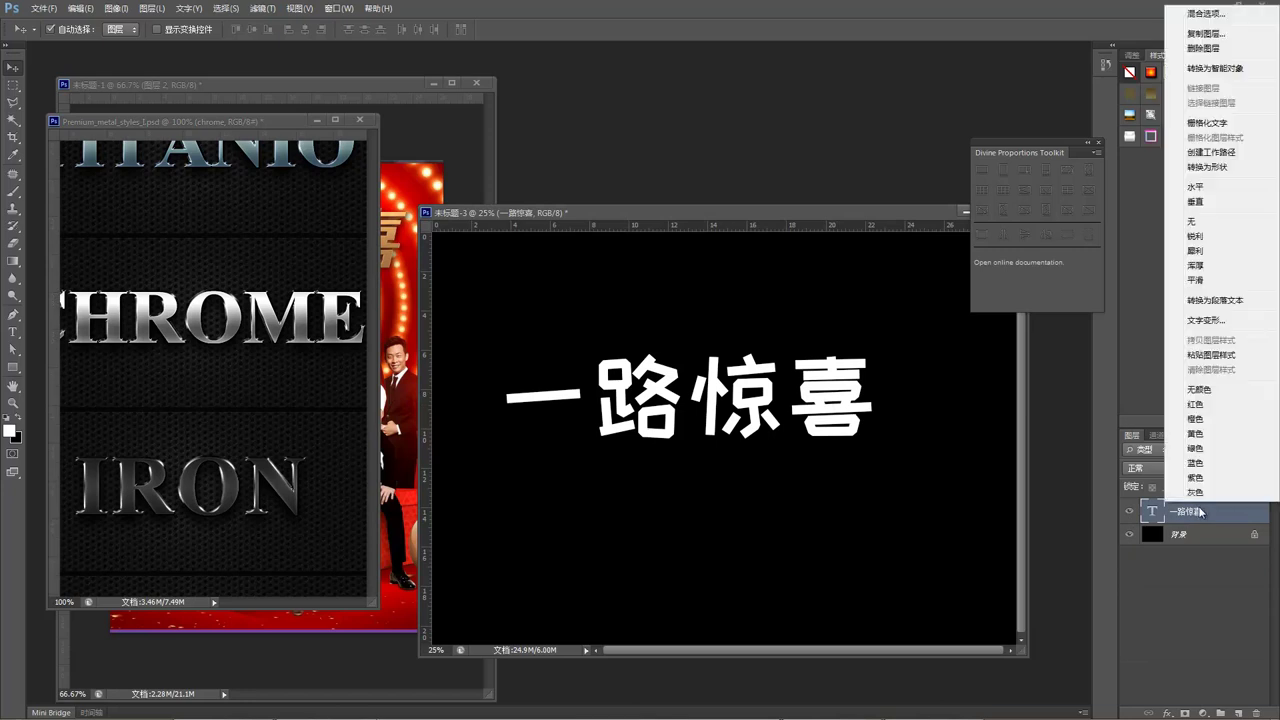
pyautogui.click(1212, 355)
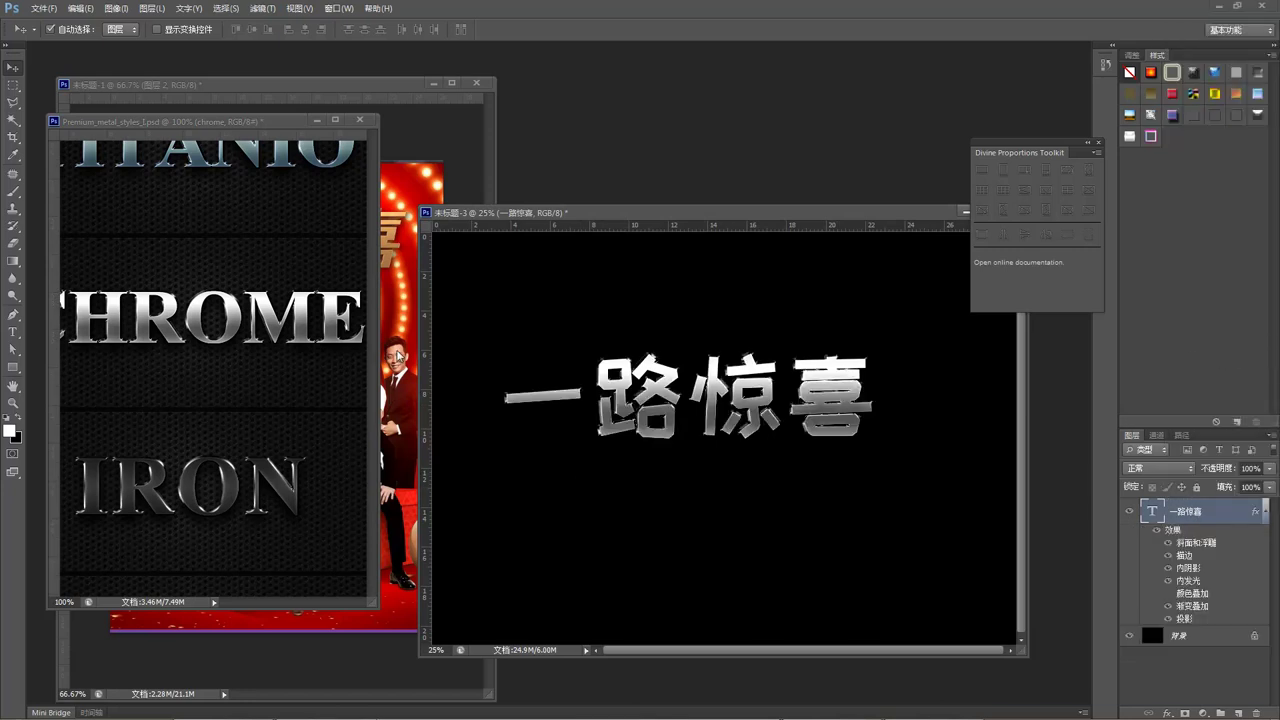
# Step: Bring the red poster document in front of the metal styles document, and return to the 一路惊喜 title document
pyautogui.click(397, 355)
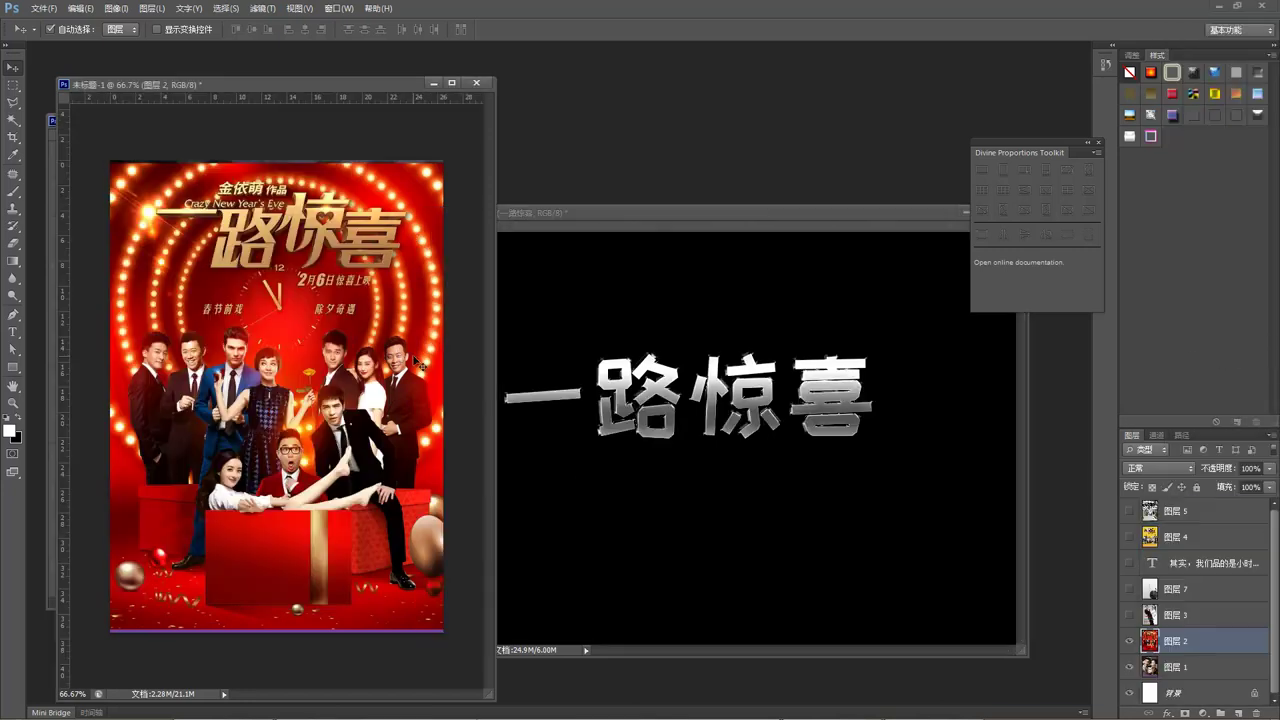
pyautogui.click(676, 410)
pyautogui.press('z')
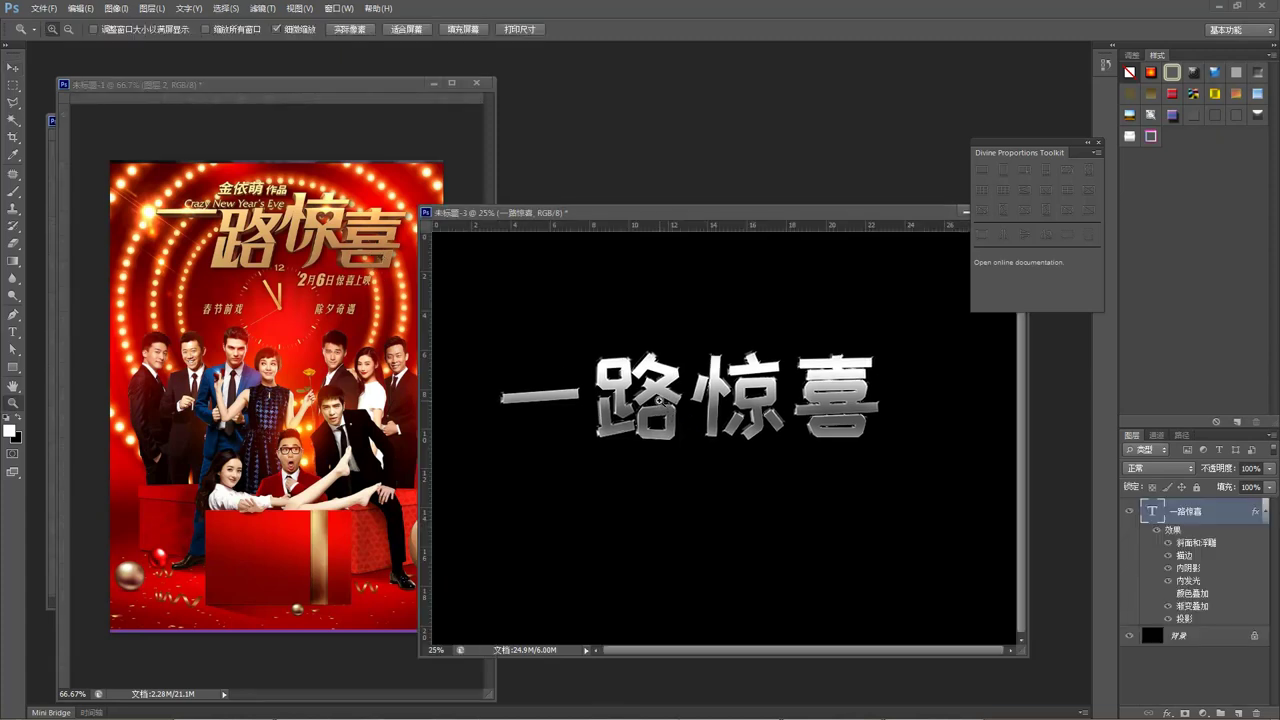
pyautogui.click(661, 405)
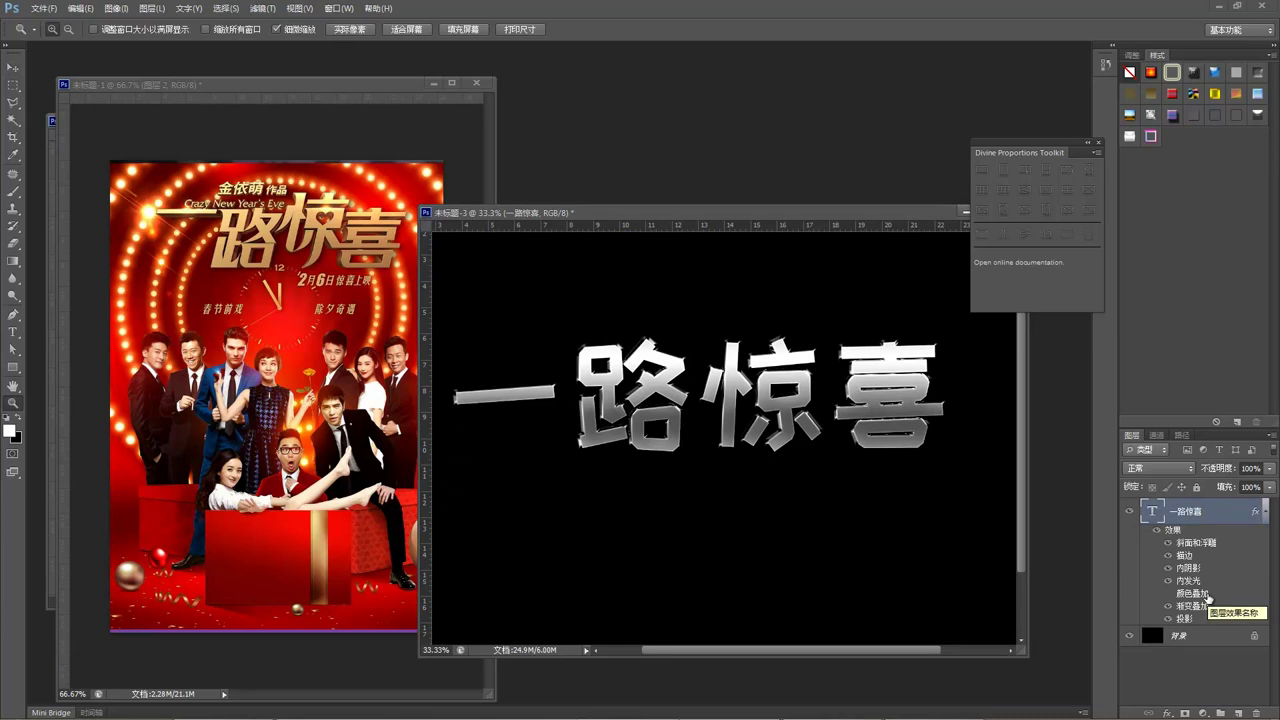
# Step: Try a Color Overlay on the 一路惊喜 title, sampling a gold from the poster and shifting it to saturated yellow #ffd200
pyautogui.doubleClick(1203, 595)
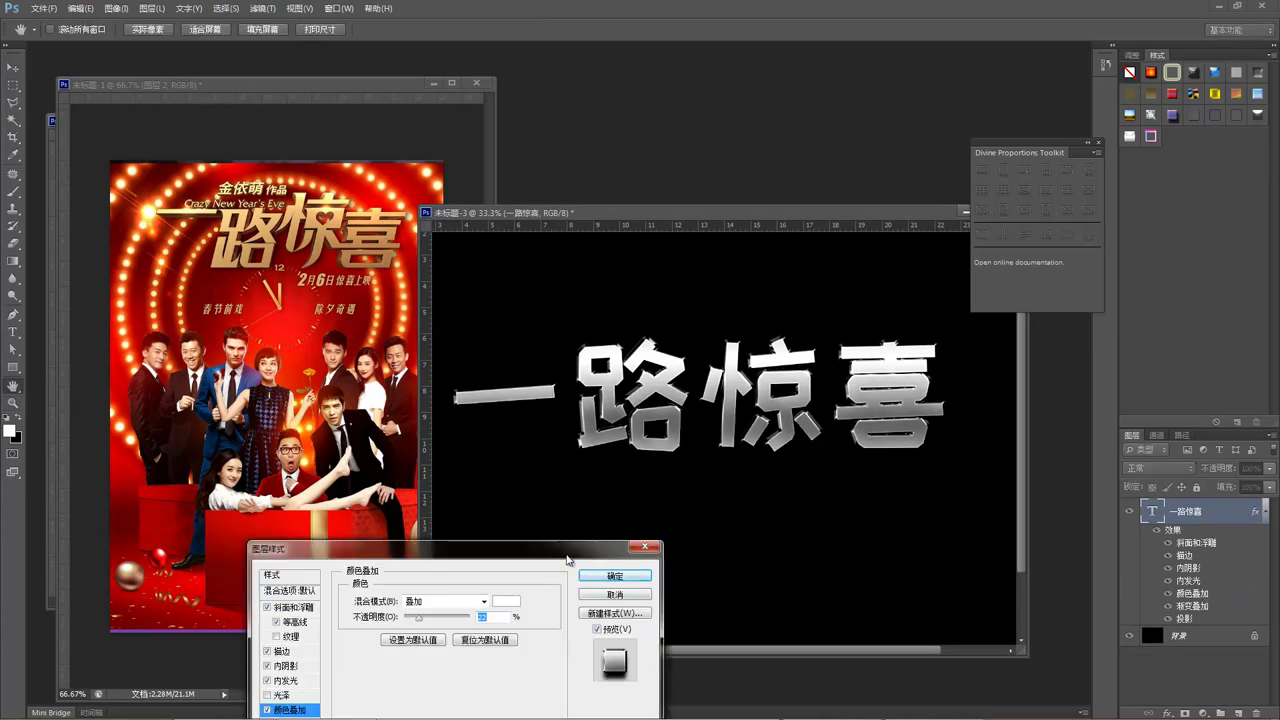
pyautogui.moveTo(566, 550); pyautogui.dragTo(328, 423)
pyautogui.click(31, 584)
pyautogui.click(31, 584)
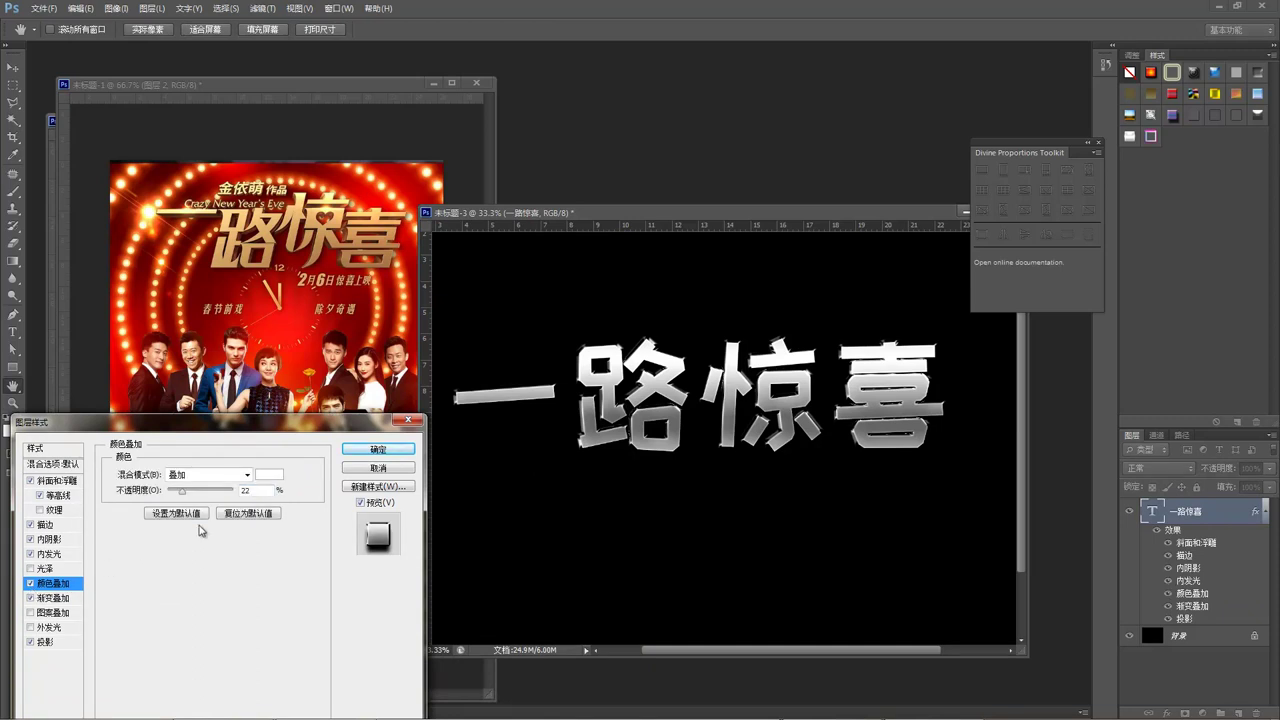
pyautogui.click(269, 474)
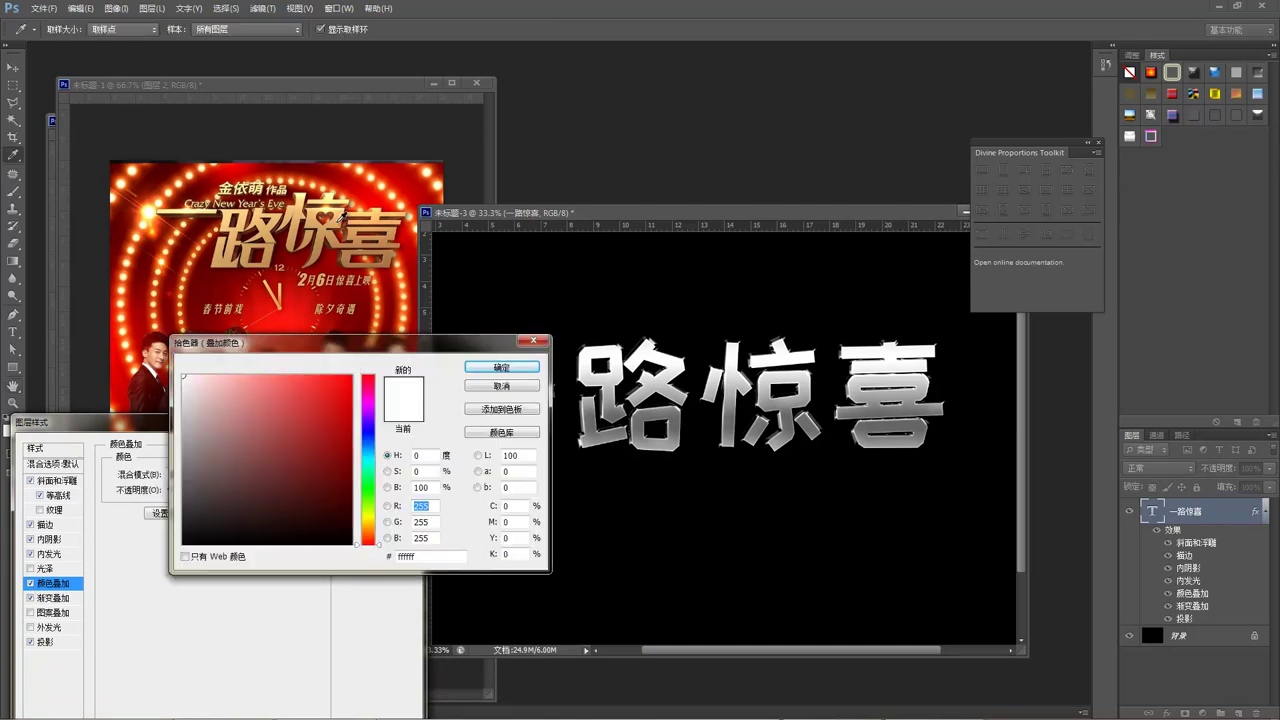
pyautogui.click(338, 224)
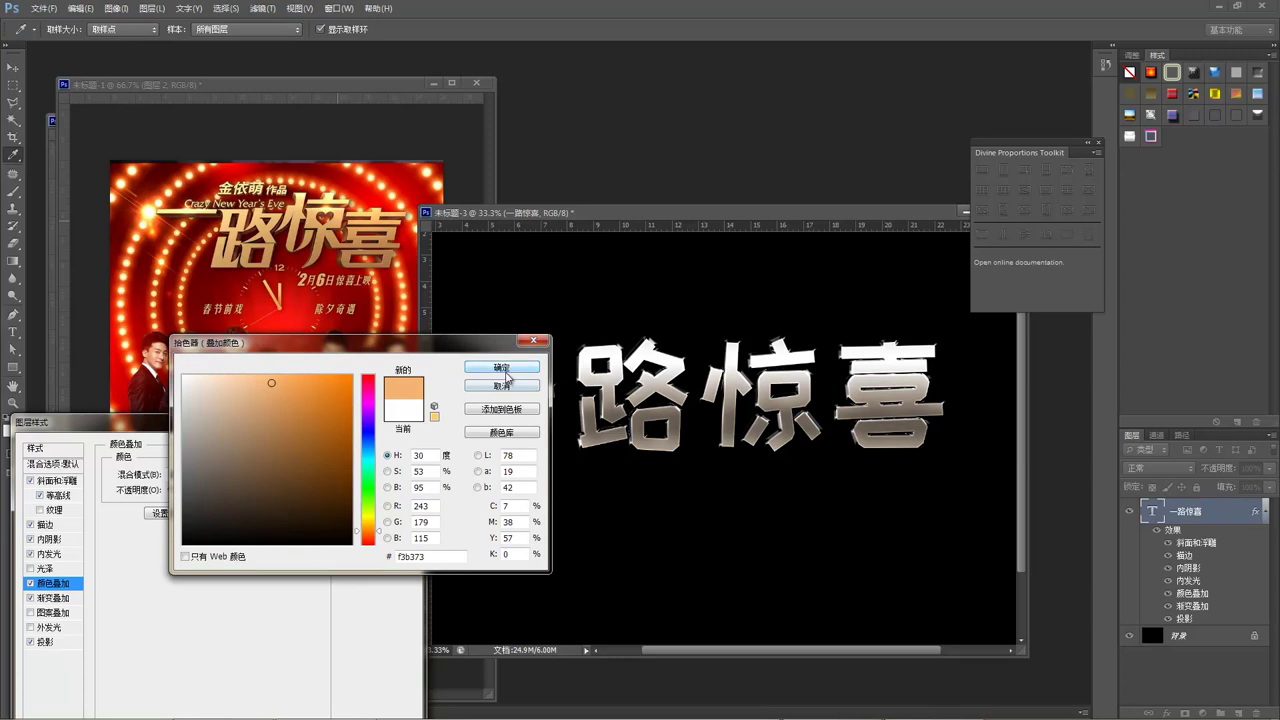
pyautogui.click(345, 378)
pyautogui.moveTo(373, 537); pyautogui.dragTo(376, 522)
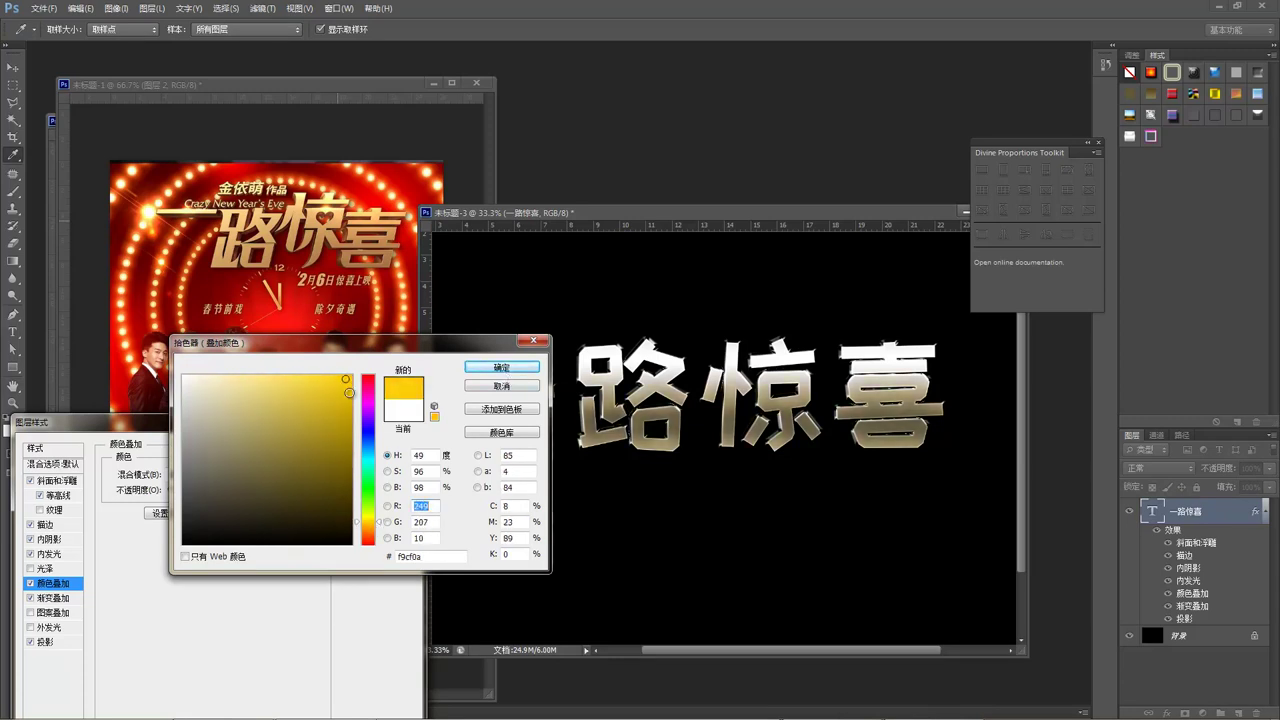
pyautogui.click(501, 367)
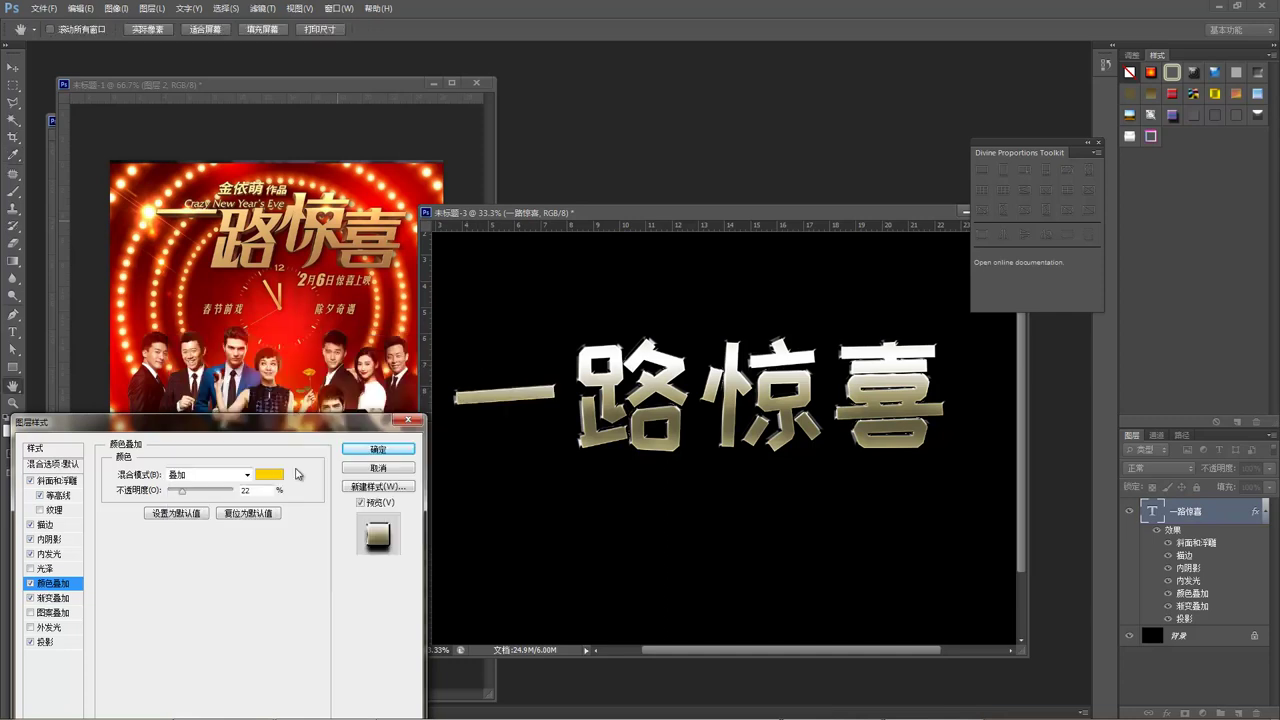
# Step: Try the Color Overlay at 78% opacity with blend mode 叠加 and a brownish gold sampled from the poster lettering
pyautogui.click(247, 475)
pyautogui.click(238, 488)
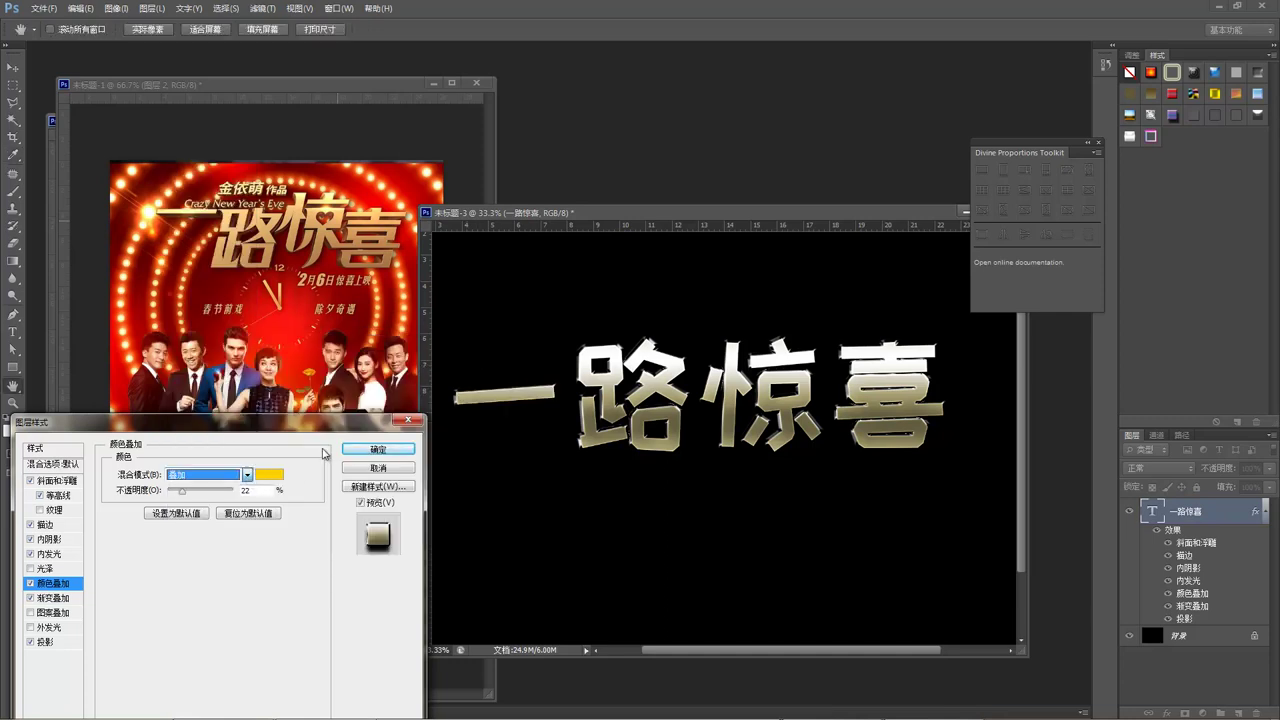
pyautogui.moveTo(182, 491); pyautogui.dragTo(216, 496)
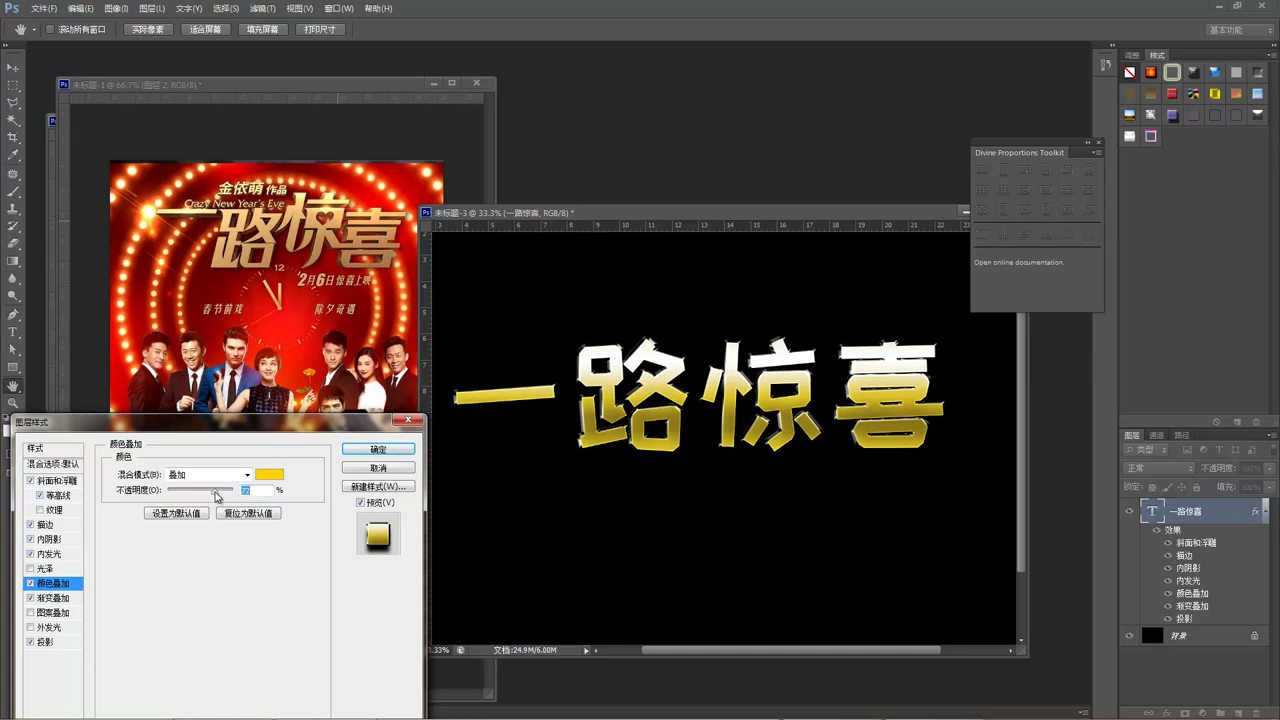
pyautogui.click(269, 474)
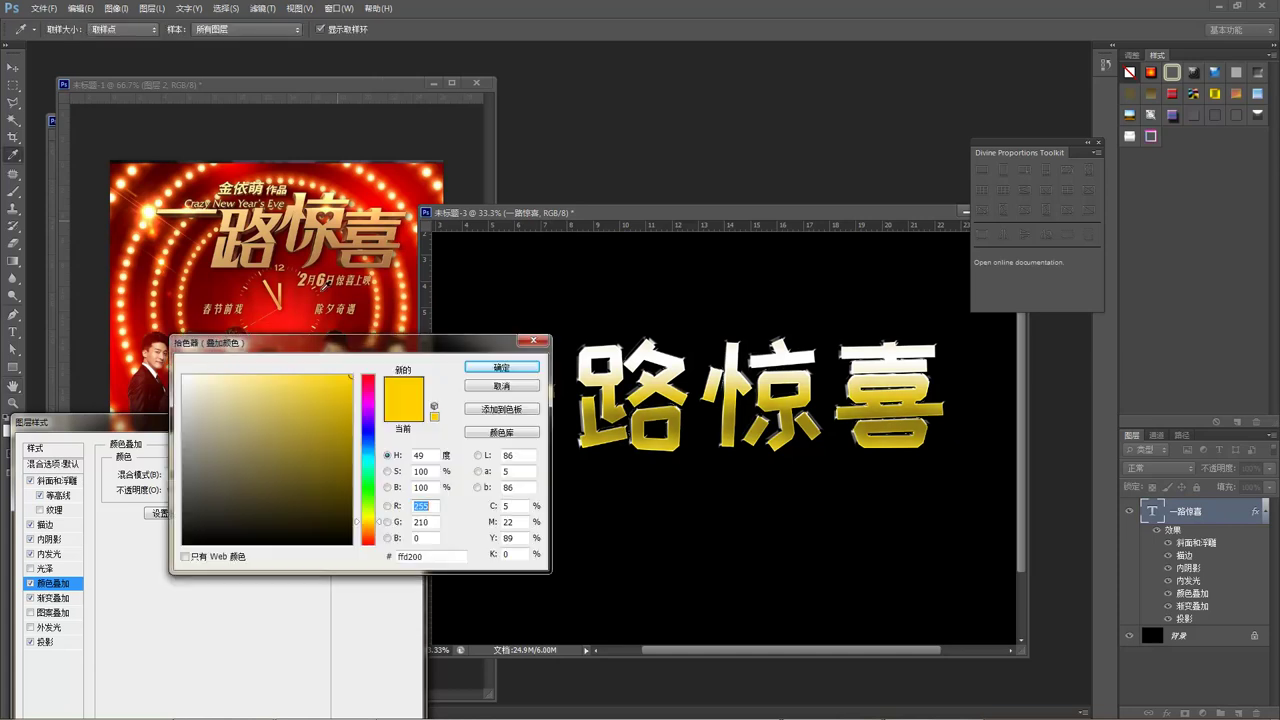
pyautogui.click(328, 236)
pyautogui.click(505, 367)
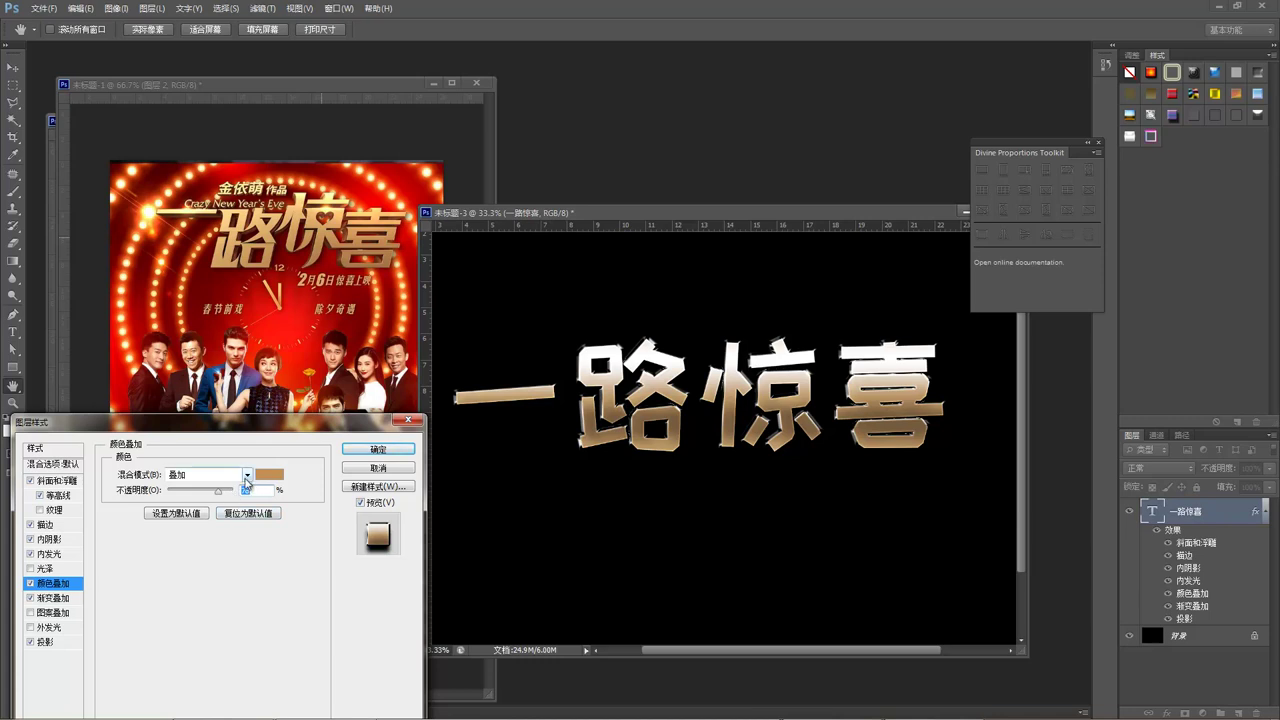
# Step: Try the Color Overlay in blend mode 正常 with a light orange-gold sampled from the poster's 喜 character
pyautogui.click(247, 476)
pyautogui.click(213, 135)
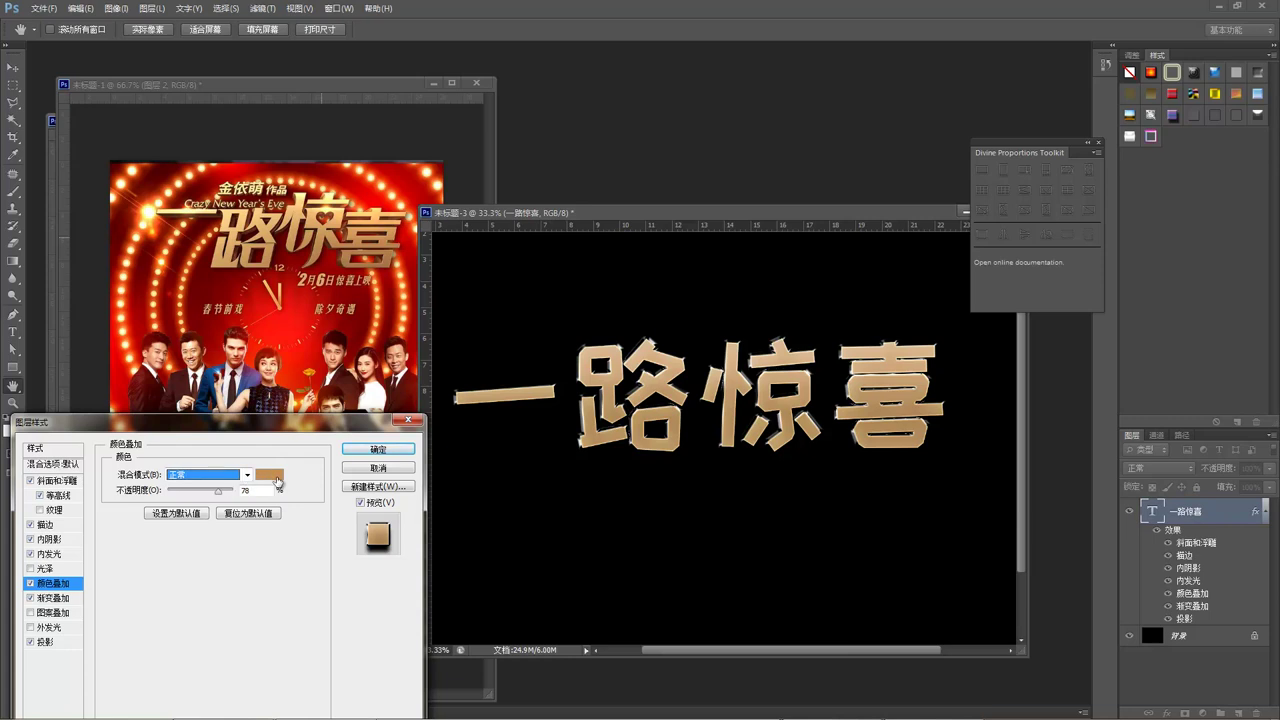
pyautogui.click(277, 481)
pyautogui.click(378, 216)
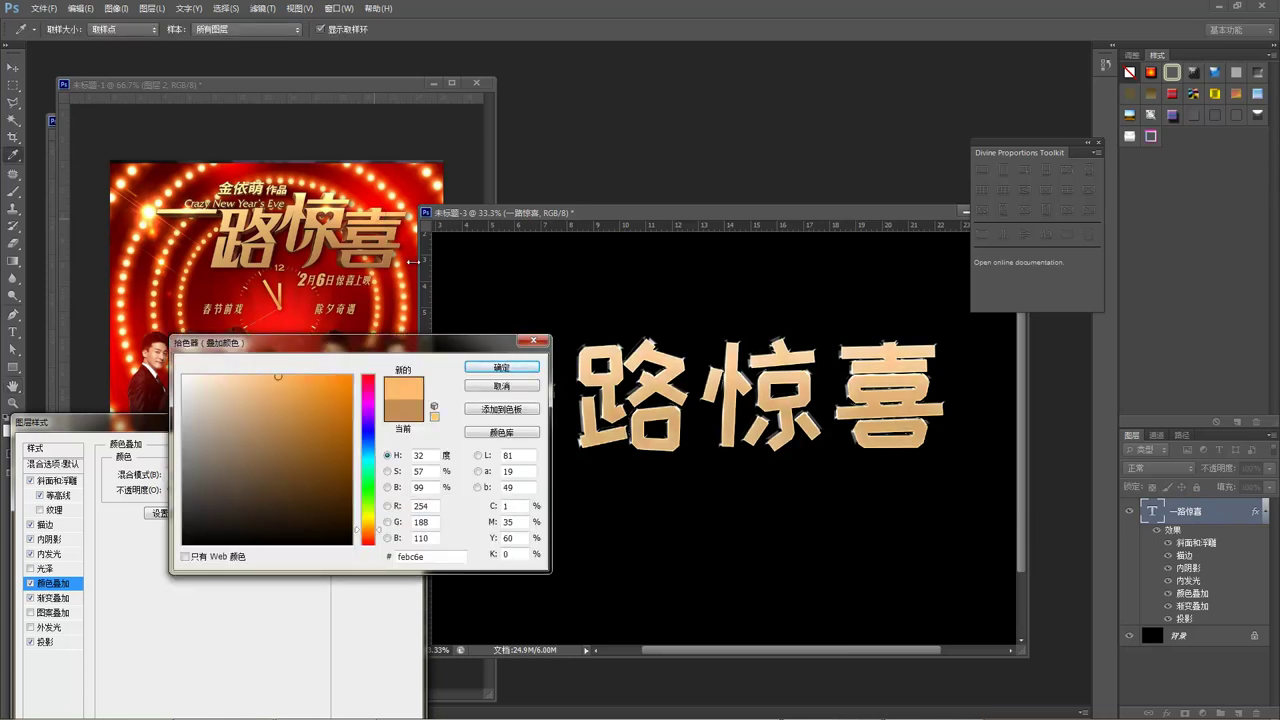
pyautogui.click(394, 240)
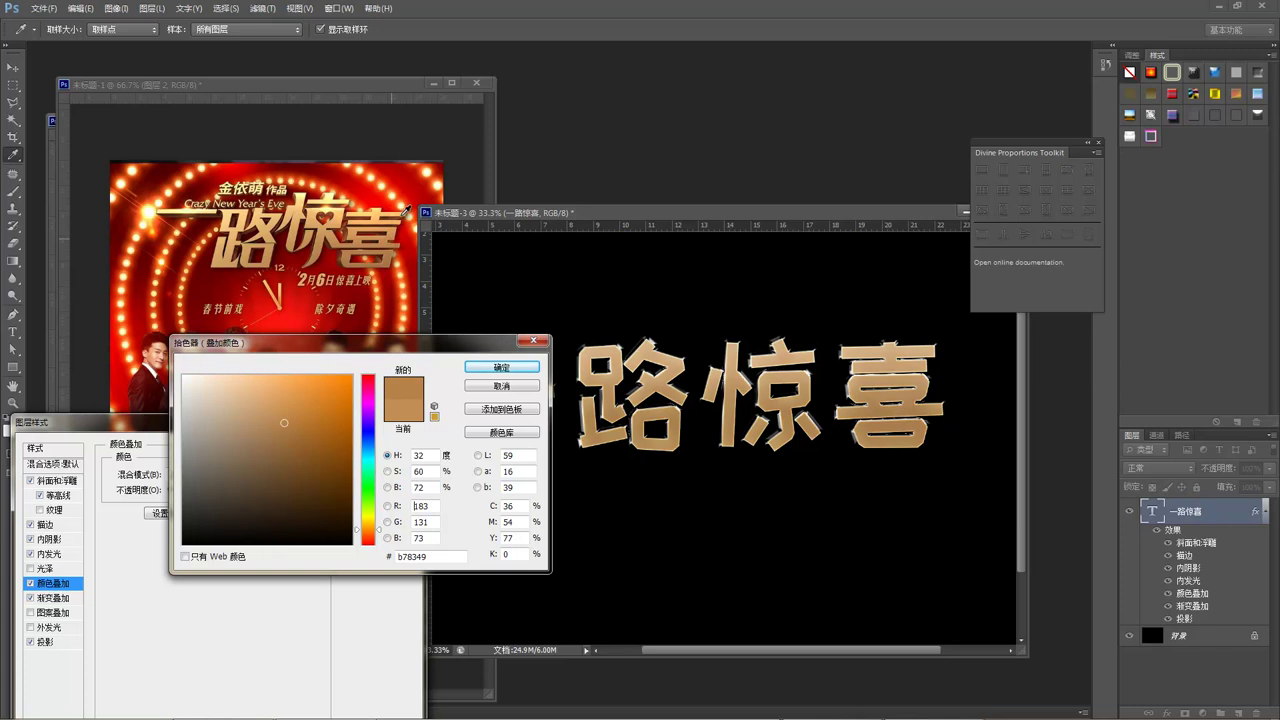
pyautogui.click(400, 220)
pyautogui.click(505, 368)
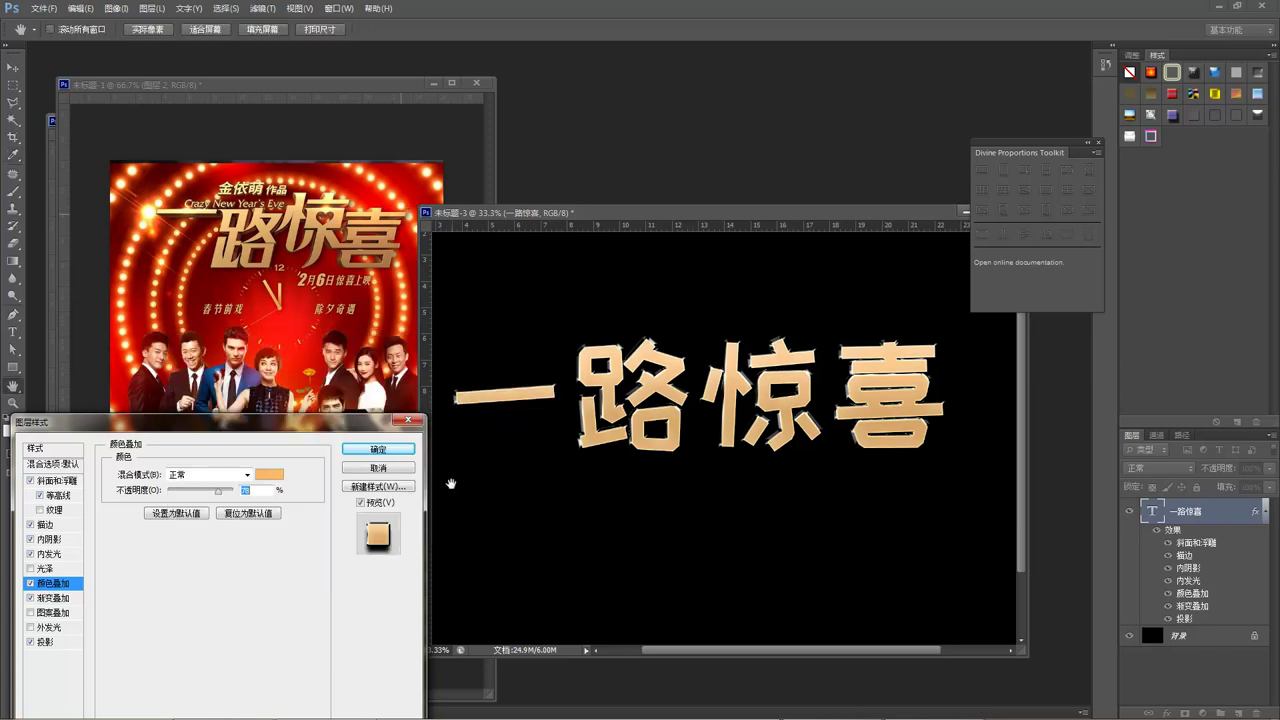
# Step: Try a higher and a lower Color Overlay opacity, and cancel all the layer style changes
pyautogui.moveTo(219, 495); pyautogui.dragTo(229, 496)
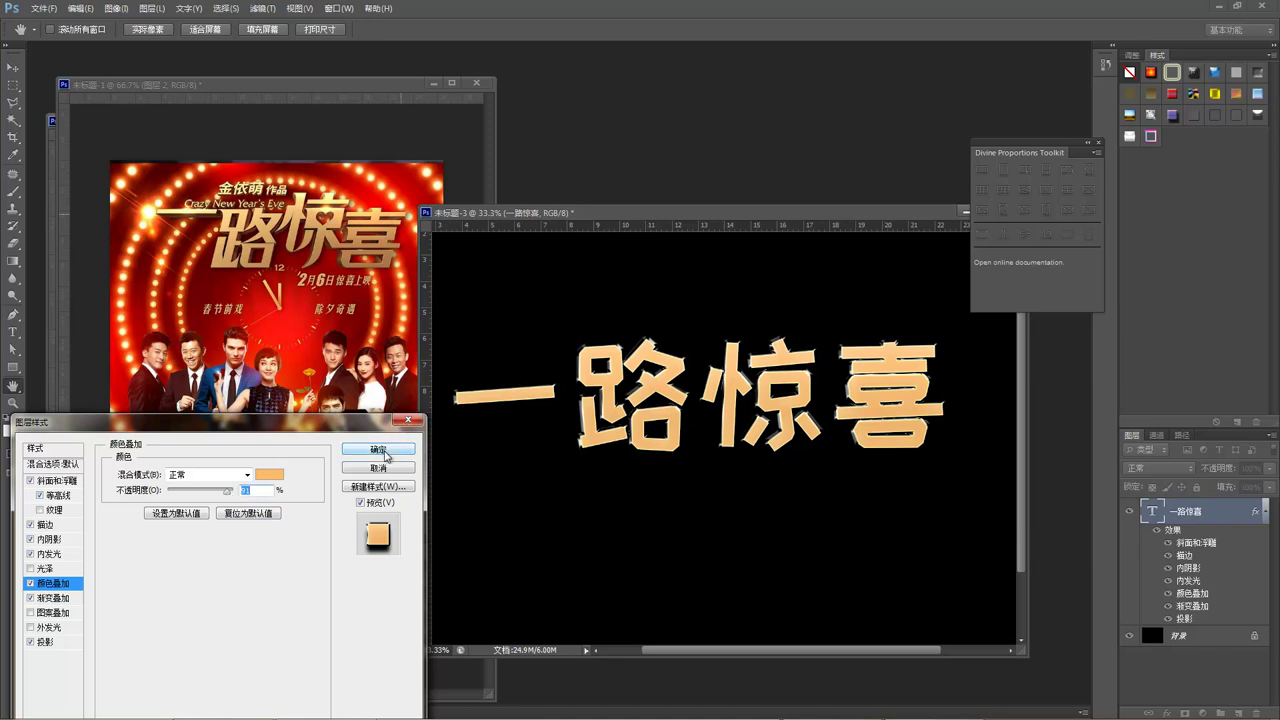
pyautogui.moveTo(241, 494); pyautogui.dragTo(215, 494)
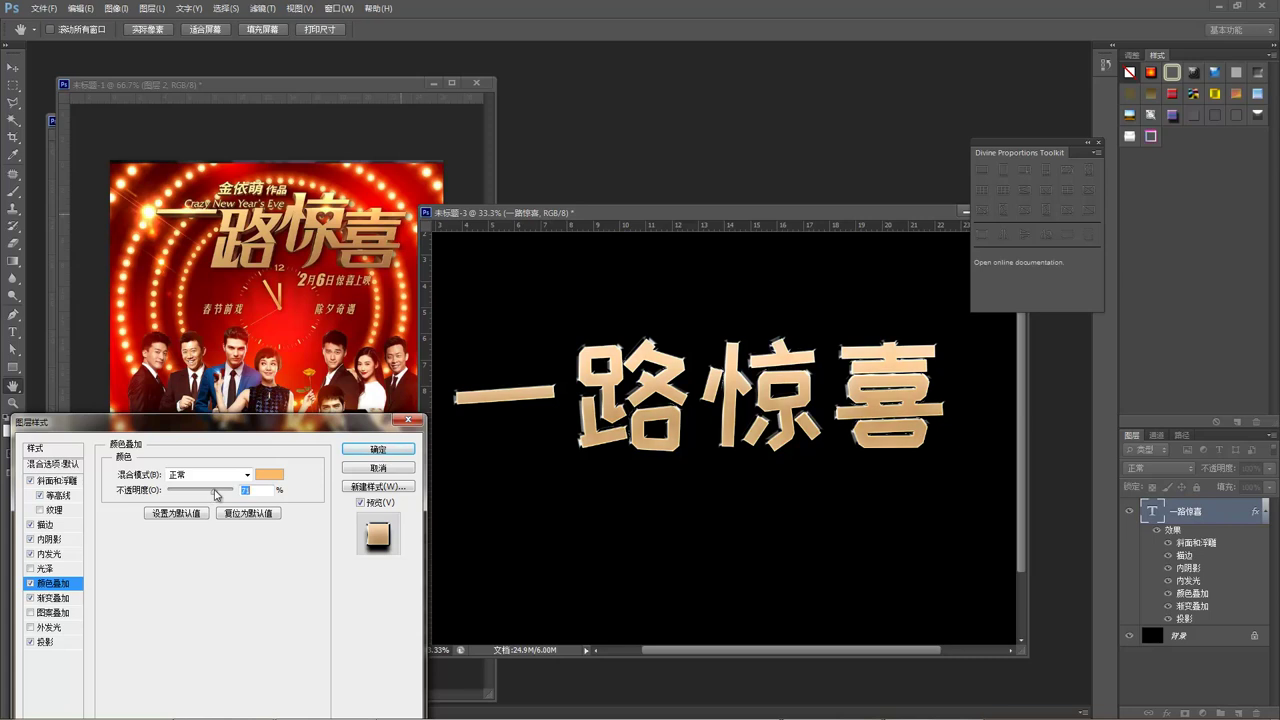
pyautogui.click(365, 466)
# Step: Examine the title's chrome effect and the poster's gold 一路惊喜 lettering up close, toggling the visibility of the poster layer 图层 2
pyautogui.press('z')
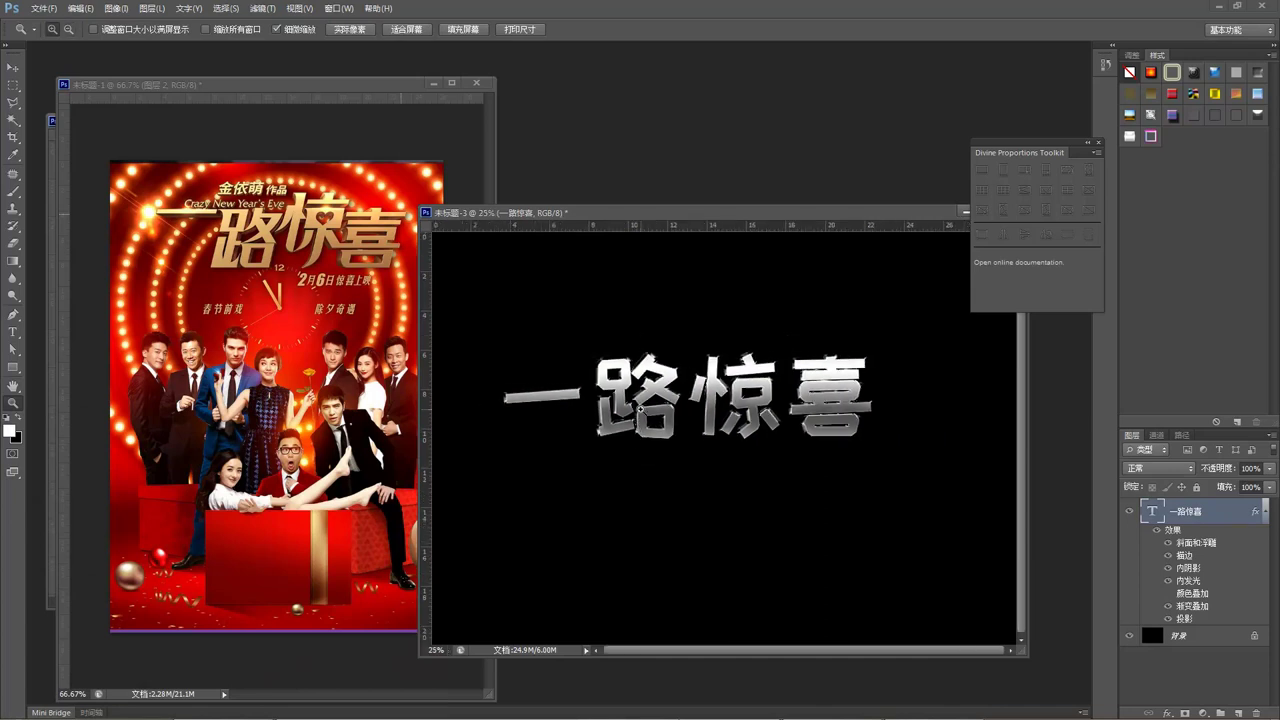
pyautogui.click(640, 422)
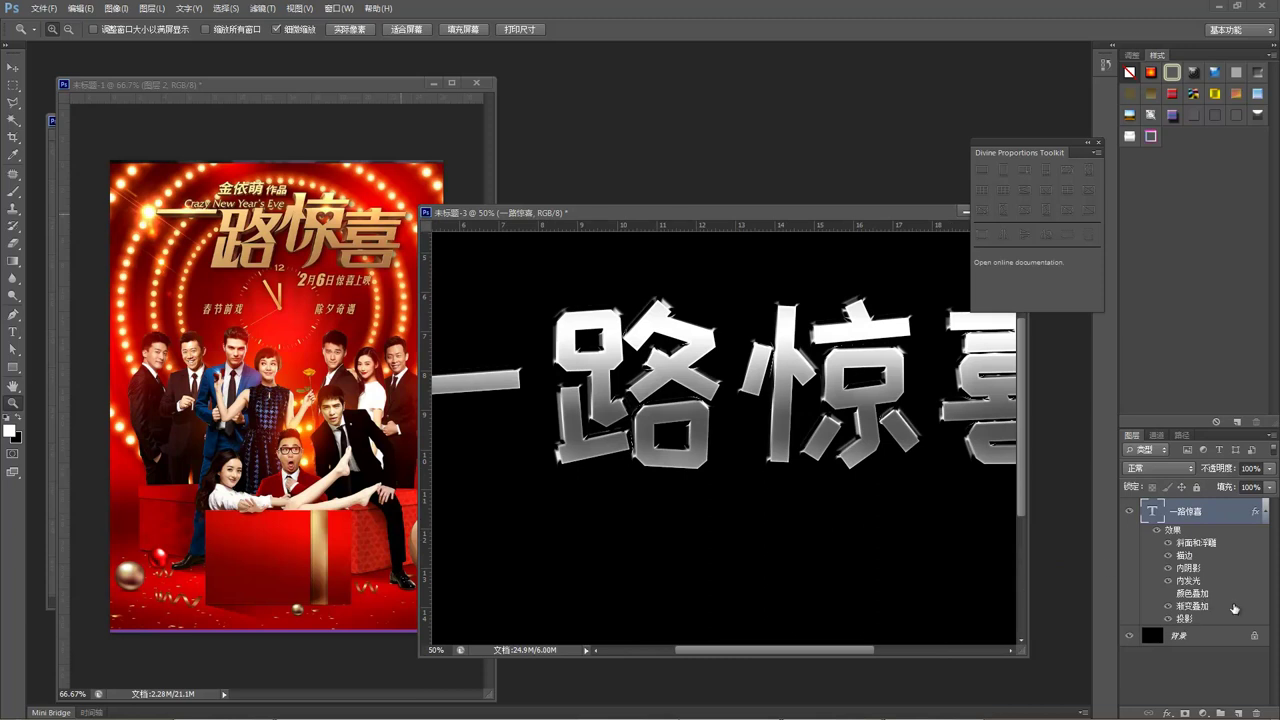
pyautogui.click(343, 256)
pyautogui.click(1129, 643)
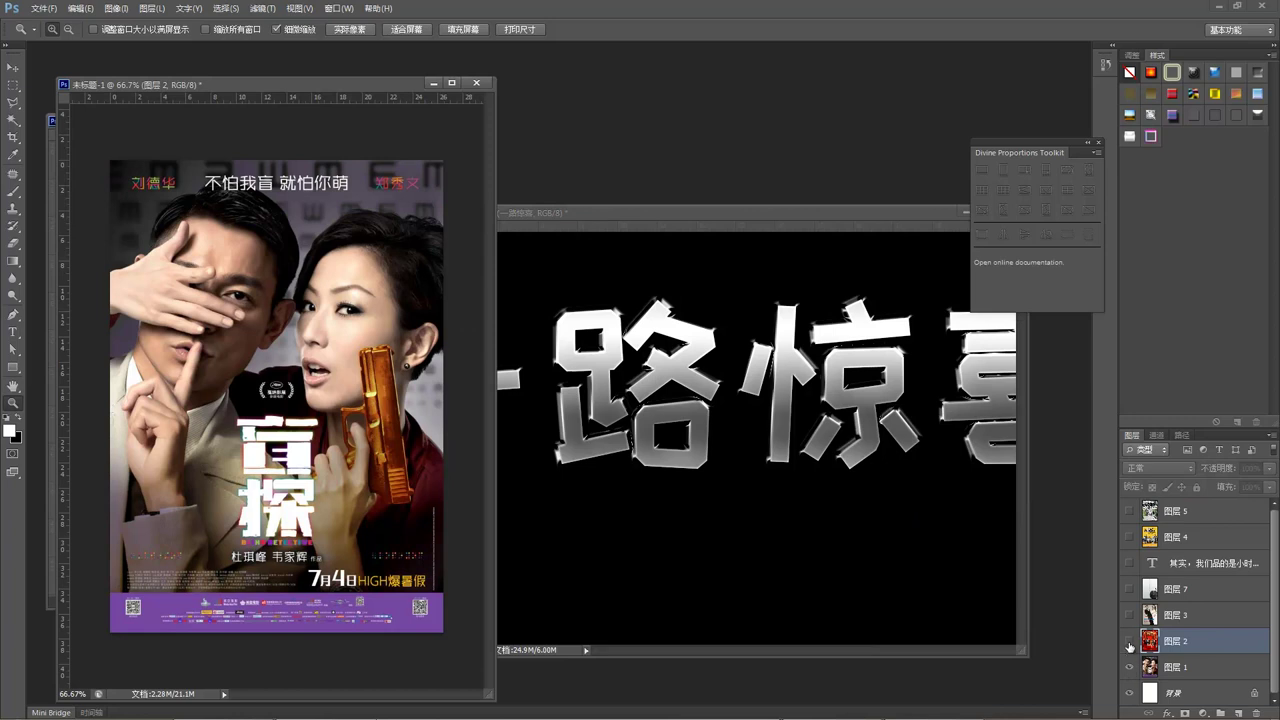
pyautogui.click(1129, 642)
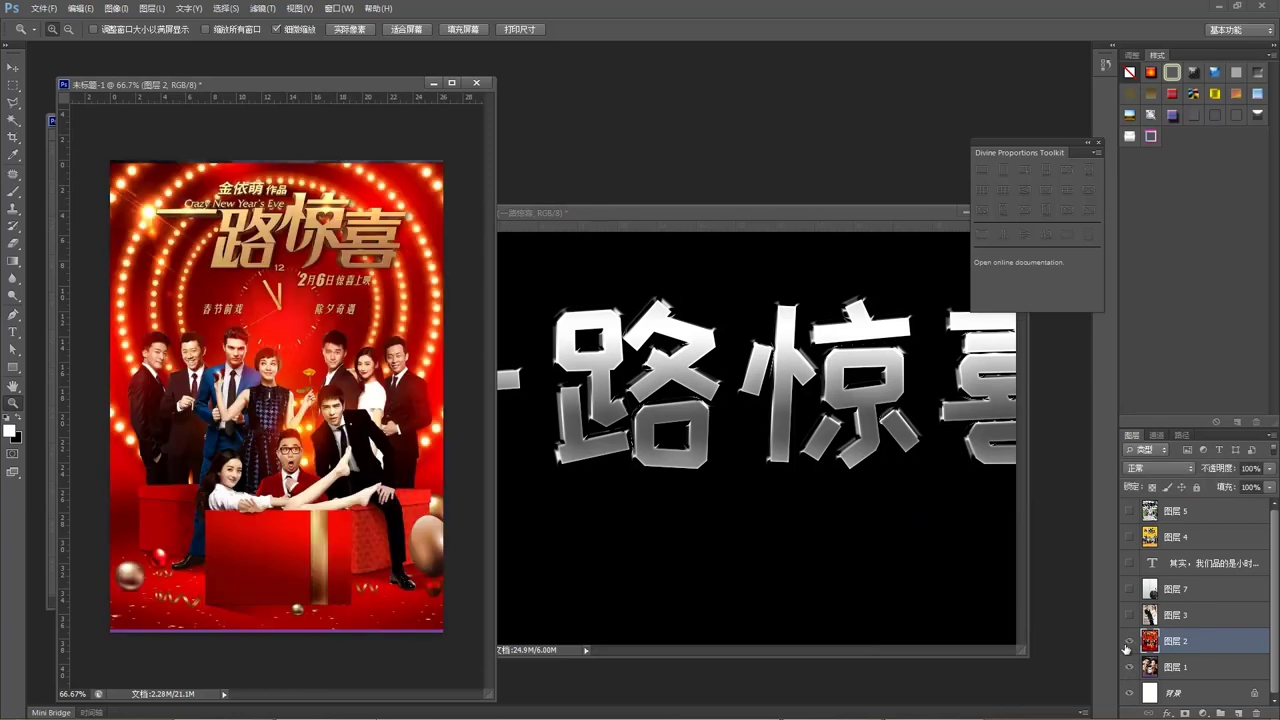
pyautogui.click(352, 259)
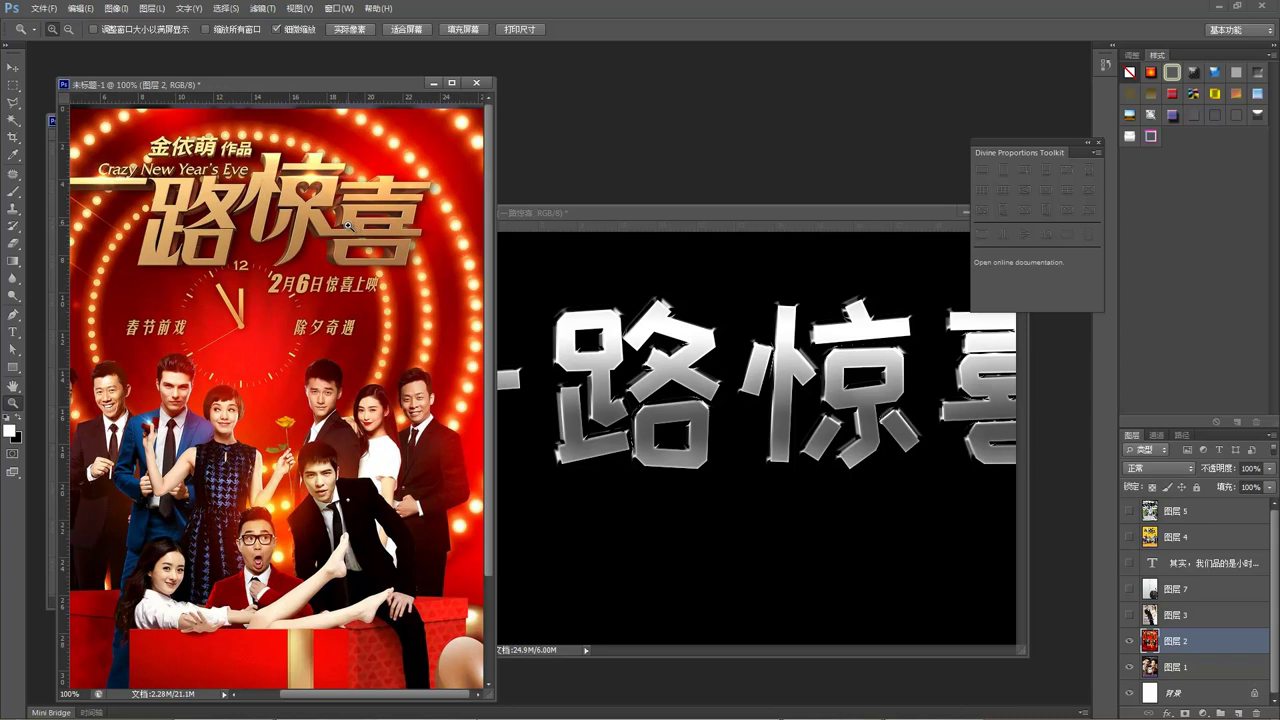
pyautogui.click(348, 226)
pyautogui.keyDown('alt'); pyautogui.click(342, 232); pyautogui.keyUp('alt')
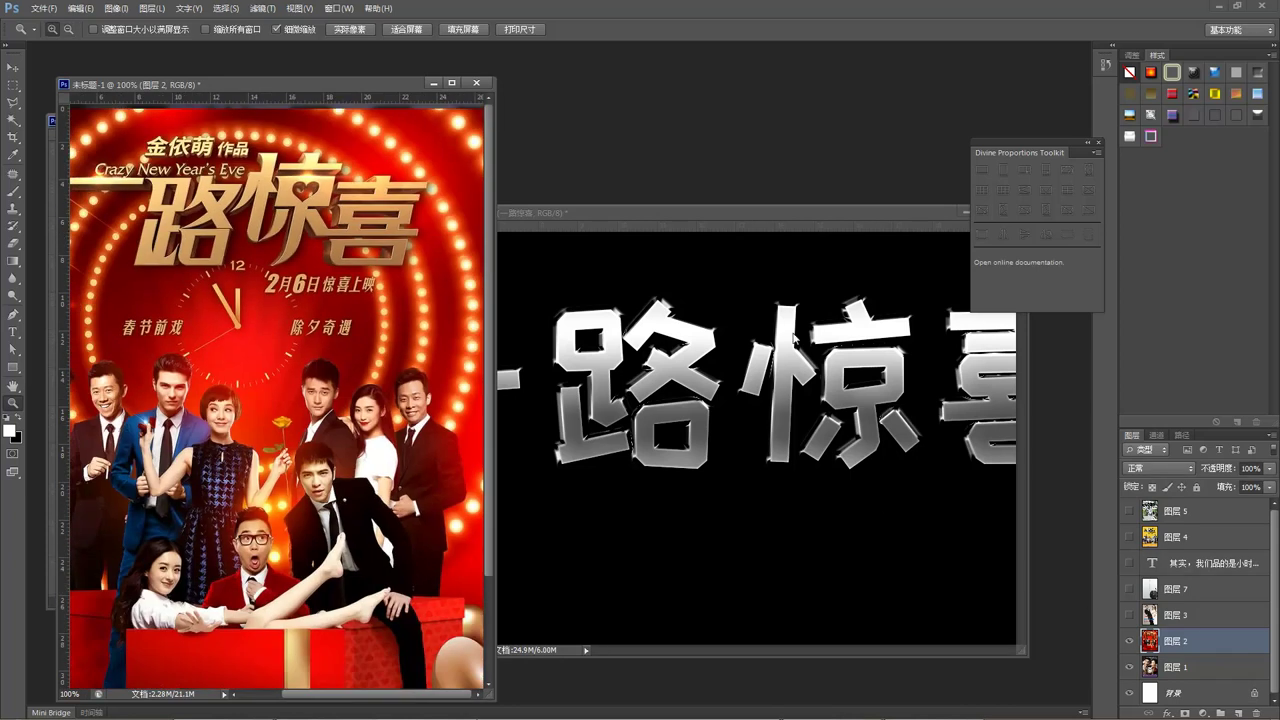
# Step: Add a Pattern Overlay with the fifth pattern to the 一路惊喜 title, using blend mode 正常, 100% opacity and 100% scale
pyautogui.click(744, 214)
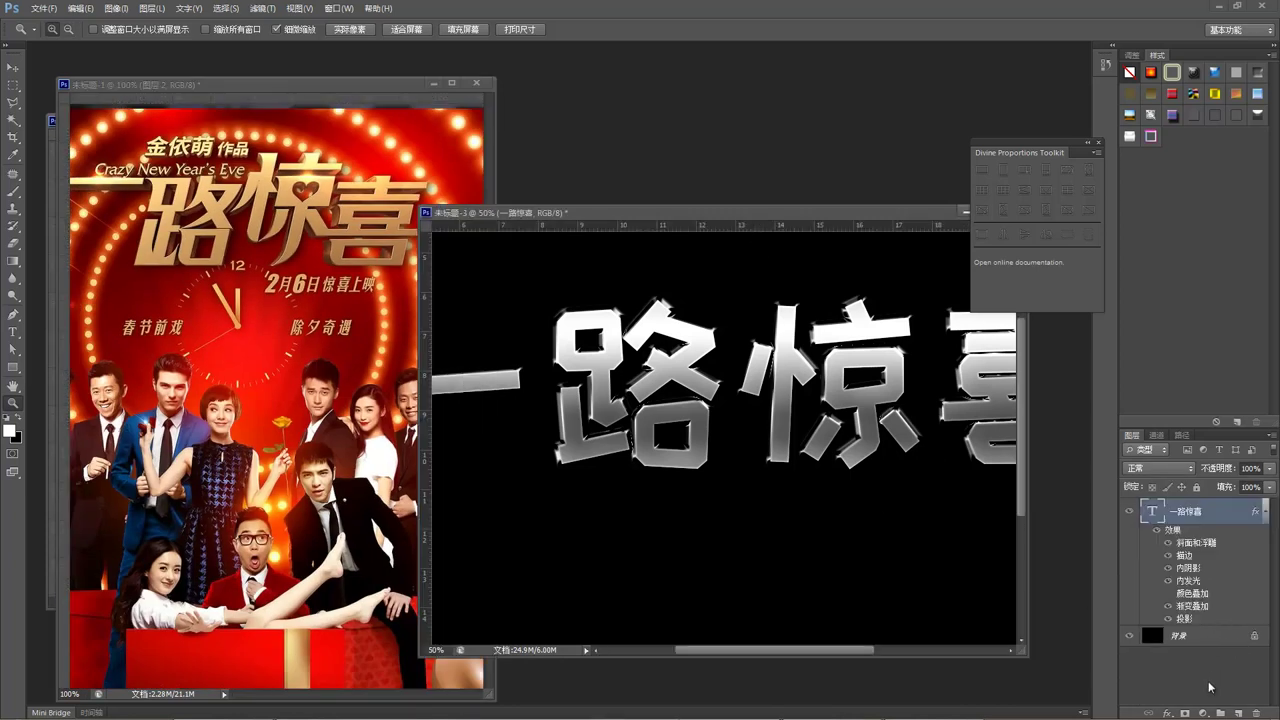
pyautogui.click(1166, 712)
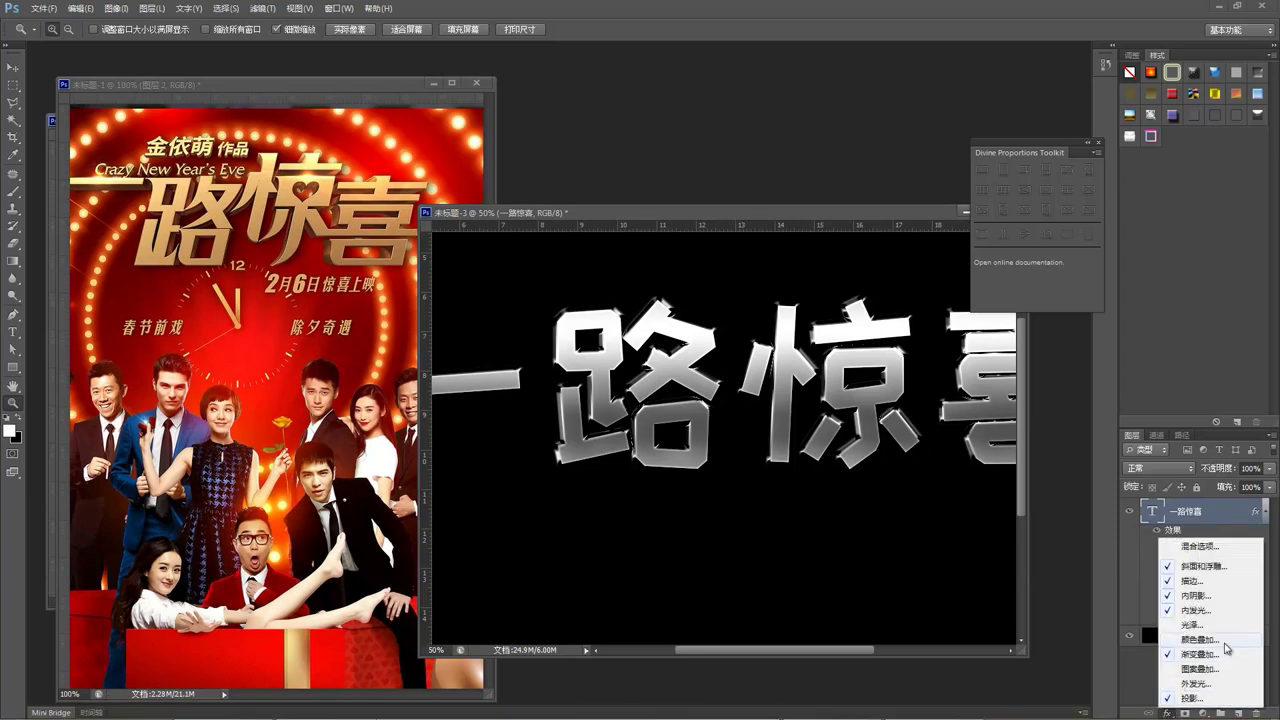
pyautogui.click(1228, 670)
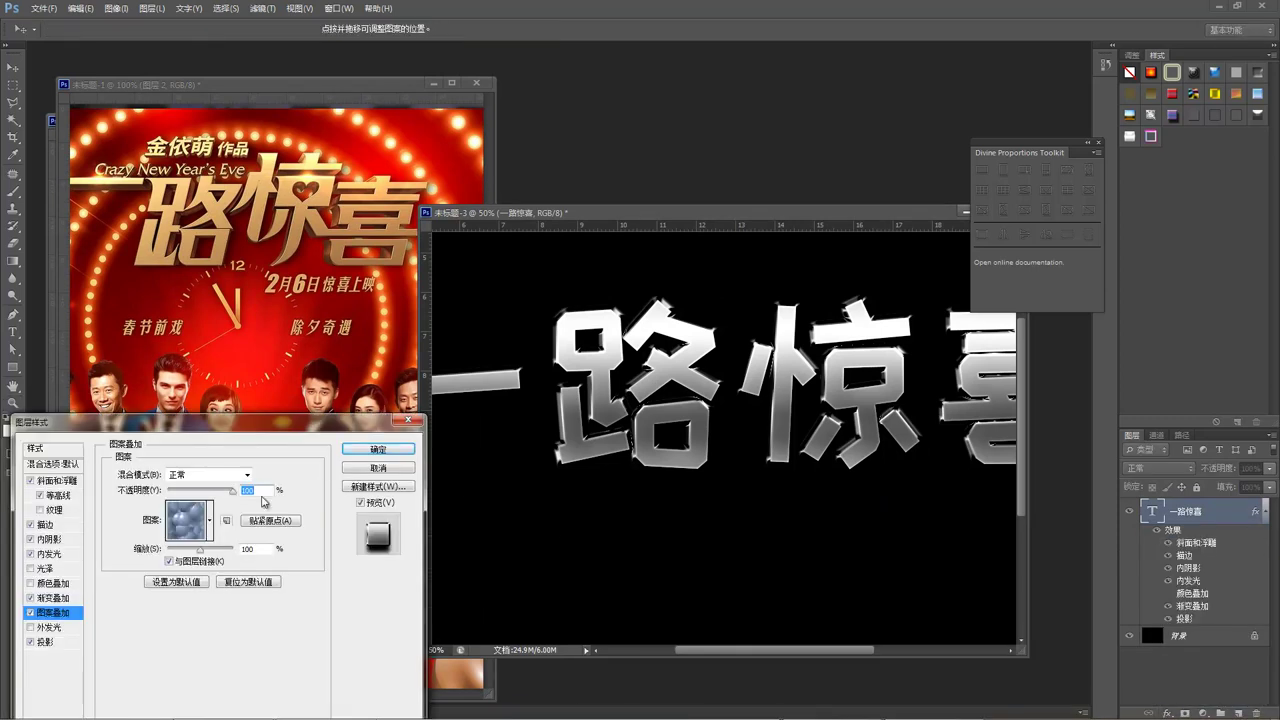
pyautogui.click(215, 524)
pyautogui.click(208, 563)
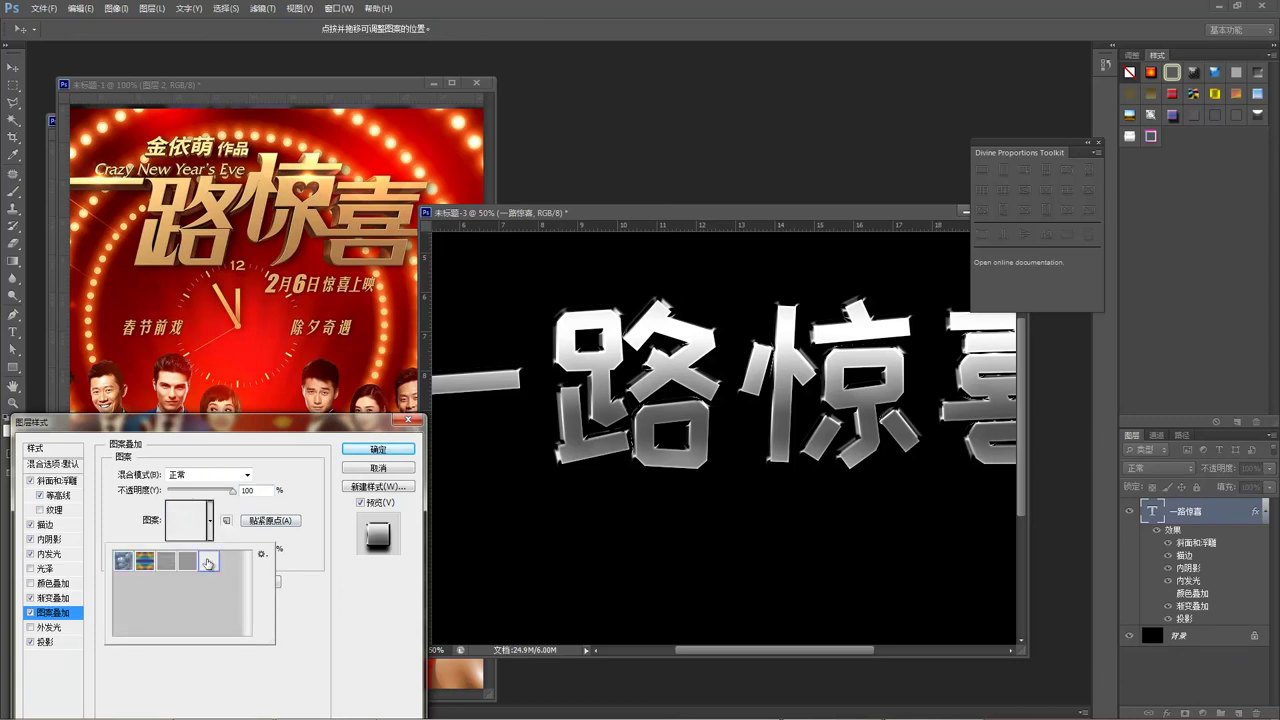
pyautogui.click(310, 492)
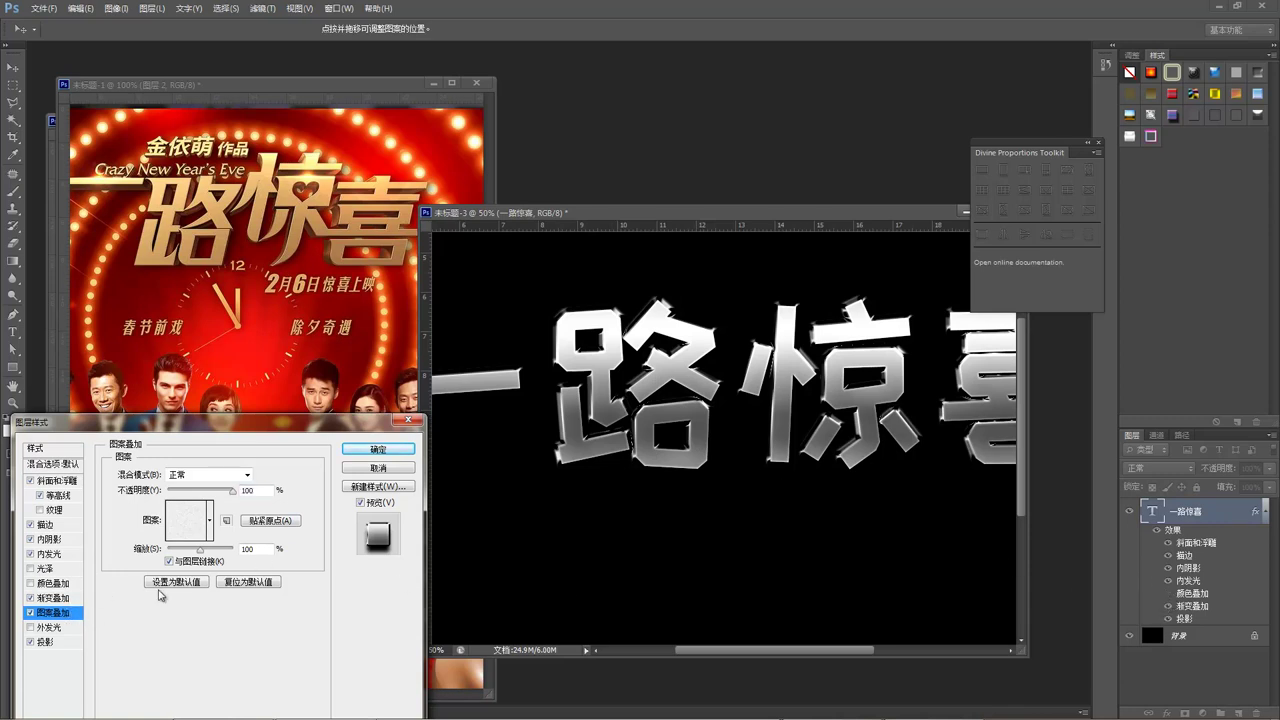
pyautogui.click(407, 451)
pyautogui.moveTo(596, 383)
pyautogui.mouseDown()
pyautogui.moveTo(606, 380)
pyautogui.moveTo(589, 381)
pyautogui.mouseUp()
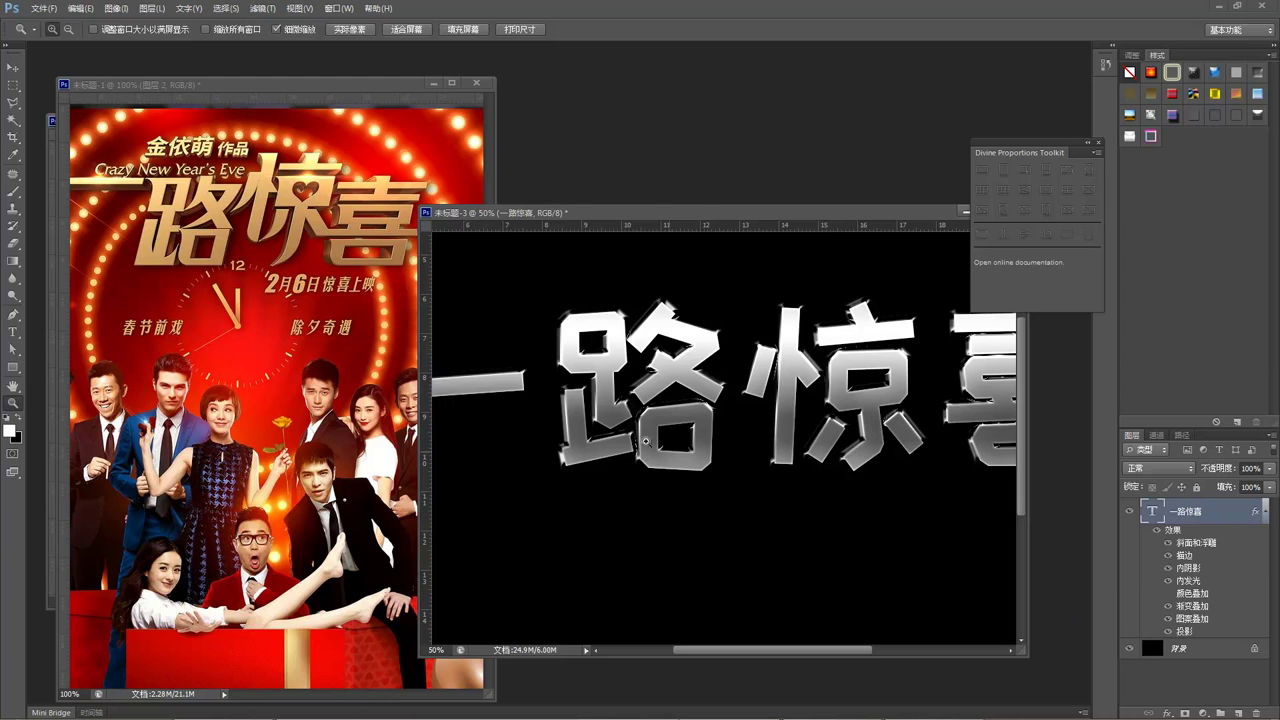
pyautogui.keyDown('alt'); pyautogui.click(708, 479); pyautogui.keyUp('alt')
# Step: Switch to the poster document and hide the red poster layer 图层 2 to show the 盲探 poster beneath
pyautogui.click(348, 298)
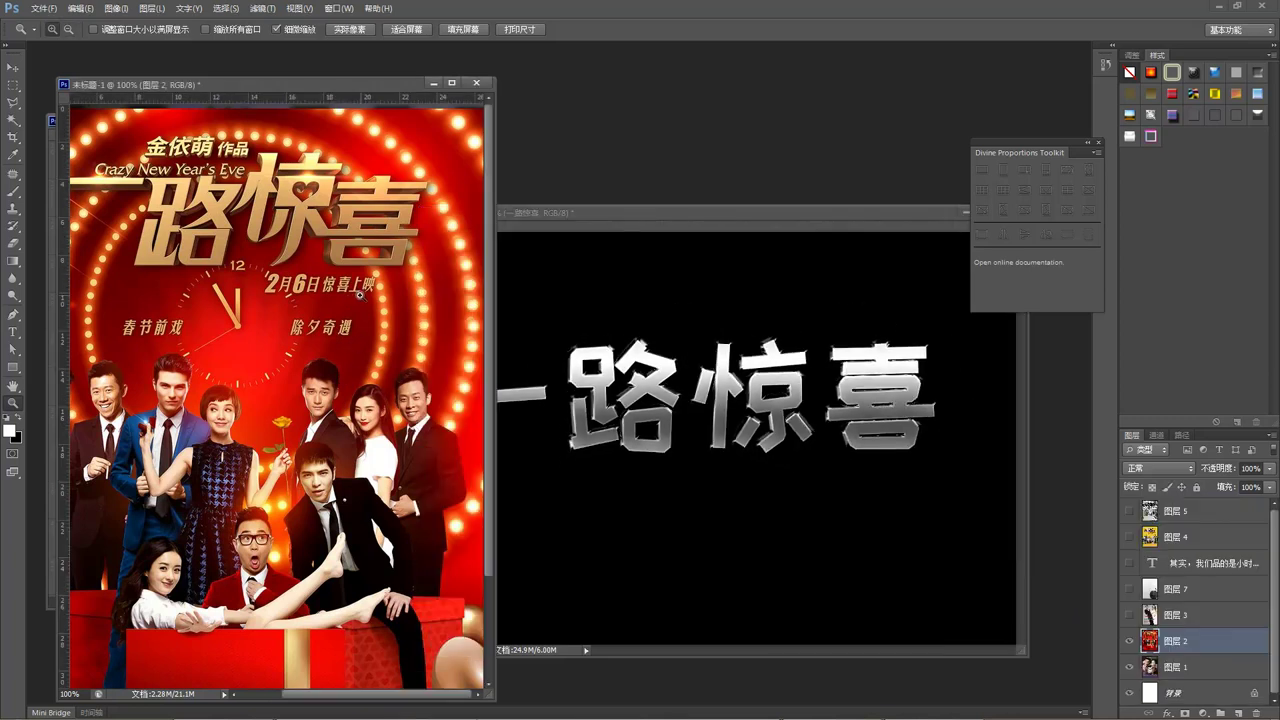
pyautogui.scroll(-3, 350, 310)
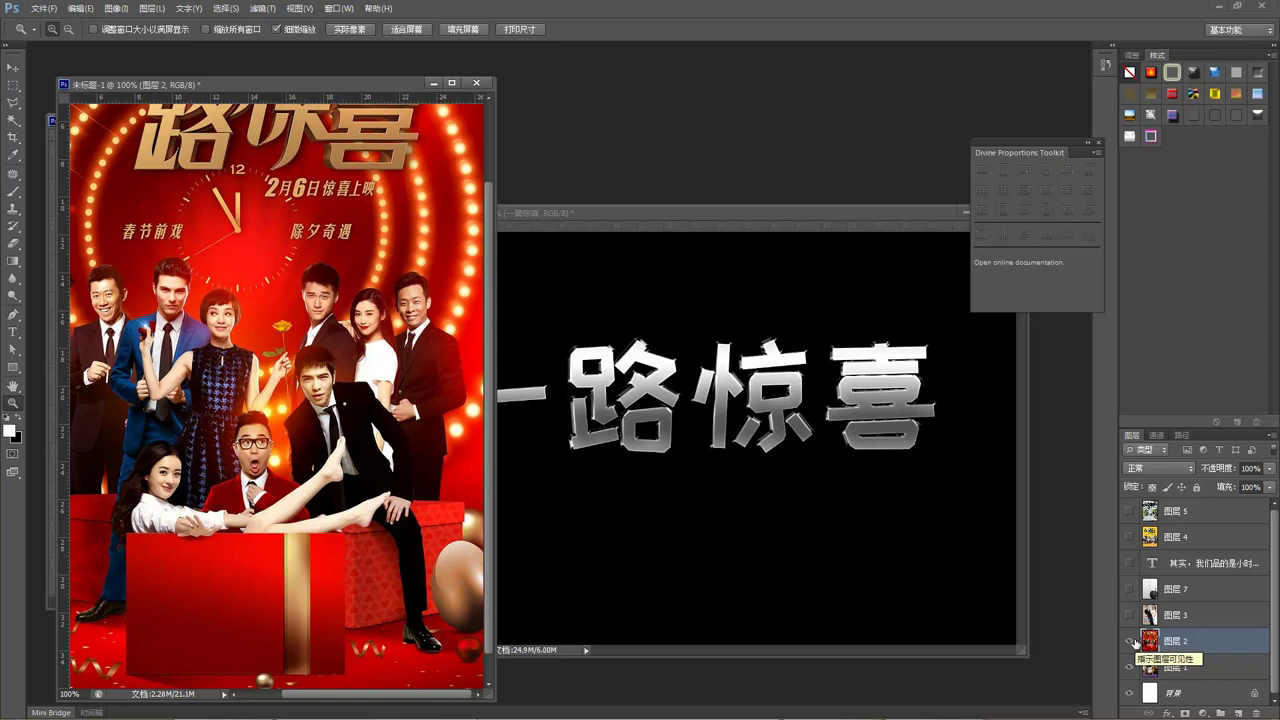
pyautogui.keyDown('alt'); pyautogui.click(361, 306); pyautogui.keyUp('alt')
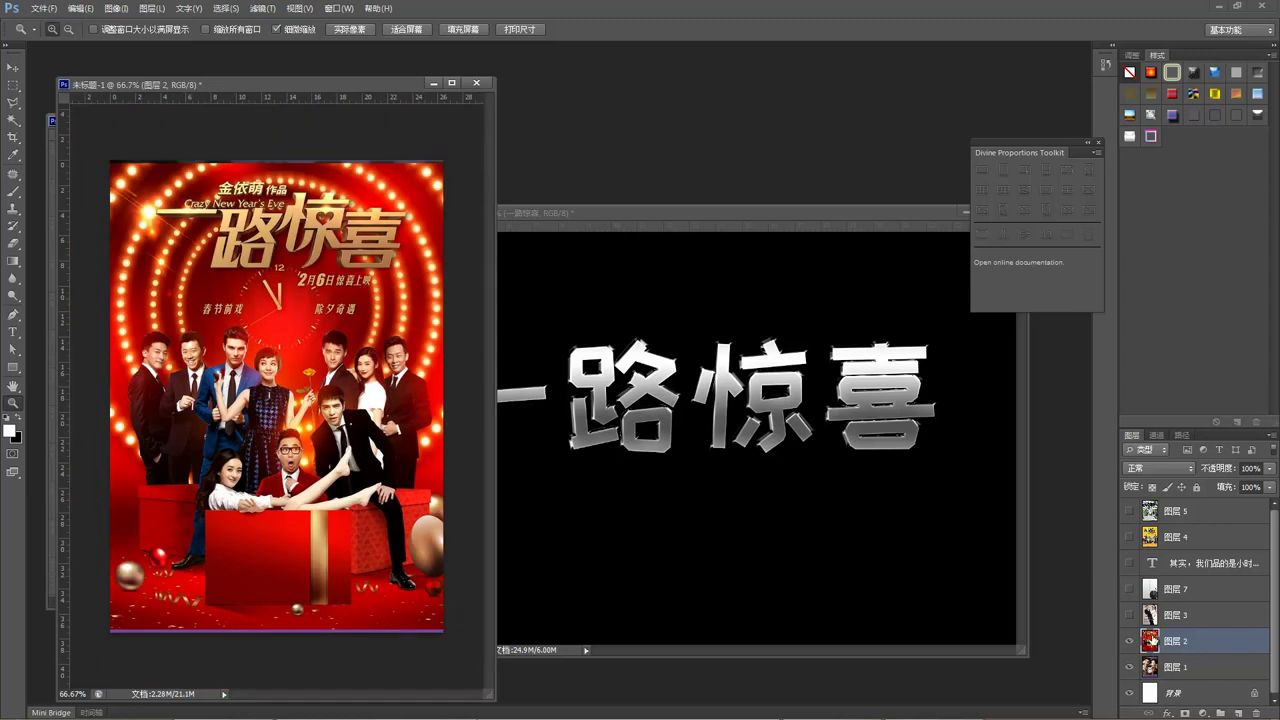
pyautogui.click(1130, 641)
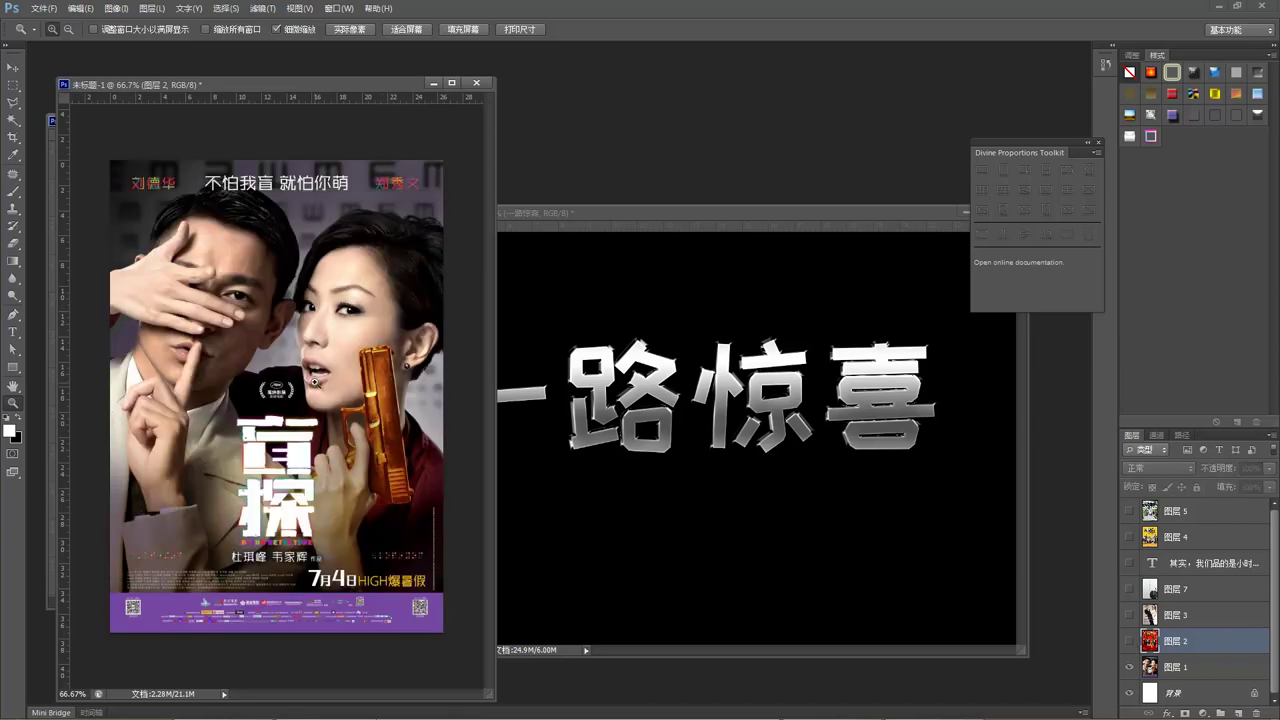
# Step: Examine the 盲探 title's lettering and glowing edges up close at 200%, and return to the full poster view at 66.7%
pyautogui.click(300, 492)
pyautogui.click(312, 476)
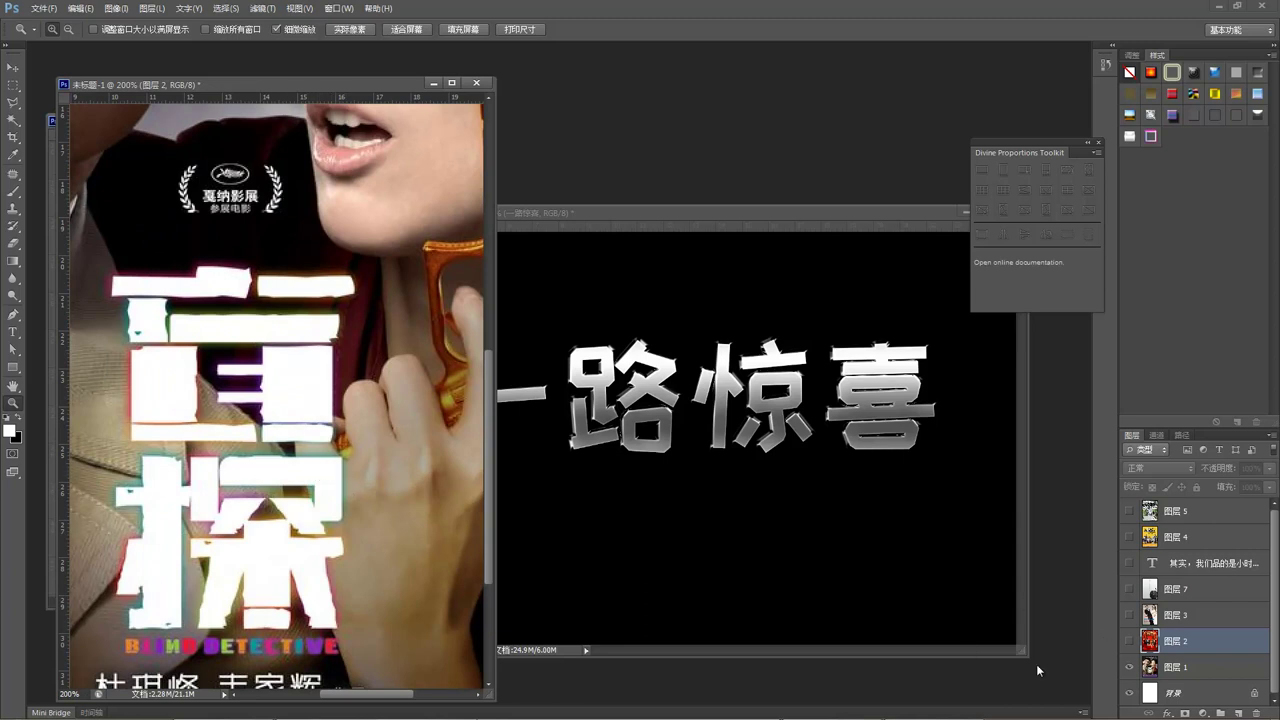
pyautogui.click(827, 491)
pyautogui.click(312, 498)
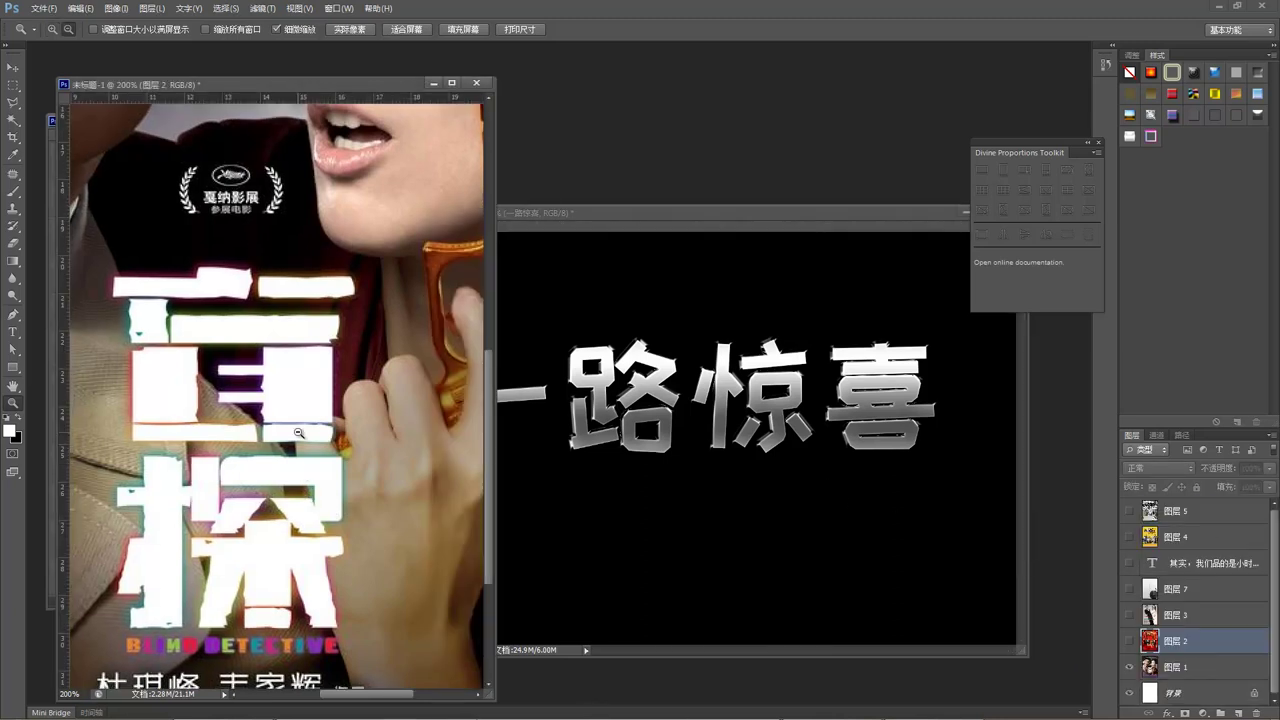
pyautogui.keyDown('alt'); pyautogui.click(298, 432); pyautogui.keyUp('alt')
pyautogui.keyDown('alt'); pyautogui.click(298, 432); pyautogui.keyUp('alt')
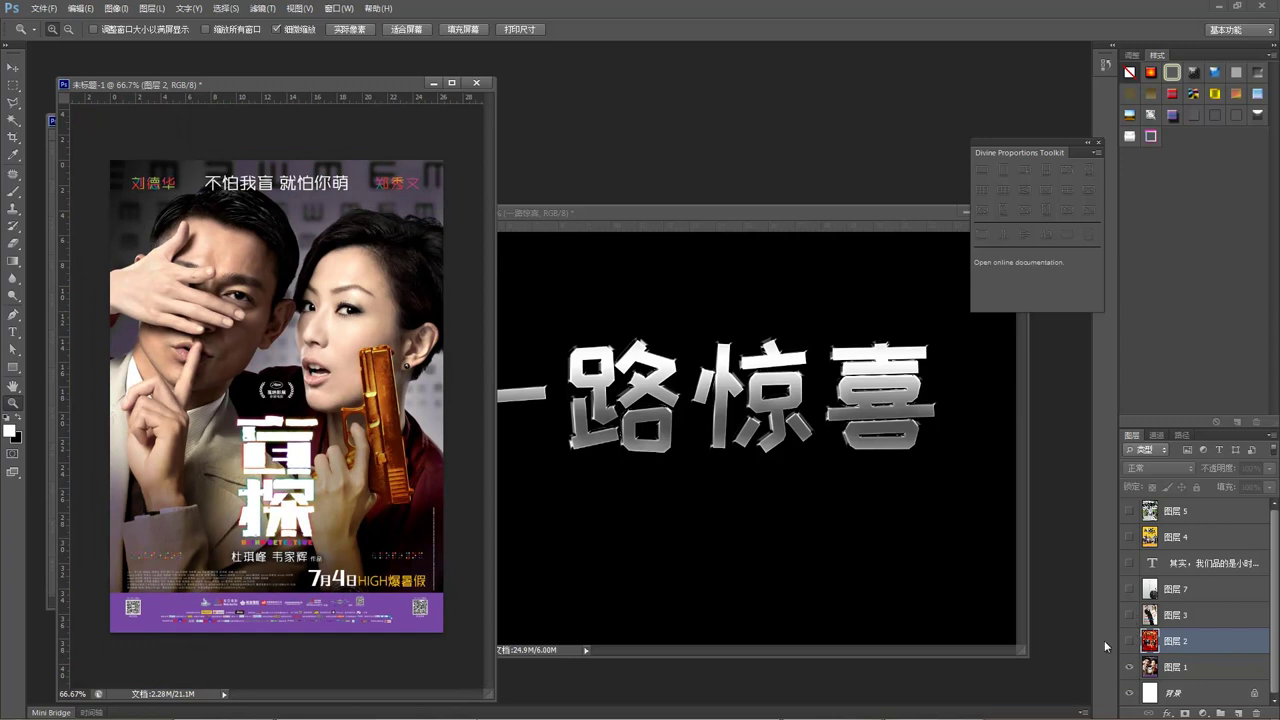
# Step: Move the 盲探 poster window to partly uncover the metal styles document behind it, and minimize the program
pyautogui.moveTo(212, 85); pyautogui.dragTo(322, 96)
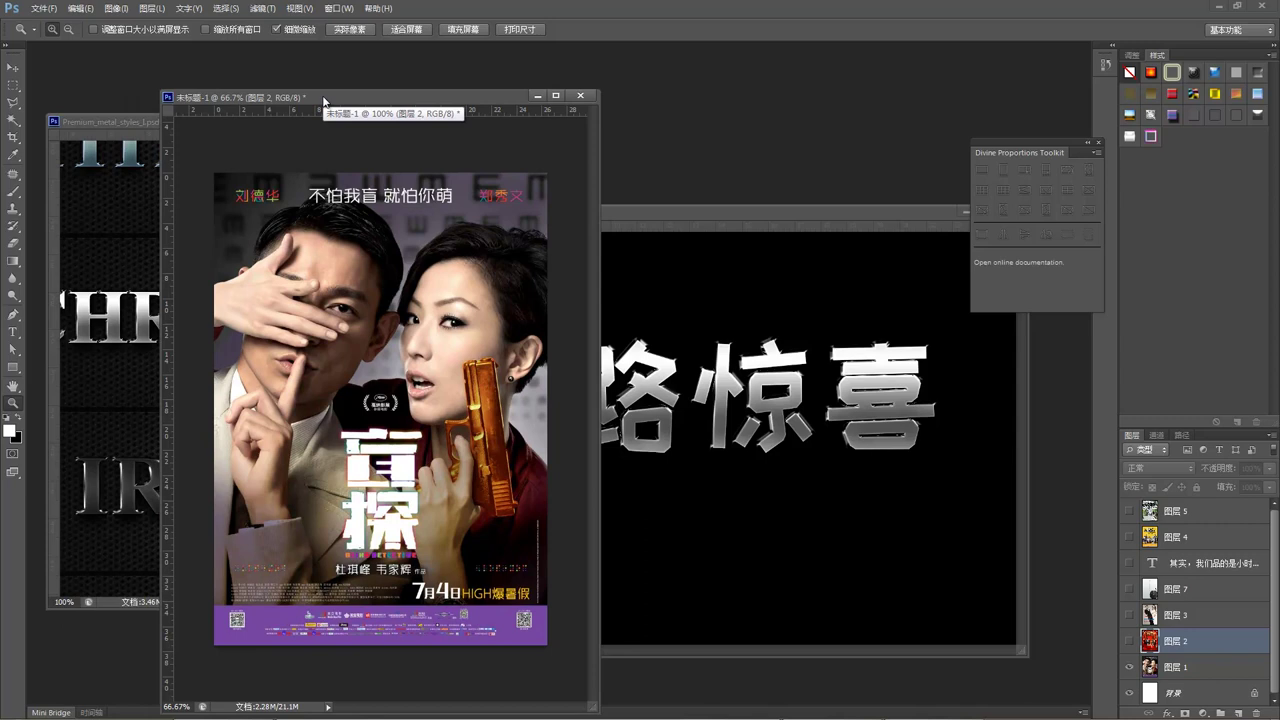
pyautogui.moveTo(501, 99); pyautogui.dragTo(474, 93)
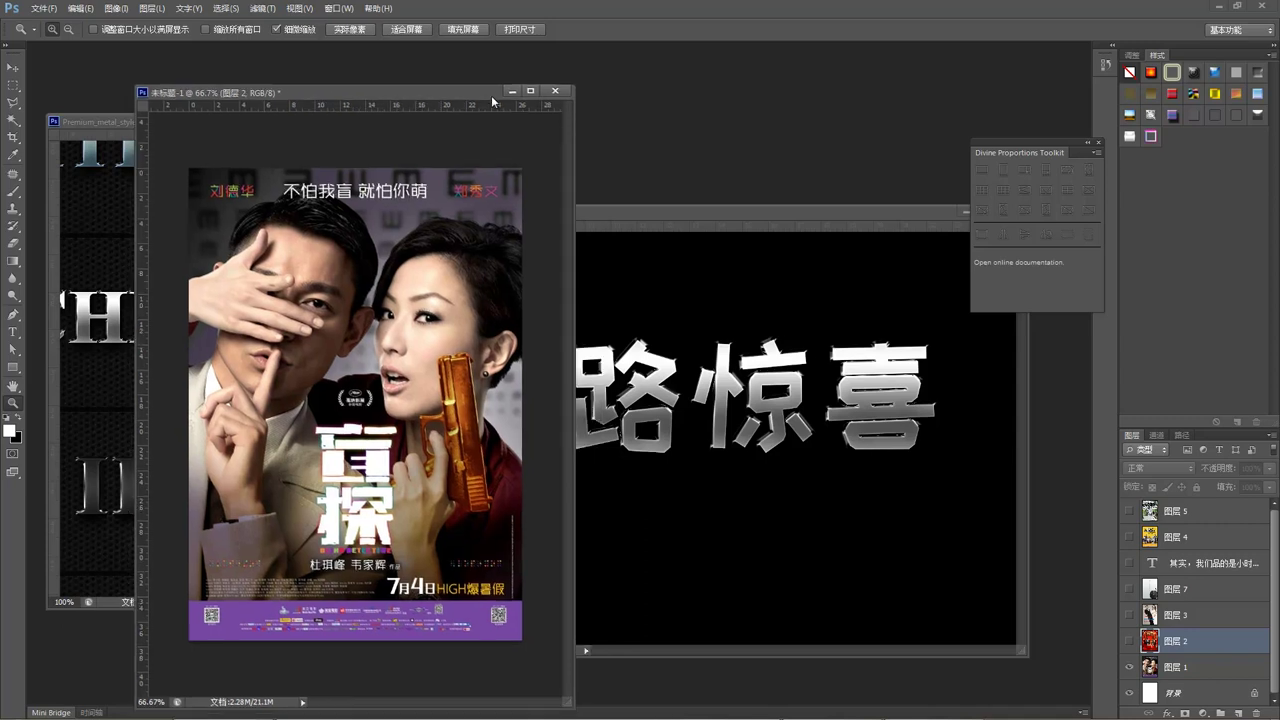
pyautogui.click(1218, 8)
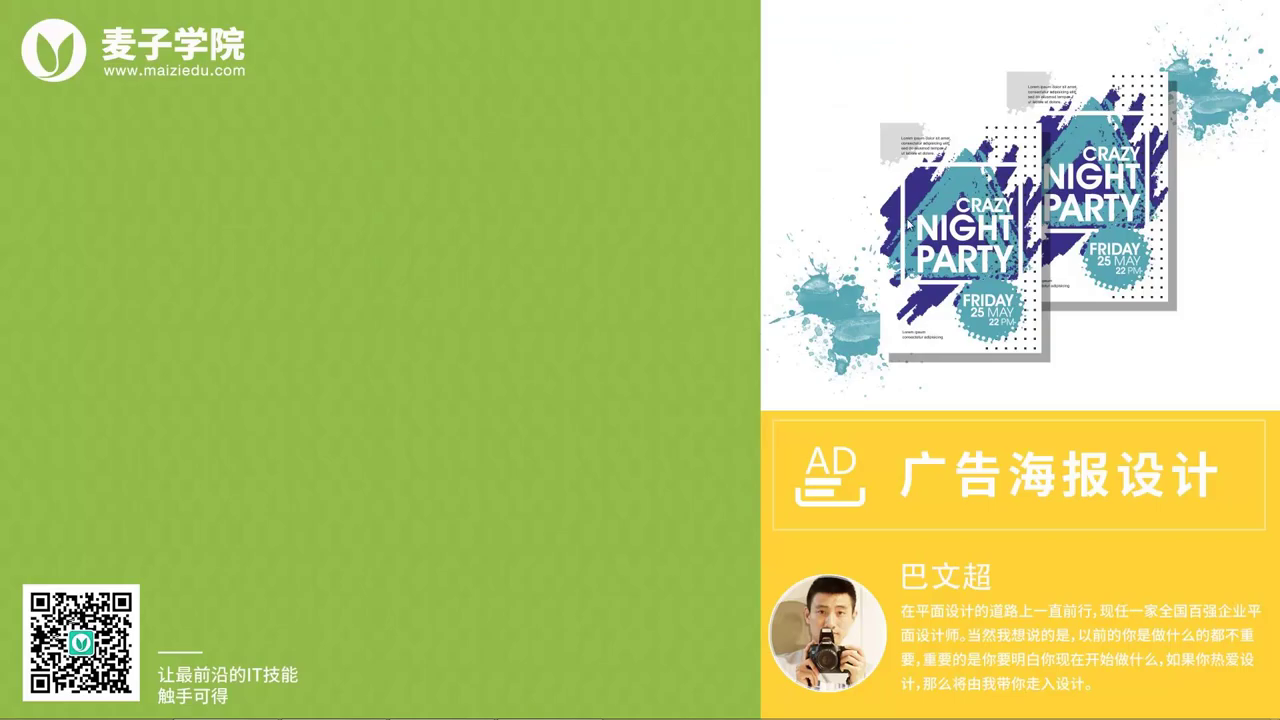